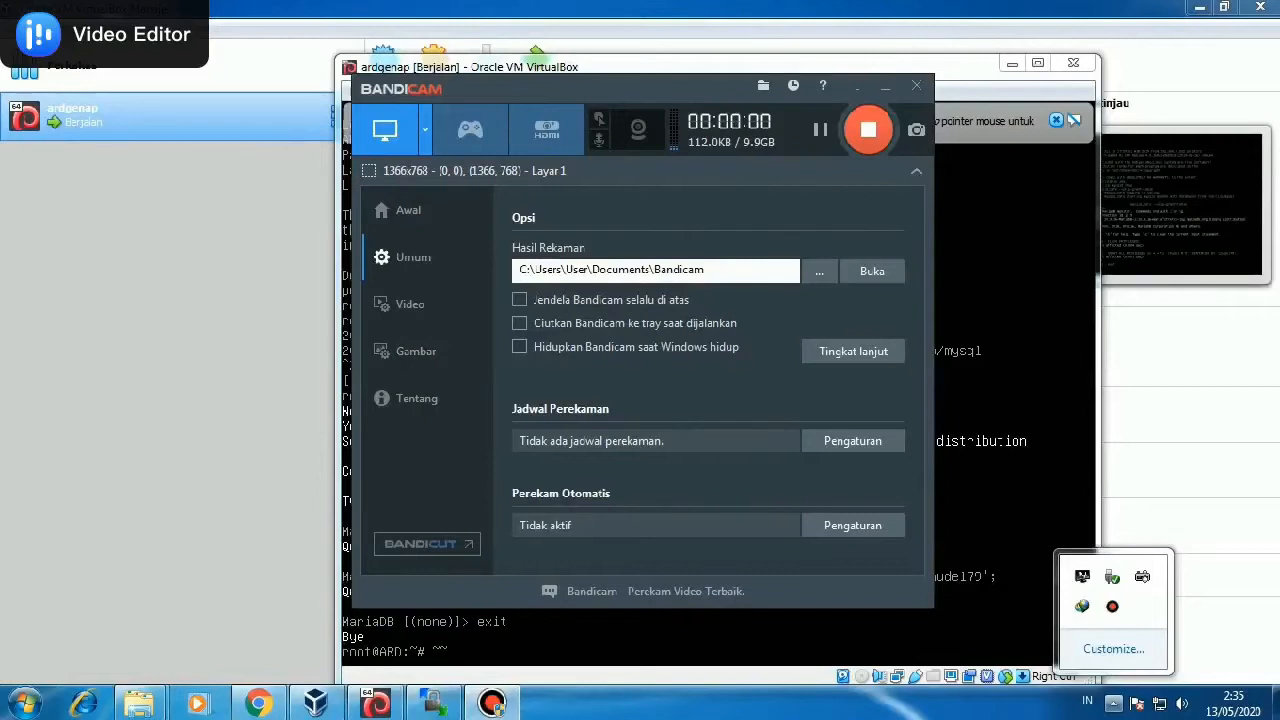
Close the Bandicam settings panel and minimize VirtualBox Manager, leaving the ardgenap VM's MariaDB terminal visible.
{"action": "left_click", "coordinate": [885, 87]}
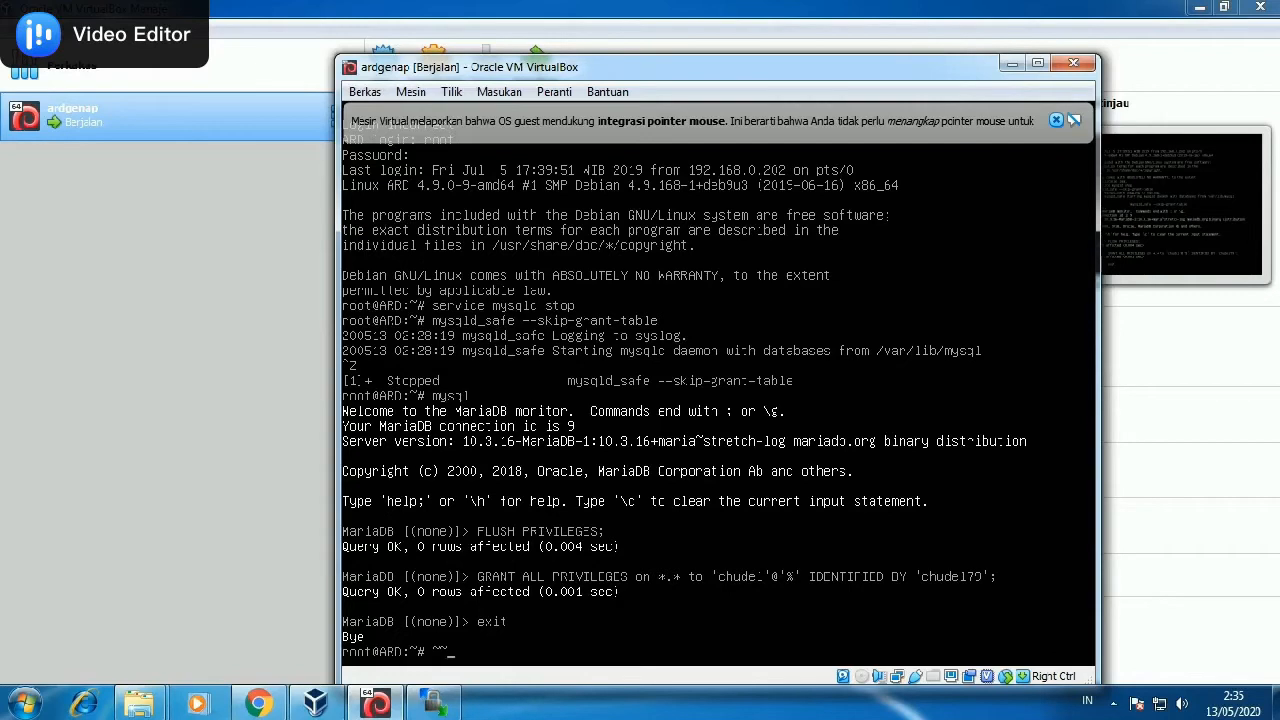
{"action": "key", "text": "alt+Tab"}
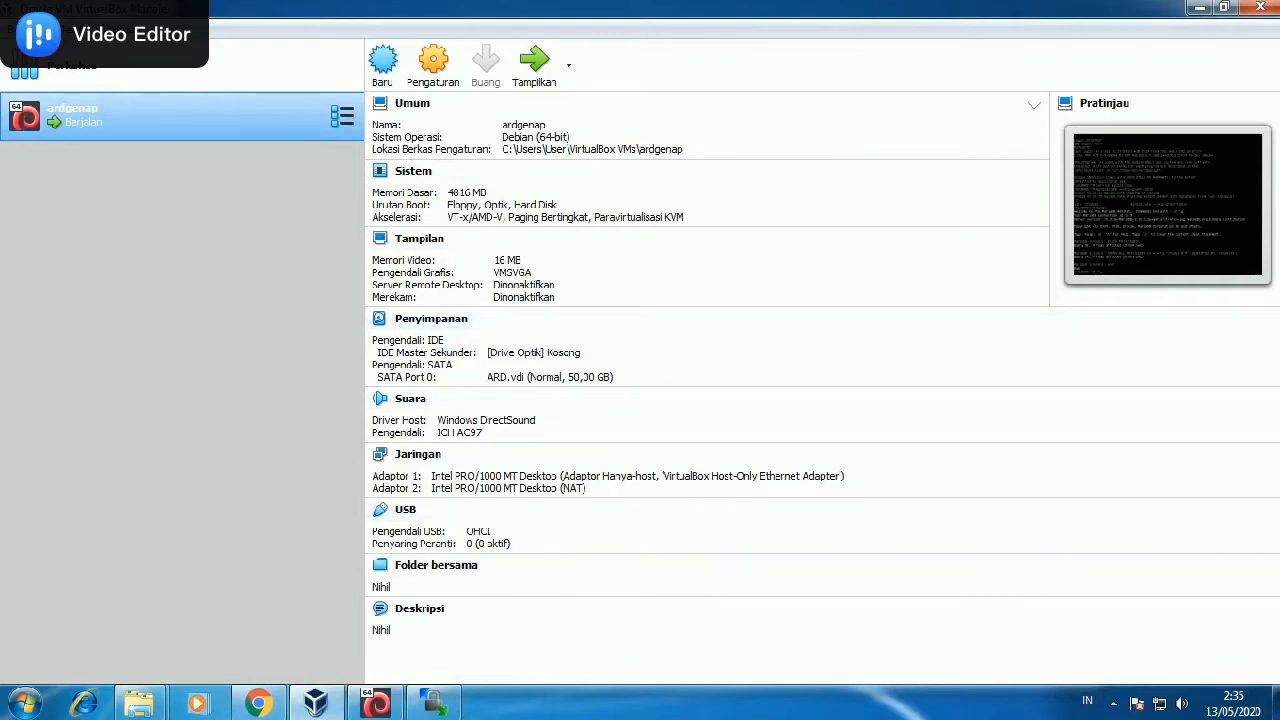
{"action": "left_click", "coordinate": [1199, 7]}
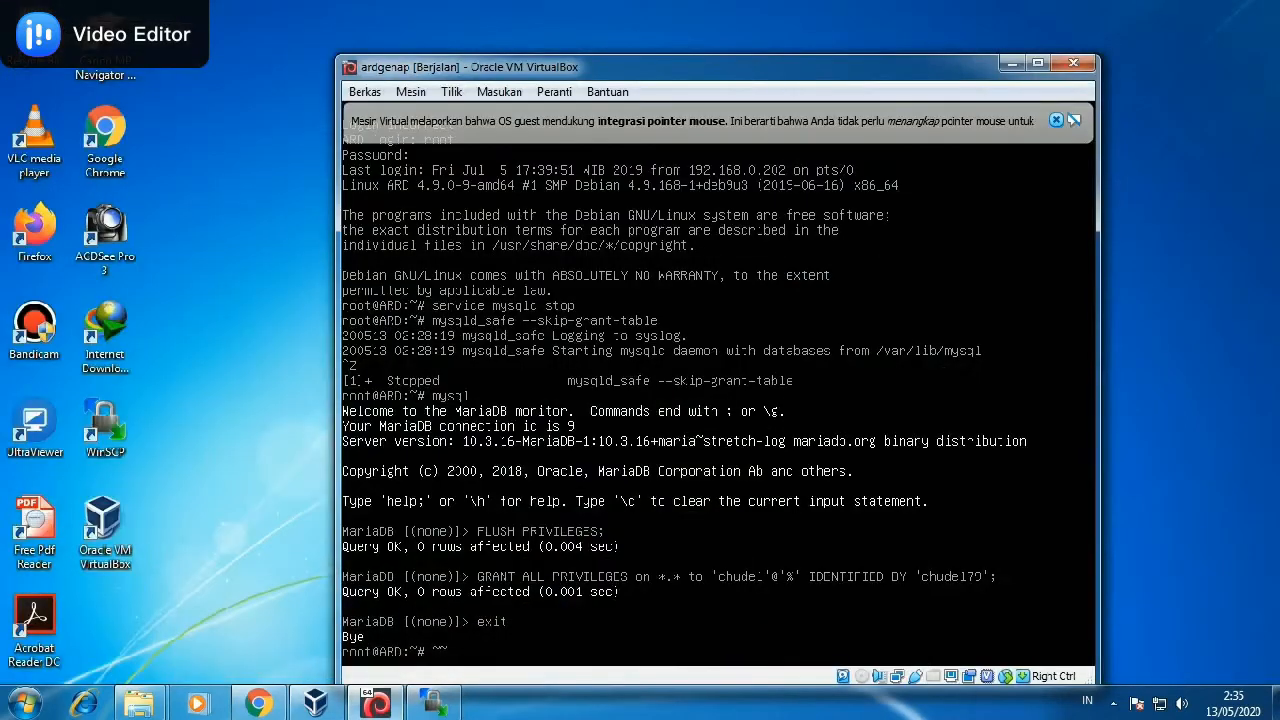
Minimize the ardgenap VM window and refresh the Windows desktop twice.
{"action": "left_click", "coordinate": [1012, 63]}
{"action": "right_click", "coordinate": [320, 254]}
{"action": "left_click", "coordinate": [360, 307]}
{"action": "right_click", "coordinate": [569, 237]}
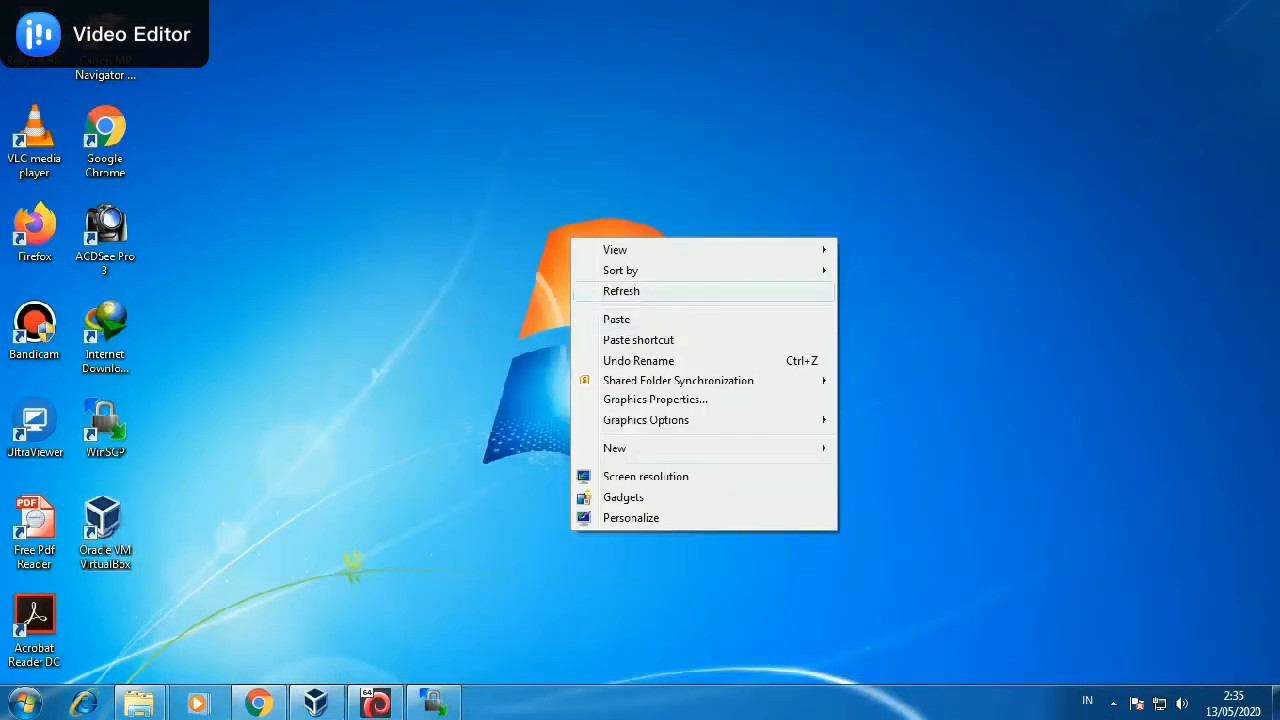
{"action": "left_click", "coordinate": [621, 291]}
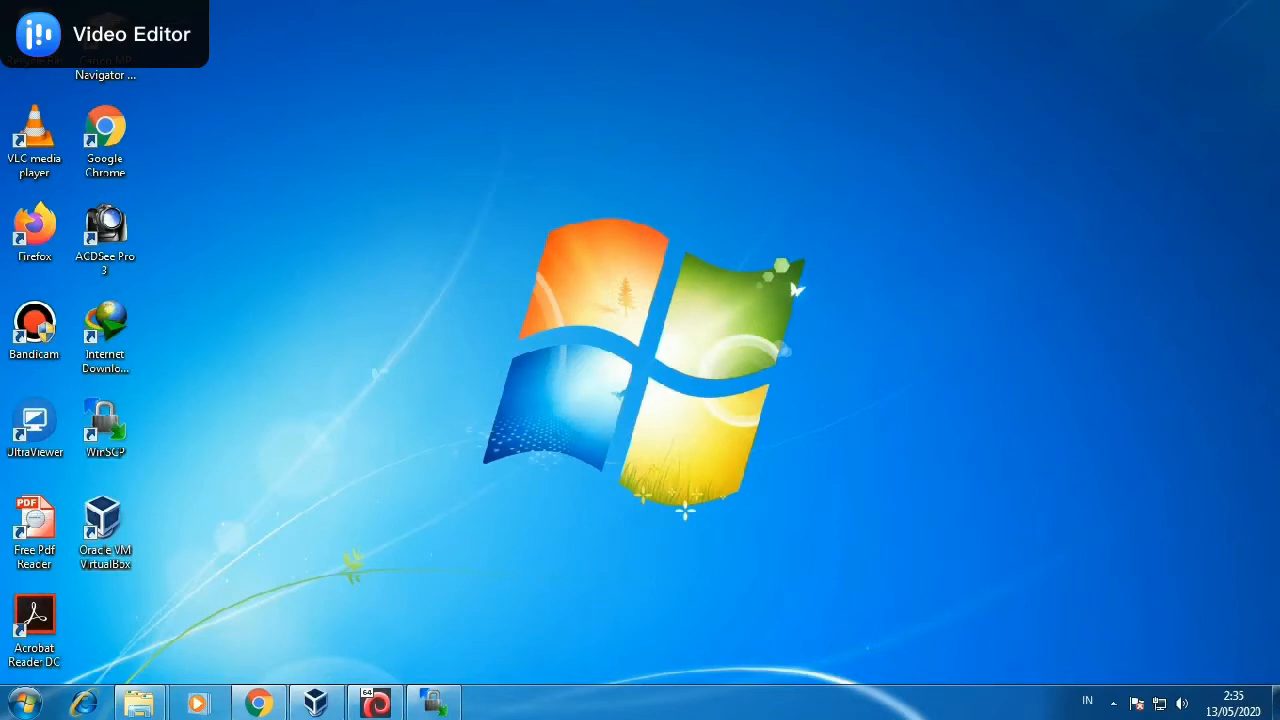
Restore Chrome on the phpMyAdmin madrasah_ard export page and open a new tab ready for an address.
{"action": "left_click", "coordinate": [258, 703]}
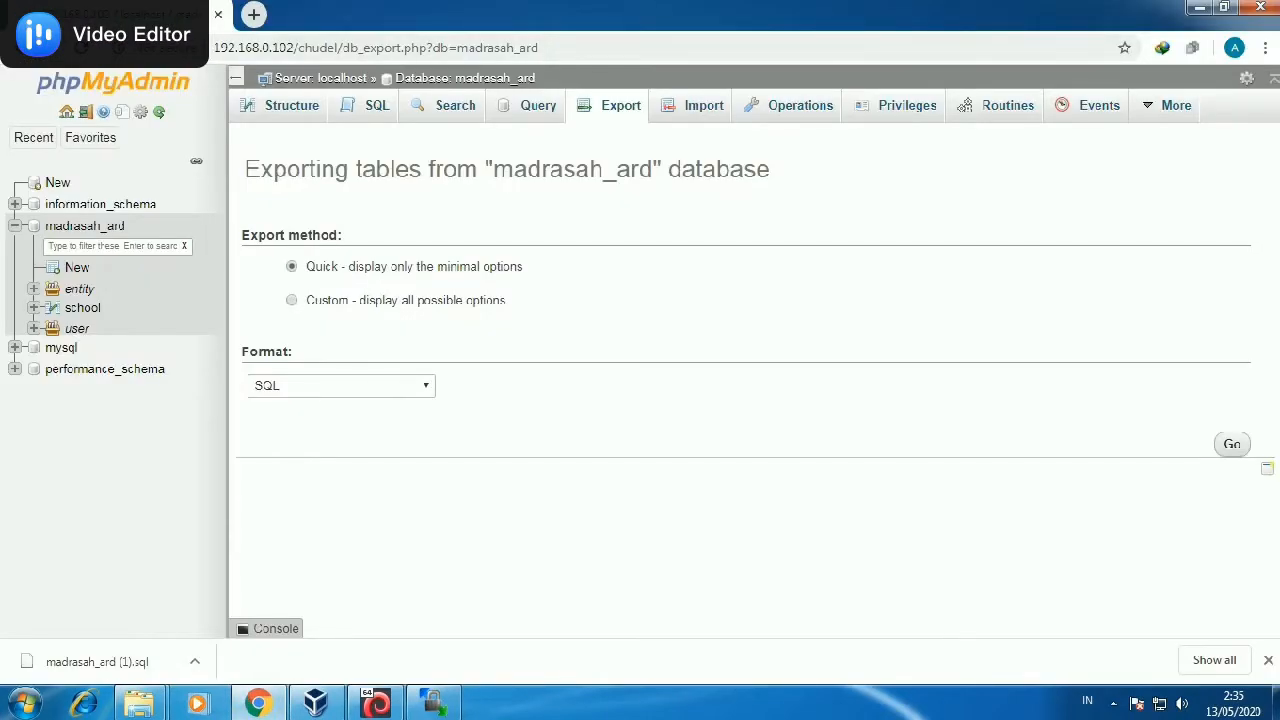
{"action": "left_click", "coordinate": [254, 14]}
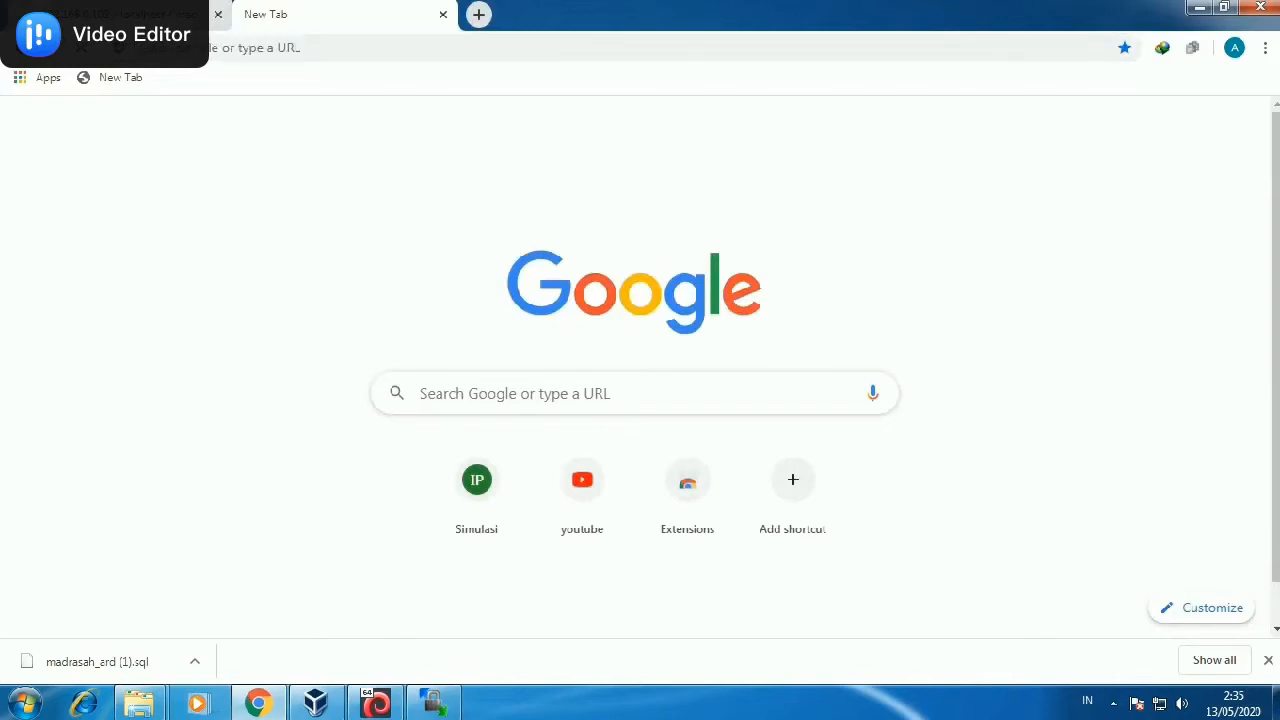
{"action": "left_click", "coordinate": [195, 49]}
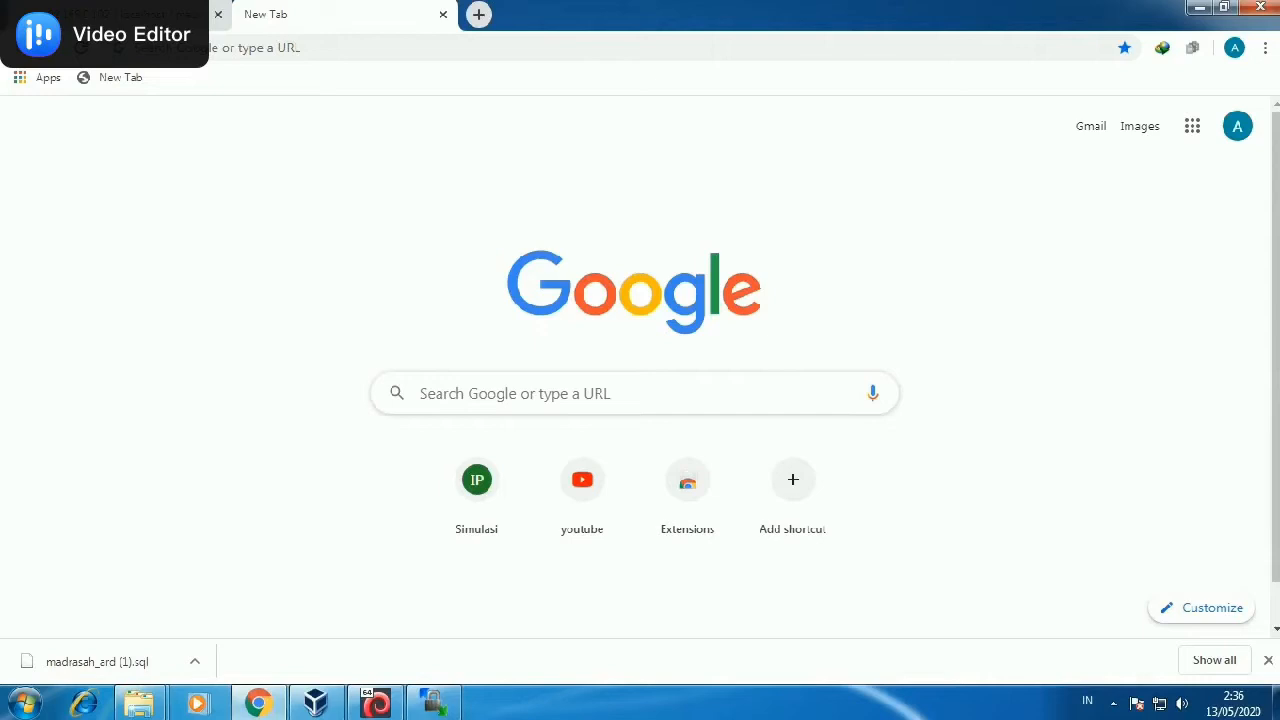
{"action": "left_click", "coordinate": [300, 47]}
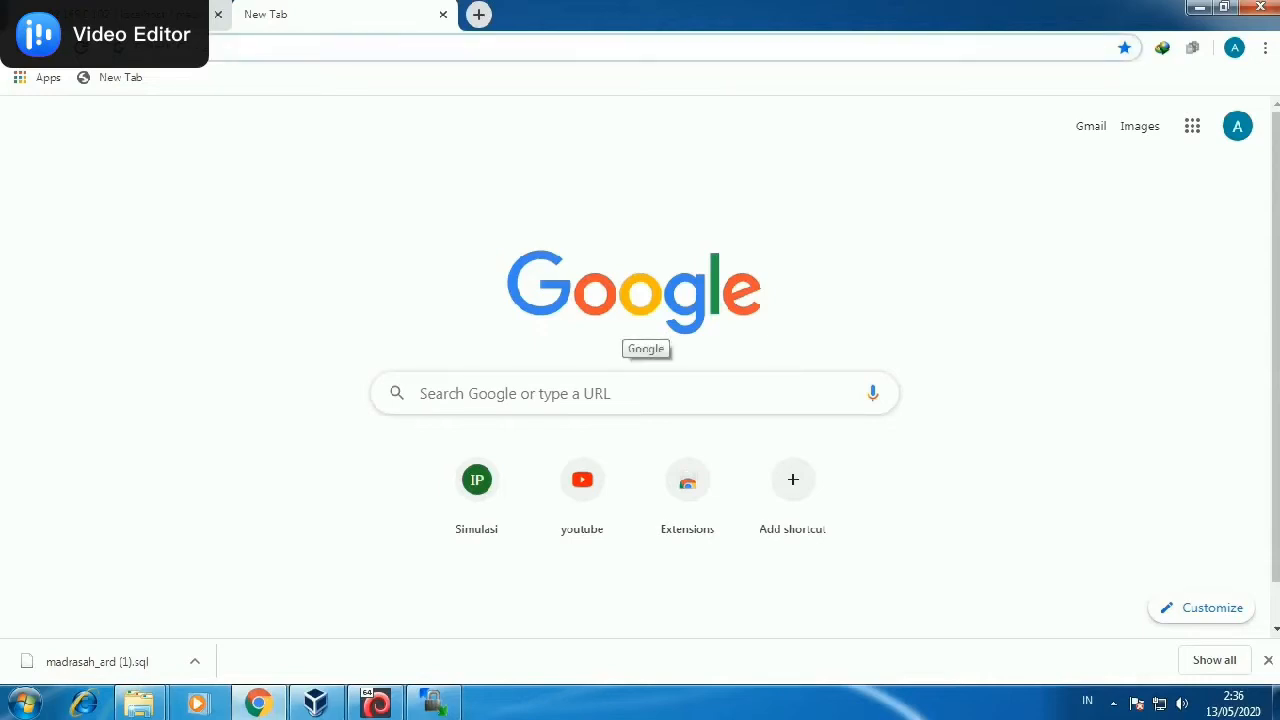
Load cpanel.min4garut.com, retrying after it times out, and enter the account username and password.
{"action": "type", "text": "cpanel"}
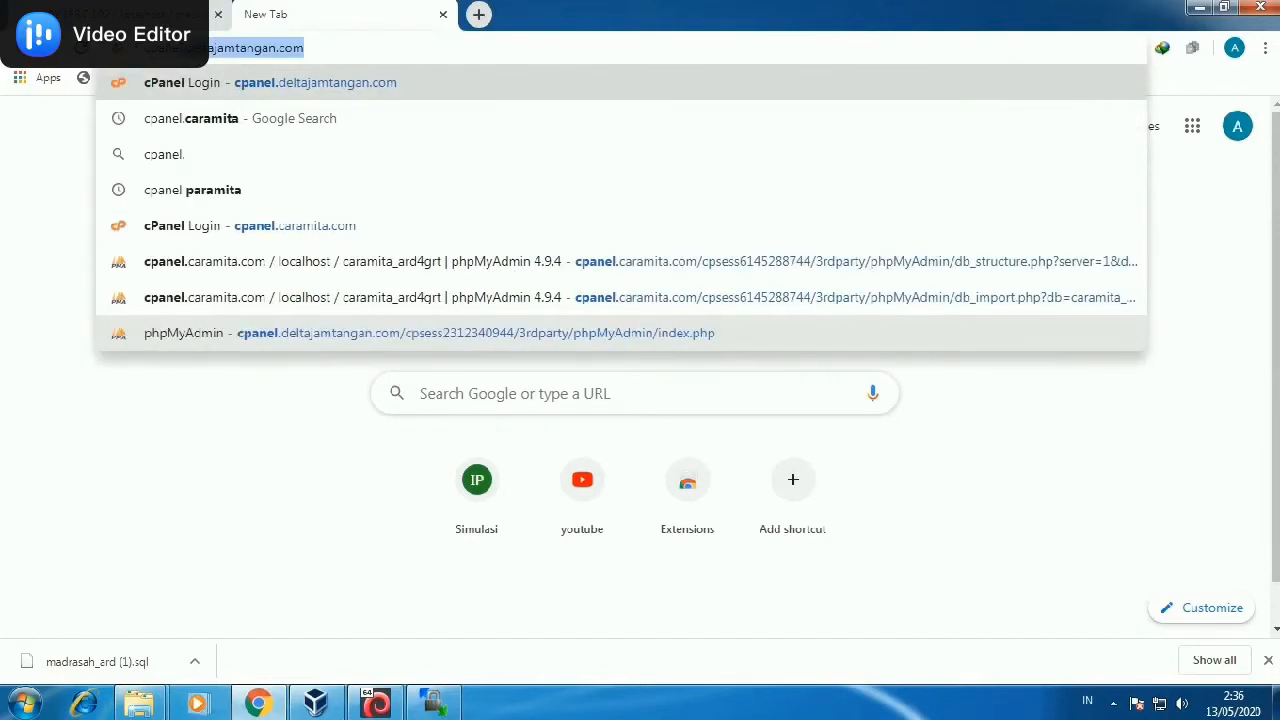
{"action": "type", "text": ".min4"}
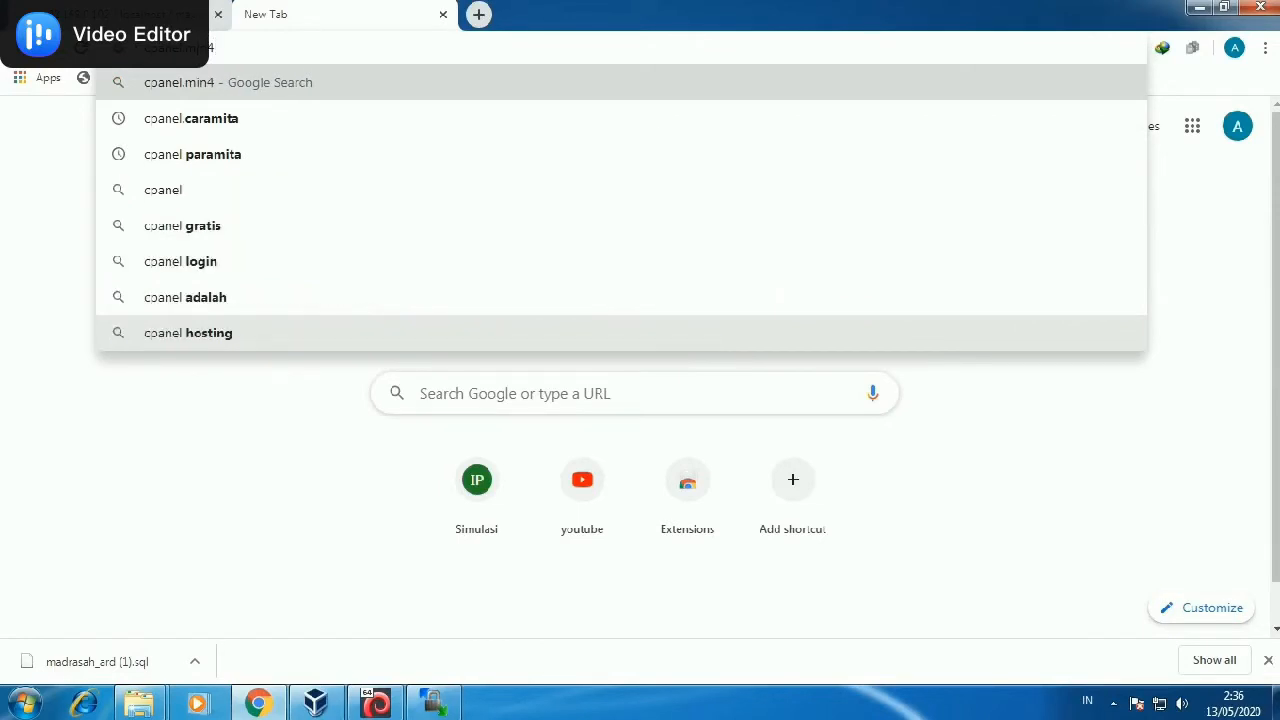
{"action": "type", "text": "garut."}
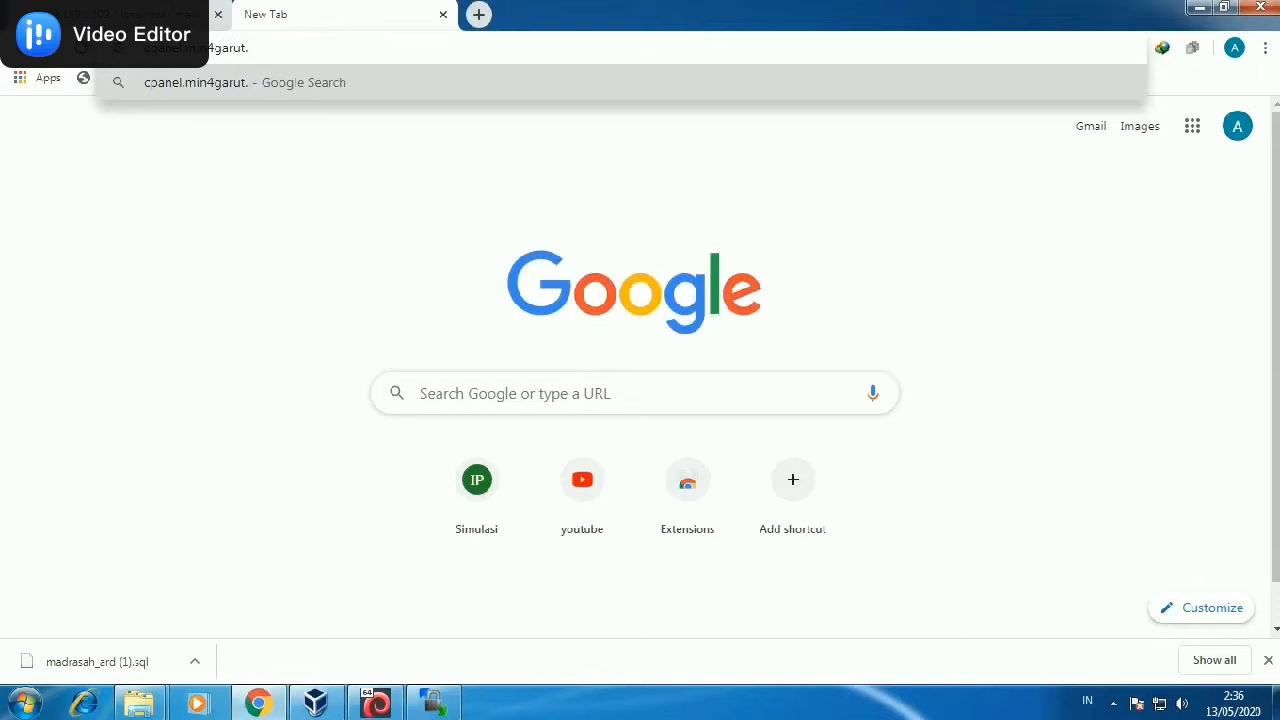
{"action": "type", "text": "com"}
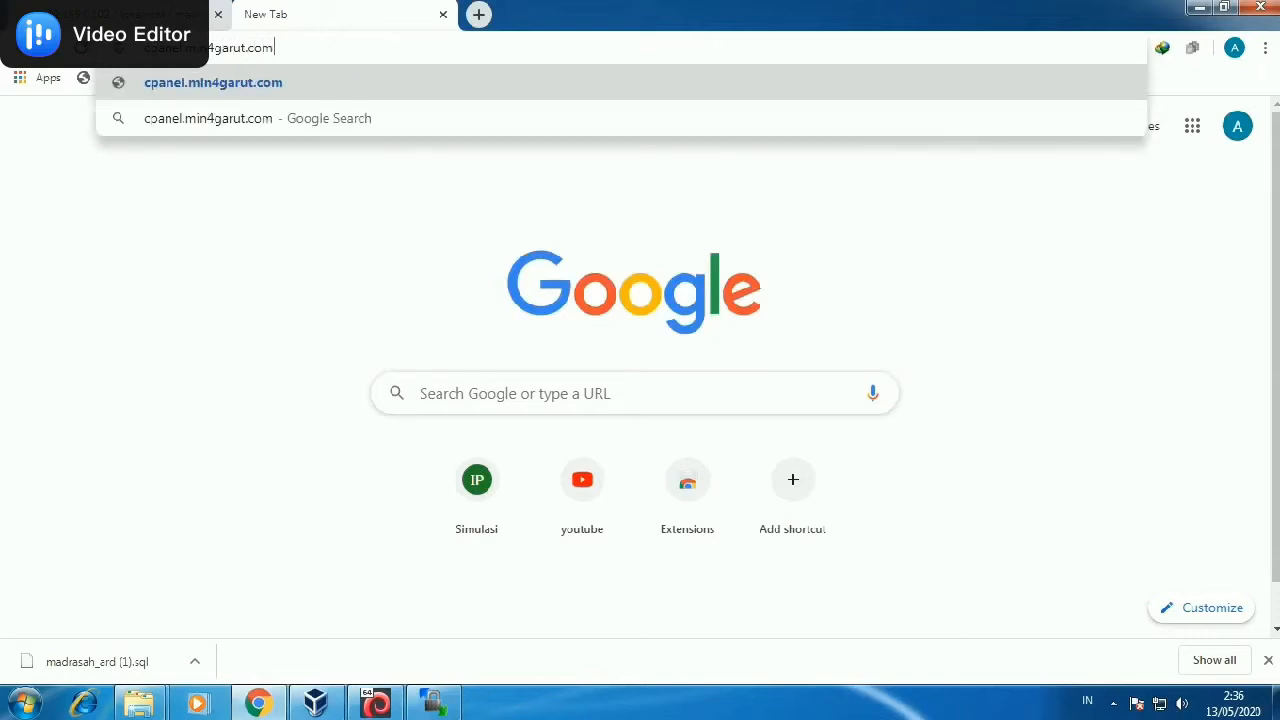
{"action": "key", "text": "Return"}
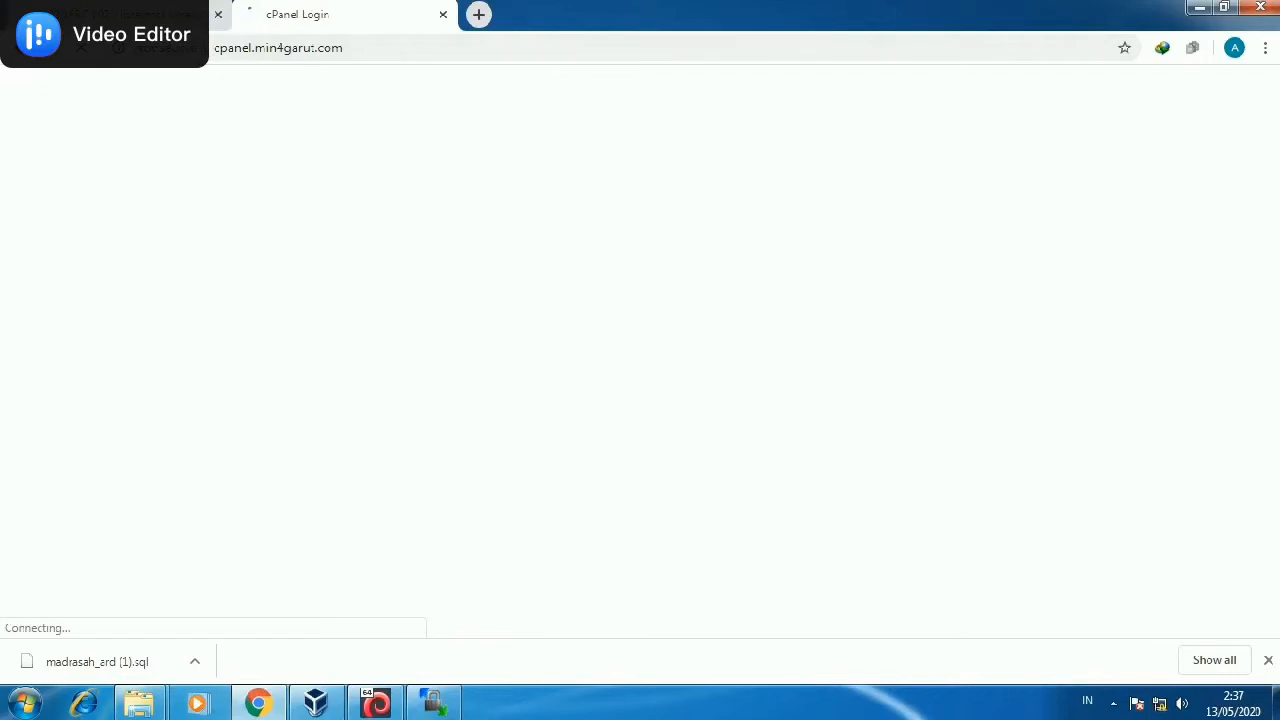
{"action": "left_click", "coordinate": [1160, 704]}
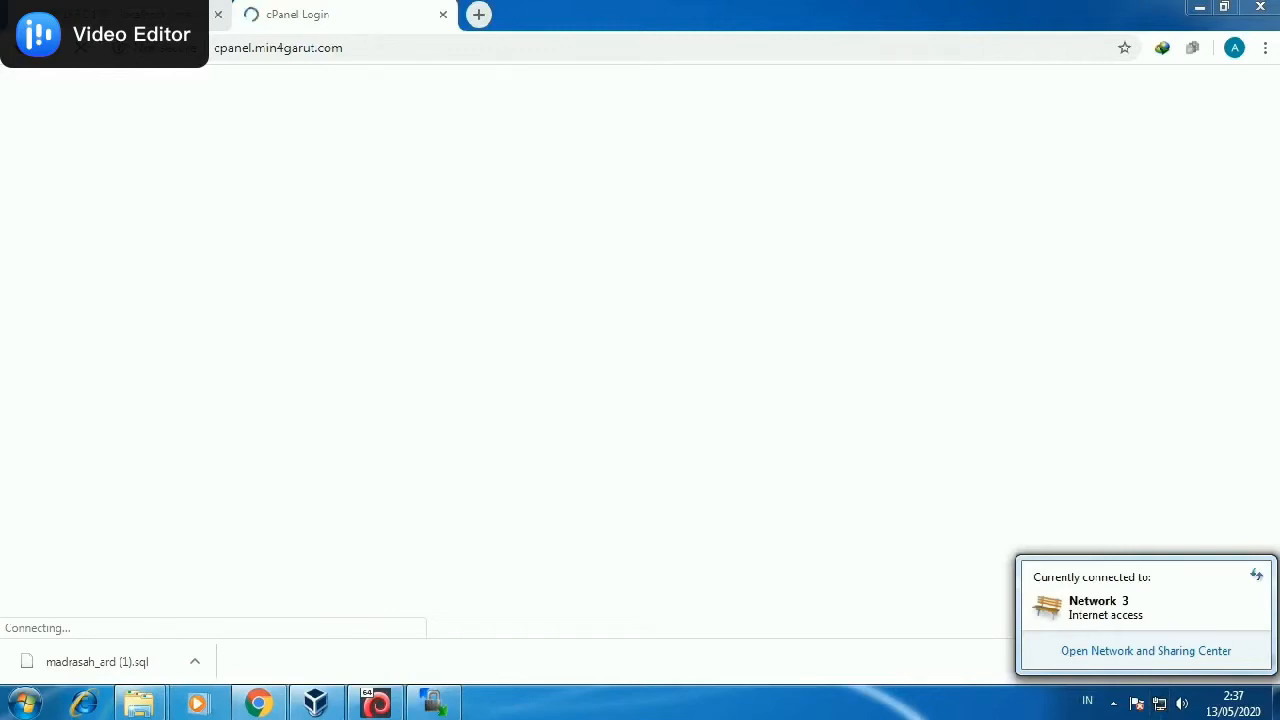
{"action": "left_click", "coordinate": [350, 48]}
{"action": "left_click", "coordinate": [350, 48]}
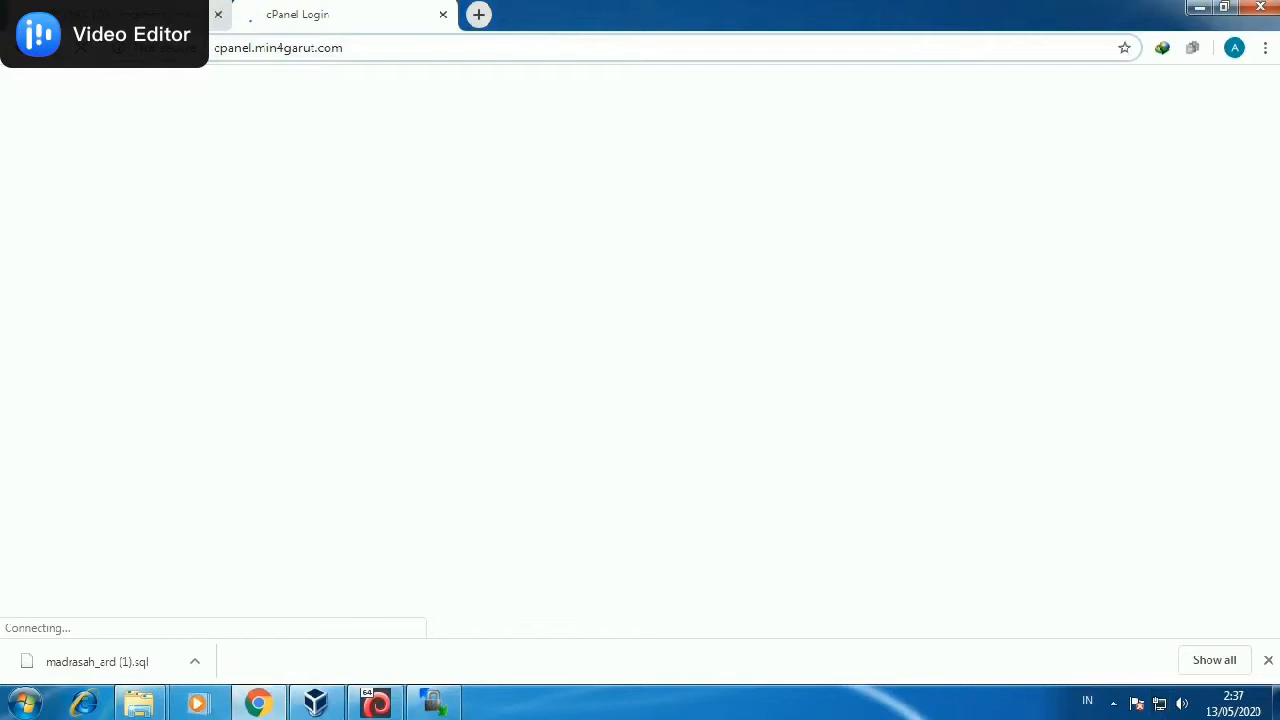
{"action": "key", "text": "Return"}
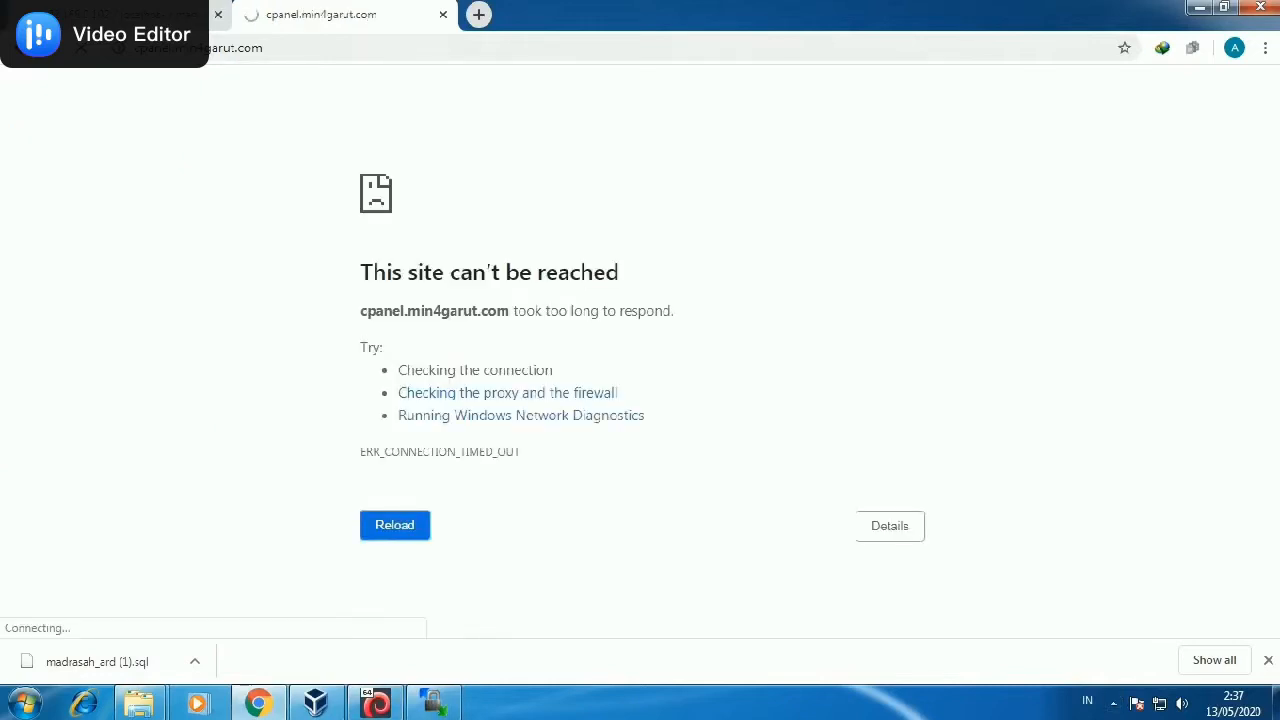
{"action": "type", "text": "*"}
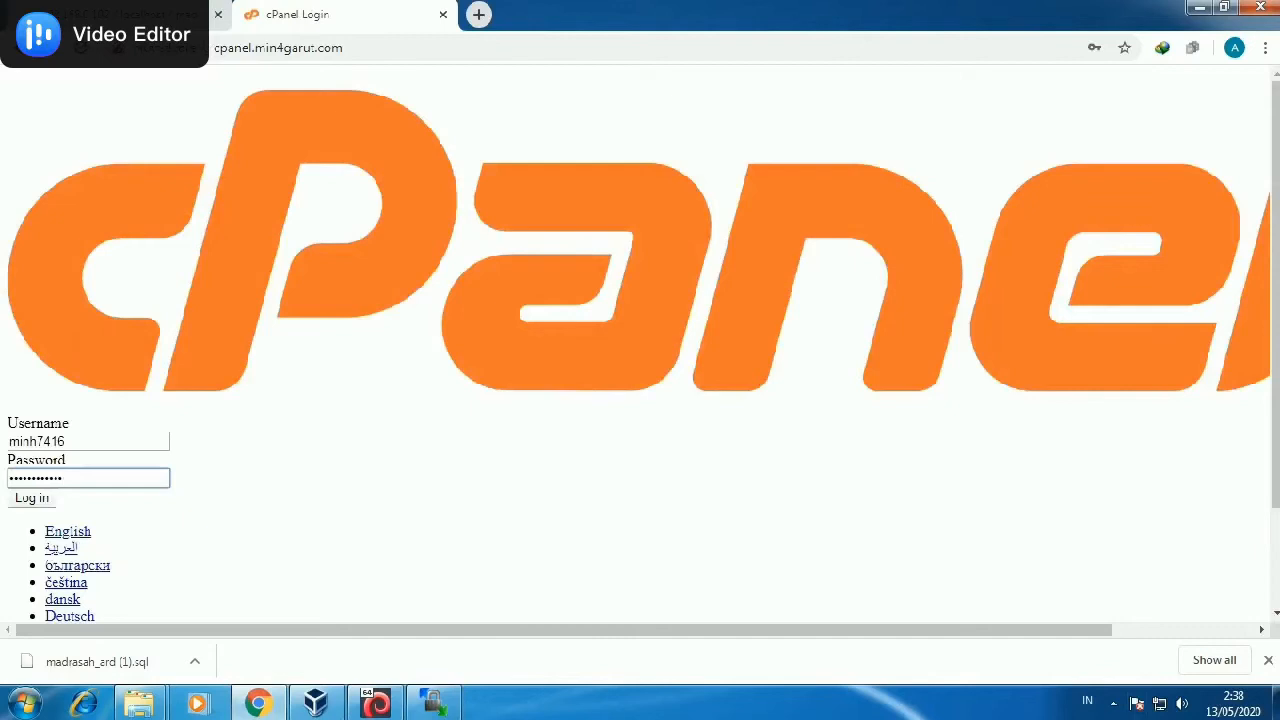
{"action": "type", "text": "*"}
Log in to cPanel, decline saving the password, and go to Subdomains under Domains.
{"action": "key", "text": "Return"}
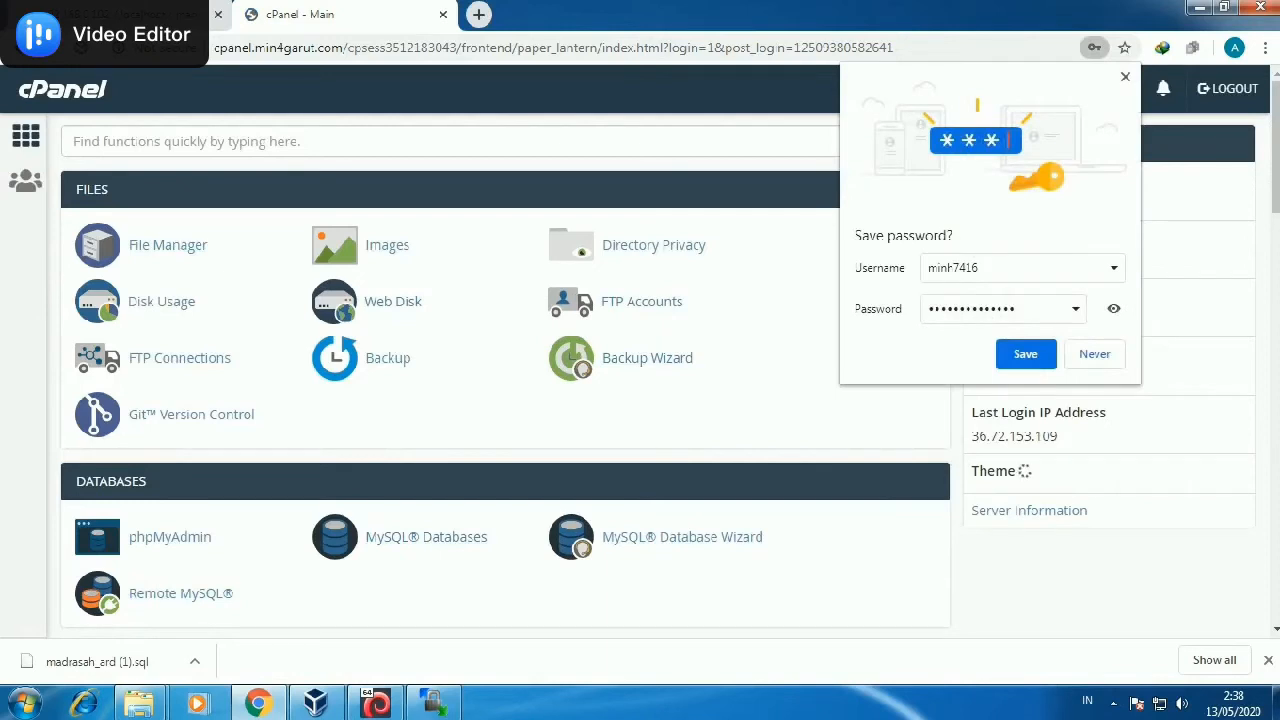
{"action": "key", "text": "Escape"}
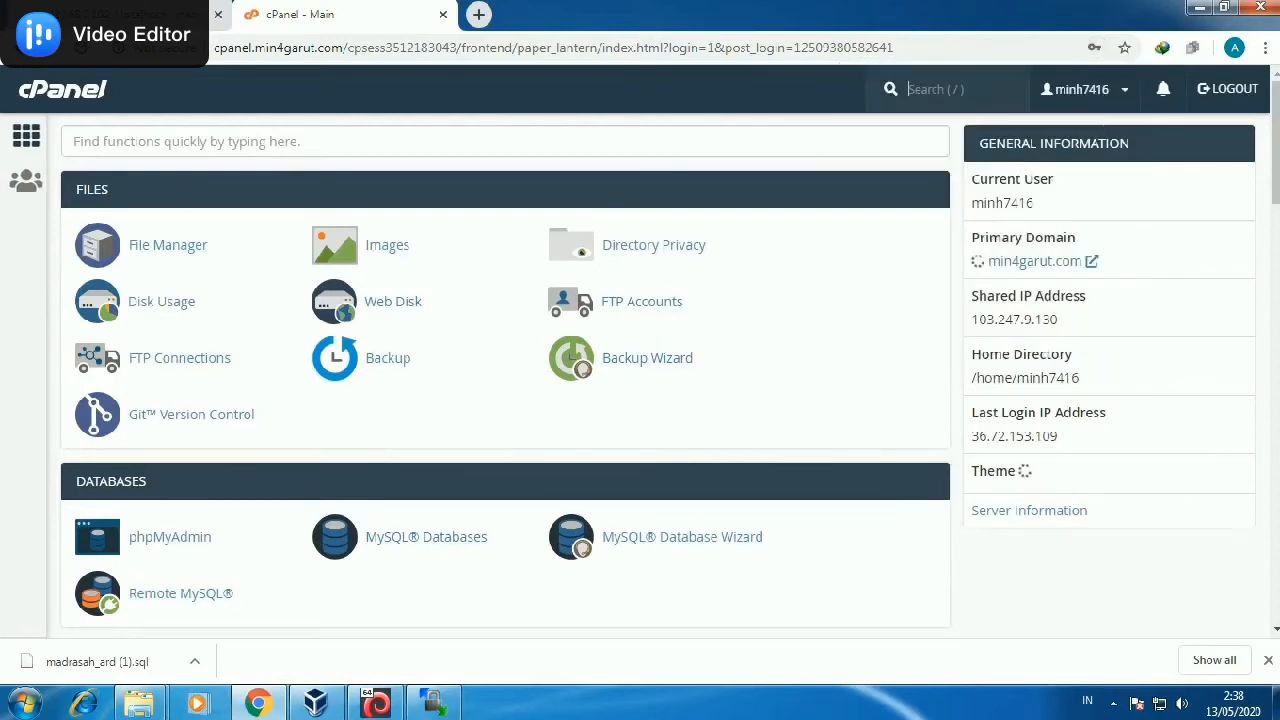
{"action": "scroll", "coordinate": [505, 380], "scroll_direction": "down", "scroll_amount": 2}
{"action": "scroll", "coordinate": [505, 380], "scroll_direction": "up", "scroll_amount": 2}
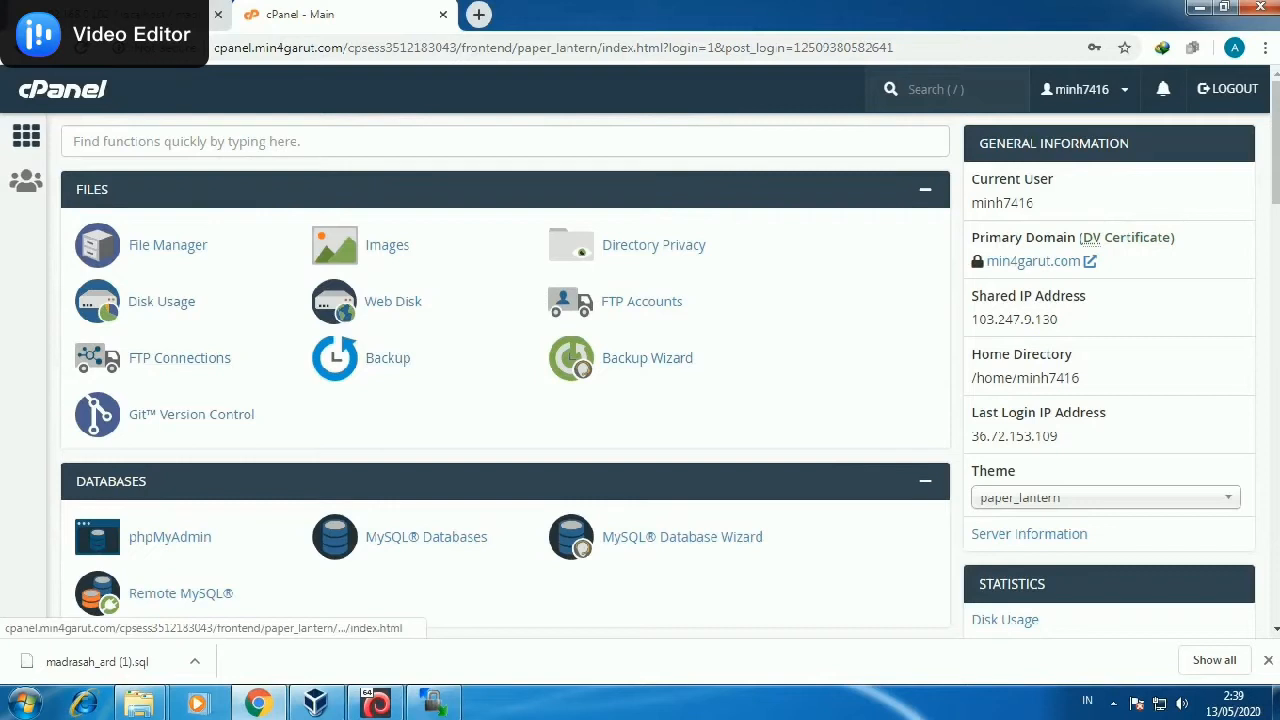
{"action": "scroll", "coordinate": [191, 412], "scroll_direction": "down", "scroll_amount": 1}
{"action": "scroll", "coordinate": [480, 380], "scroll_direction": "down", "scroll_amount": 3}
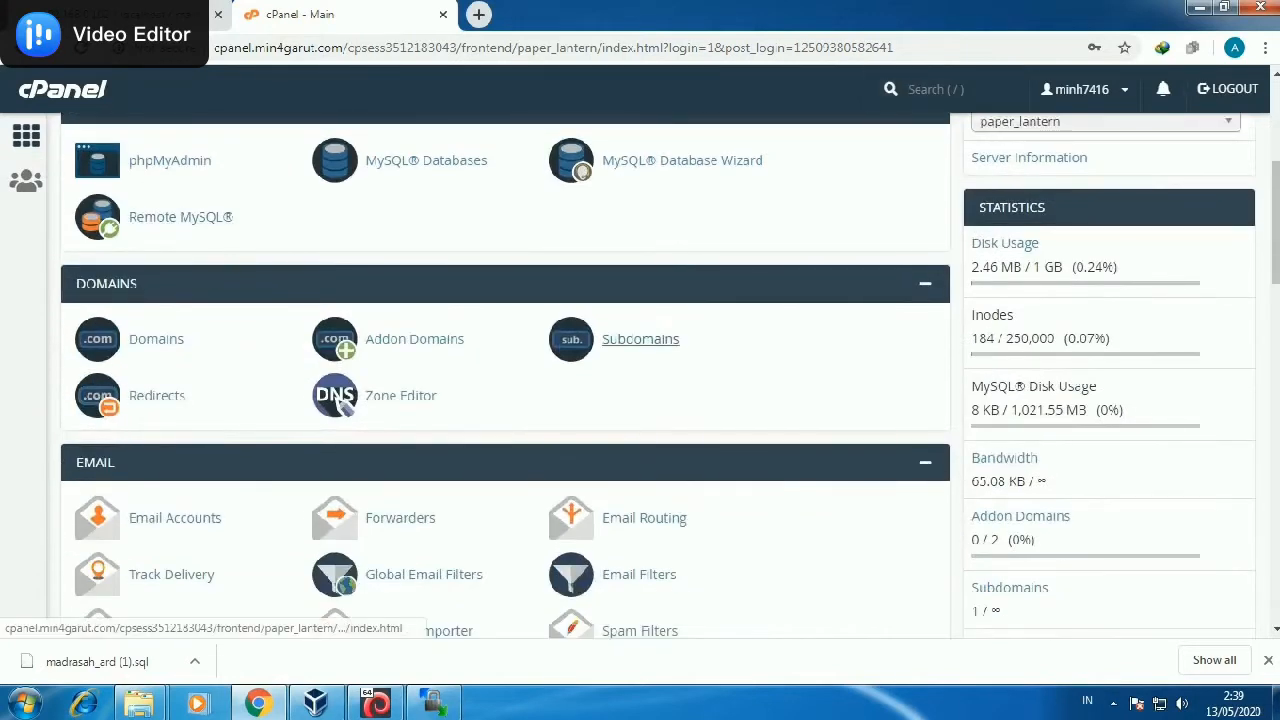
{"action": "left_click", "coordinate": [640, 339]}
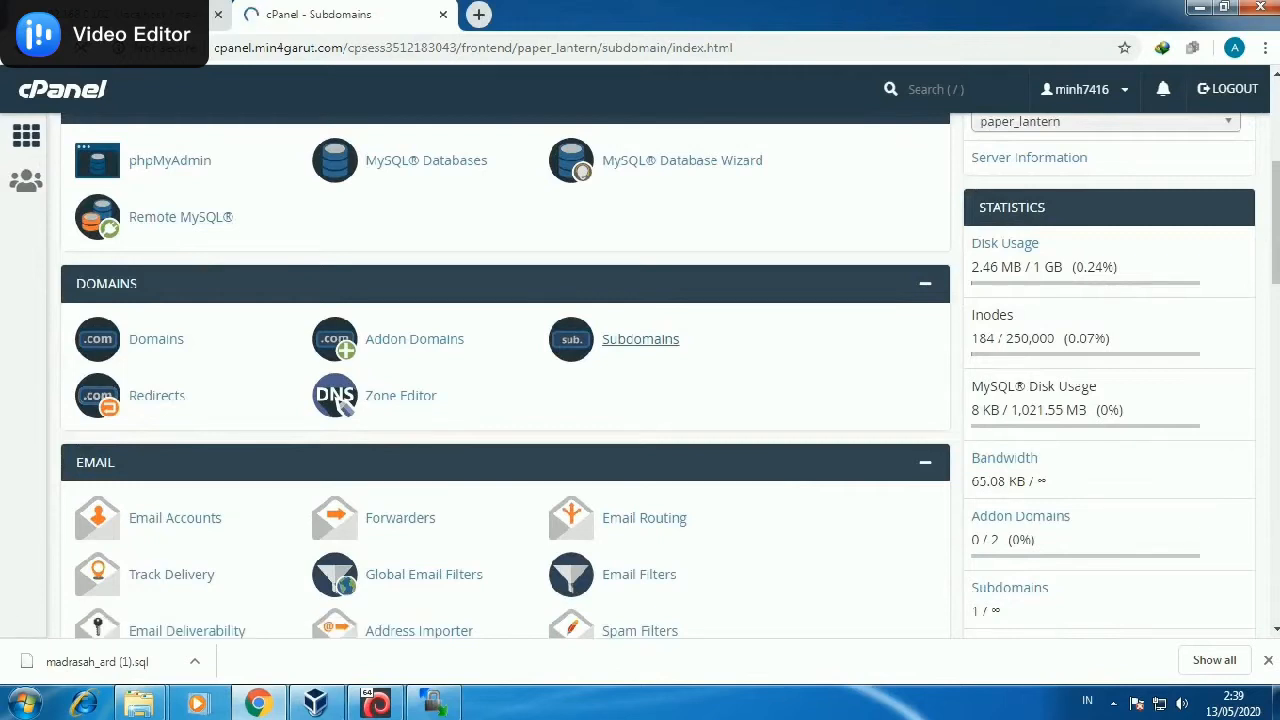
Check that subdomain ard.min4garut.com exists with document root /public_html/ard and no redirect.
{"action": "scroll", "coordinate": [640, 345], "scroll_direction": "down", "scroll_amount": 2}
{"action": "scroll", "coordinate": [640, 345], "scroll_direction": "up", "scroll_amount": 1}
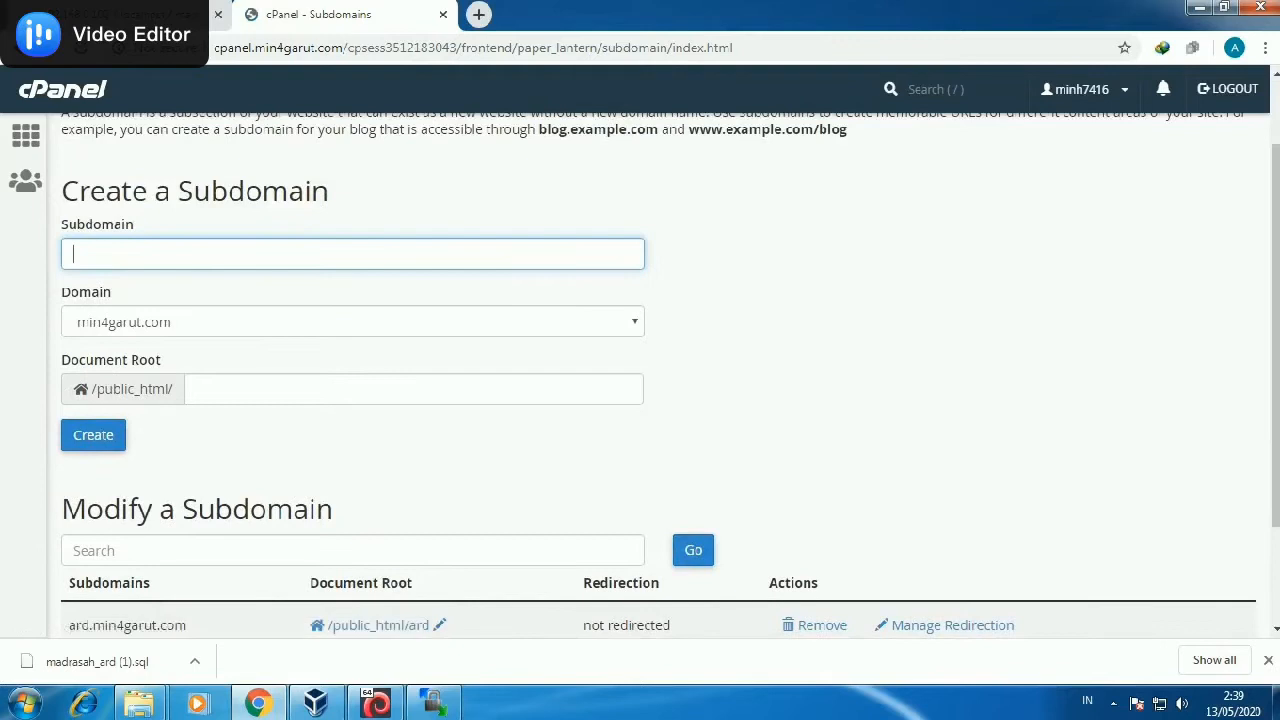
{"action": "left_click", "coordinate": [352, 254]}
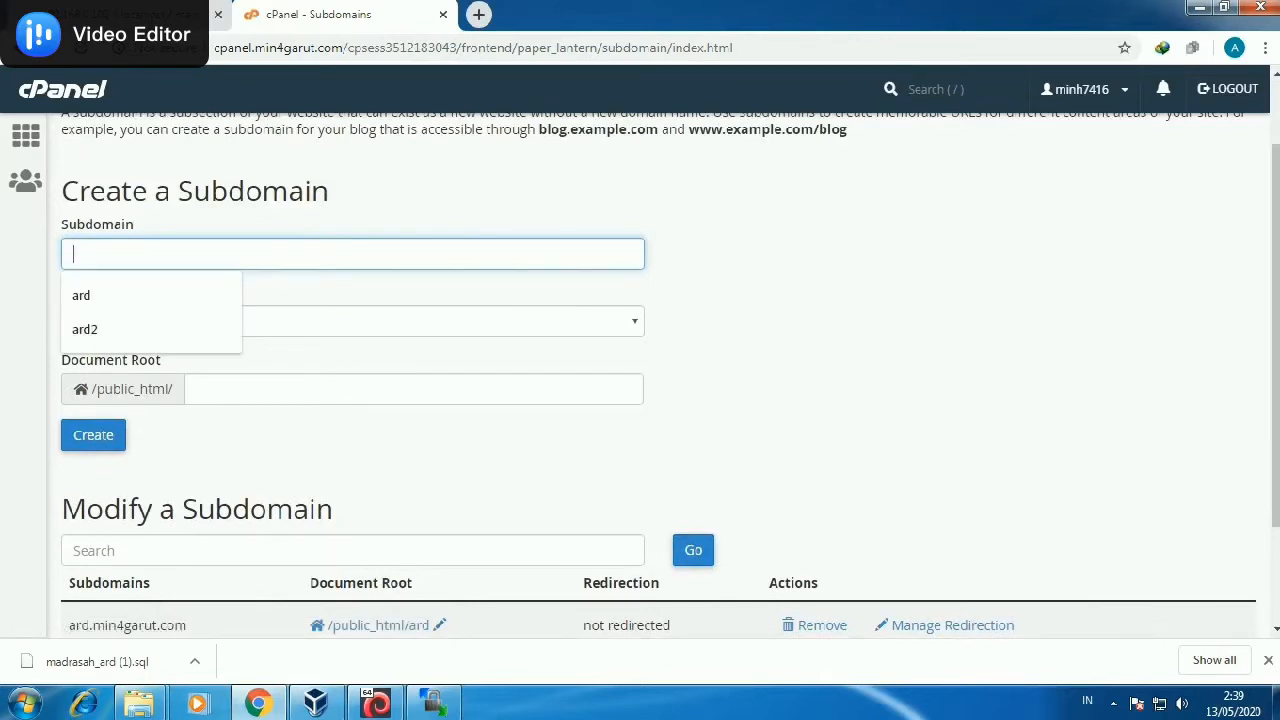
{"action": "left_click", "coordinate": [800, 320]}
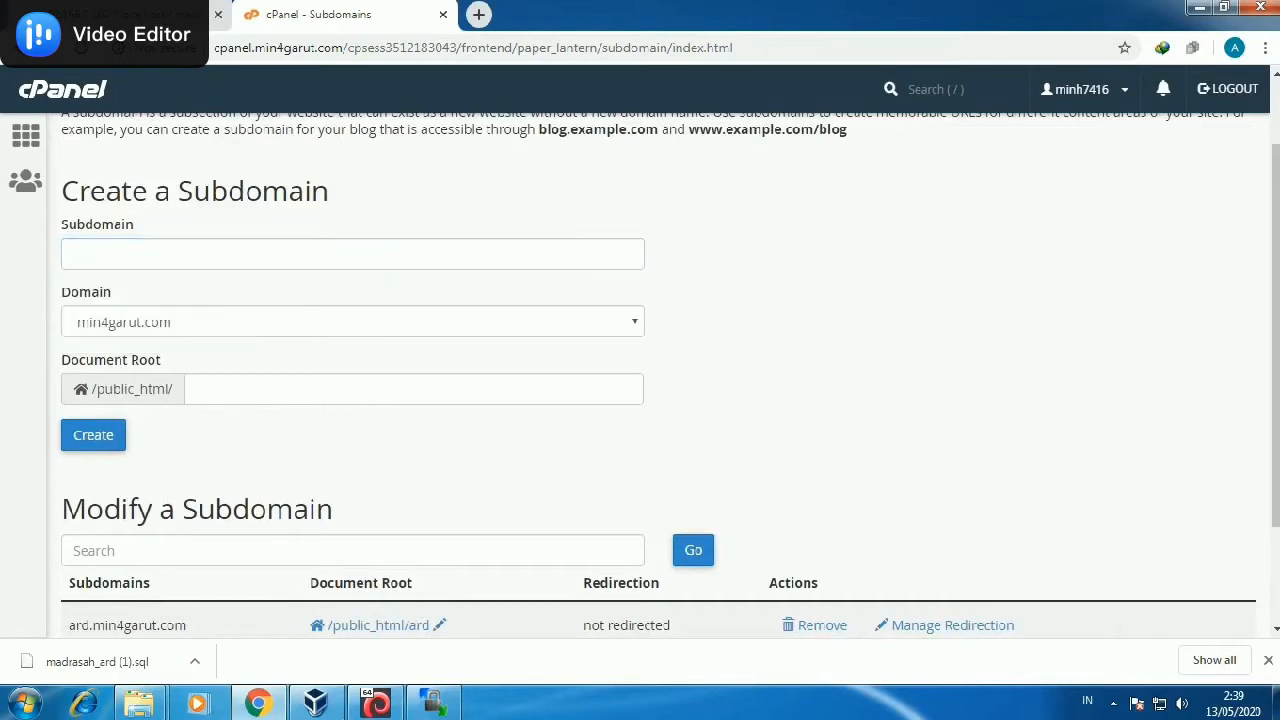
{"action": "scroll", "coordinate": [800, 320], "scroll_direction": "down", "scroll_amount": 1}
{"action": "scroll", "coordinate": [640, 370], "scroll_direction": "down", "scroll_amount": 1}
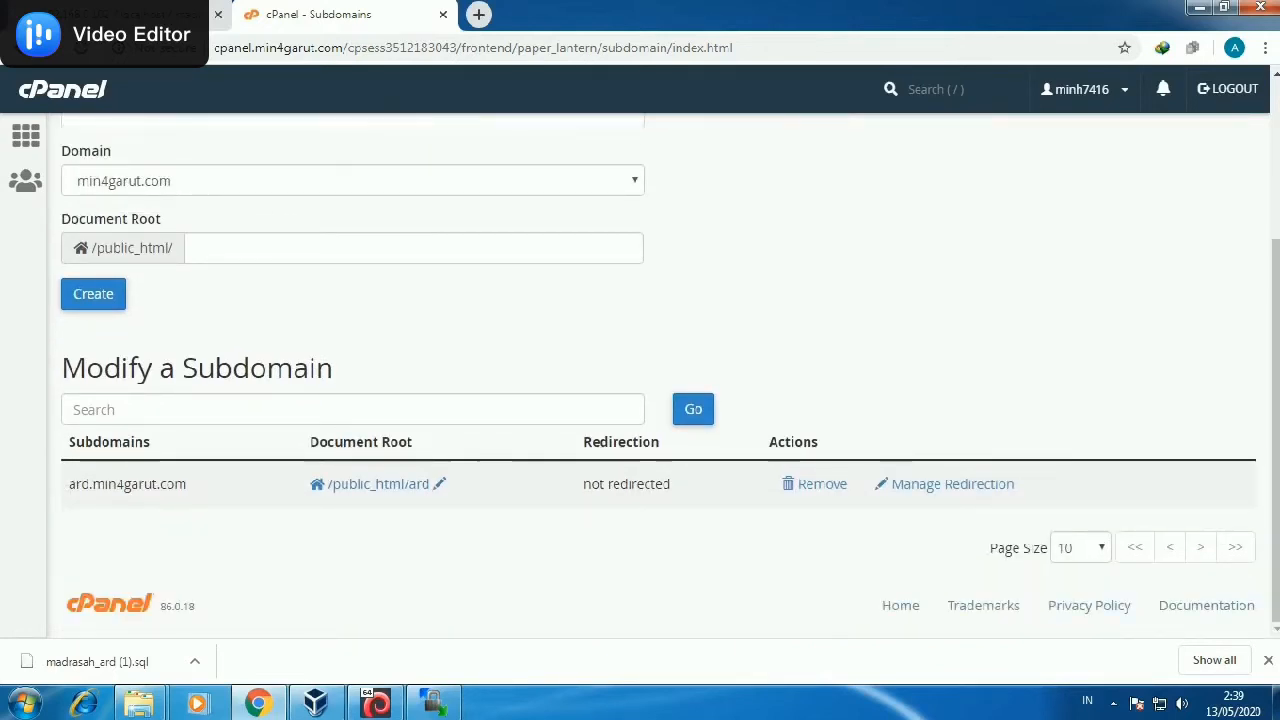
{"action": "scroll", "coordinate": [640, 370], "scroll_direction": "up", "scroll_amount": 3}
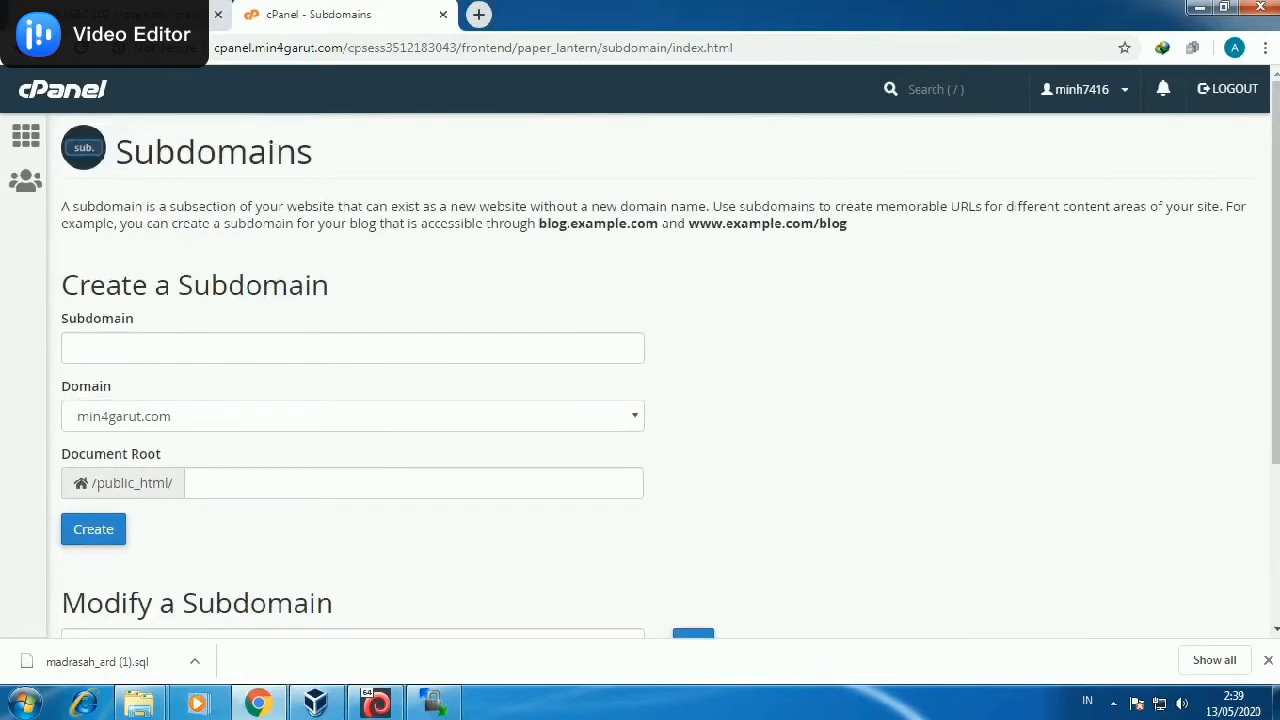
{"action": "scroll", "coordinate": [640, 370], "scroll_direction": "down", "scroll_amount": 3}
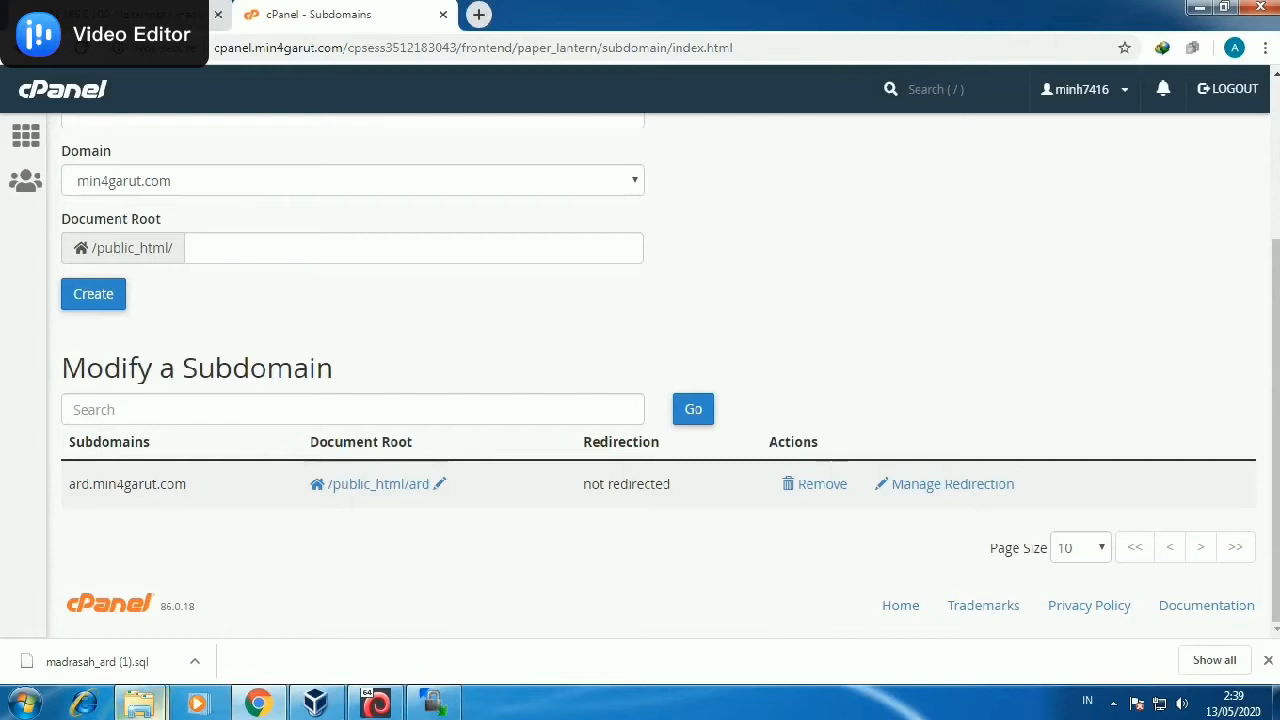
{"action": "left_click", "coordinate": [139, 703]}
Open E:\ARD ONLINE\datawebard and select all 12 items, including application, assets, system and index.php.
{"action": "left_click", "coordinate": [121, 612]}
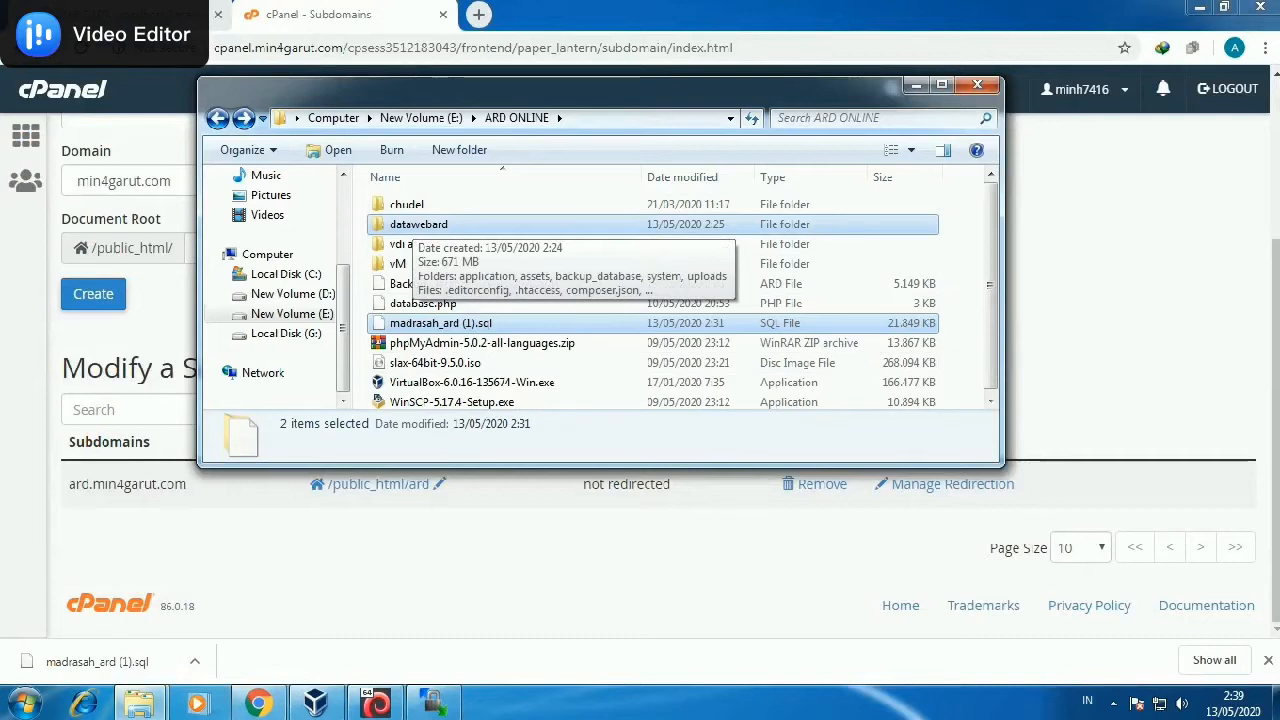
{"action": "right_click", "coordinate": [428, 226]}
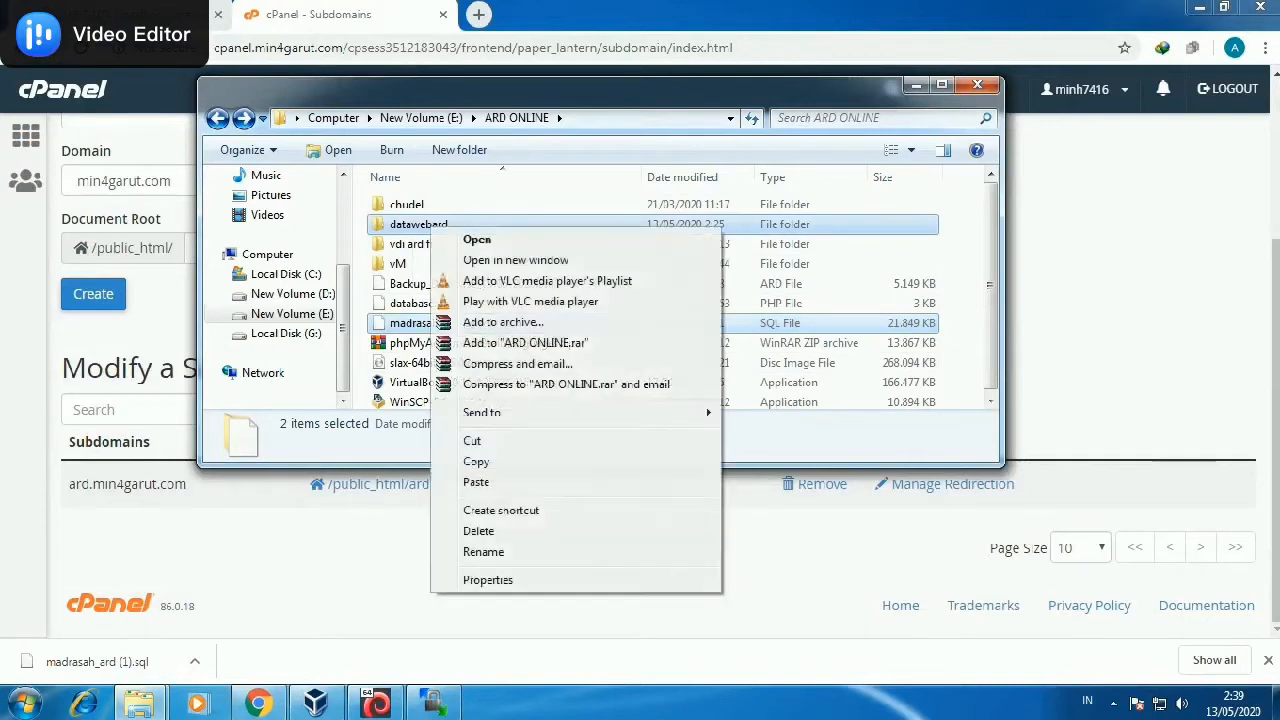
{"action": "left_click", "coordinate": [455, 238]}
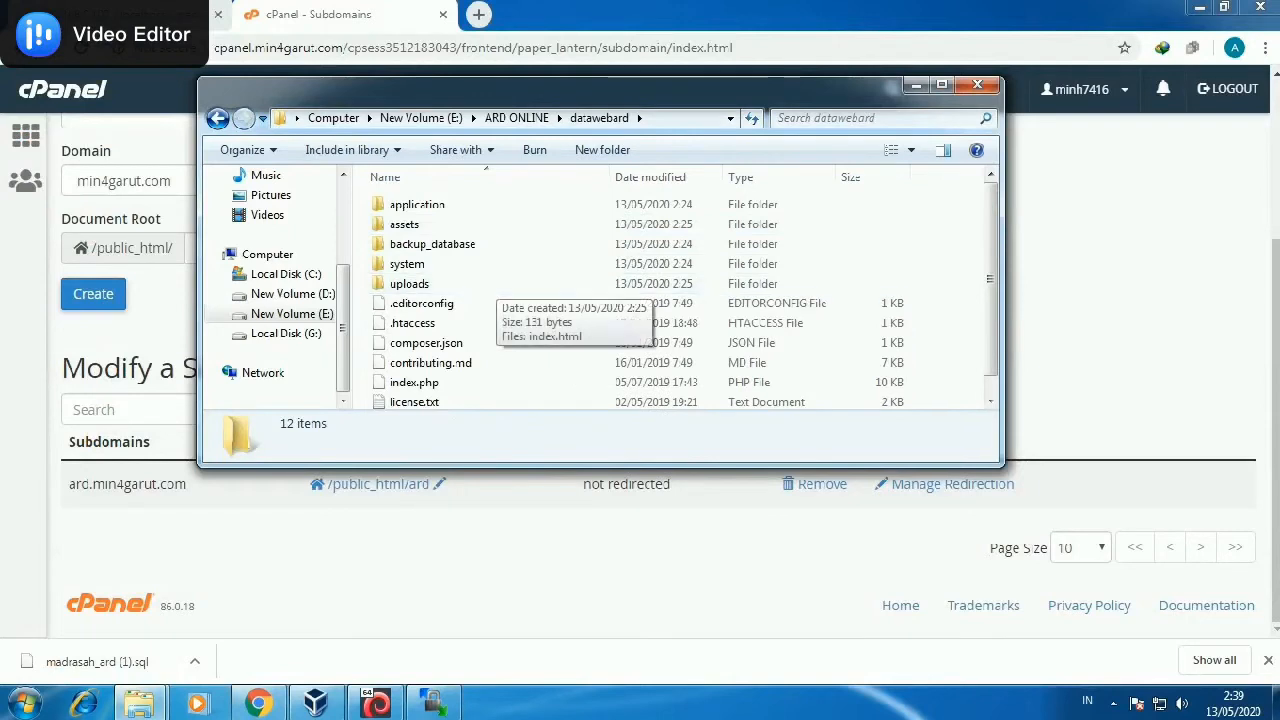
{"action": "left_click", "coordinate": [218, 118]}
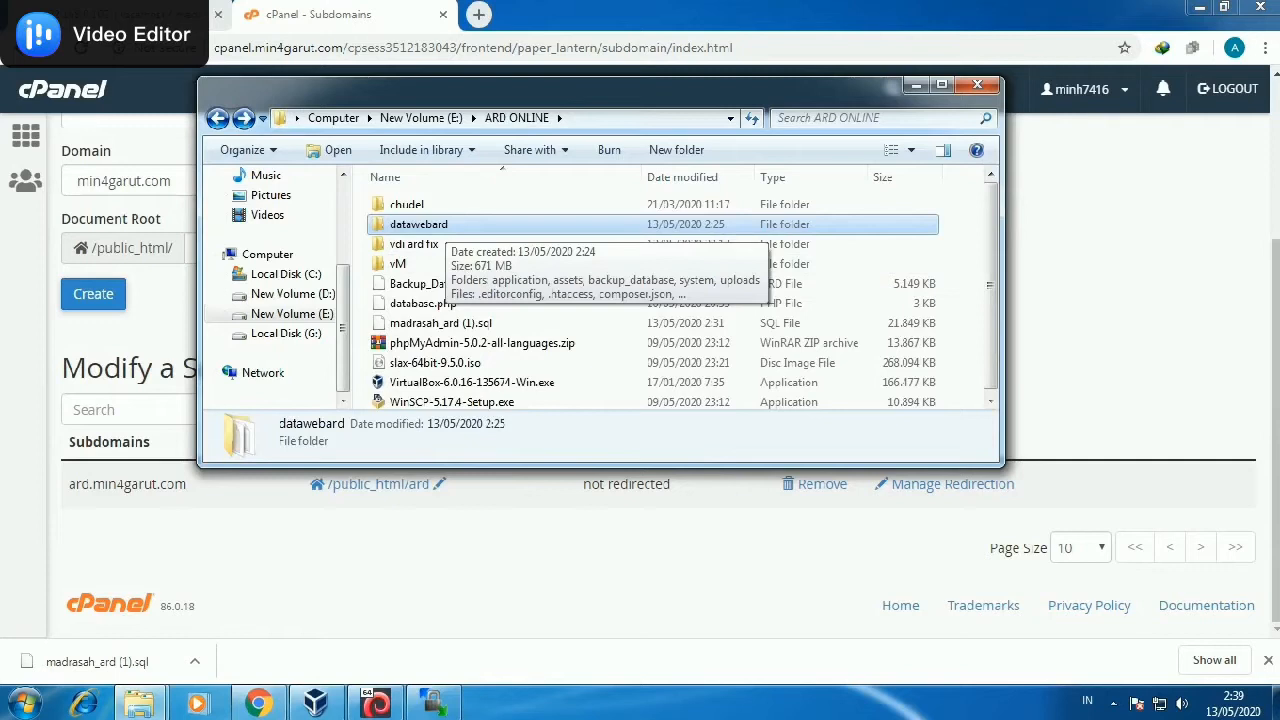
{"action": "double_click", "coordinate": [446, 225]}
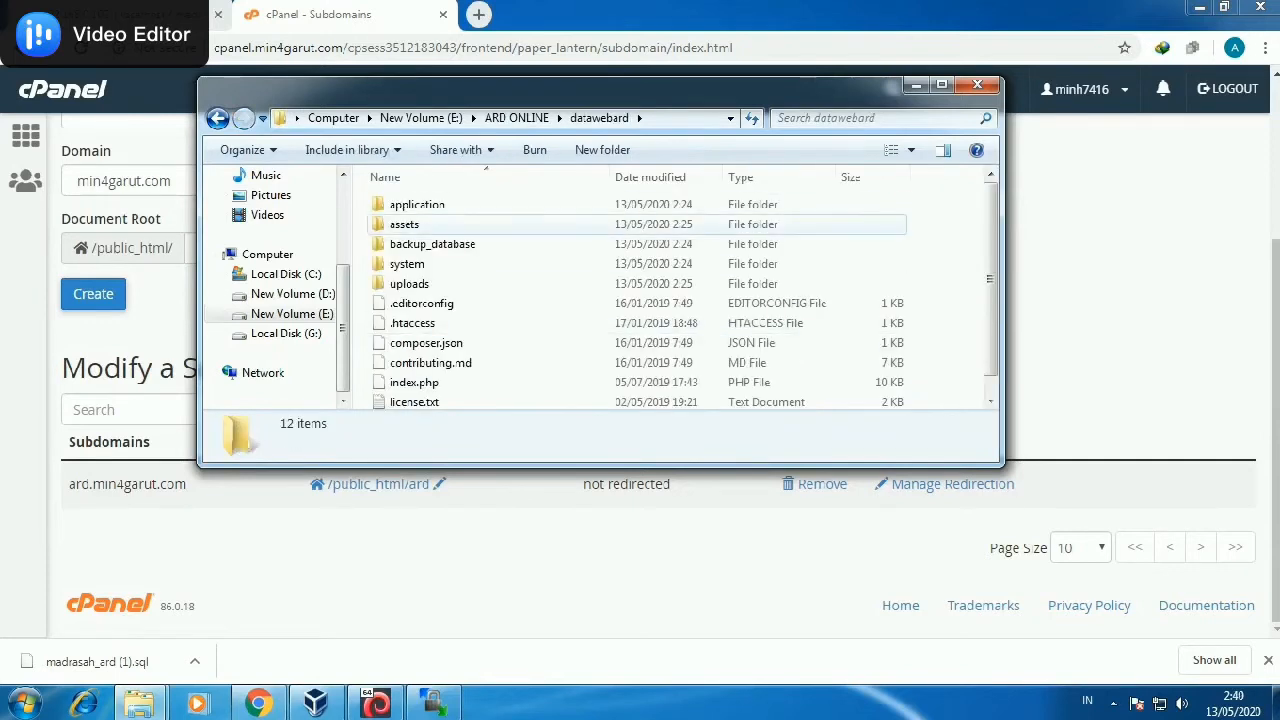
{"action": "scroll", "coordinate": [475, 300], "scroll_direction": "down", "scroll_amount": 1}
{"action": "scroll", "coordinate": [475, 300], "scroll_direction": "up", "scroll_amount": 1}
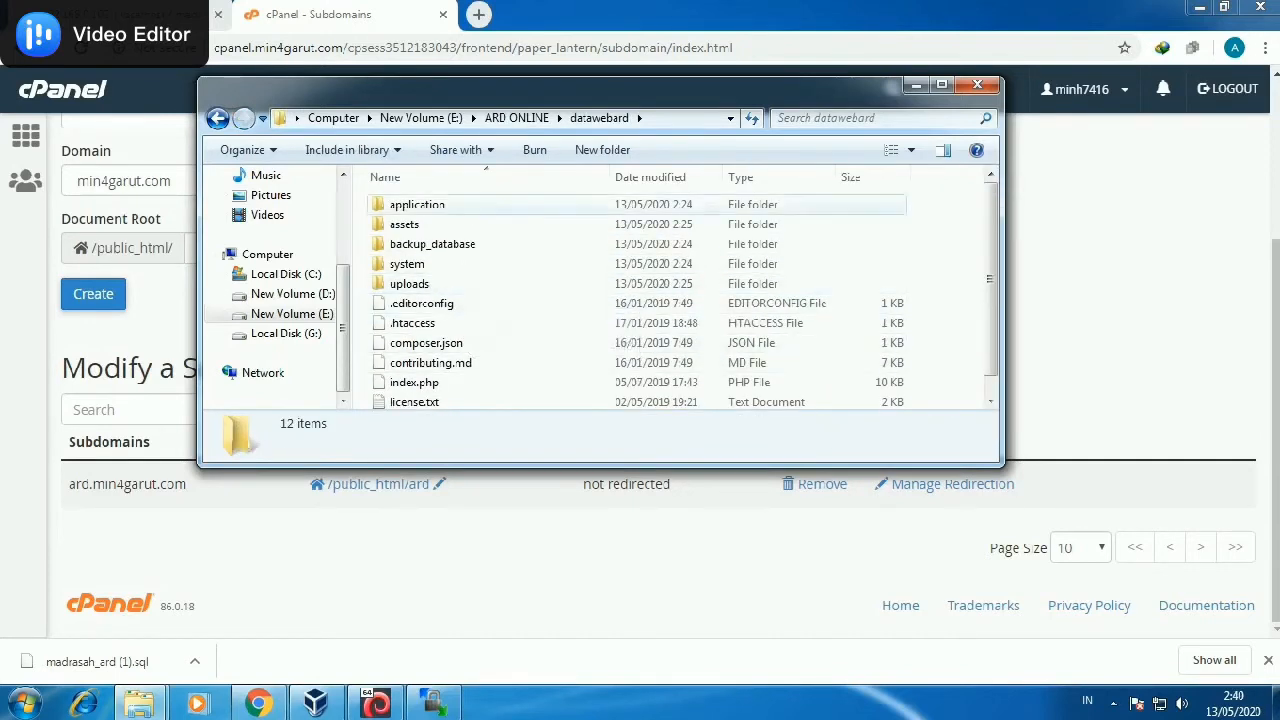
{"action": "key", "text": "BackSpace"}
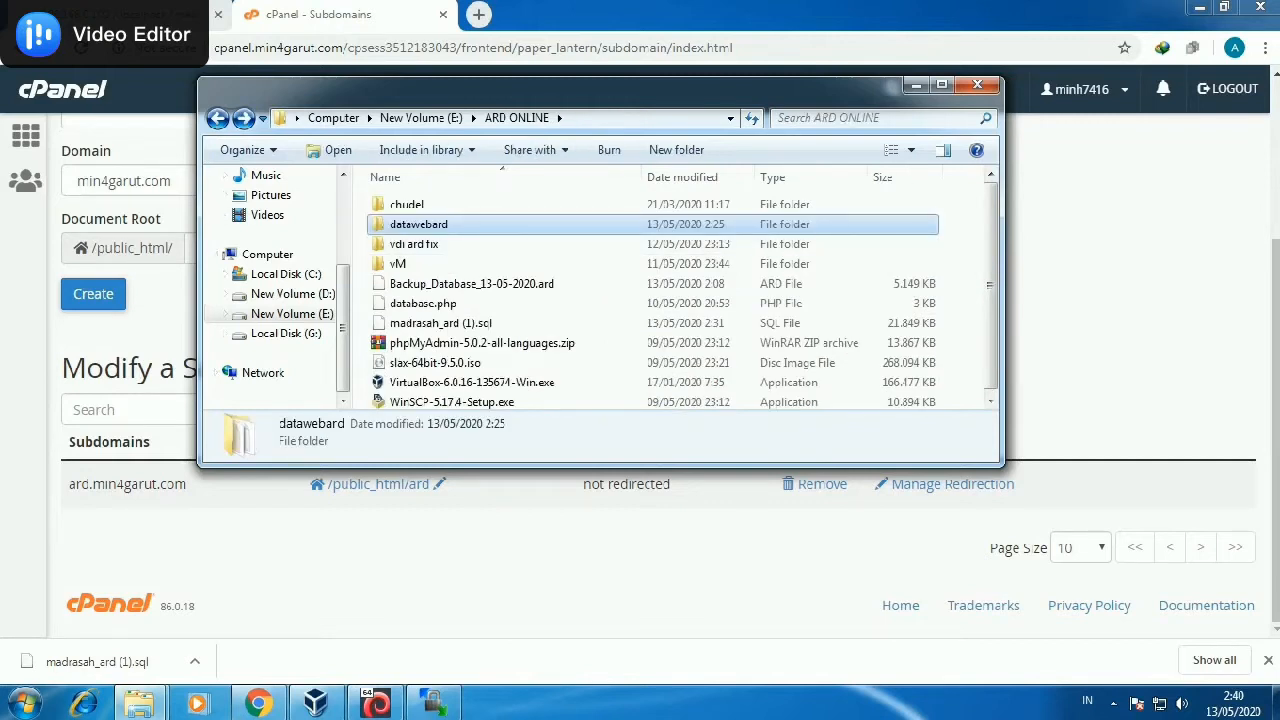
{"action": "double_click", "coordinate": [420, 225]}
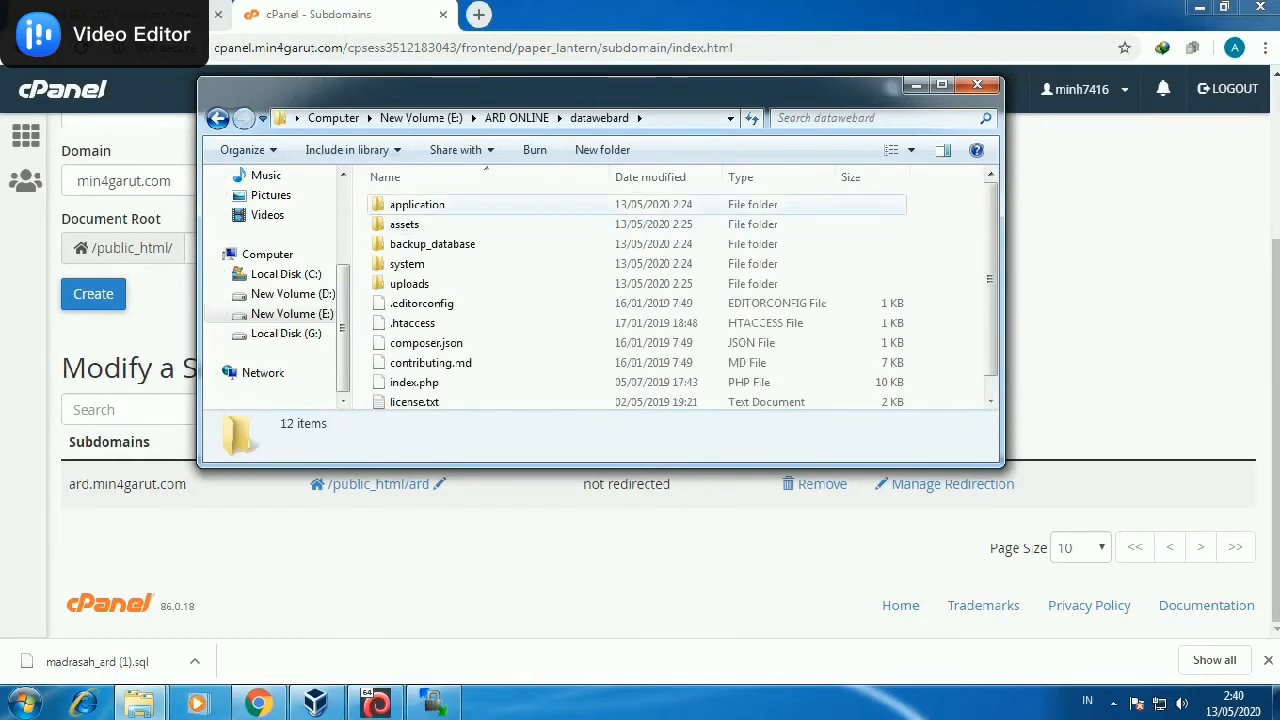
{"action": "left_click", "coordinate": [420, 207]}
{"action": "key", "text": "ctrl+a"}
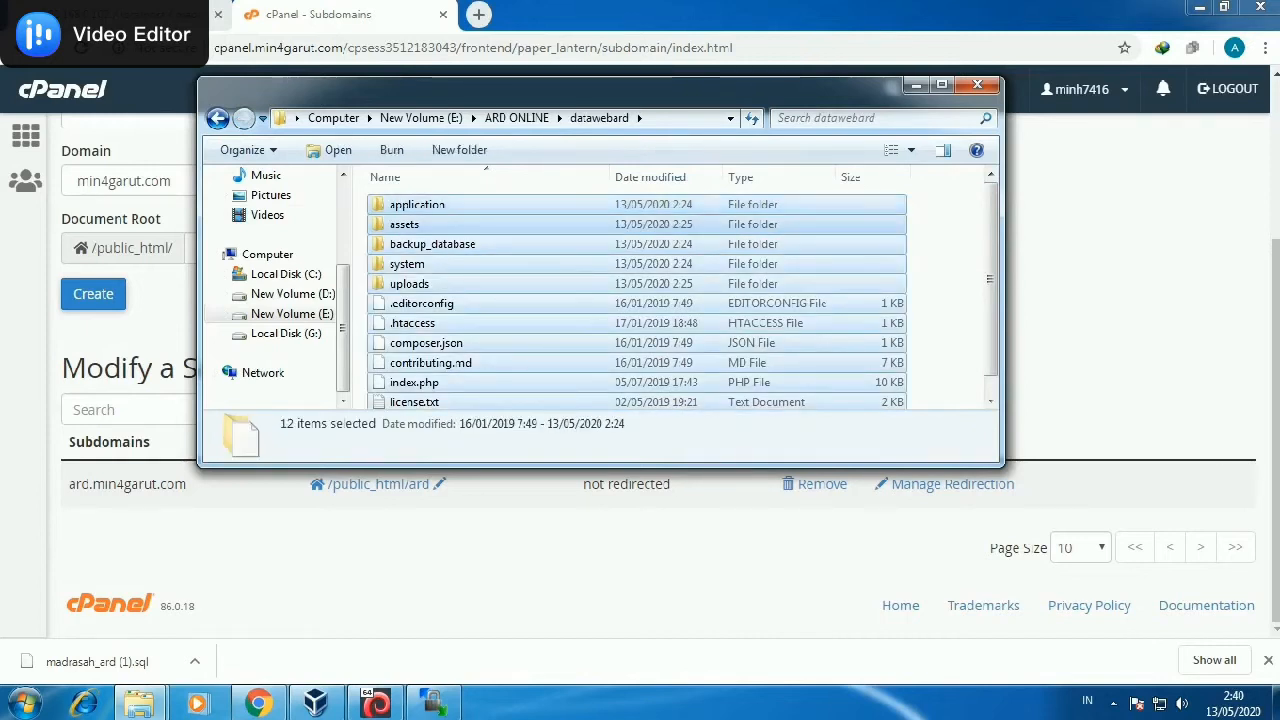
Archive the selected datawebard contents with WinRAR as ZIP file datawebard.zip.
{"action": "right_click", "coordinate": [483, 248]}
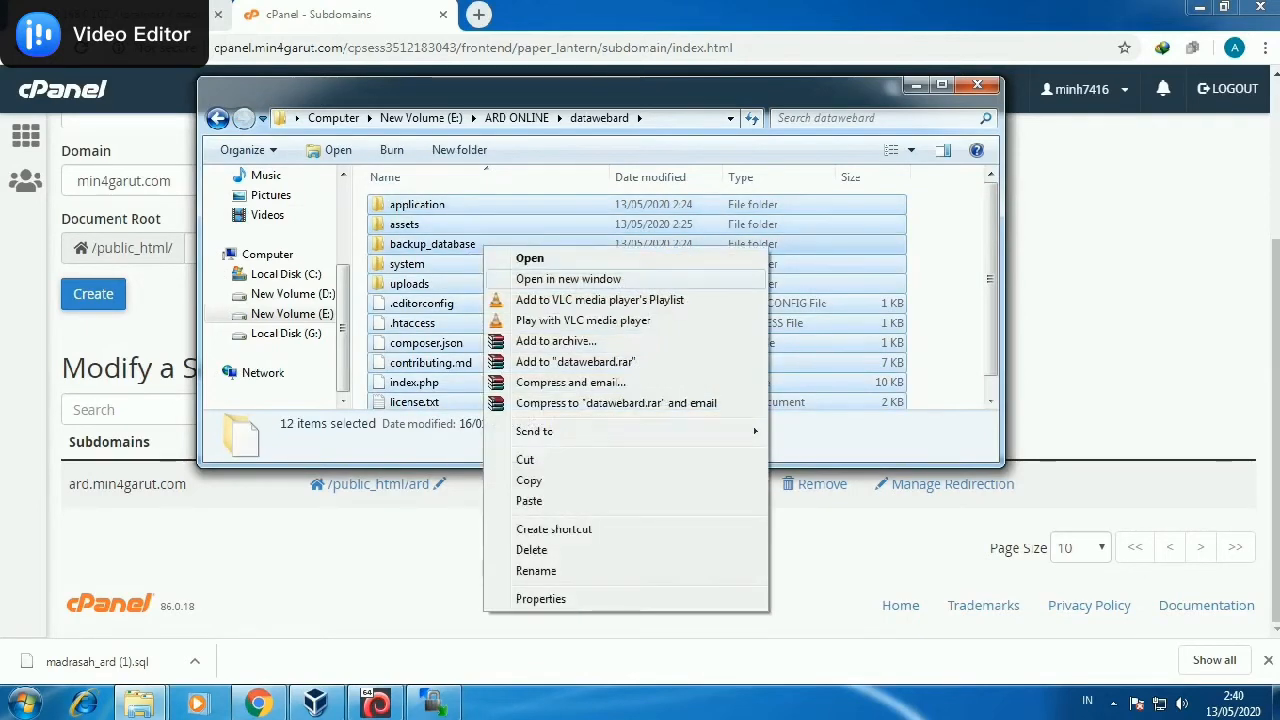
{"action": "left_click", "coordinate": [556, 341]}
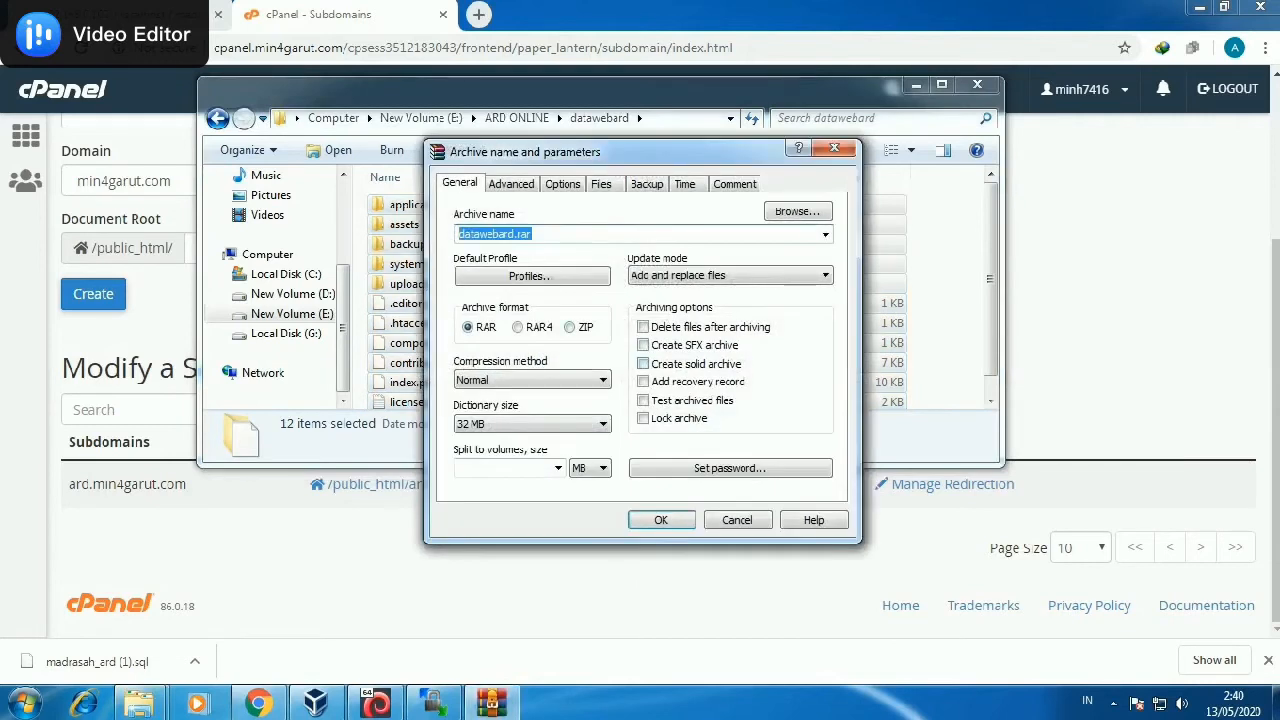
{"action": "left_click", "coordinate": [569, 327]}
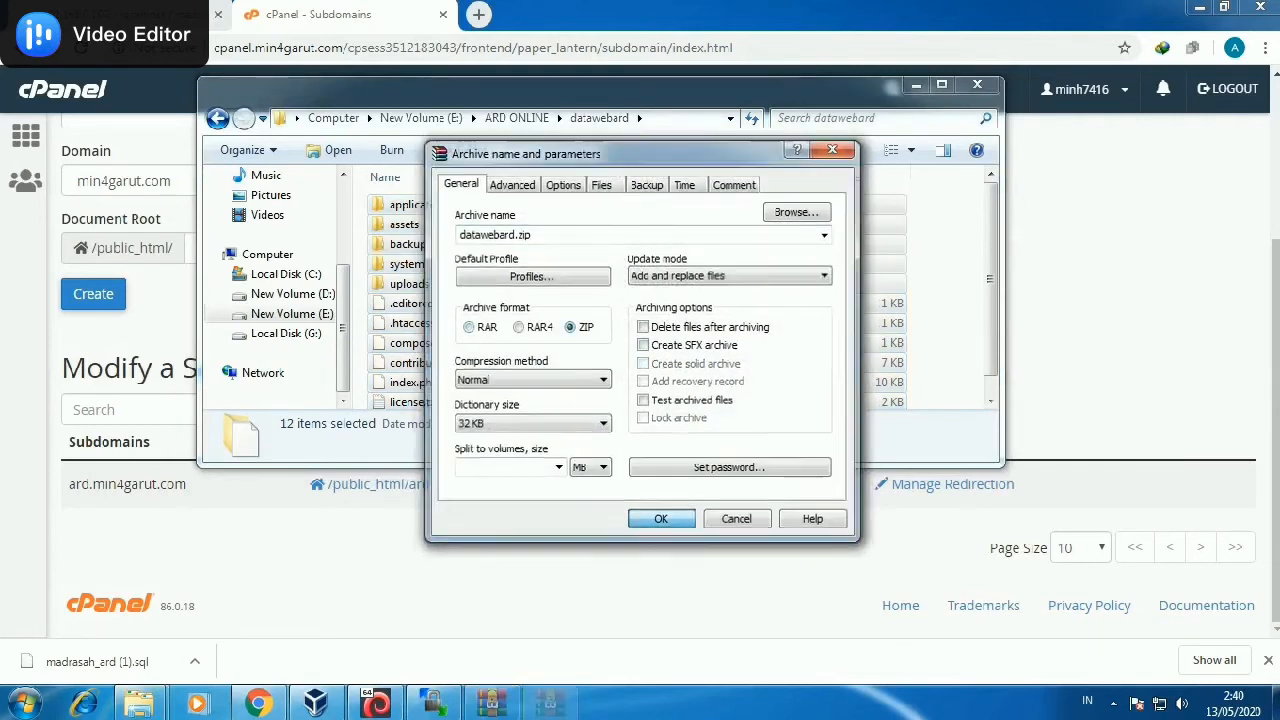
{"action": "key", "text": "Return"}
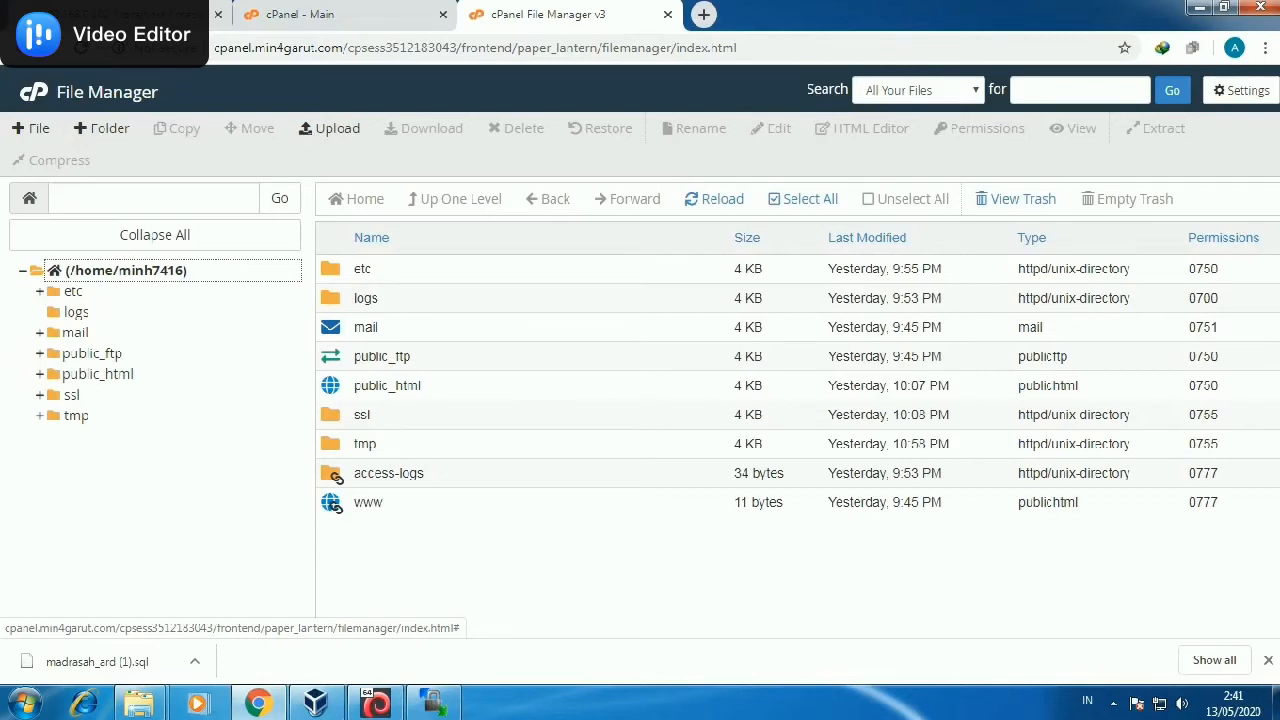
{"action": "left_click", "coordinate": [300, 14]}
Open the MySQL Databases page from the cPanel dashboard.
{"action": "scroll", "coordinate": [505, 380], "scroll_direction": "down", "scroll_amount": 2}
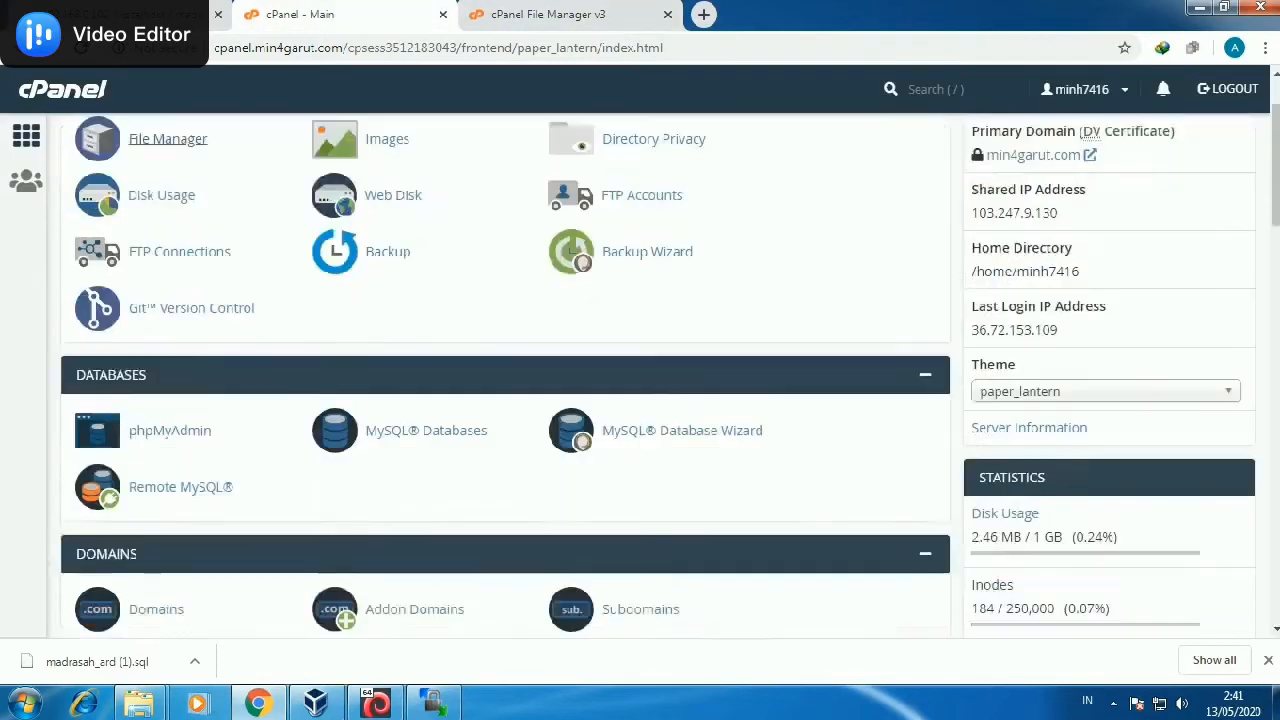
{"action": "scroll", "coordinate": [505, 380], "scroll_direction": "up", "scroll_amount": 2}
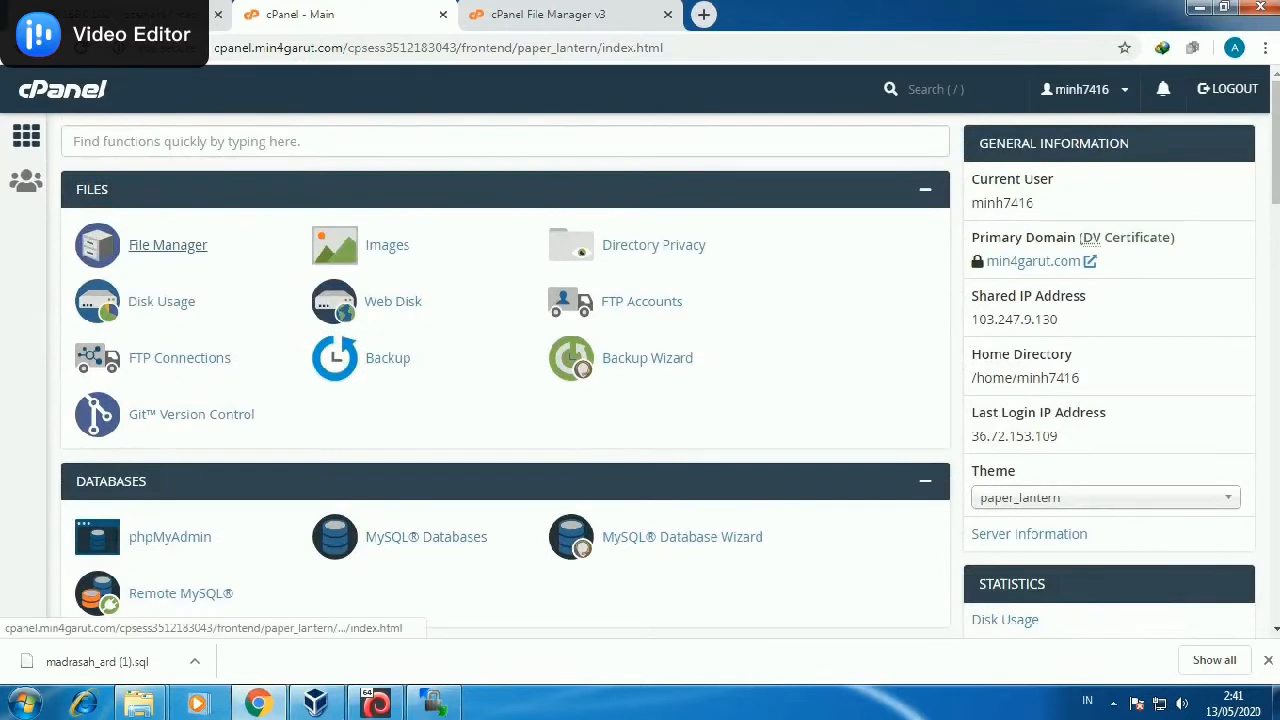
{"action": "scroll", "coordinate": [505, 380], "scroll_direction": "down", "scroll_amount": 1}
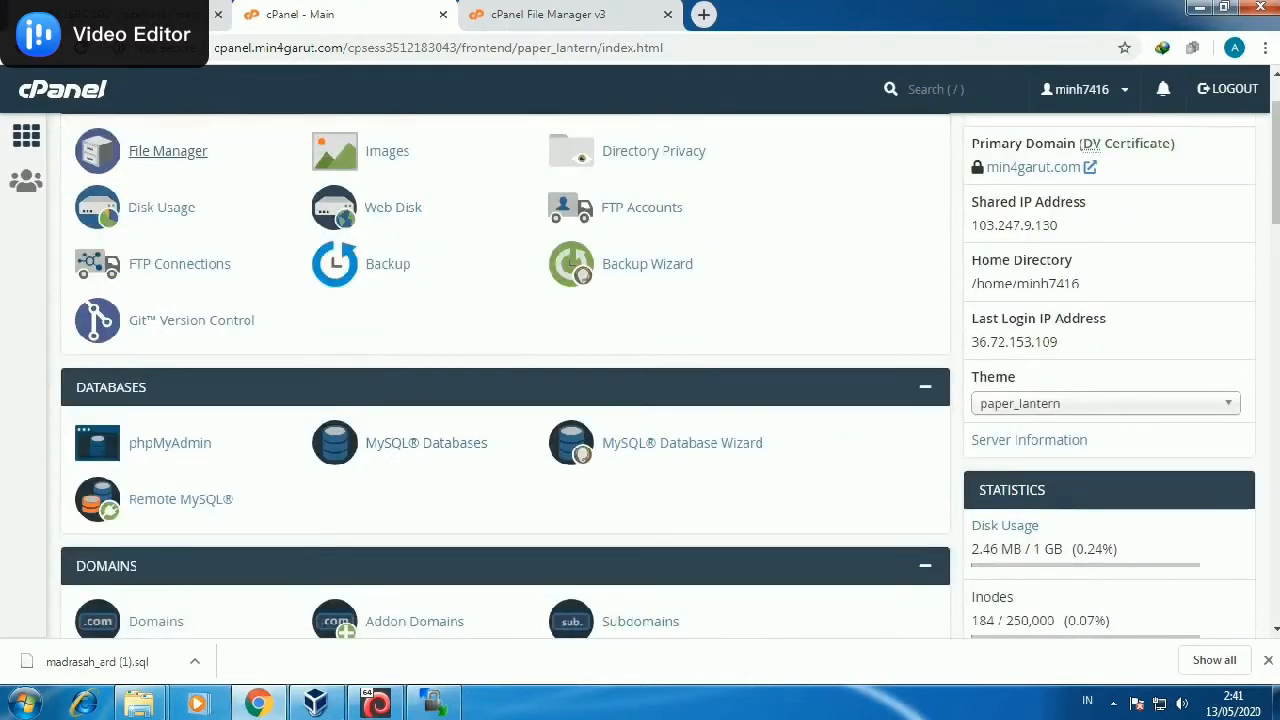
{"action": "scroll", "coordinate": [168, 151], "scroll_direction": "up", "scroll_amount": 1}
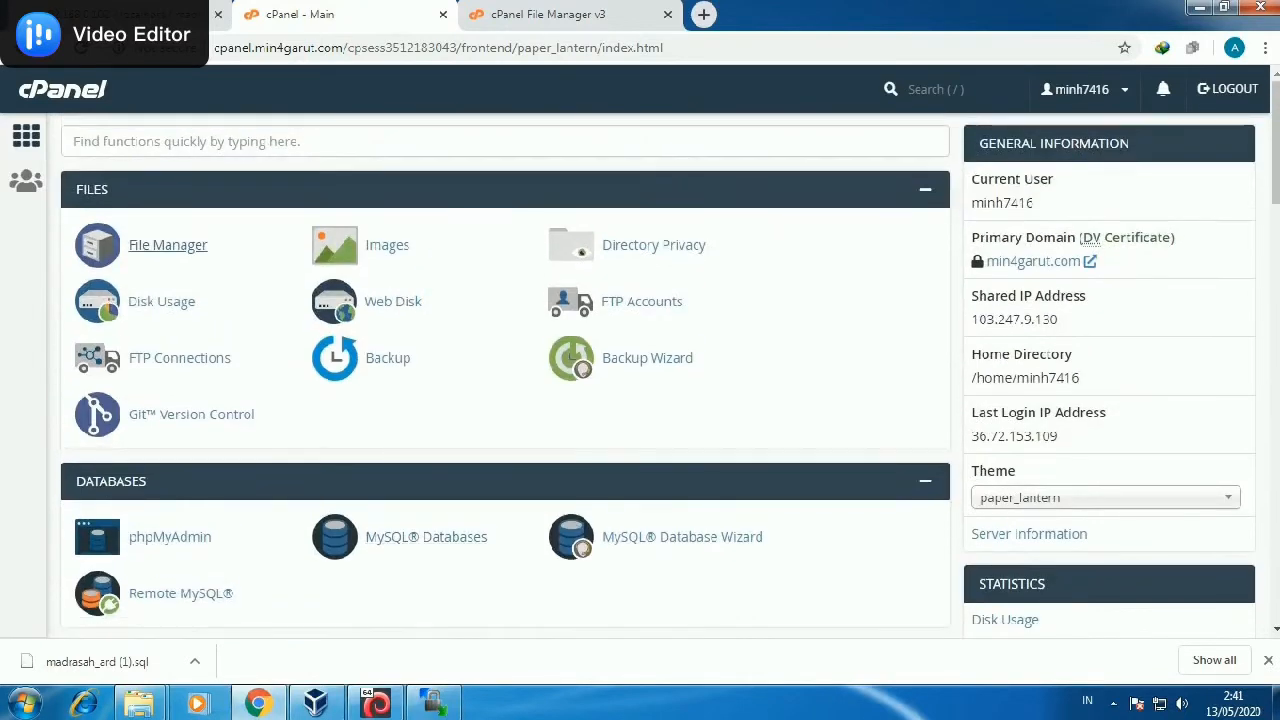
{"action": "left_click", "coordinate": [426, 537]}
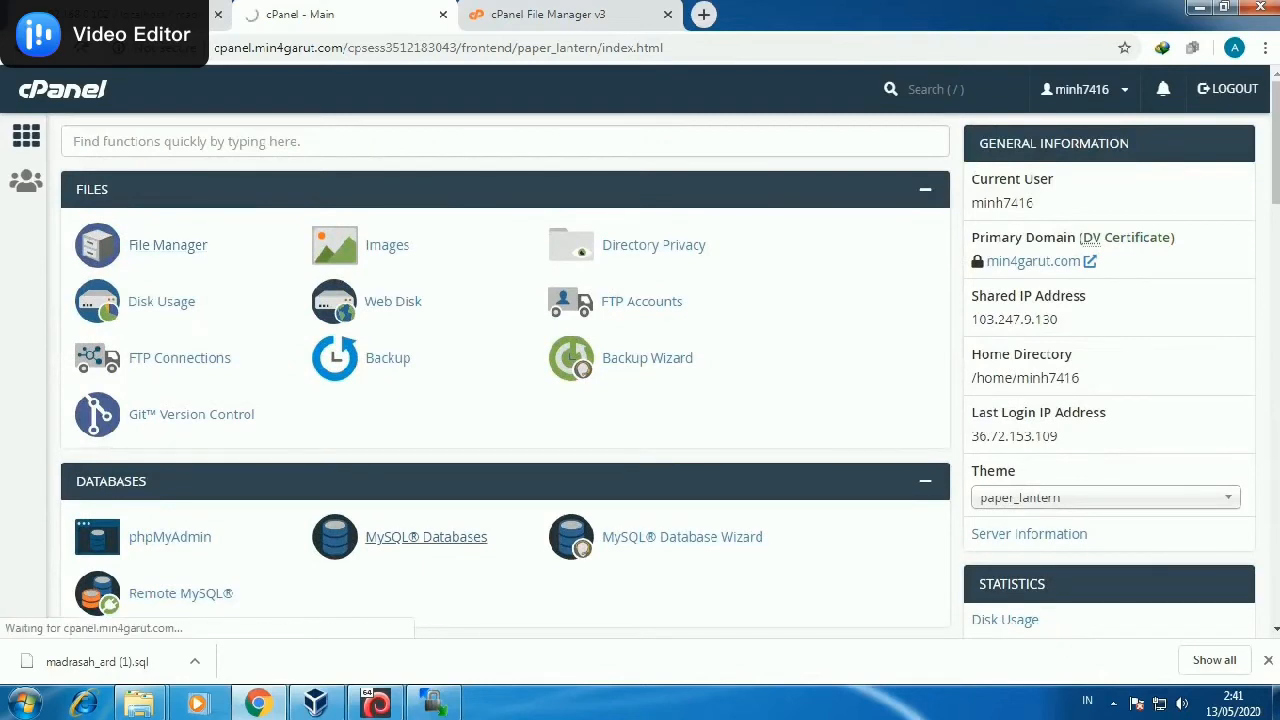
{"action": "scroll", "coordinate": [640, 376], "scroll_direction": "down", "scroll_amount": 2}
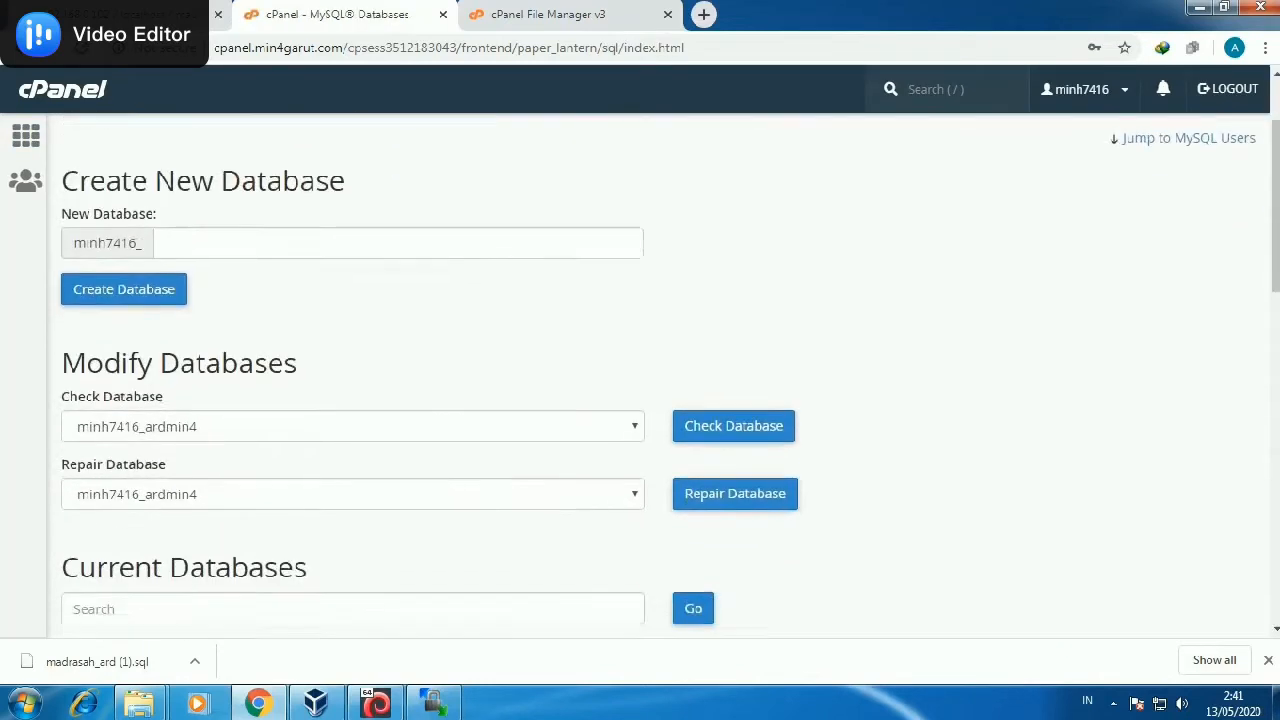
{"action": "scroll", "coordinate": [640, 376], "scroll_direction": "up", "scroll_amount": 1}
{"action": "scroll", "coordinate": [640, 376], "scroll_direction": "down", "scroll_amount": 6}
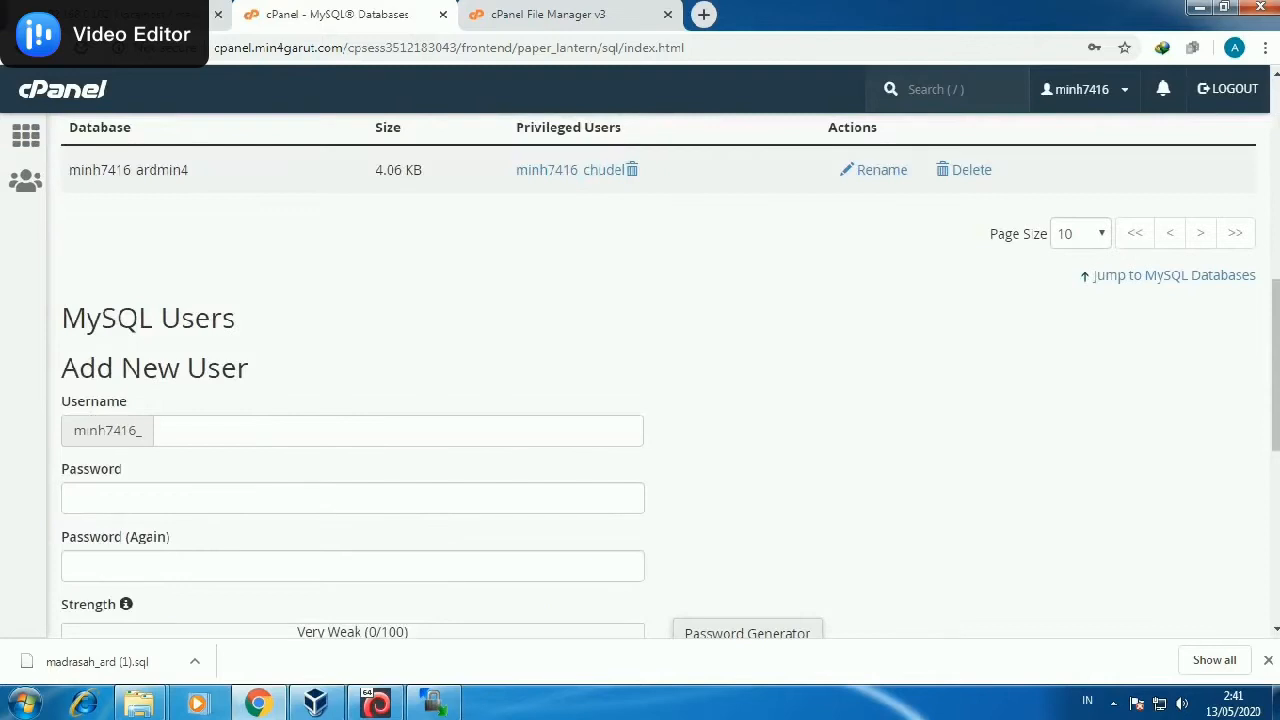
{"action": "scroll", "coordinate": [640, 376], "scroll_direction": "up", "scroll_amount": 7}
Create the lowercase database 'ard' and return to the MySQL Databases page.
{"action": "left_click", "coordinate": [398, 374]}
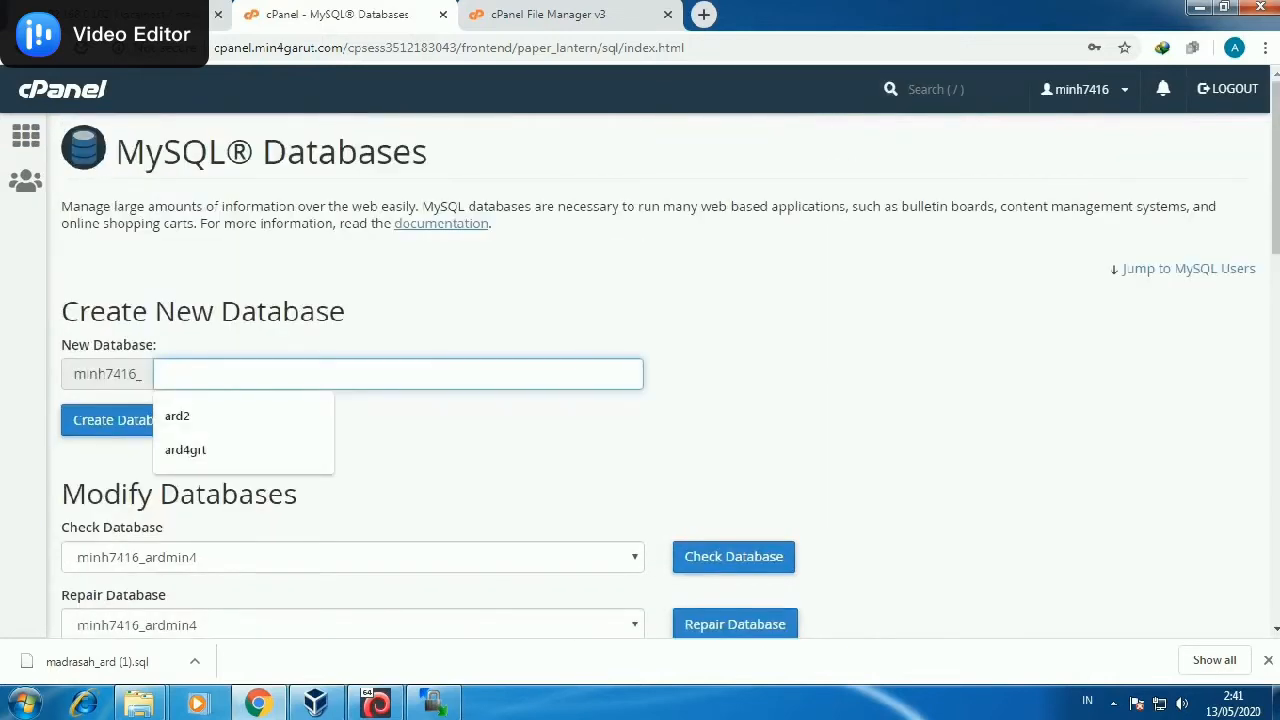
{"action": "type", "text": "ARD"}
{"action": "key", "text": "BackSpace"}
{"action": "key", "text": "BackSpace"}
{"action": "key", "text": "BackSpace"}
{"action": "type", "text": "ard"}
{"action": "key", "text": "Tab"}
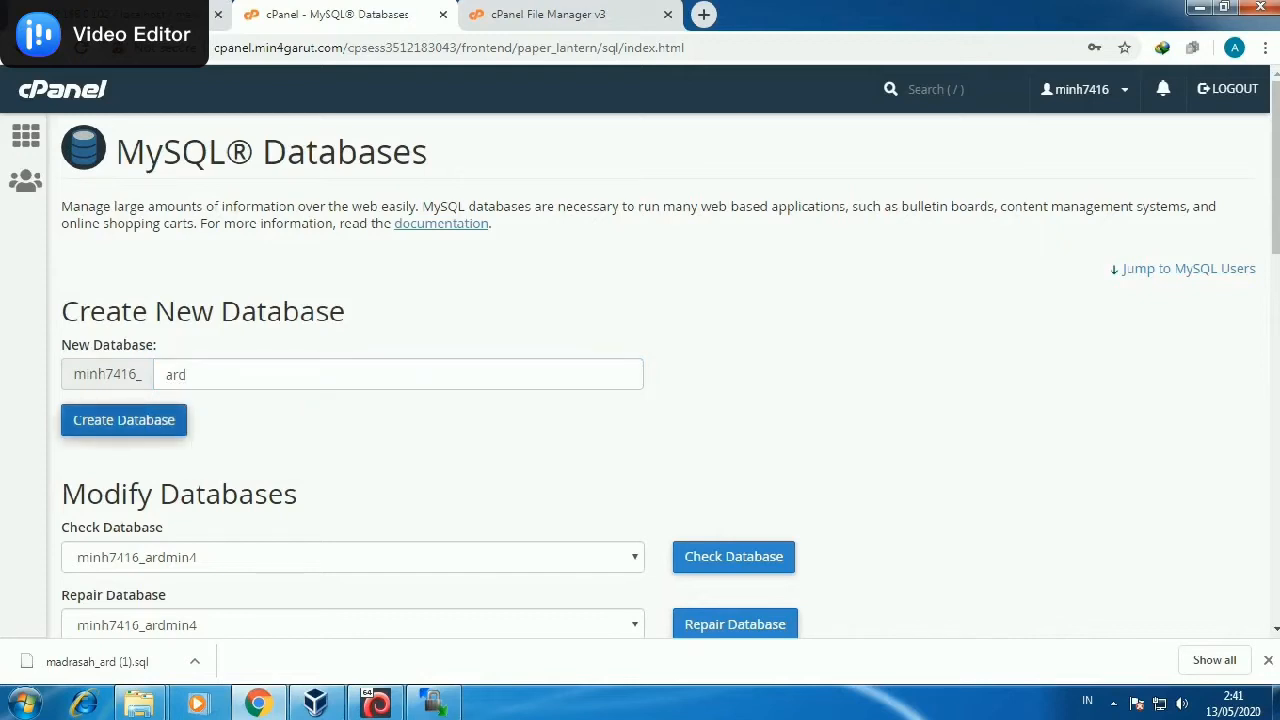
{"action": "key", "text": "Return"}
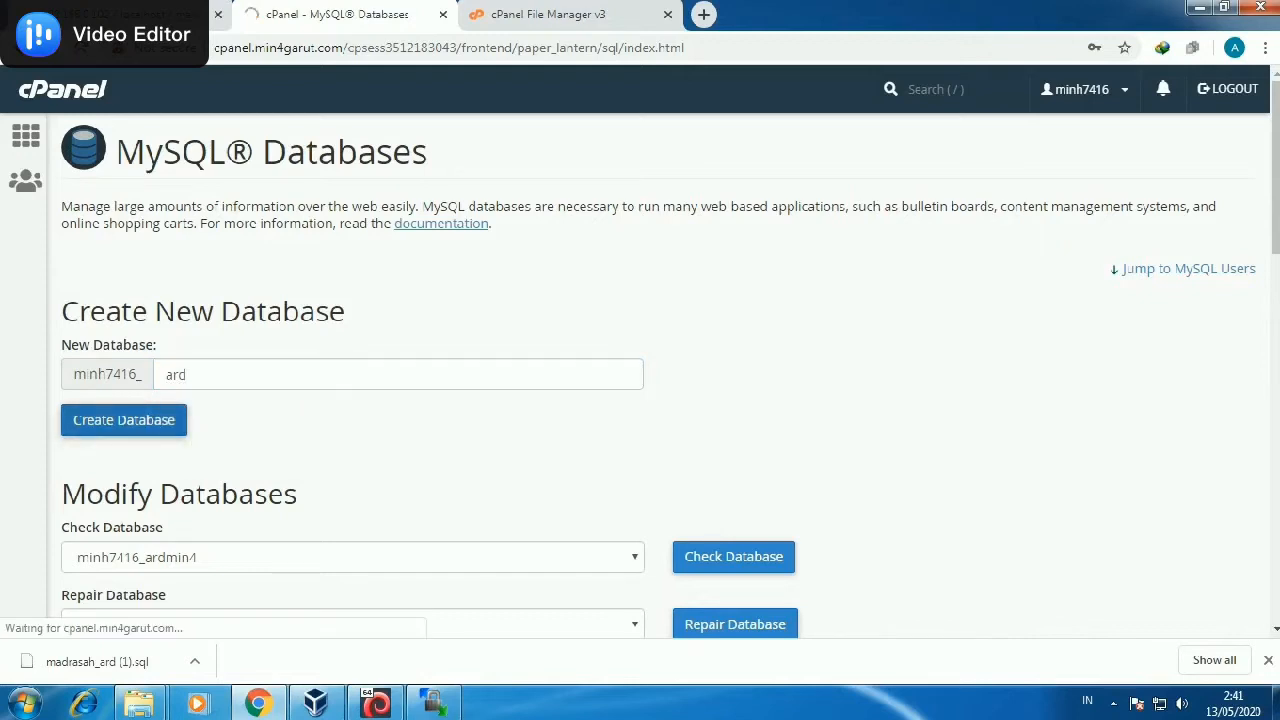
{"action": "left_click", "coordinate": [666, 282]}
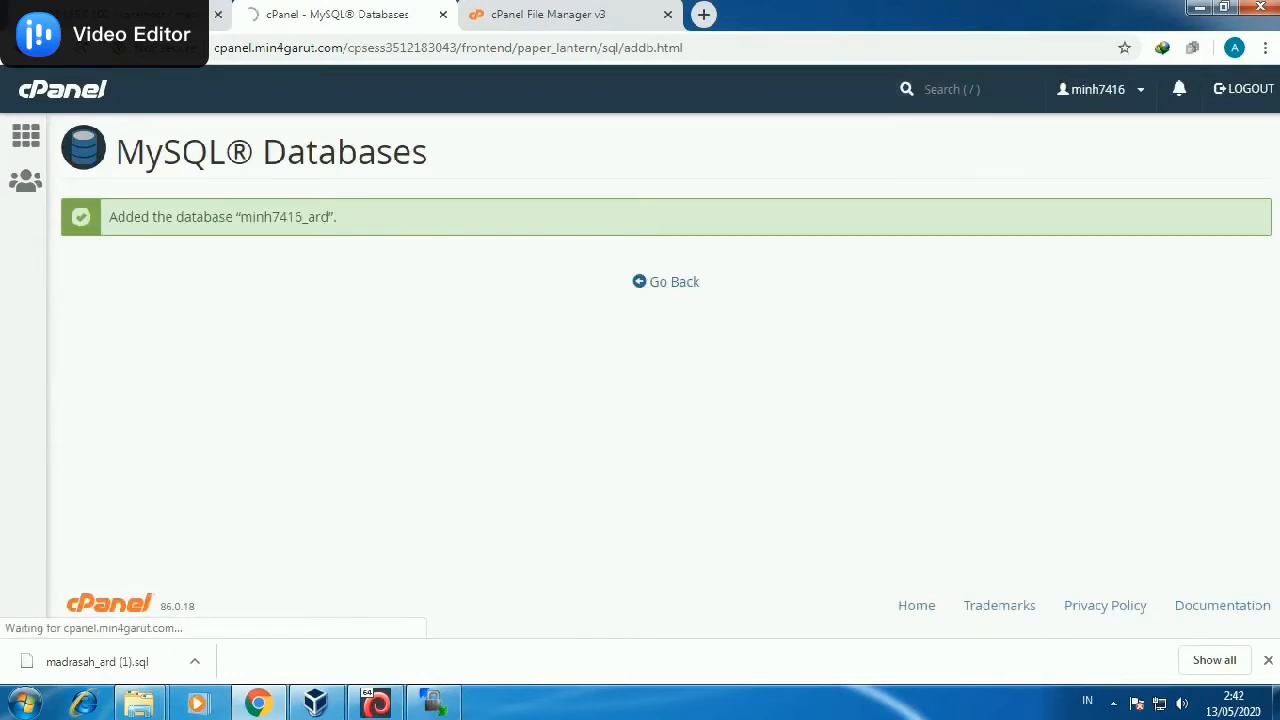
Enter 'ard' as the name for a new MySQL user.
{"action": "scroll", "coordinate": [660, 380], "scroll_direction": "down", "scroll_amount": 3}
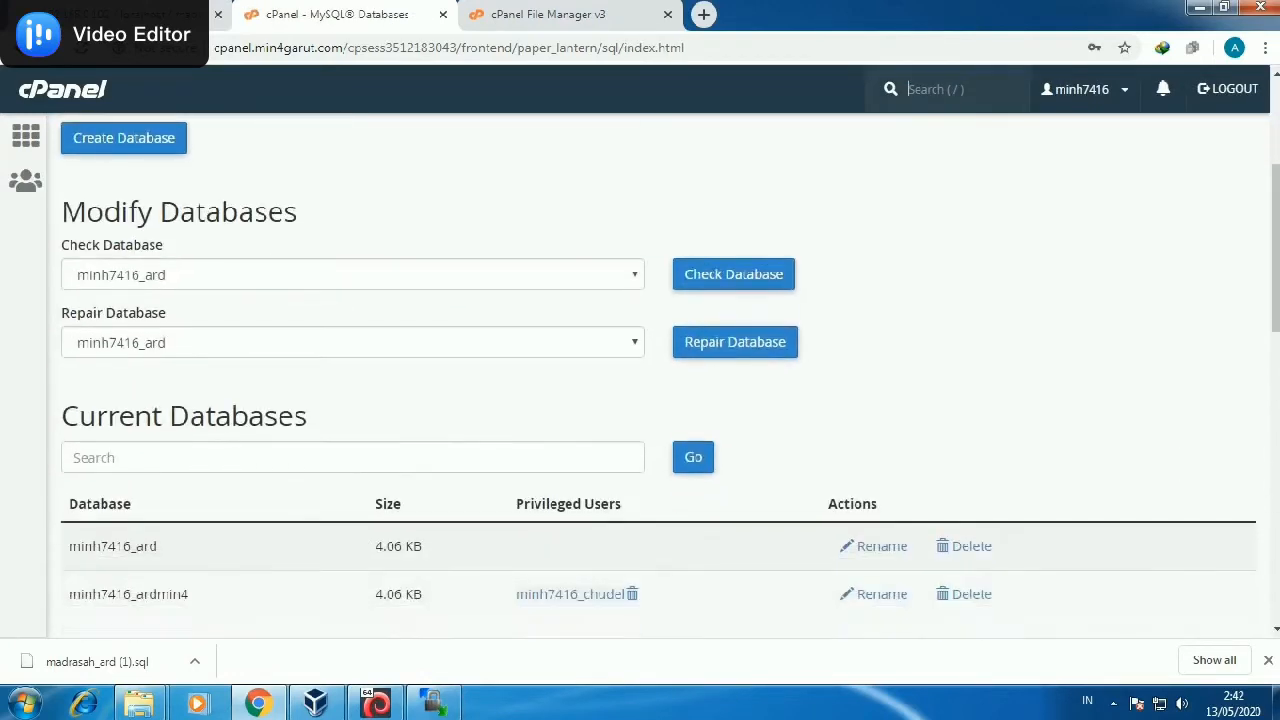
{"action": "scroll", "coordinate": [660, 380], "scroll_direction": "down", "scroll_amount": 2}
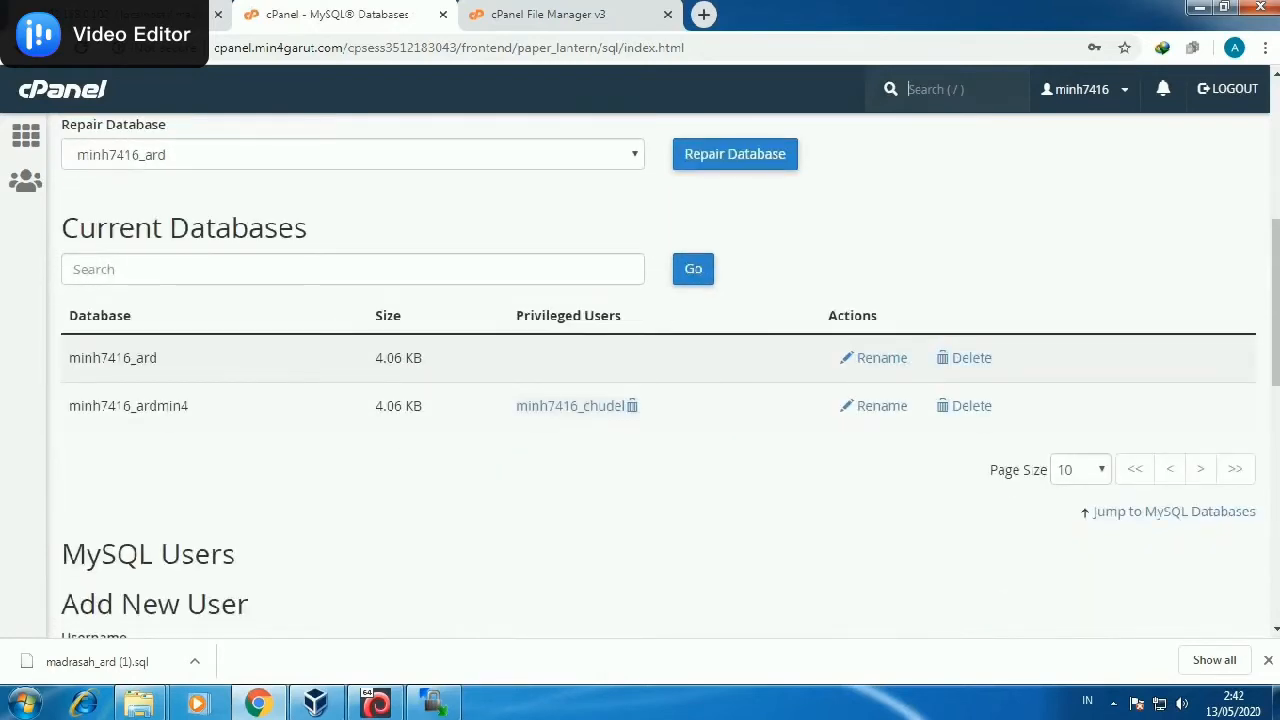
{"action": "scroll", "coordinate": [660, 380], "scroll_direction": "down", "scroll_amount": 1}
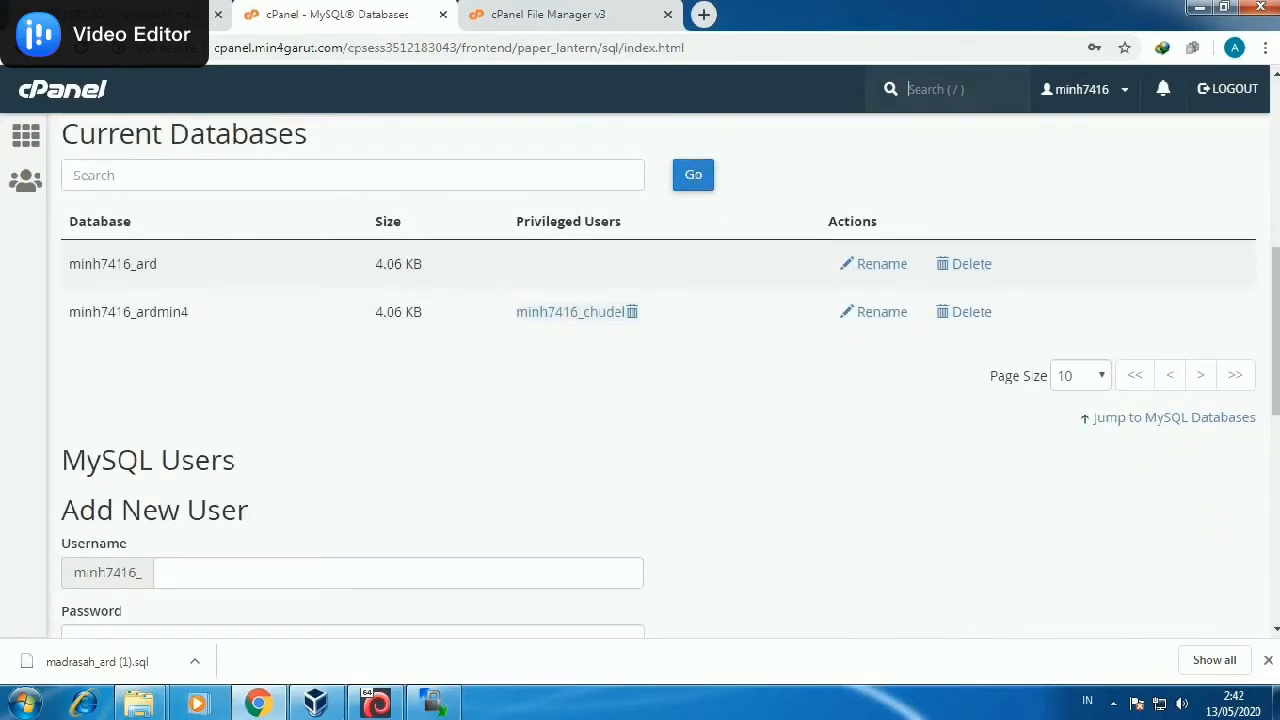
{"action": "scroll", "coordinate": [660, 380], "scroll_direction": "up", "scroll_amount": 1}
{"action": "scroll", "coordinate": [660, 380], "scroll_direction": "down", "scroll_amount": 4}
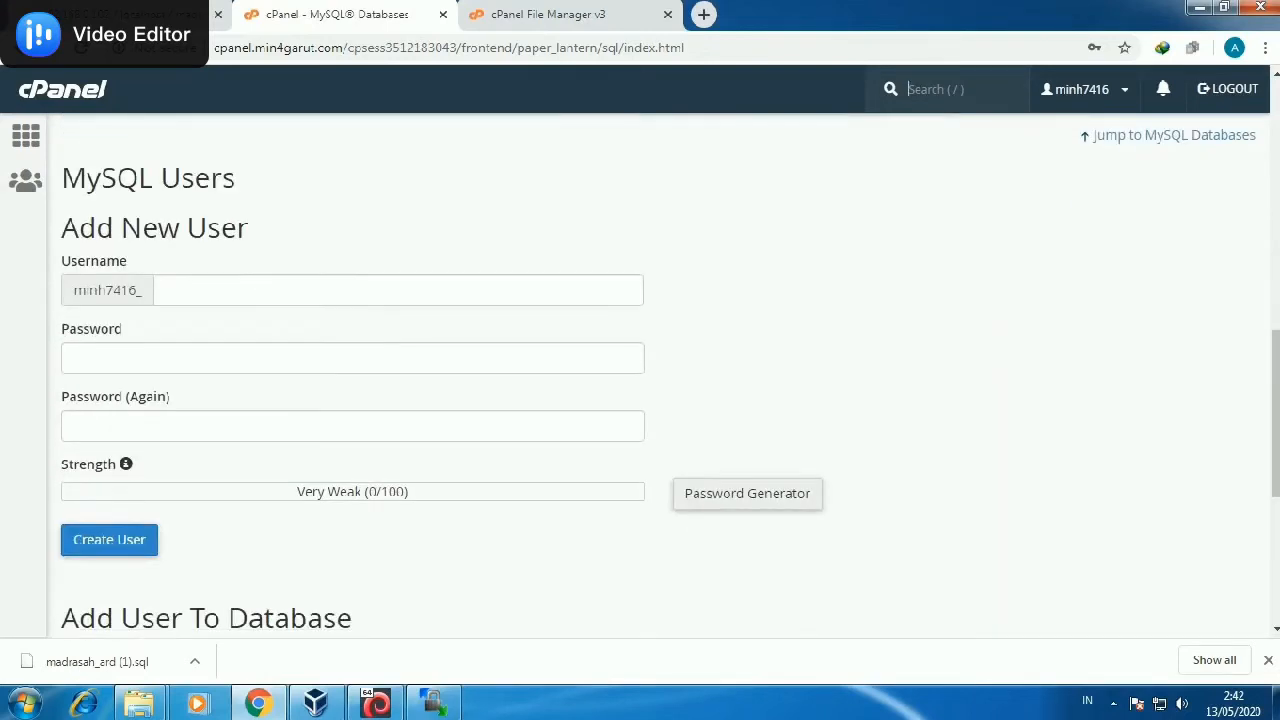
{"action": "left_click", "coordinate": [398, 290]}
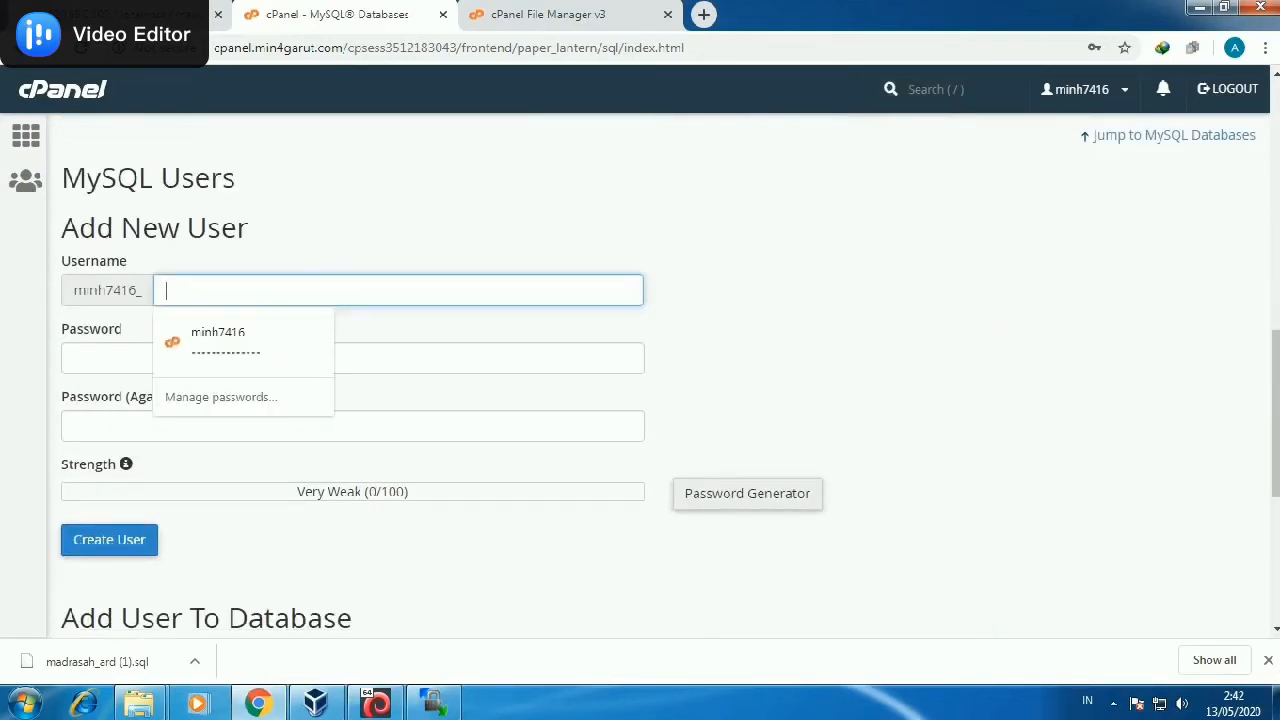
{"action": "type", "text": "ard"}
{"action": "left_click", "coordinate": [760, 350]}
Give the ard user a password, create it, decline saving the password, and return to the overview.
{"action": "left_click", "coordinate": [352, 358]}
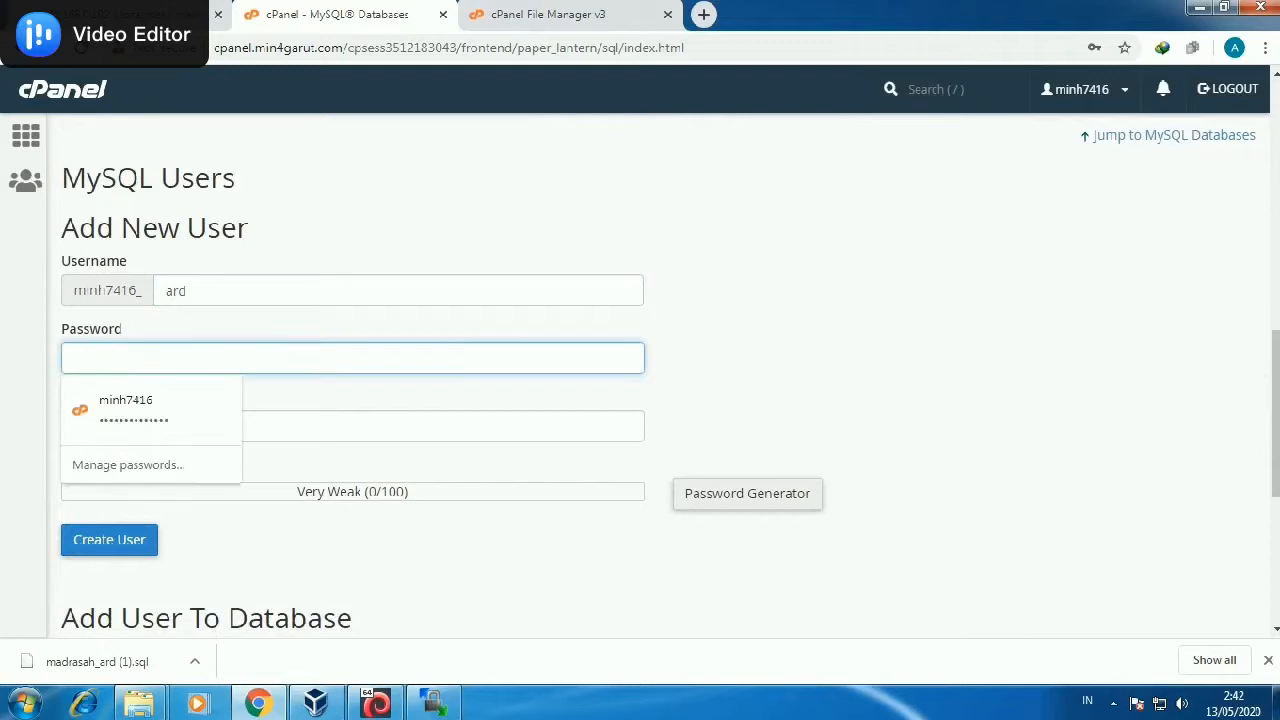
{"action": "type", "text": "••••••••••••••"}
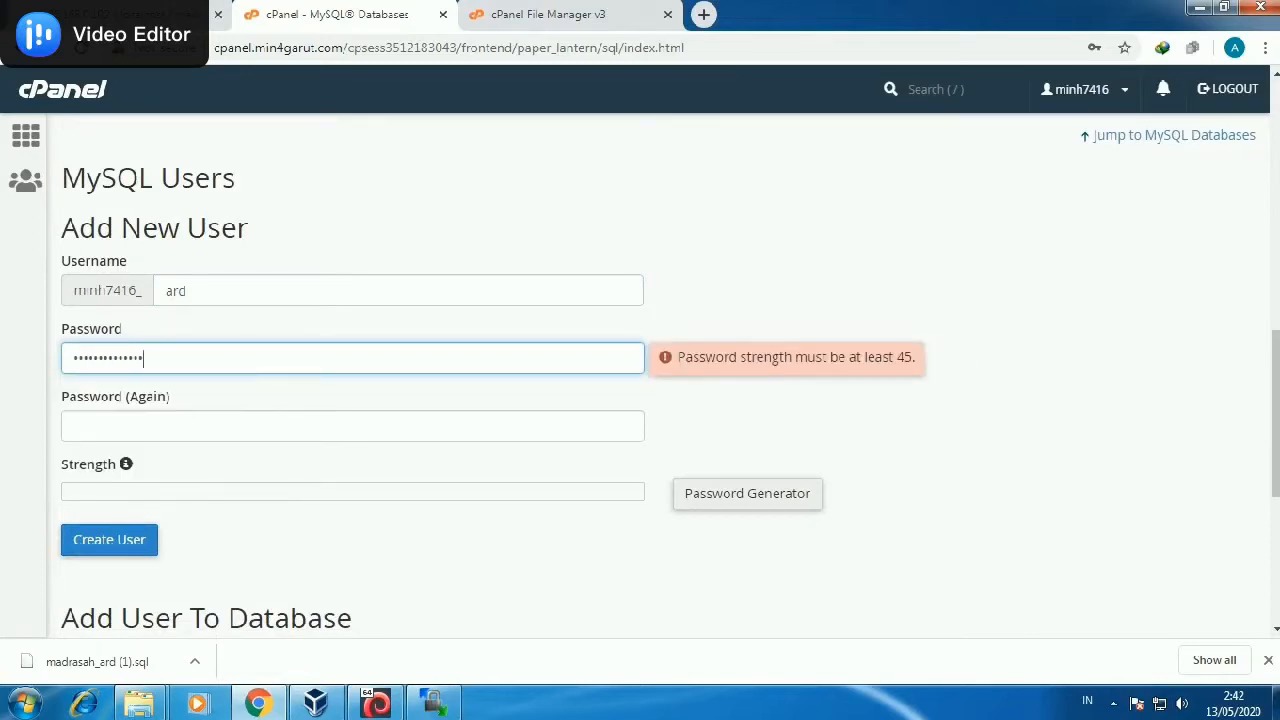
{"action": "key", "text": "Tab"}
{"action": "type", "text": "•••••••••••••"}
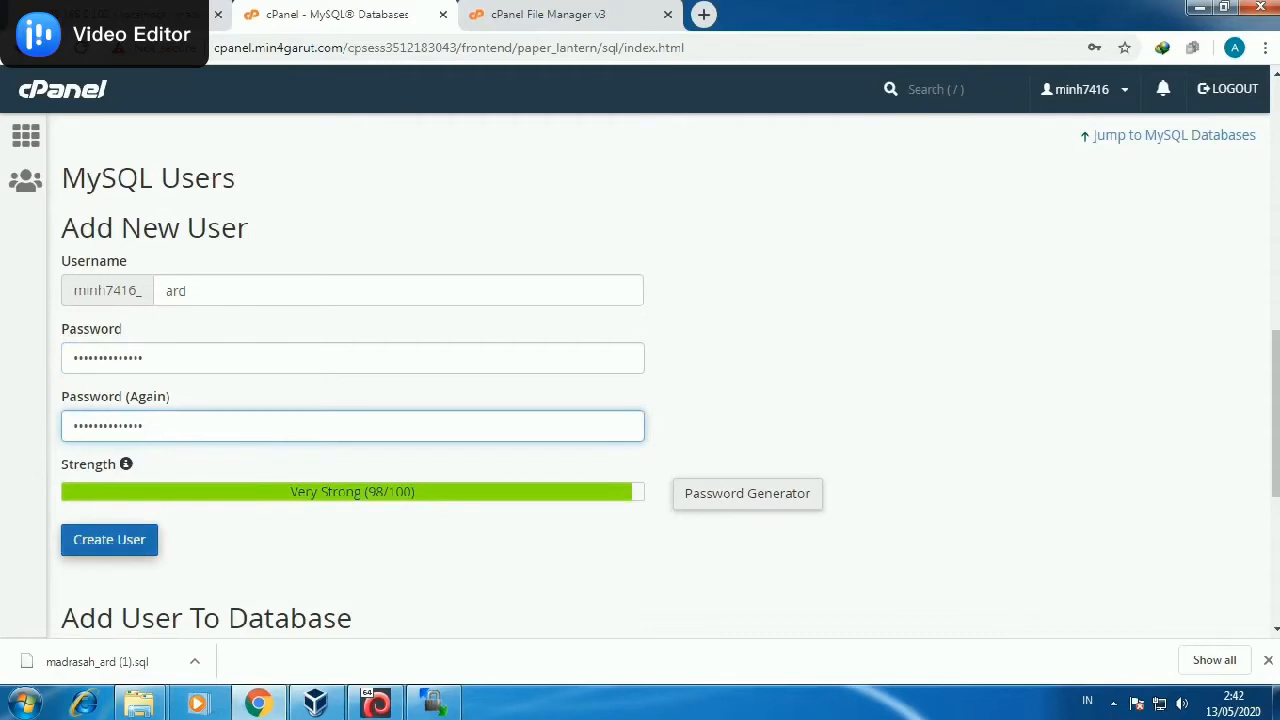
{"action": "left_click", "coordinate": [109, 540]}
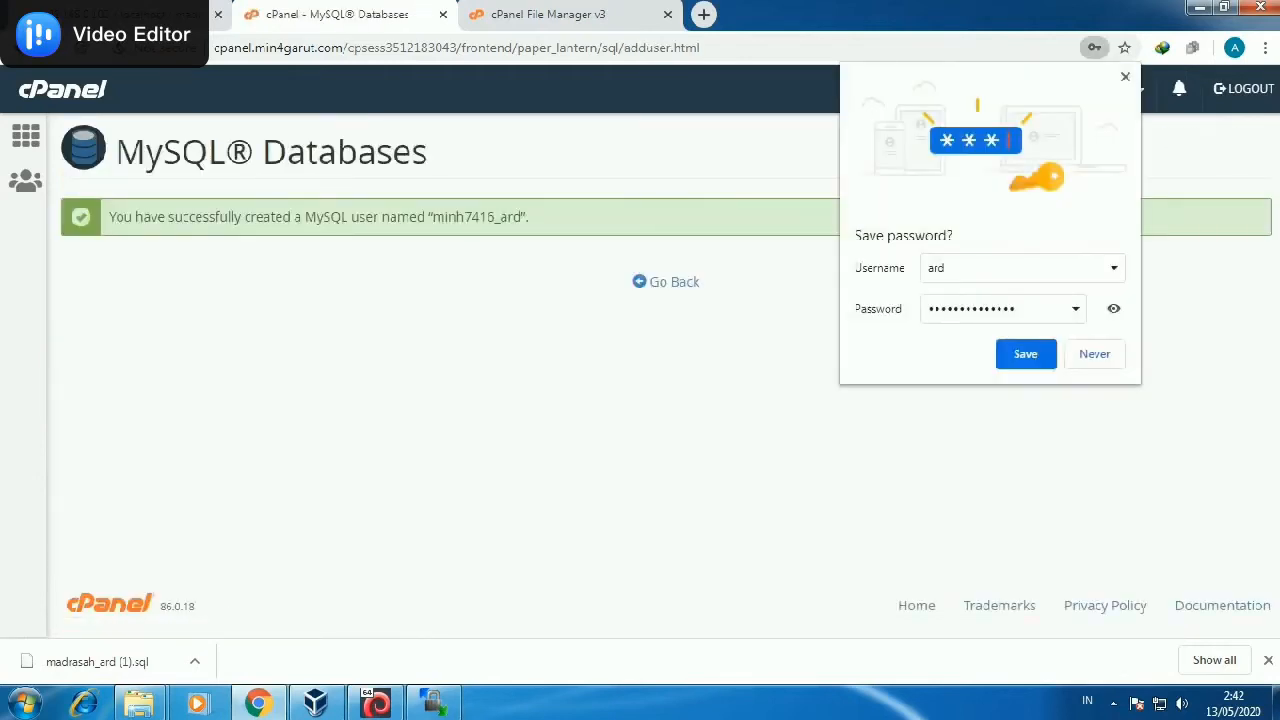
{"action": "left_click", "coordinate": [1125, 77]}
{"action": "left_click", "coordinate": [673, 282]}
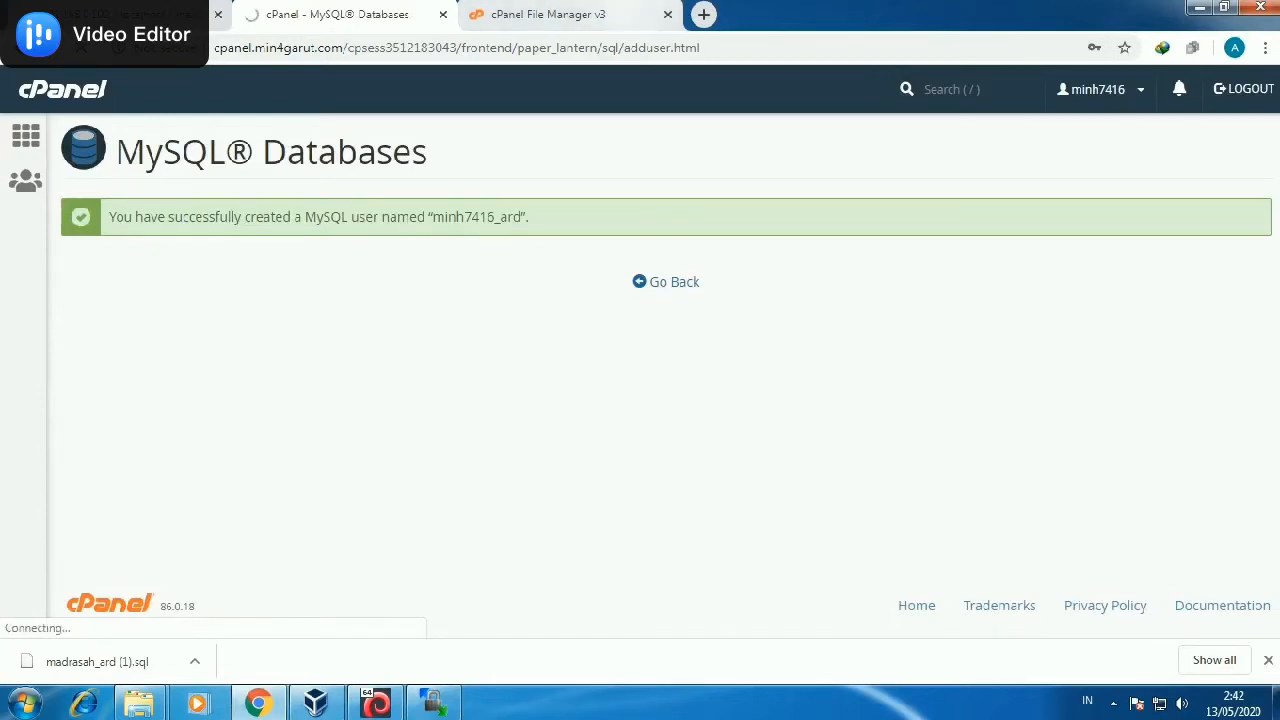
{"action": "left_click", "coordinate": [590, 15]}
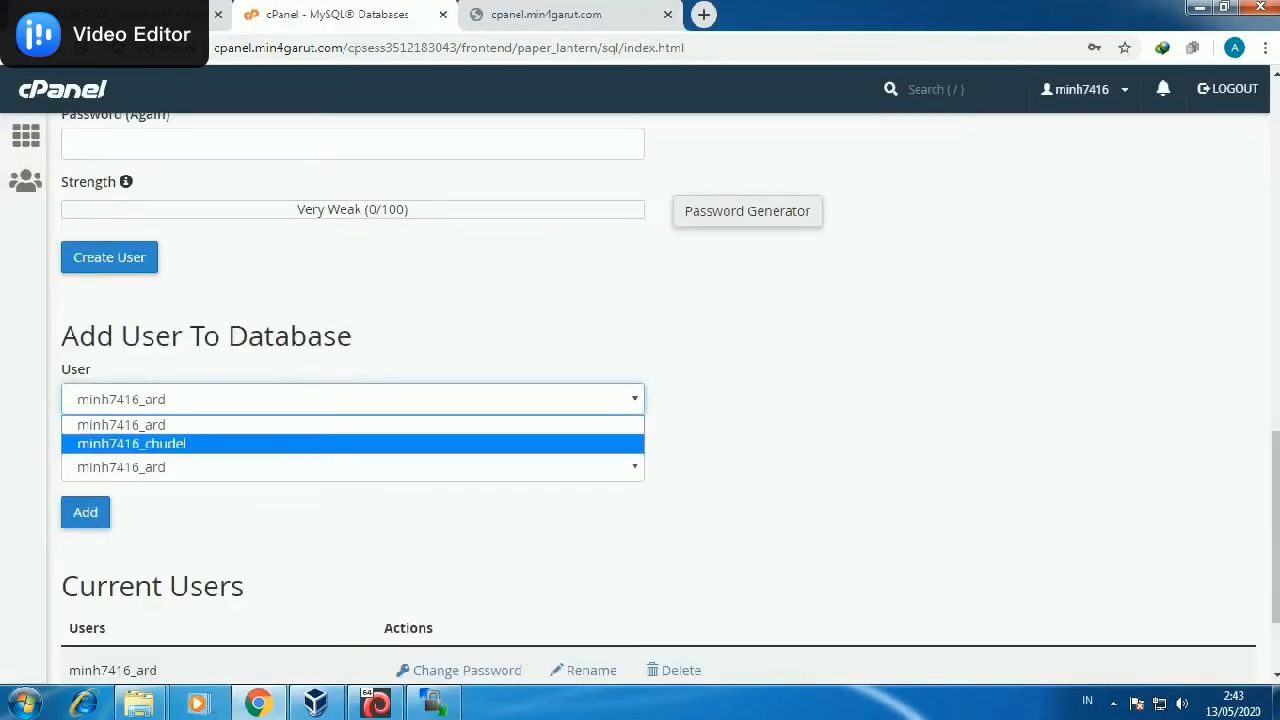
Under Add User To Database, choose the _ard user and the _ard database.
{"action": "left_click", "coordinate": [250, 425]}
{"action": "left_click", "coordinate": [352, 467]}
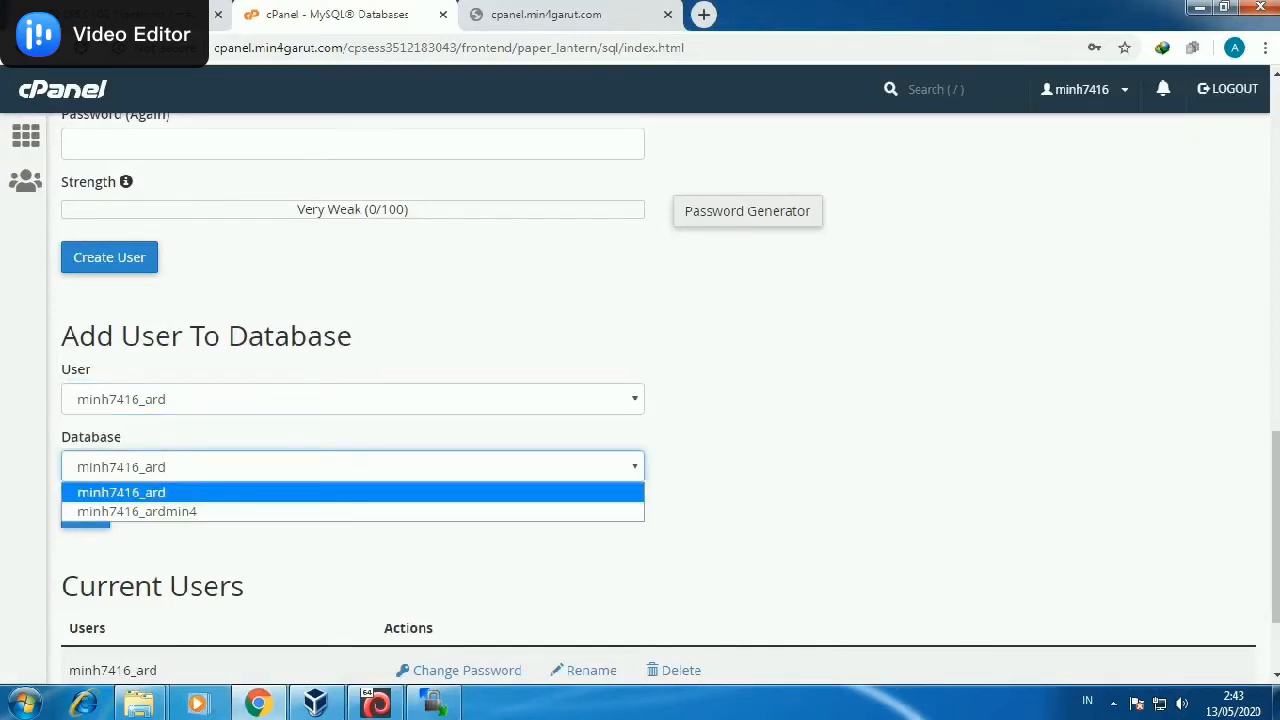
{"action": "left_click", "coordinate": [700, 500]}
{"action": "left_click", "coordinate": [352, 399]}
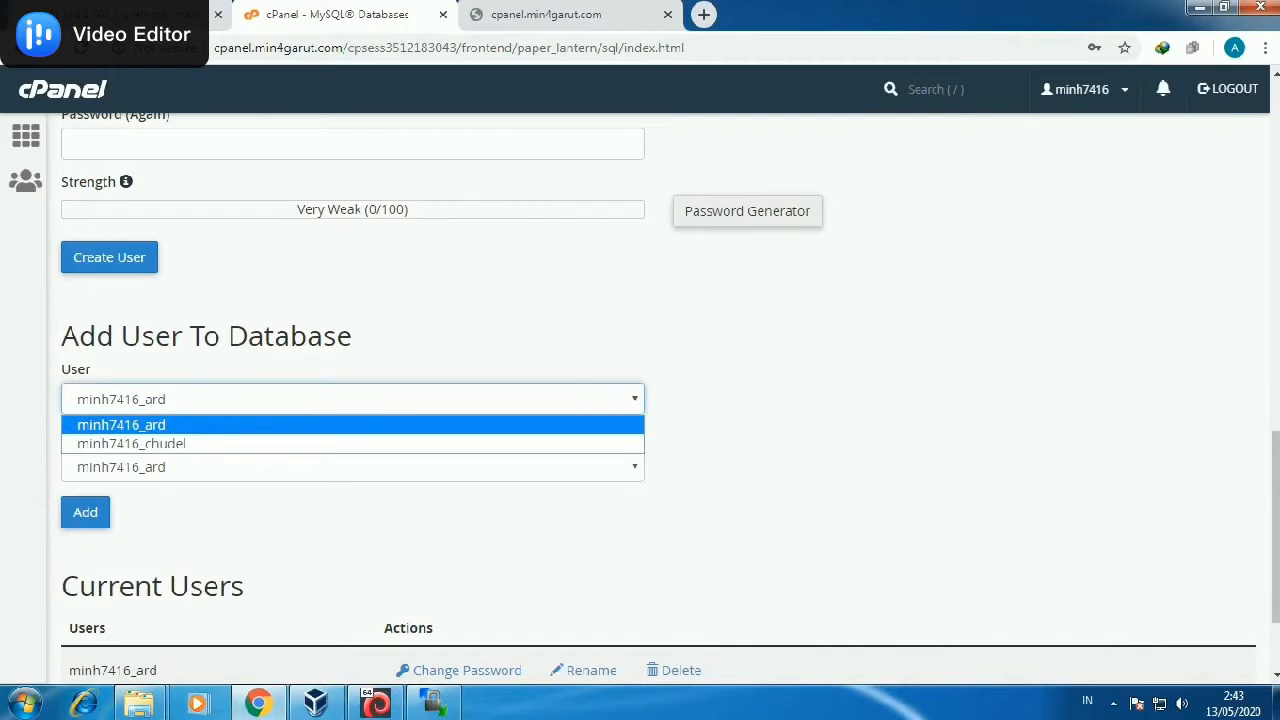
{"action": "left_click", "coordinate": [352, 399]}
{"action": "scroll", "coordinate": [352, 399], "scroll_direction": "up", "scroll_amount": 6}
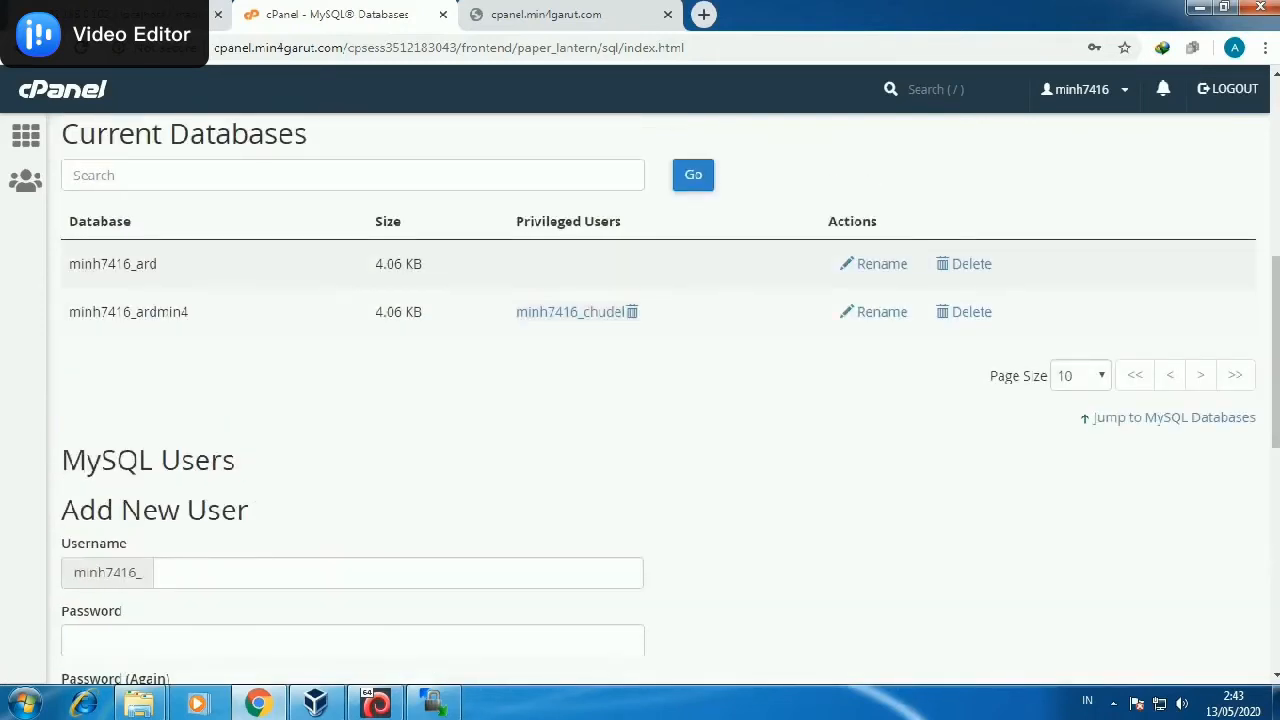
{"action": "scroll", "coordinate": [352, 399], "scroll_direction": "down", "scroll_amount": 6}
{"action": "left_click", "coordinate": [352, 466]}
{"action": "left_click", "coordinate": [352, 490]}
Reselect the _ard database as the target and add the _ard user to it.
{"action": "scroll", "coordinate": [352, 400], "scroll_direction": "up", "scroll_amount": 6}
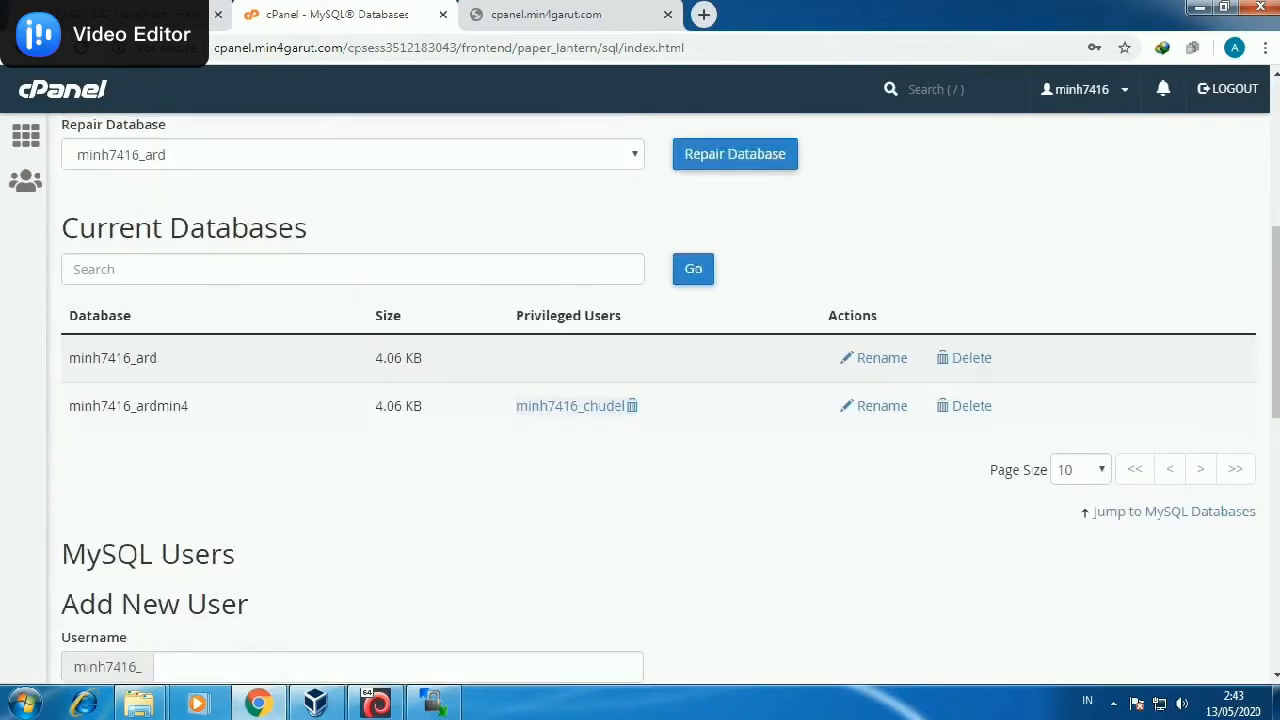
{"action": "scroll", "coordinate": [352, 400], "scroll_direction": "down", "scroll_amount": 4}
{"action": "scroll", "coordinate": [352, 400], "scroll_direction": "down", "scroll_amount": 1}
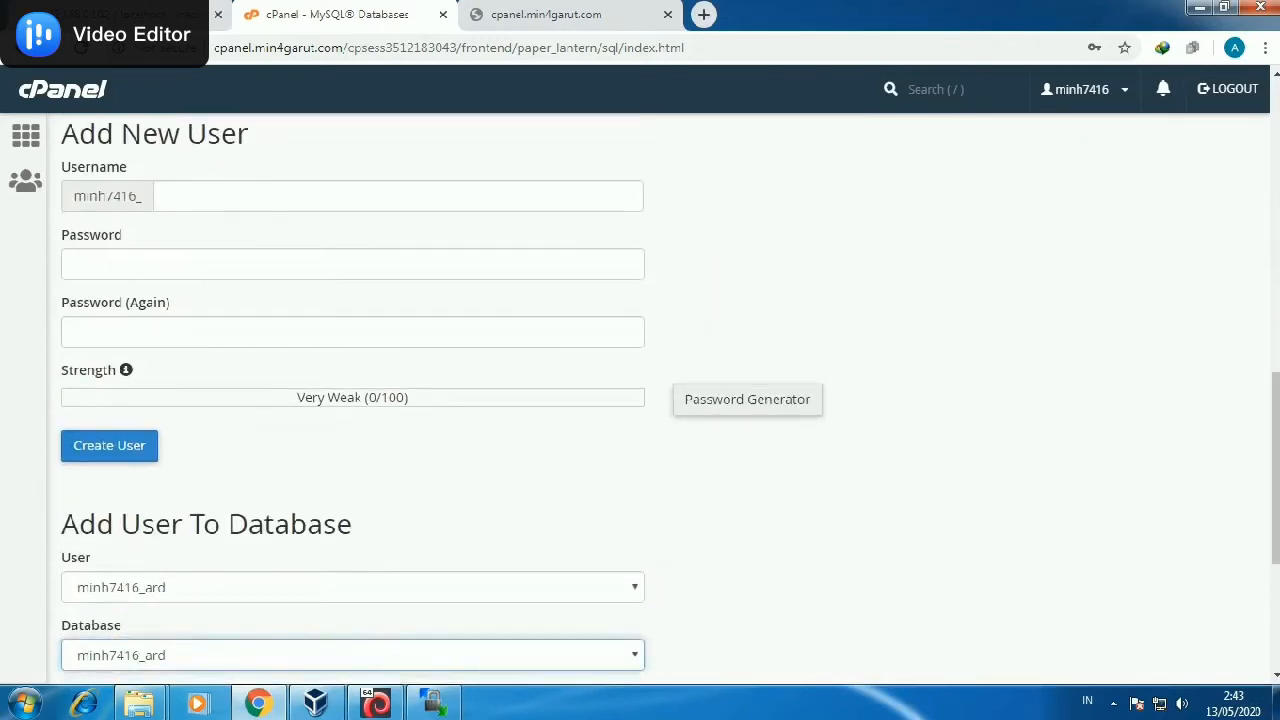
{"action": "scroll", "coordinate": [352, 400], "scroll_direction": "down", "scroll_amount": 1}
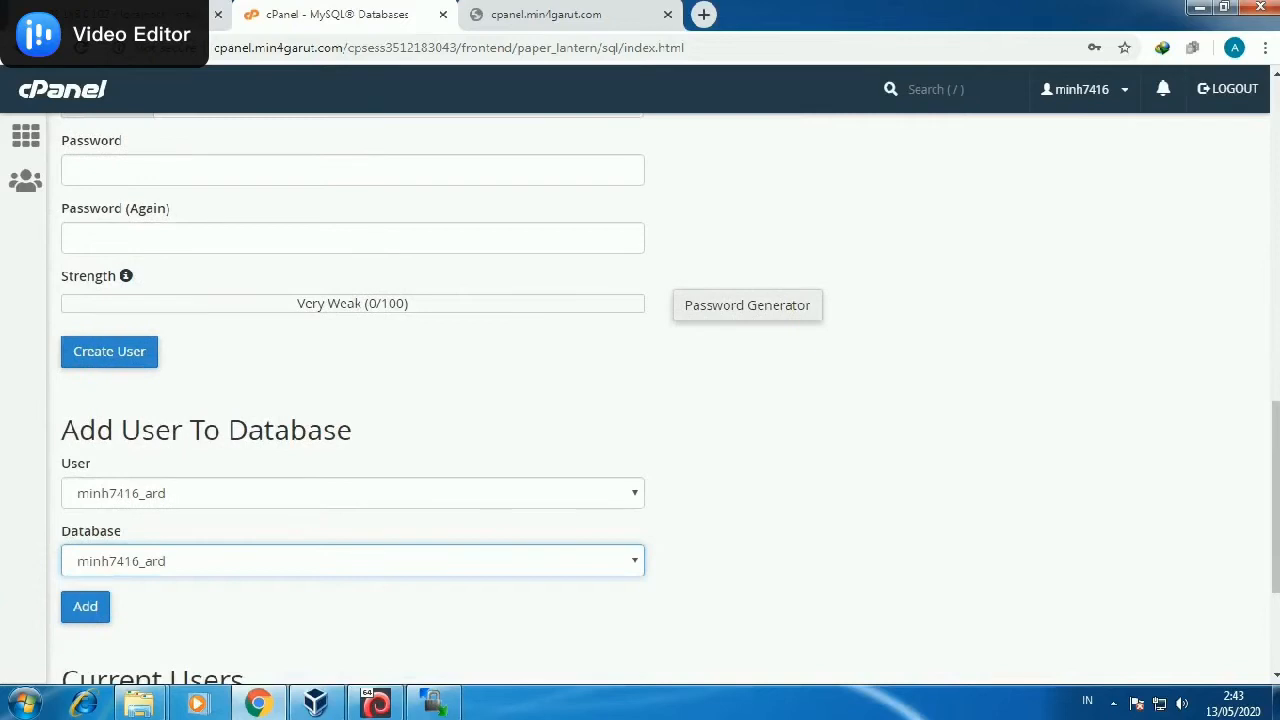
{"action": "left_click", "coordinate": [200, 561]}
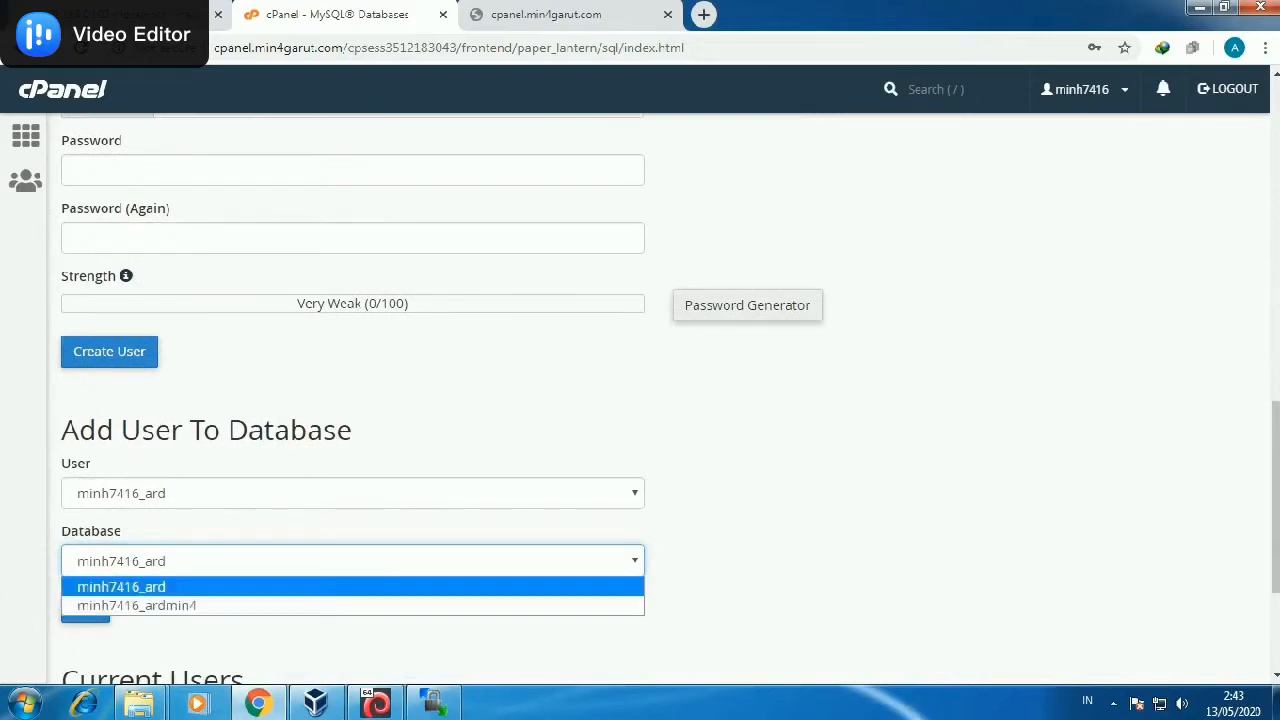
{"action": "left_click", "coordinate": [200, 587]}
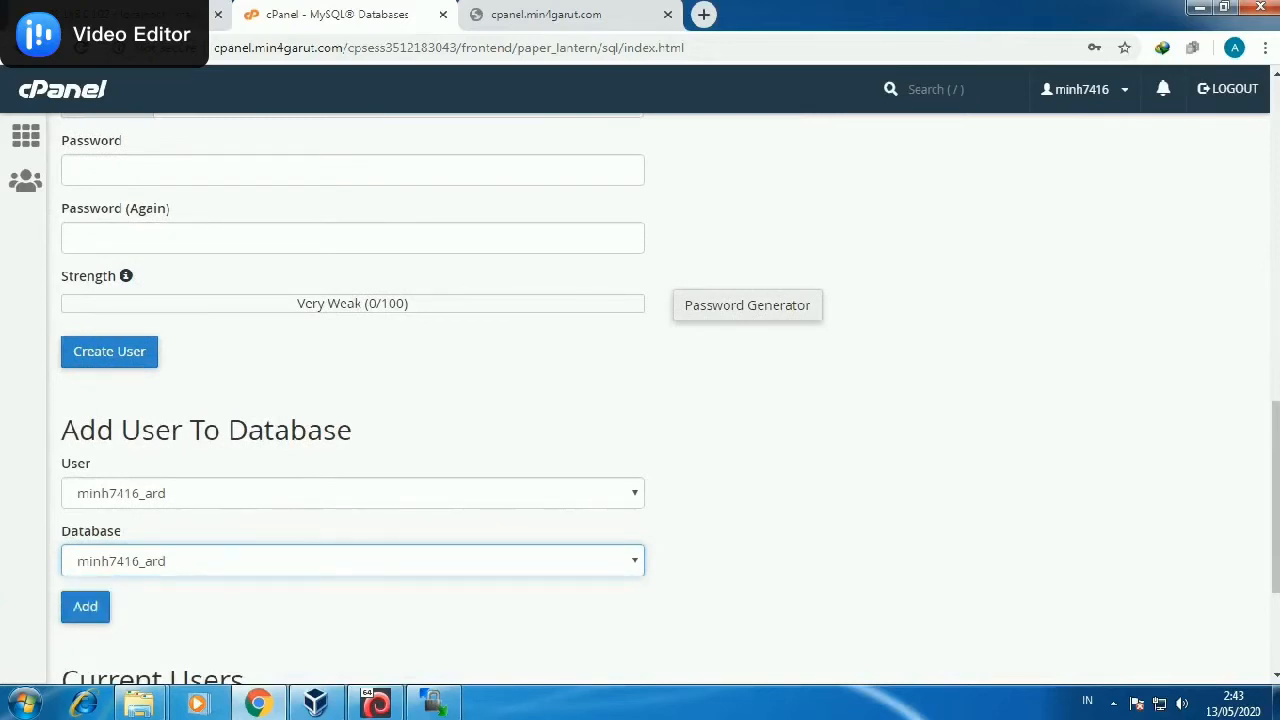
{"action": "scroll", "coordinate": [640, 400], "scroll_direction": "down", "scroll_amount": 1}
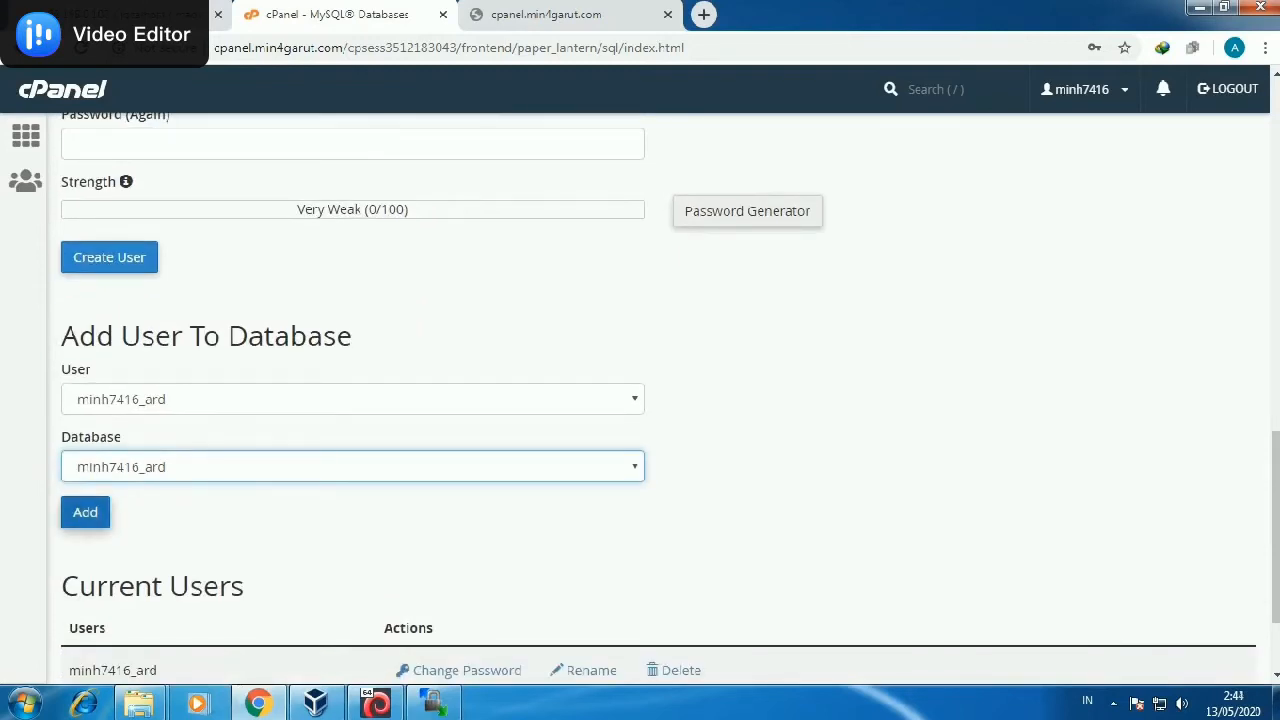
{"action": "scroll", "coordinate": [85, 500], "scroll_direction": "down", "scroll_amount": 2}
{"action": "left_click", "coordinate": [85, 369]}
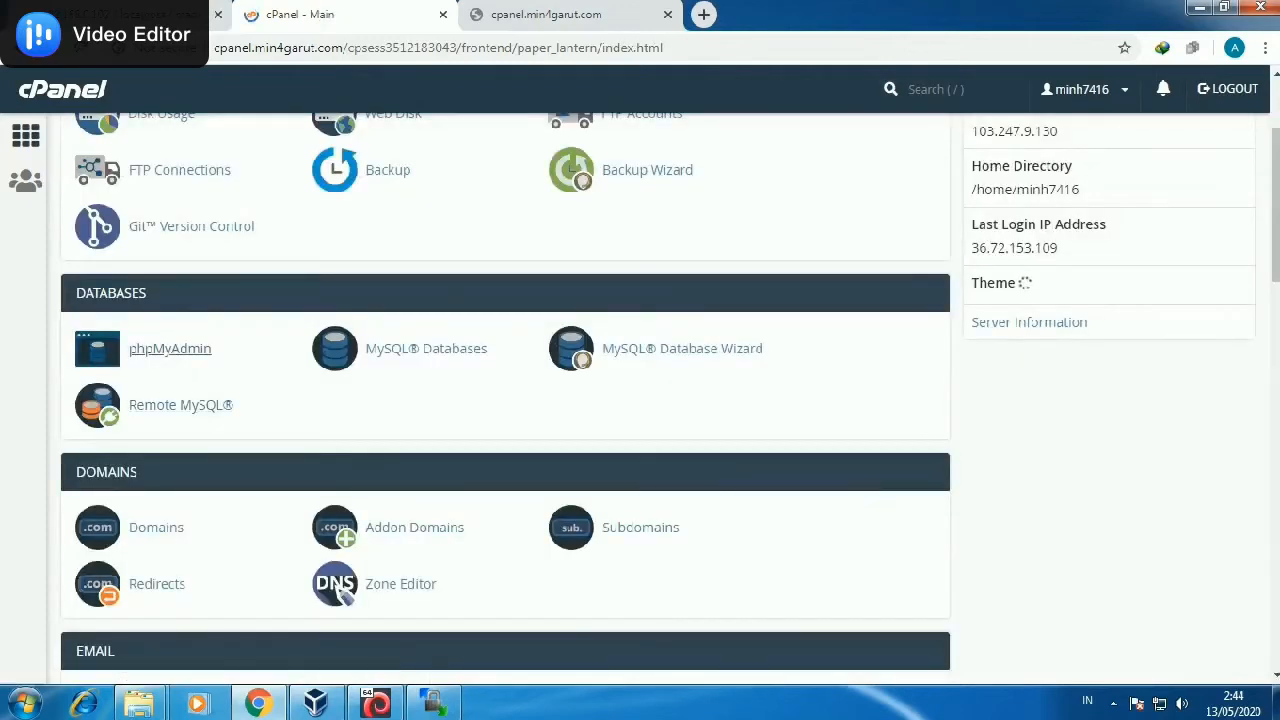
Open phpMyAdmin, select the empty _ard database and go to its Import page.
{"action": "left_click", "coordinate": [165, 352]}
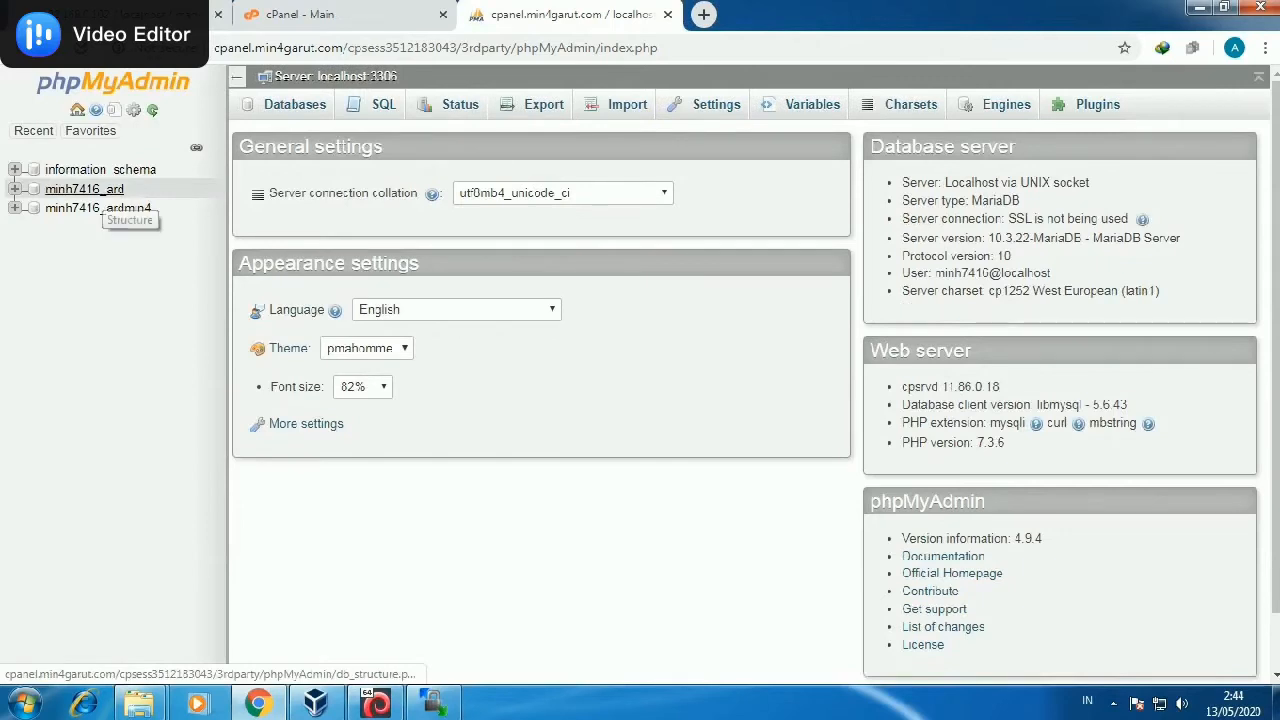
{"action": "left_click", "coordinate": [98, 190]}
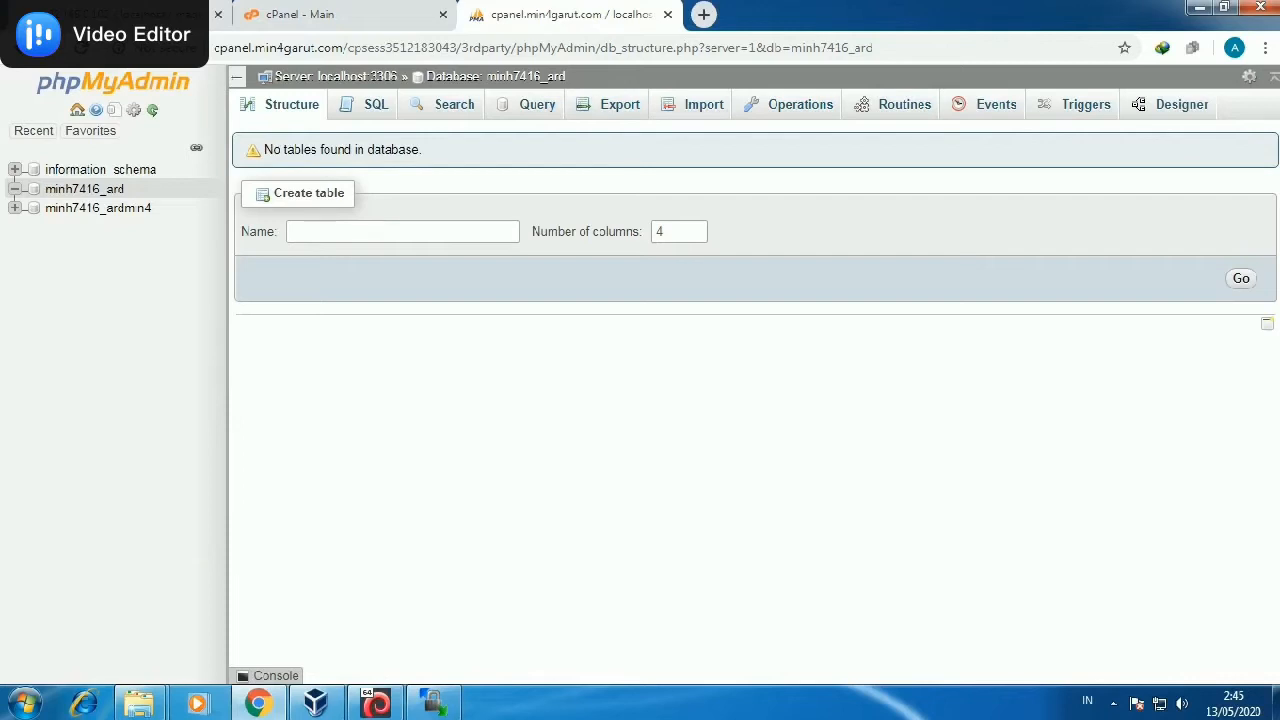
{"action": "left_click", "coordinate": [703, 104]}
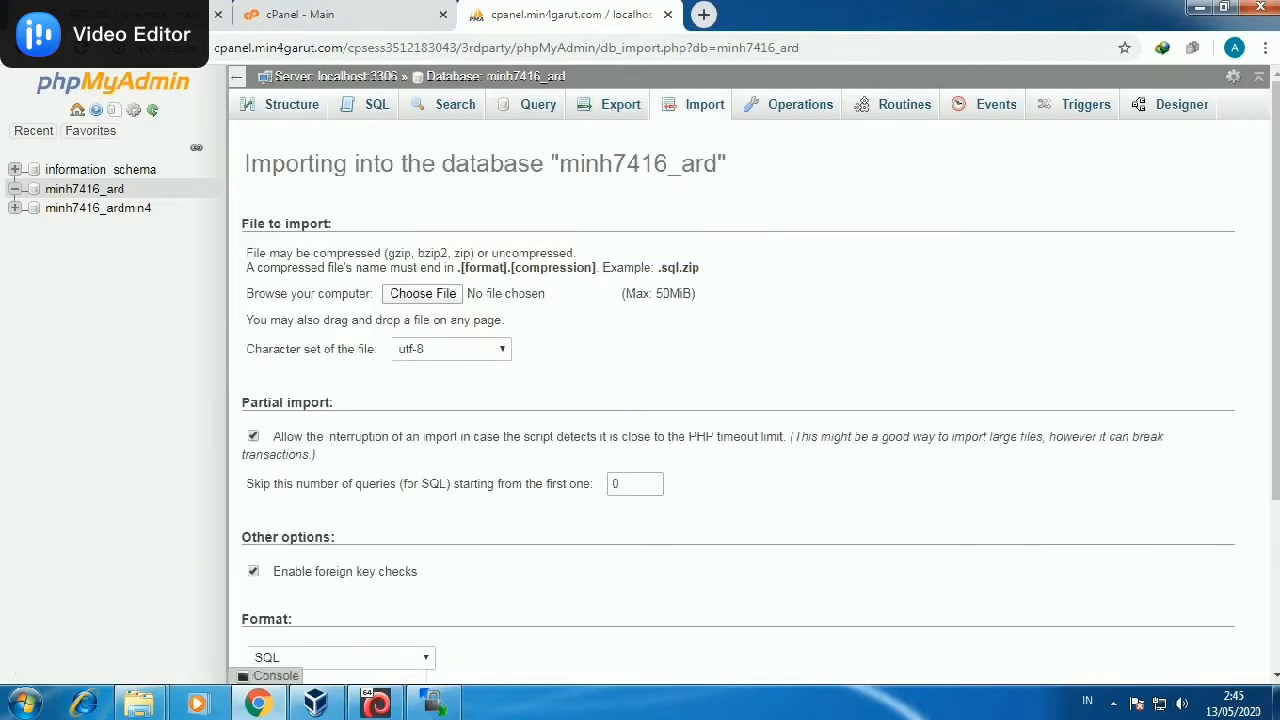
Choose E:\ARD ONLINE\madrasah_ard (1).sql and start importing it into the _ard database.
{"action": "left_click", "coordinate": [428, 294]}
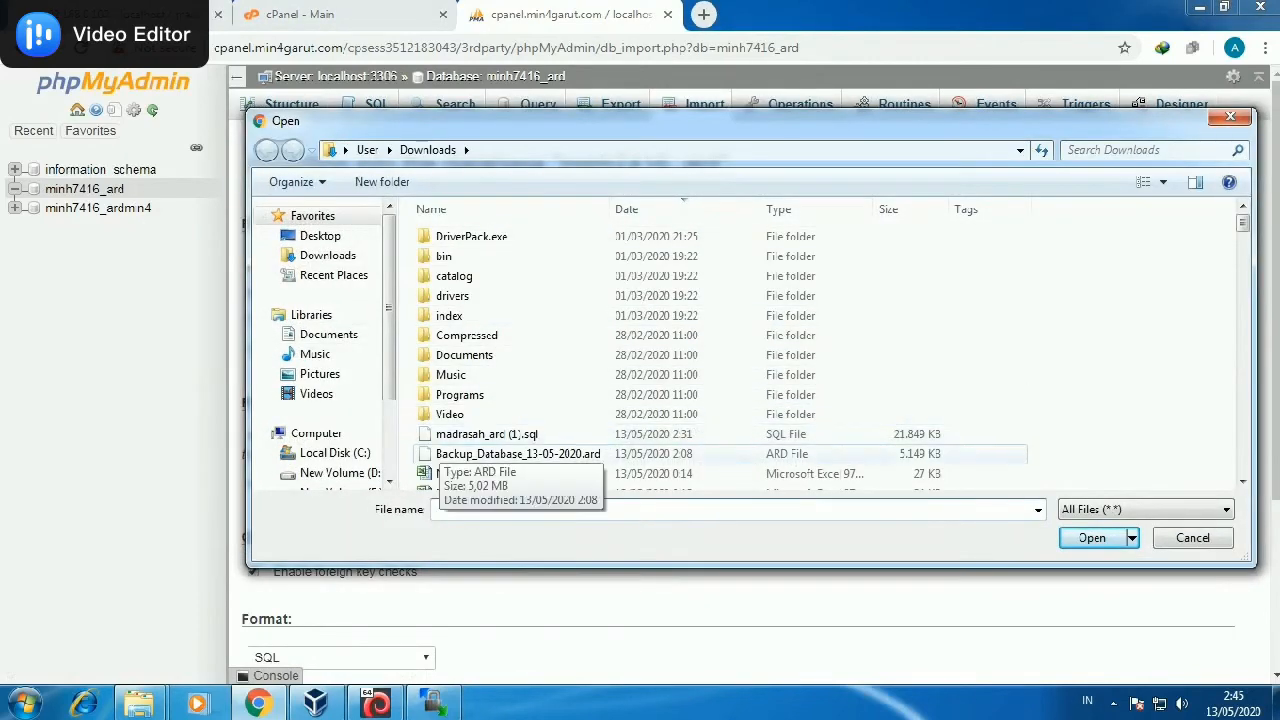
{"action": "scroll", "coordinate": [330, 420], "scroll_direction": "down", "scroll_amount": 3}
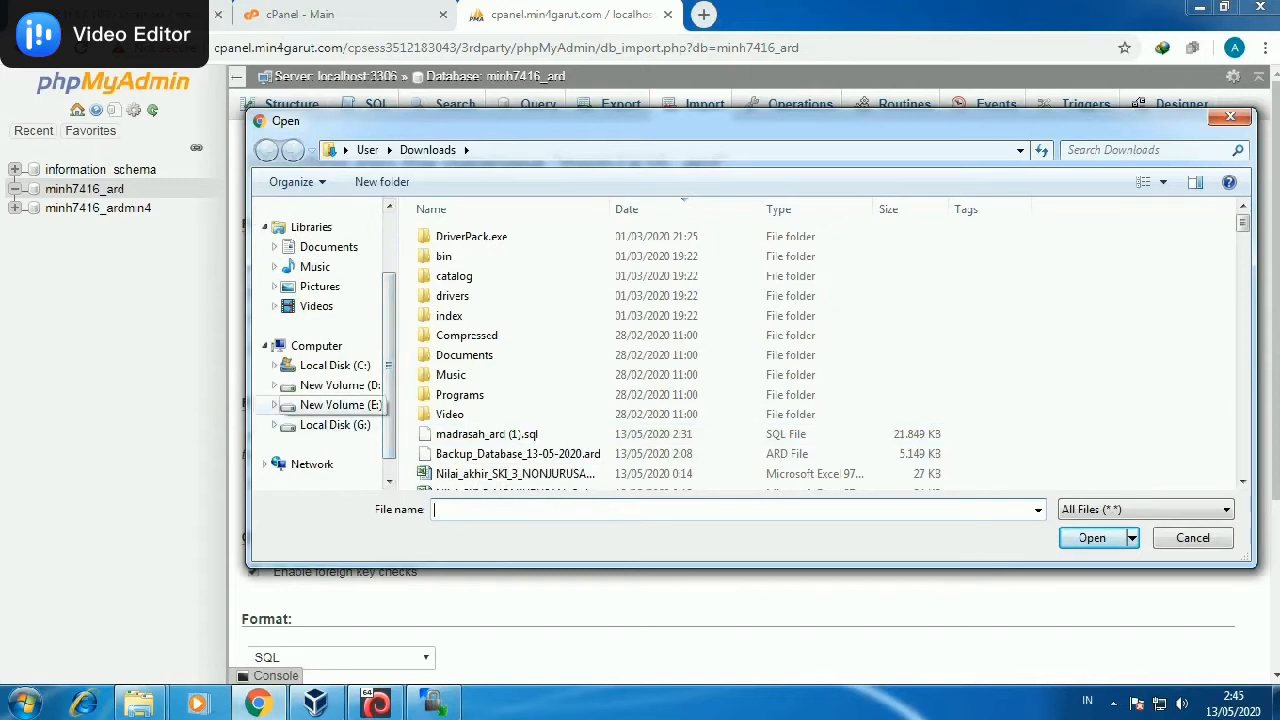
{"action": "left_click", "coordinate": [340, 405]}
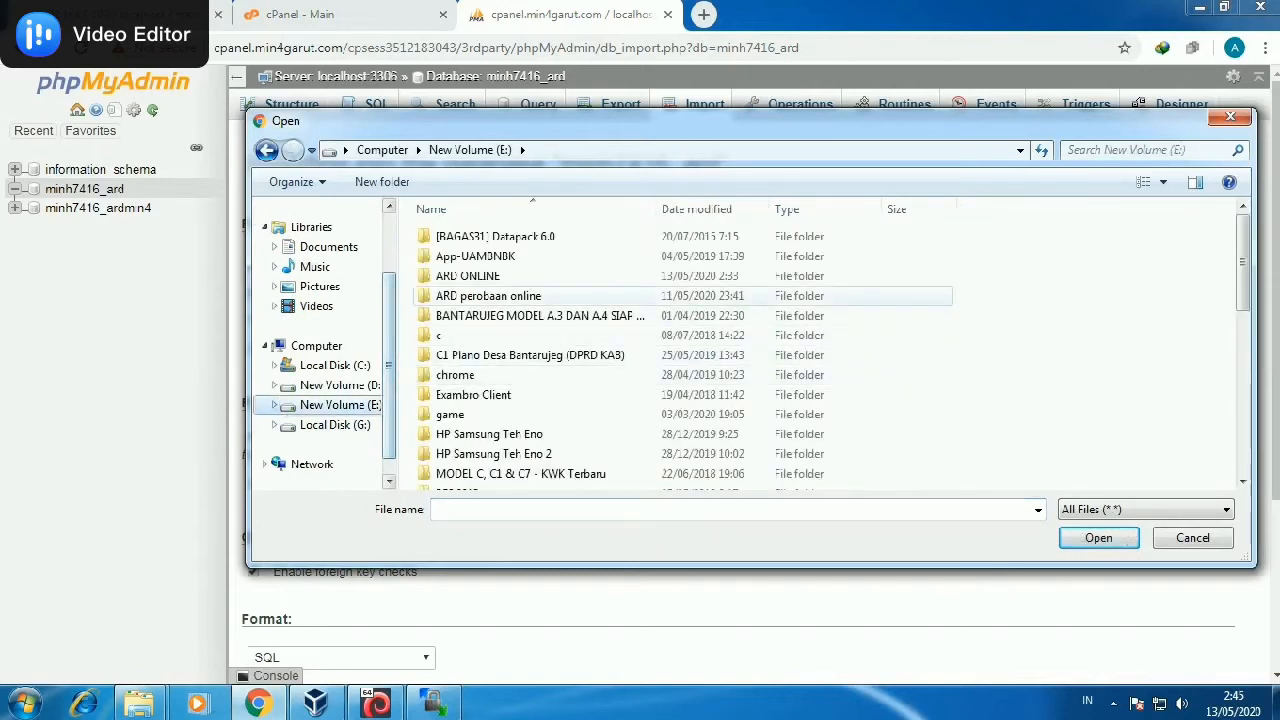
{"action": "double_click", "coordinate": [470, 276]}
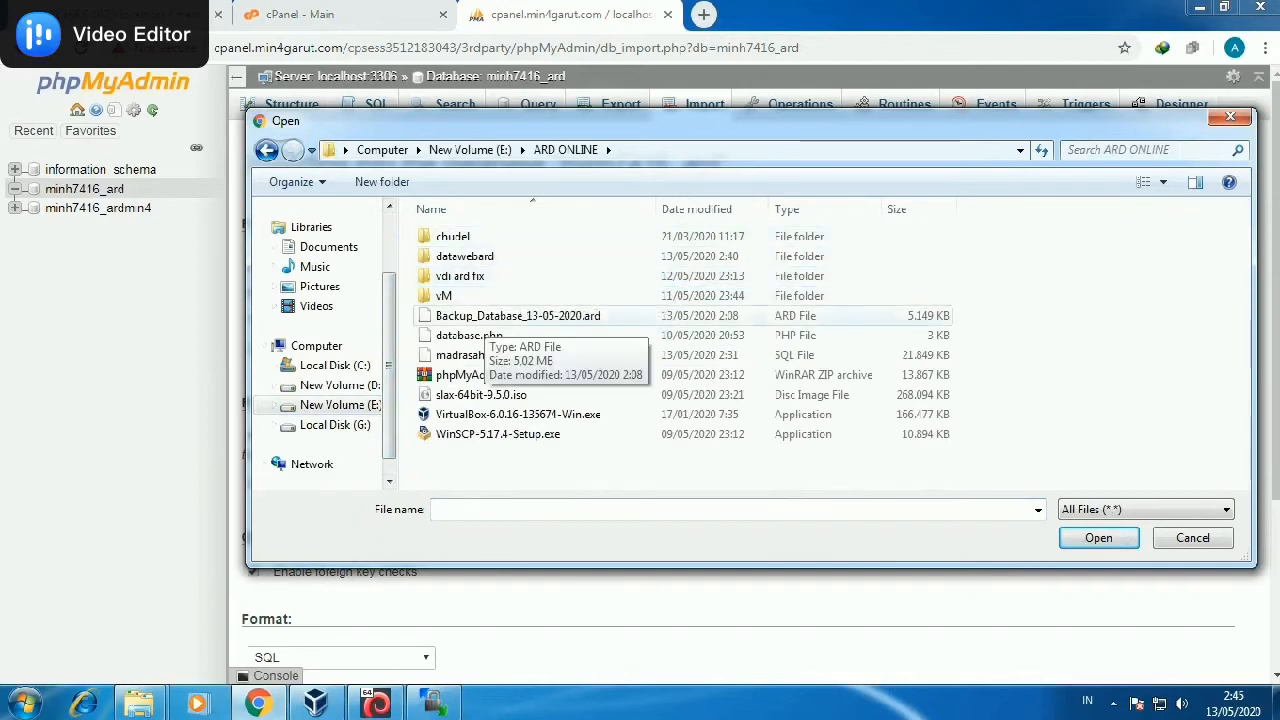
{"action": "left_click", "coordinate": [487, 355]}
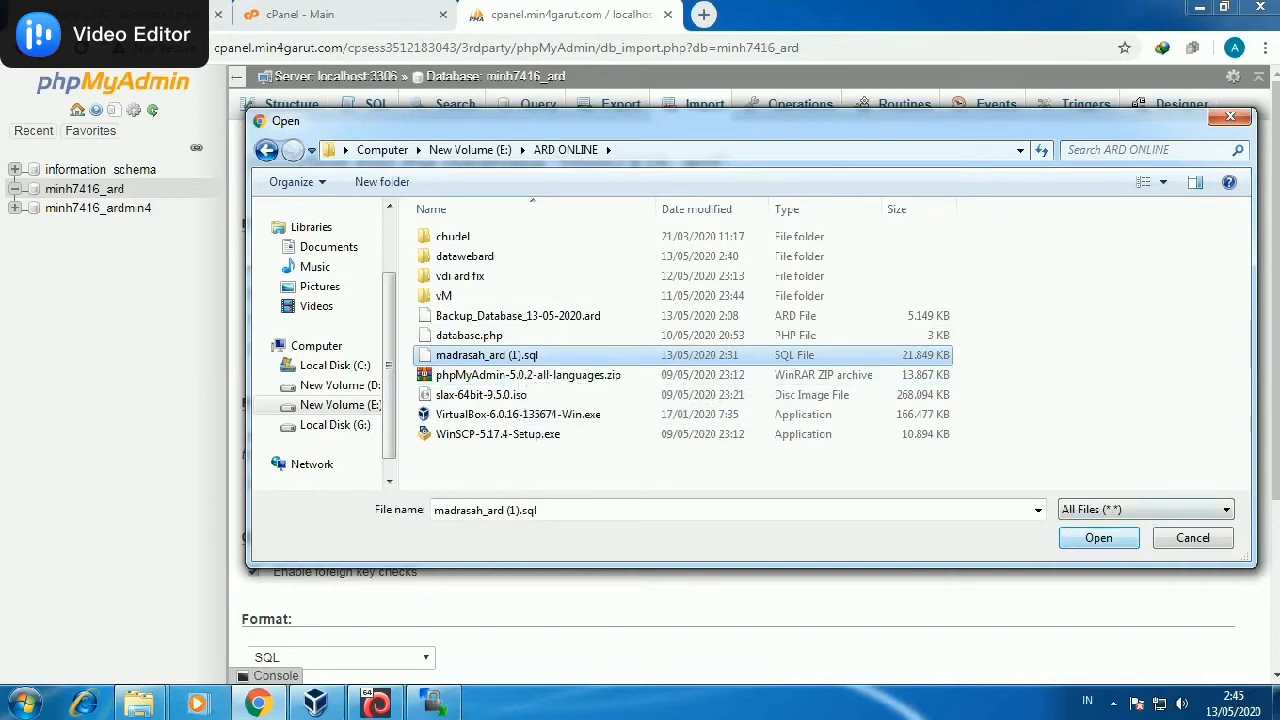
{"action": "key", "text": "Return"}
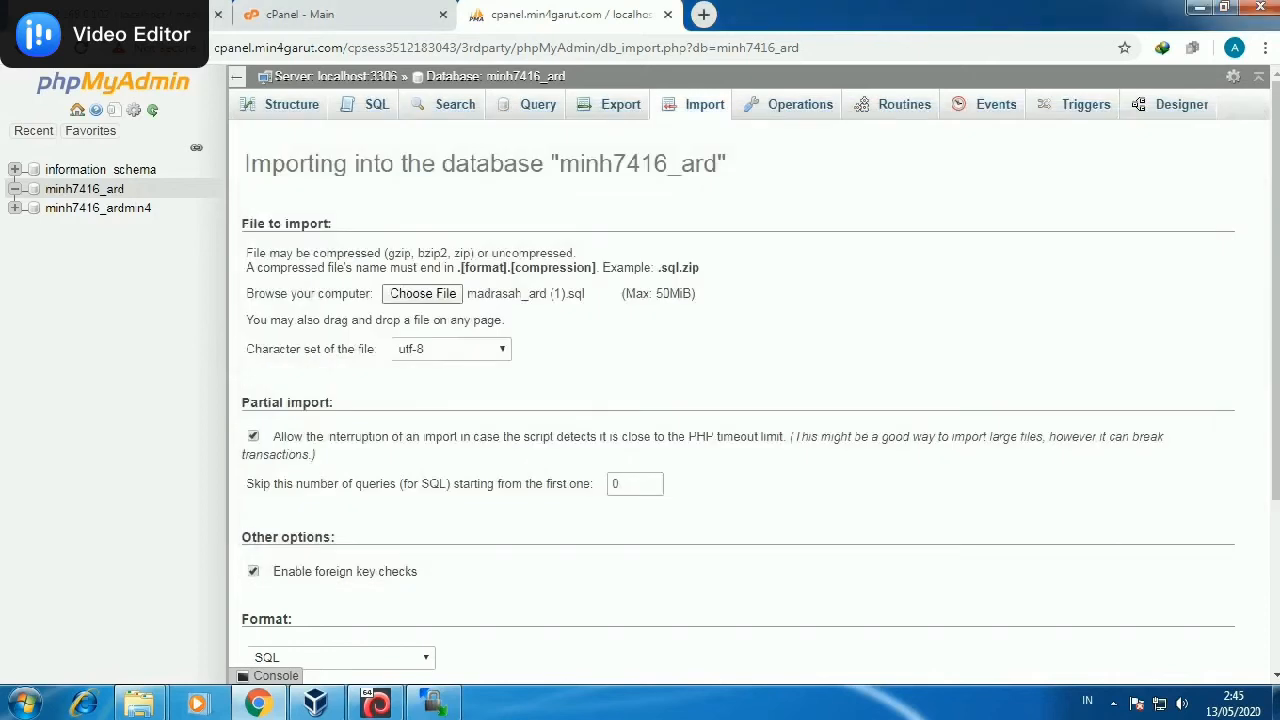
{"action": "scroll", "coordinate": [738, 400], "scroll_direction": "down", "scroll_amount": 3}
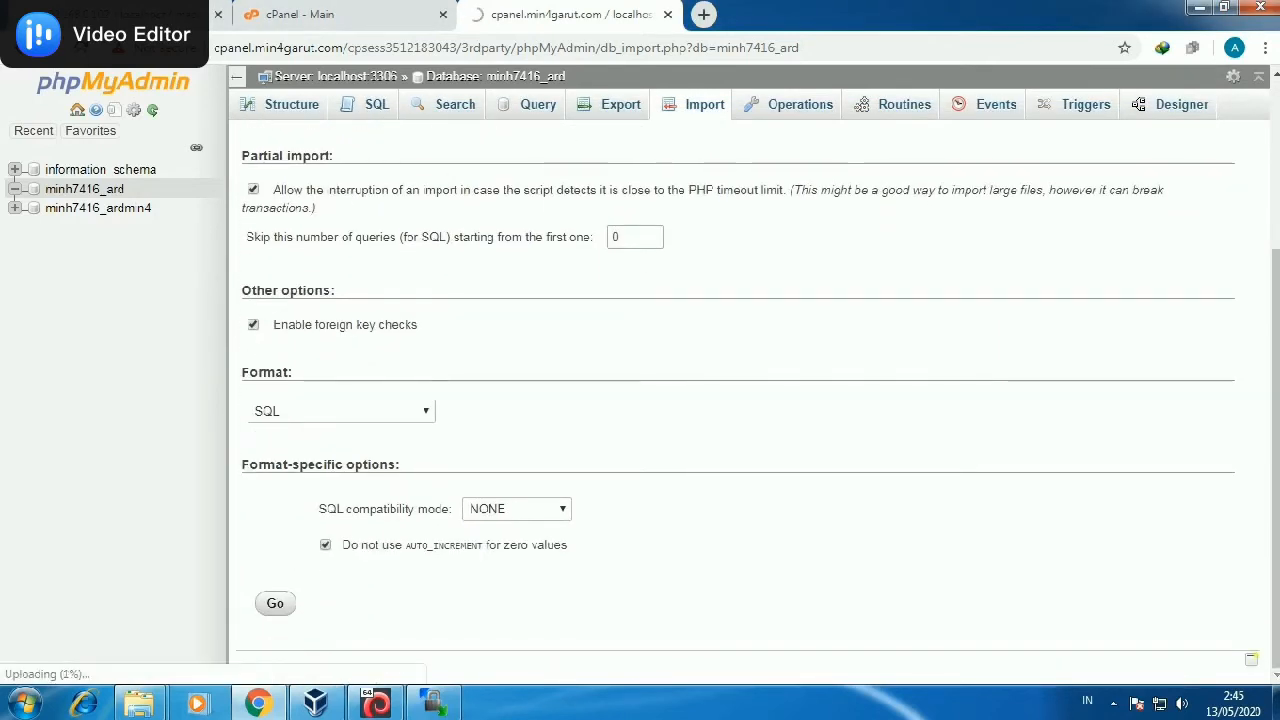
{"action": "scroll", "coordinate": [738, 400], "scroll_direction": "up", "scroll_amount": 3}
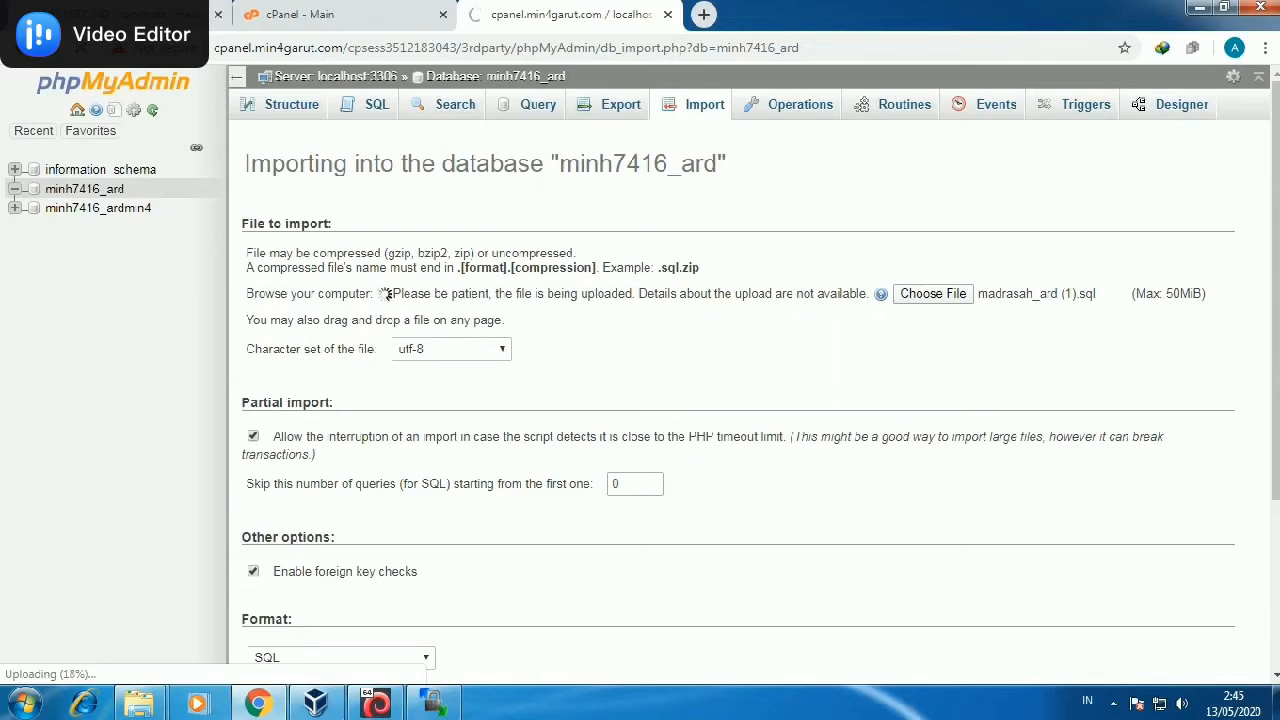
{"action": "left_click_drag", "start_coordinate": [1166, 294], "coordinate": [1207, 294]}
{"action": "left_click", "coordinate": [1207, 296]}
{"action": "scroll", "coordinate": [740, 400], "scroll_direction": "down", "scroll_amount": 3}
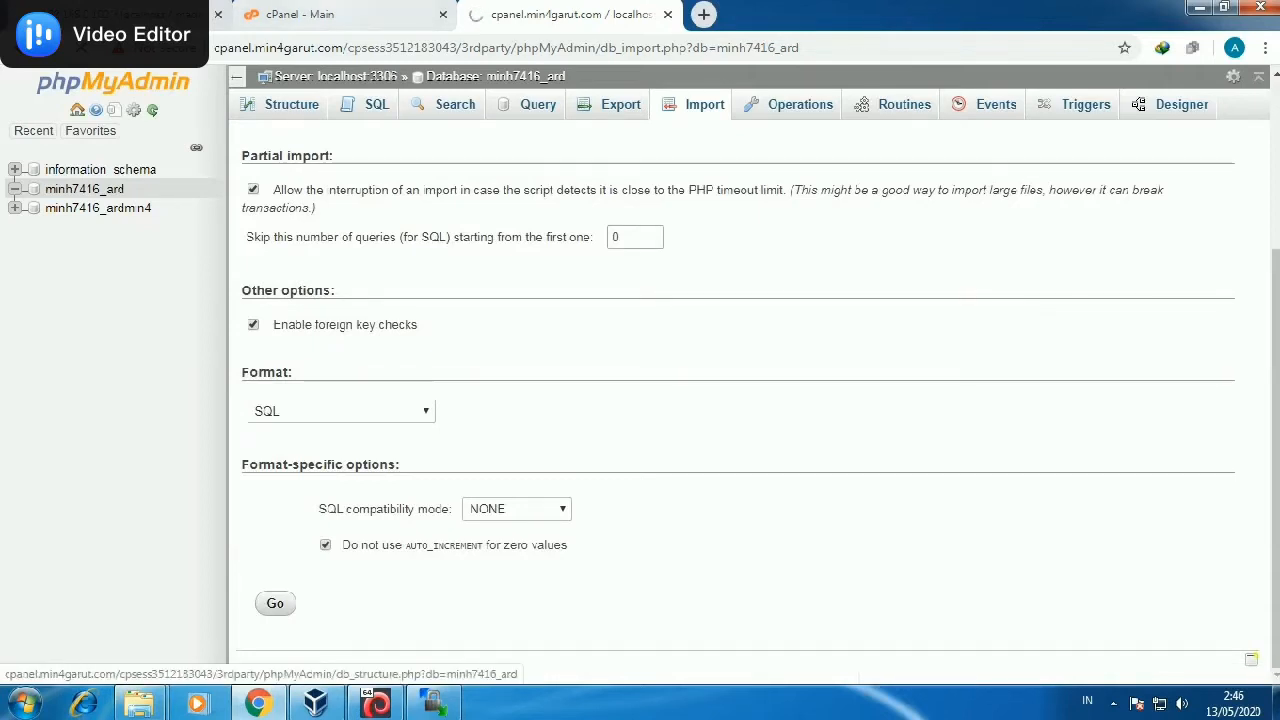
Open cPanel's File Manager in a new tab from the cPanel home page.
{"action": "left_click", "coordinate": [345, 14]}
{"action": "scroll", "coordinate": [505, 400], "scroll_direction": "up", "scroll_amount": 3}
{"action": "left_click", "coordinate": [163, 243]}
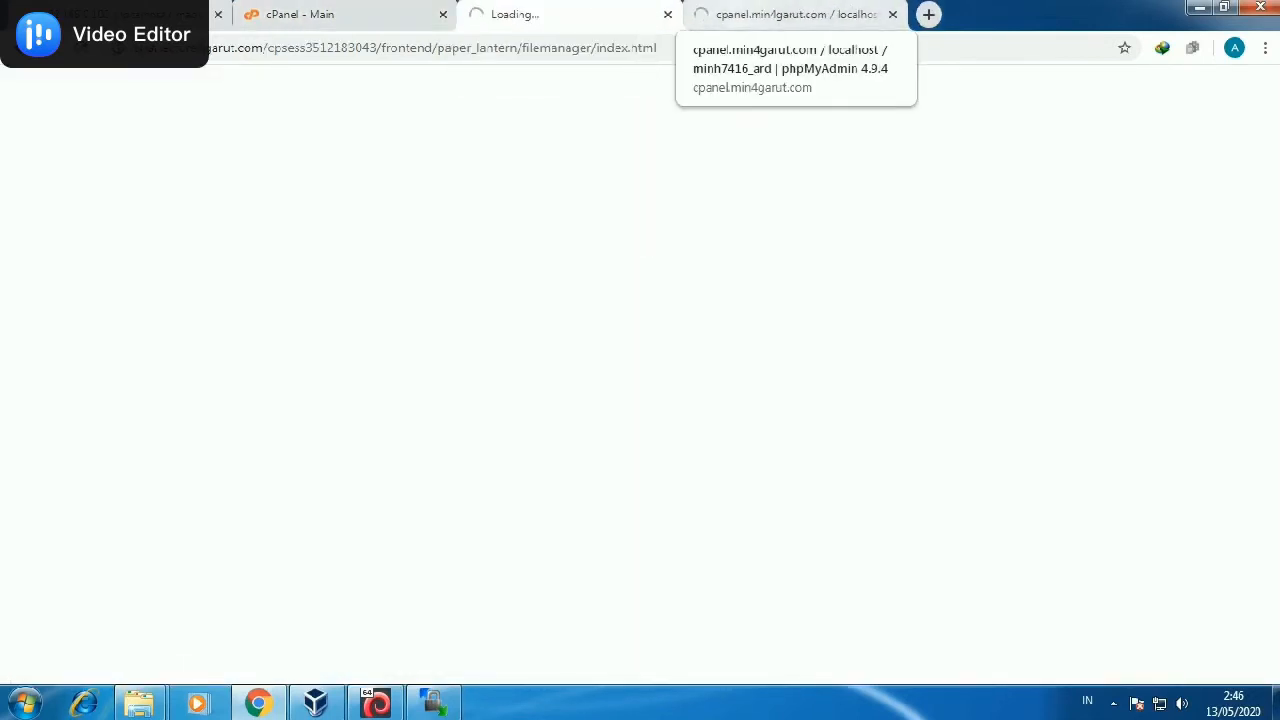
In Explorer, check the size of the datawebard folder and of datawebard.zip.
{"action": "left_click", "coordinate": [795, 14]}
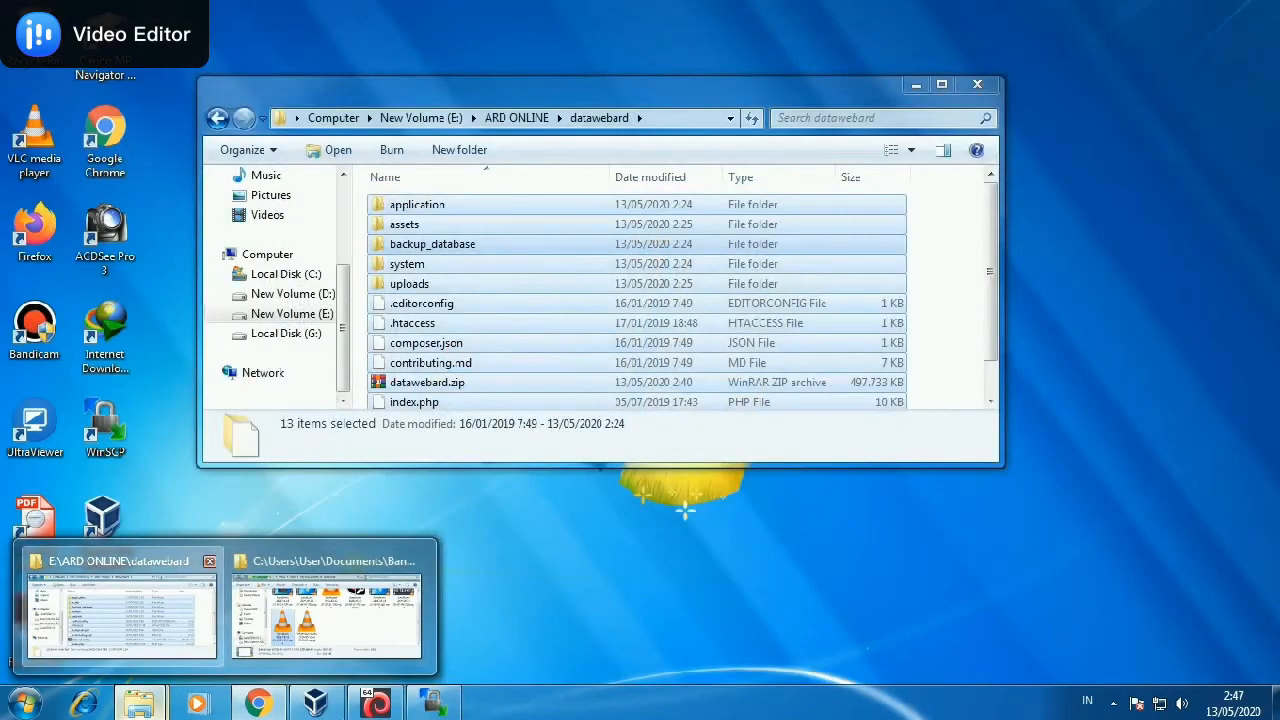
{"action": "left_click", "coordinate": [120, 575]}
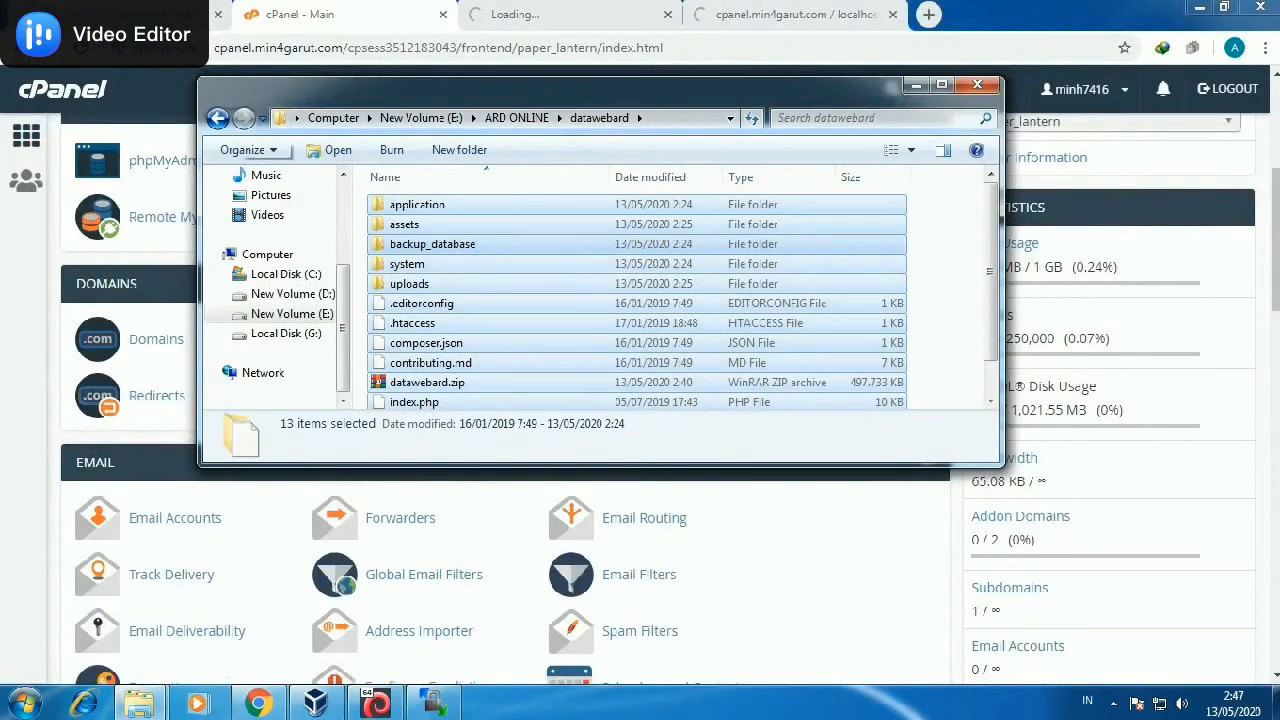
{"action": "left_click", "coordinate": [218, 119]}
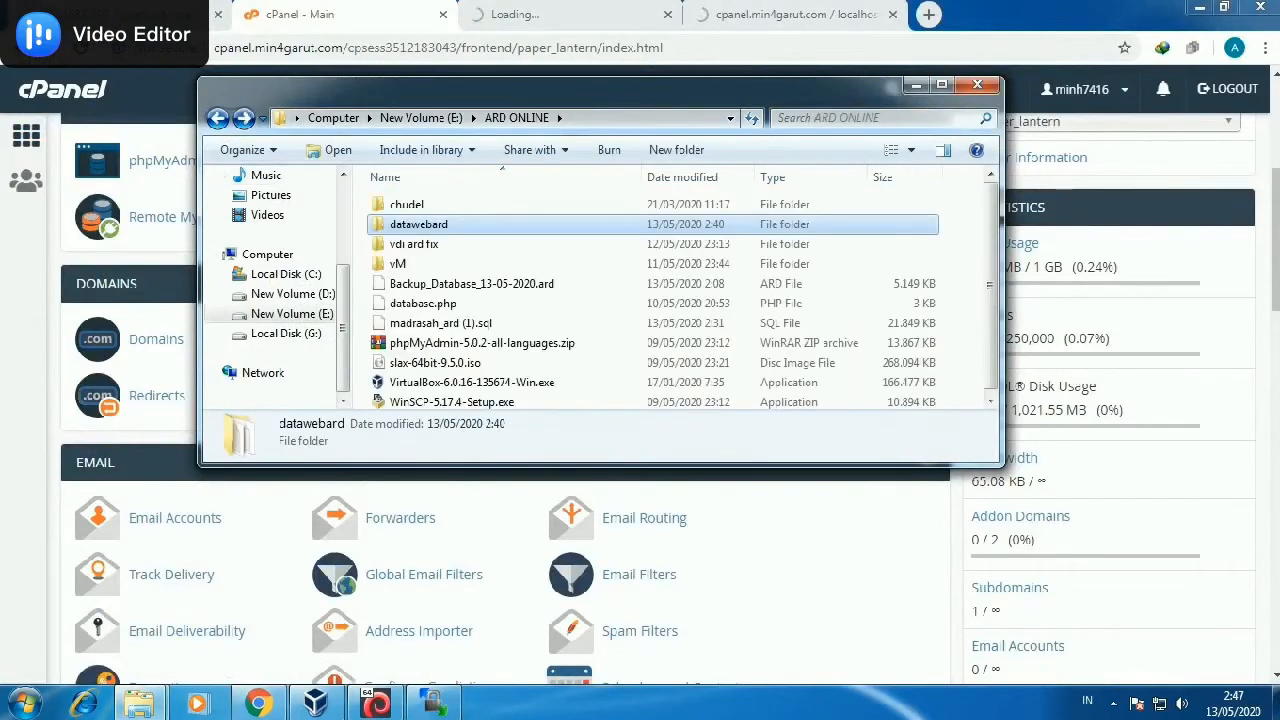
{"action": "right_click", "coordinate": [436, 216]}
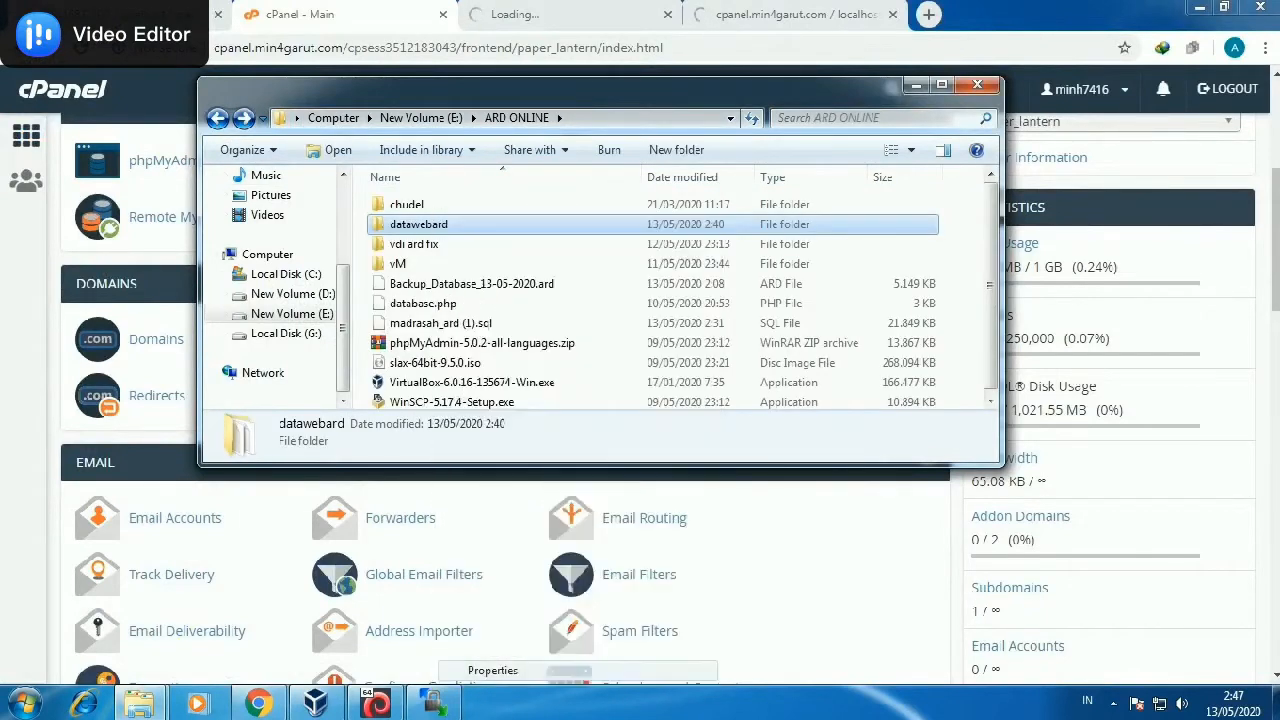
{"action": "left_click", "coordinate": [493, 670]}
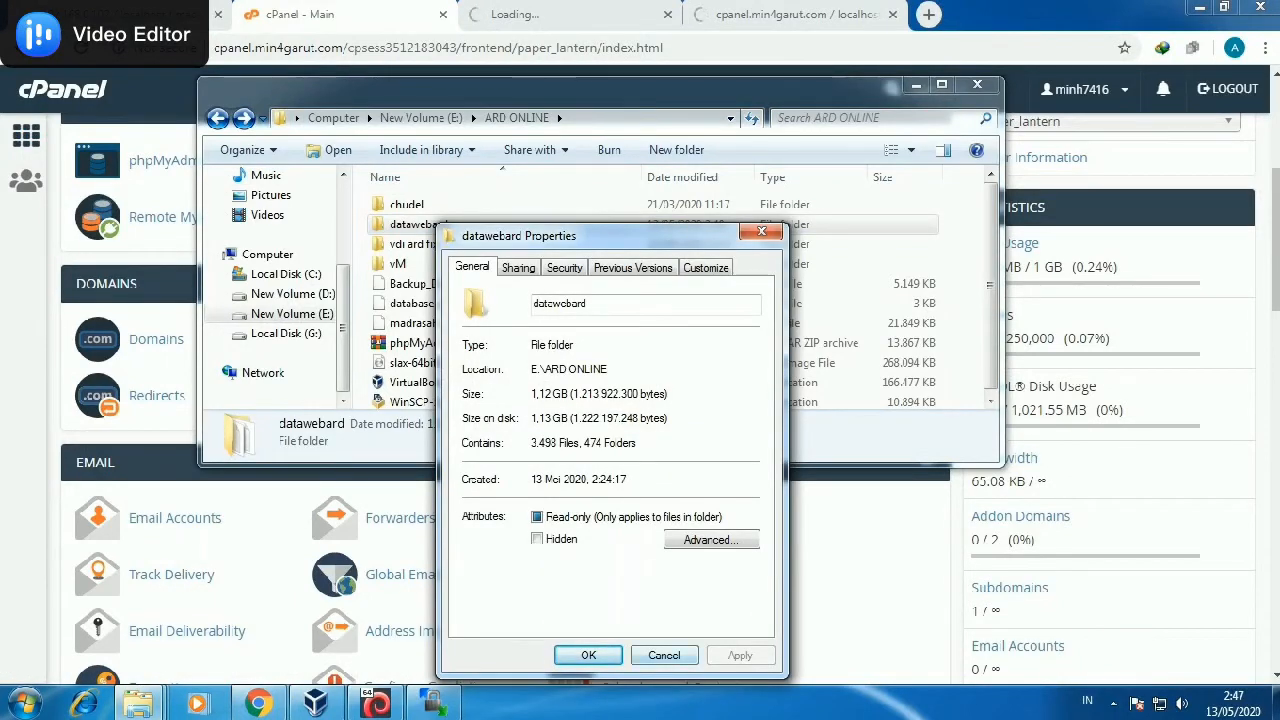
{"action": "key", "text": "Escape"}
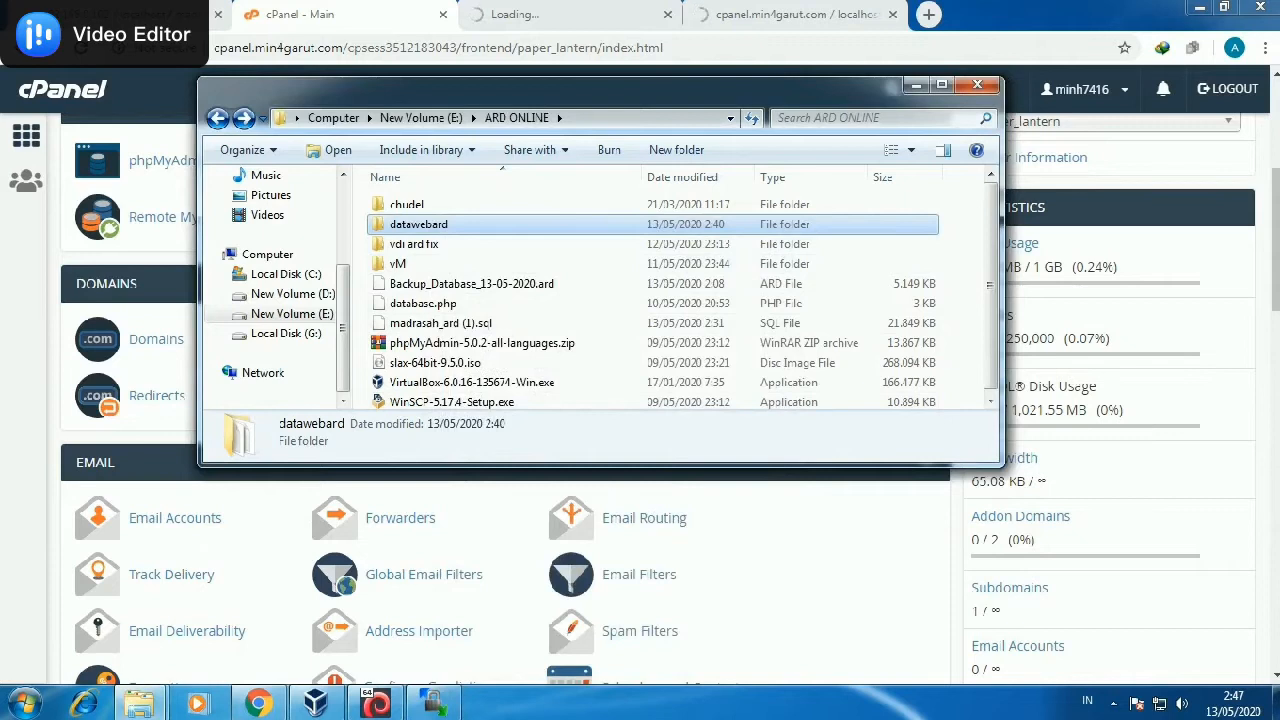
{"action": "double_click", "coordinate": [418, 225]}
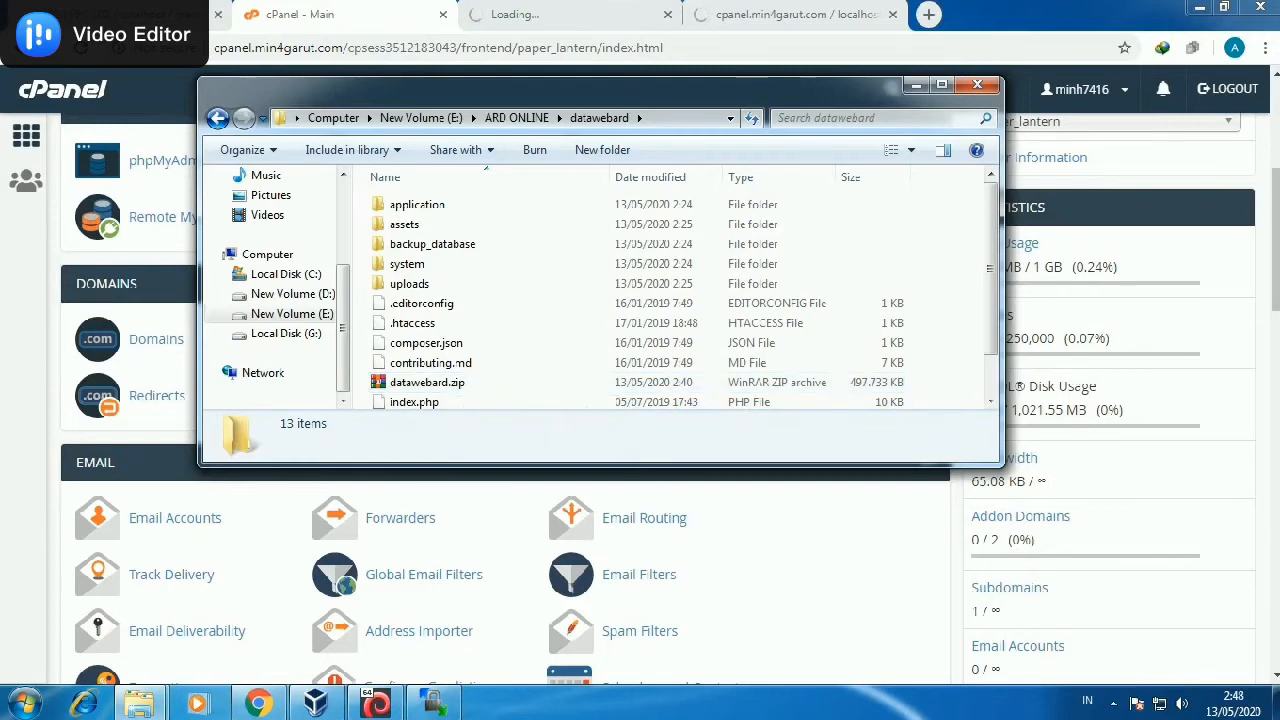
{"action": "left_click", "coordinate": [428, 383]}
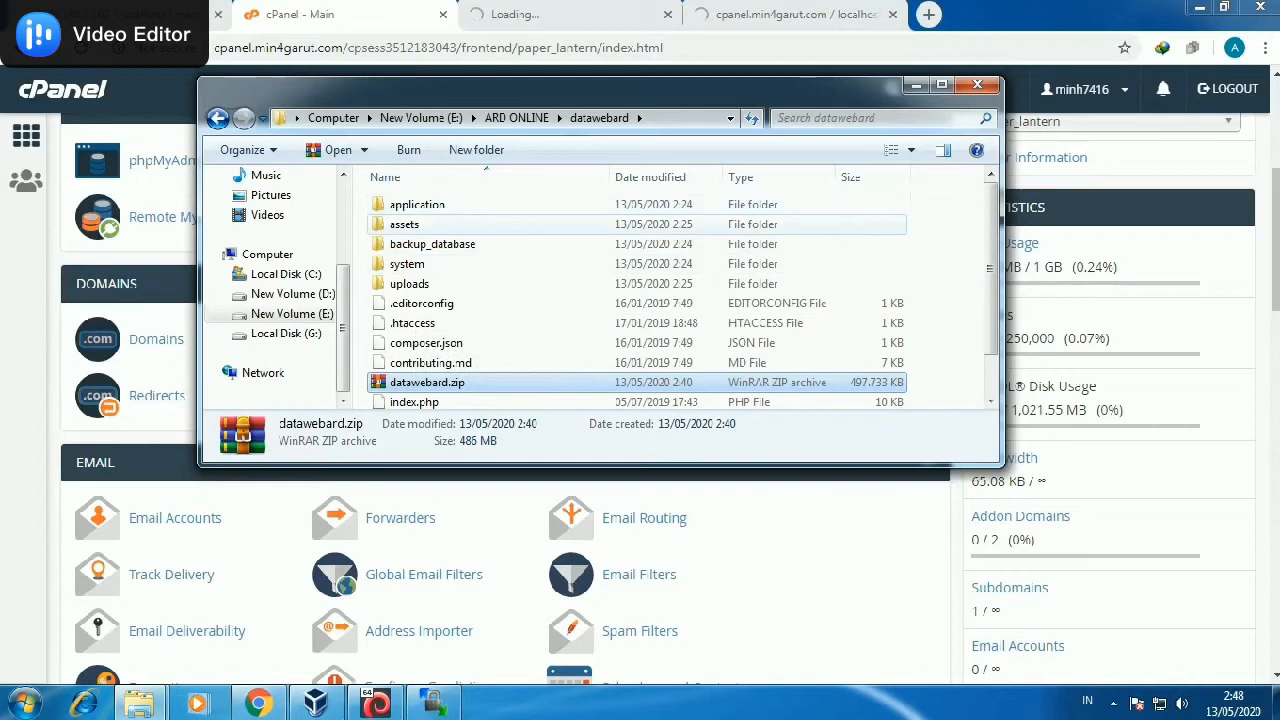
Check the siswa folder's size under assets > attachment > images, then return to the phpMyAdmin import.
{"action": "double_click", "coordinate": [404, 224]}
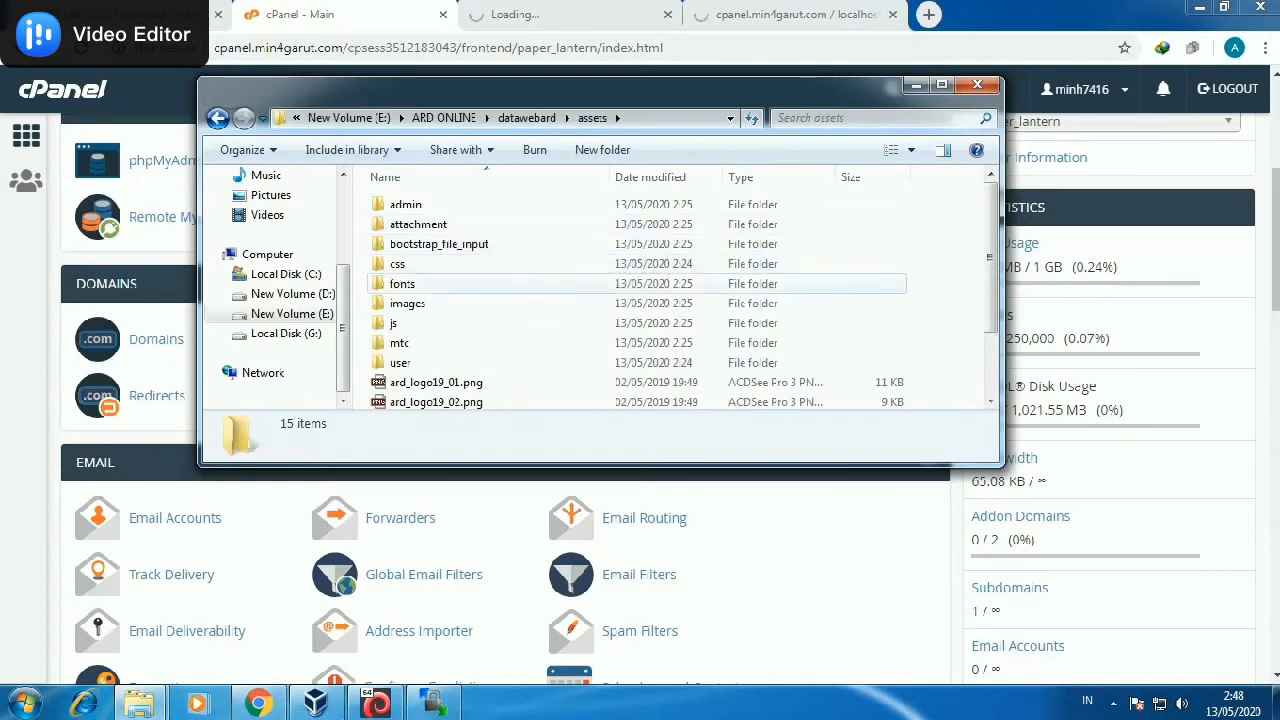
{"action": "double_click", "coordinate": [418, 224]}
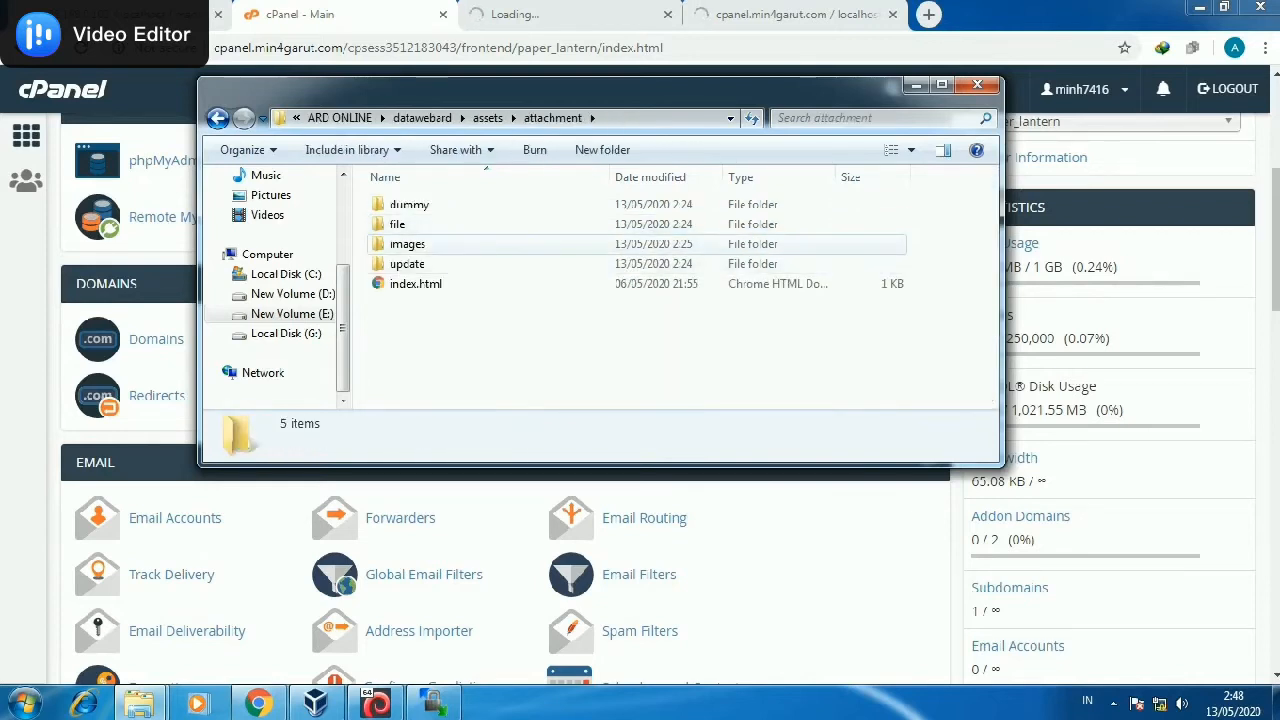
{"action": "left_click", "coordinate": [408, 244]}
{"action": "double_click", "coordinate": [408, 244]}
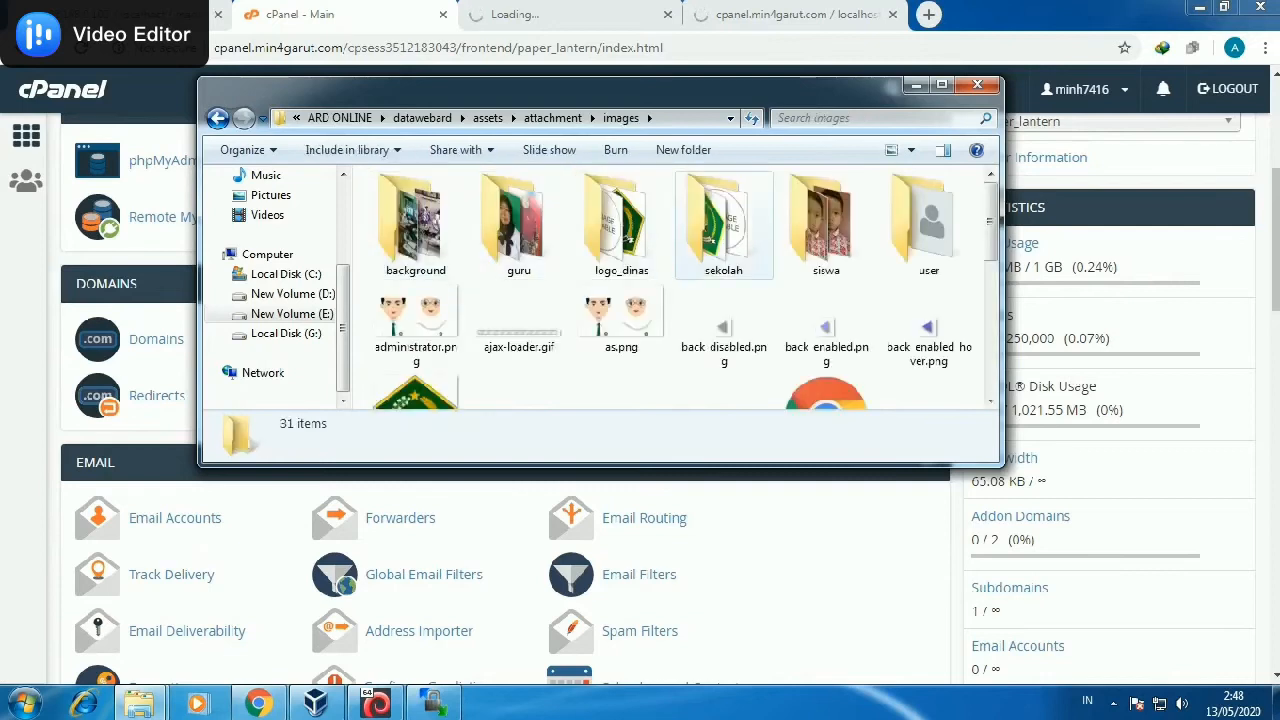
{"action": "right_click", "coordinate": [845, 210]}
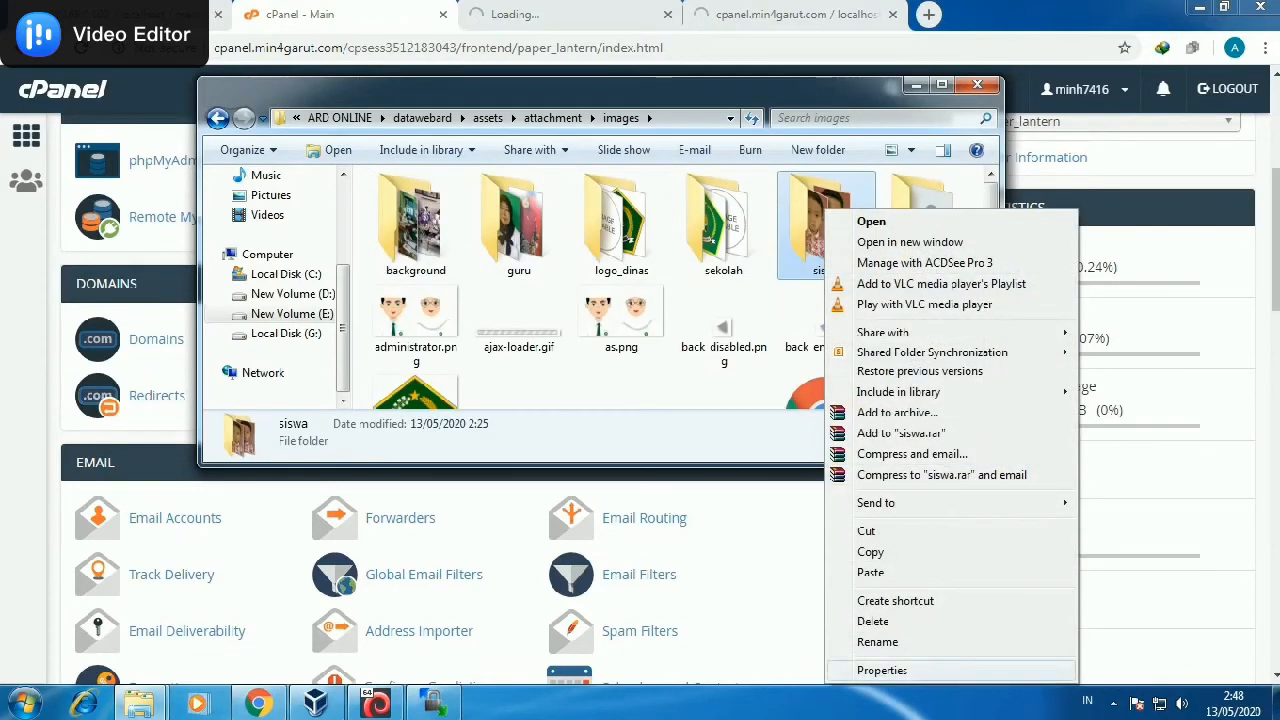
{"action": "left_click", "coordinate": [870, 667]}
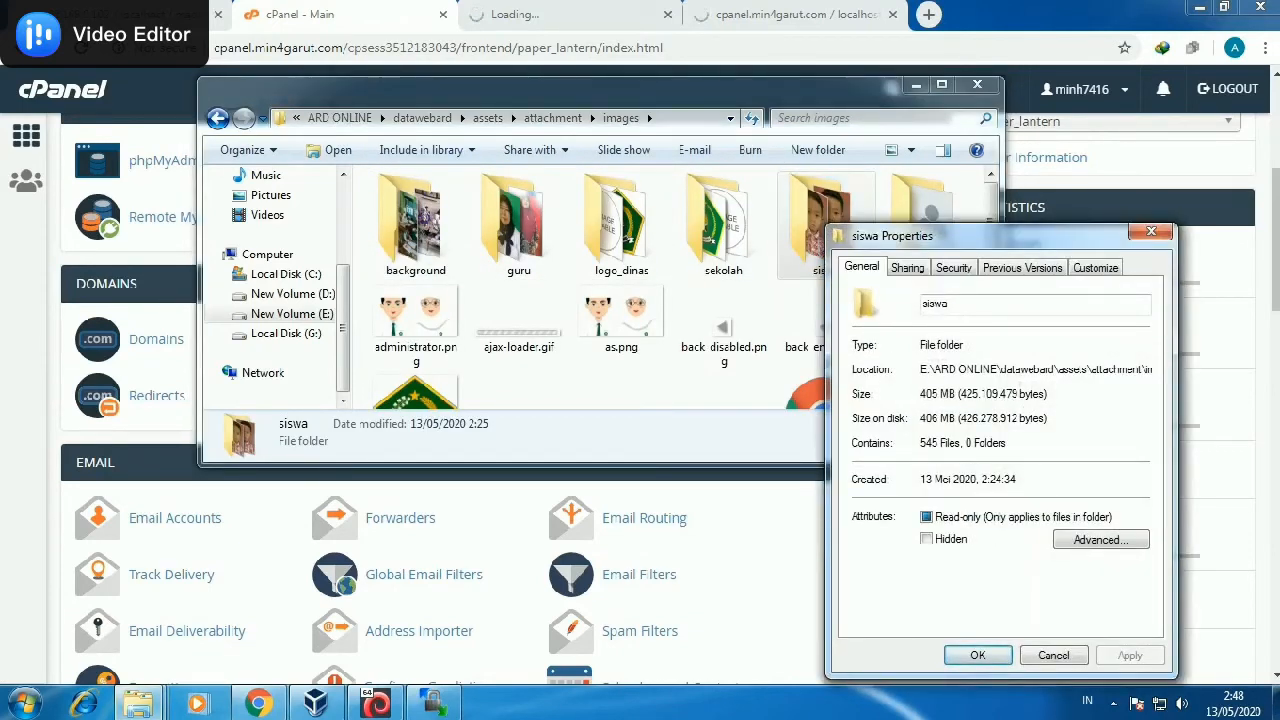
{"action": "left_click", "coordinate": [1054, 655]}
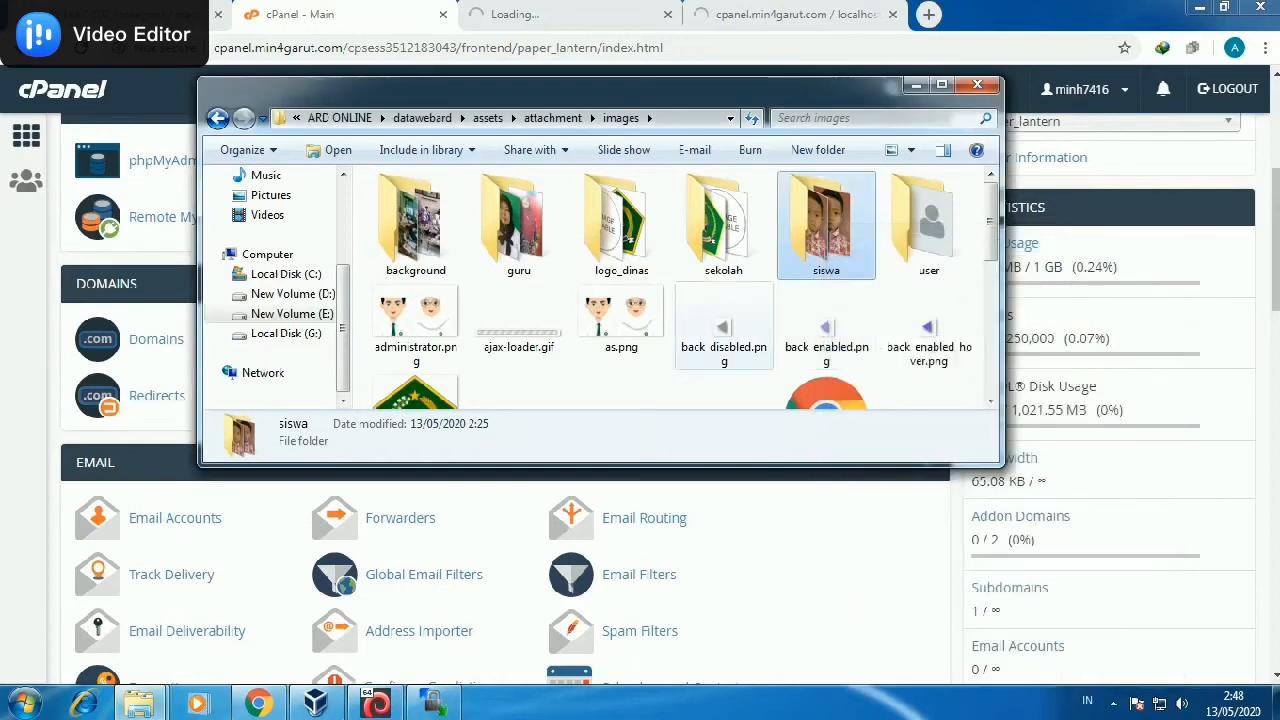
{"action": "left_click", "coordinate": [217, 118]}
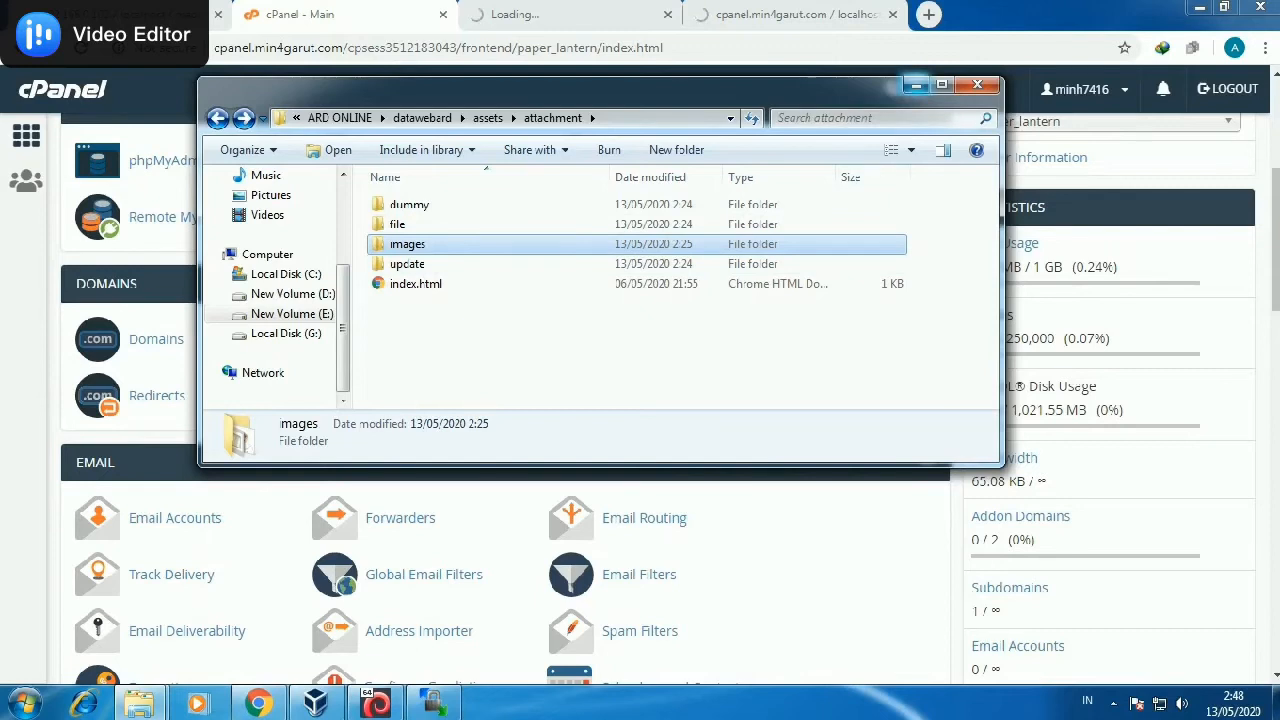
{"action": "left_click", "coordinate": [916, 84]}
{"action": "left_click", "coordinate": [780, 14]}
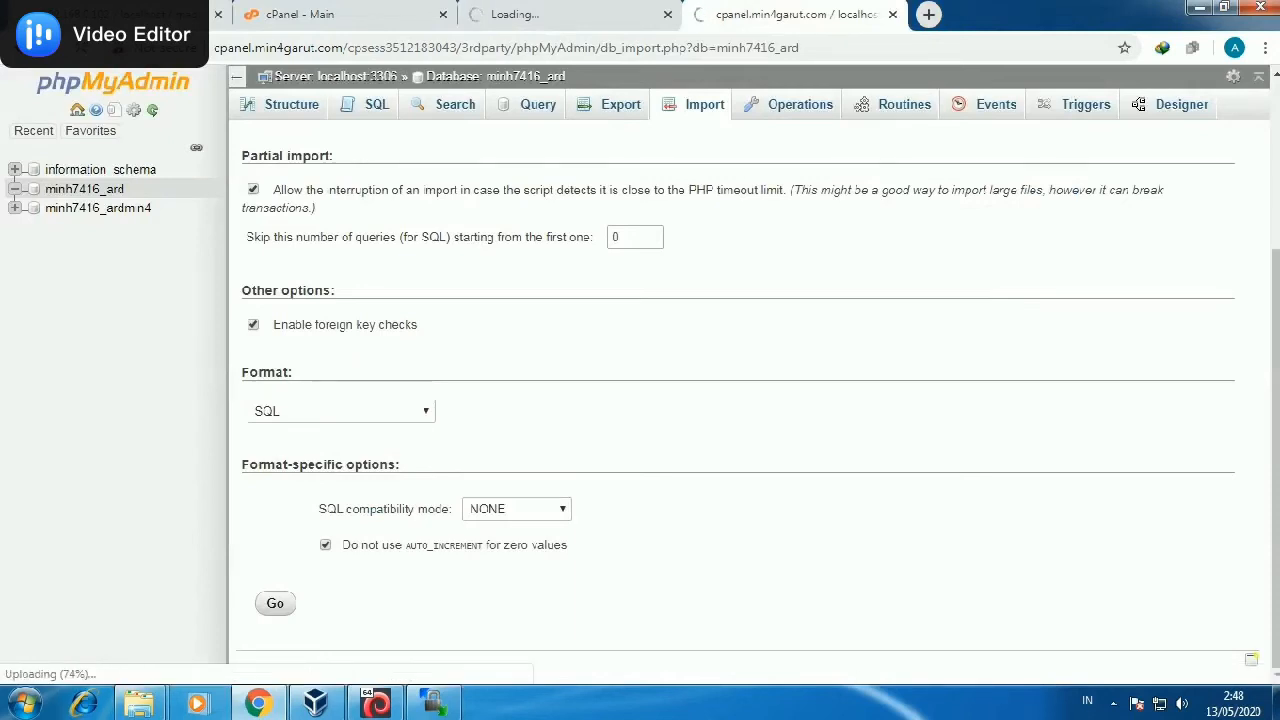
Open cPanel's File Manager from the home page.
{"action": "left_click", "coordinate": [545, 14]}
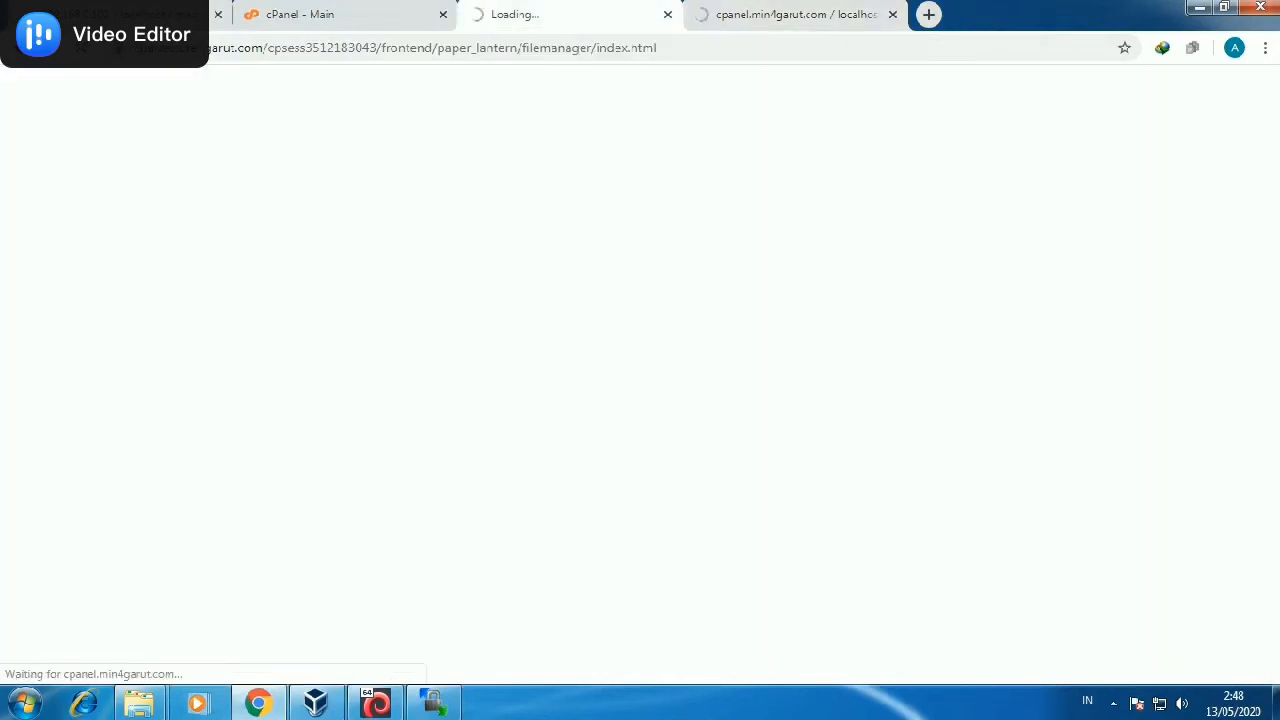
{"action": "left_click", "coordinate": [300, 14]}
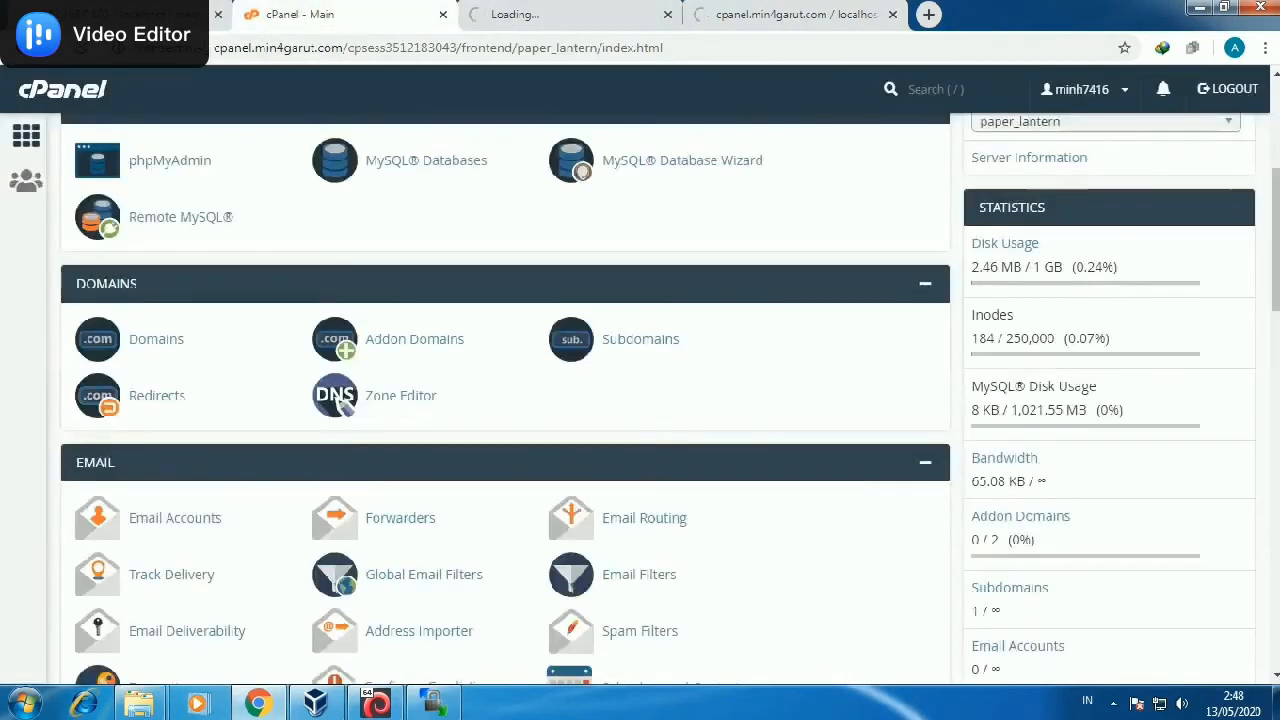
{"action": "scroll", "coordinate": [170, 160], "scroll_direction": "up", "scroll_amount": 4}
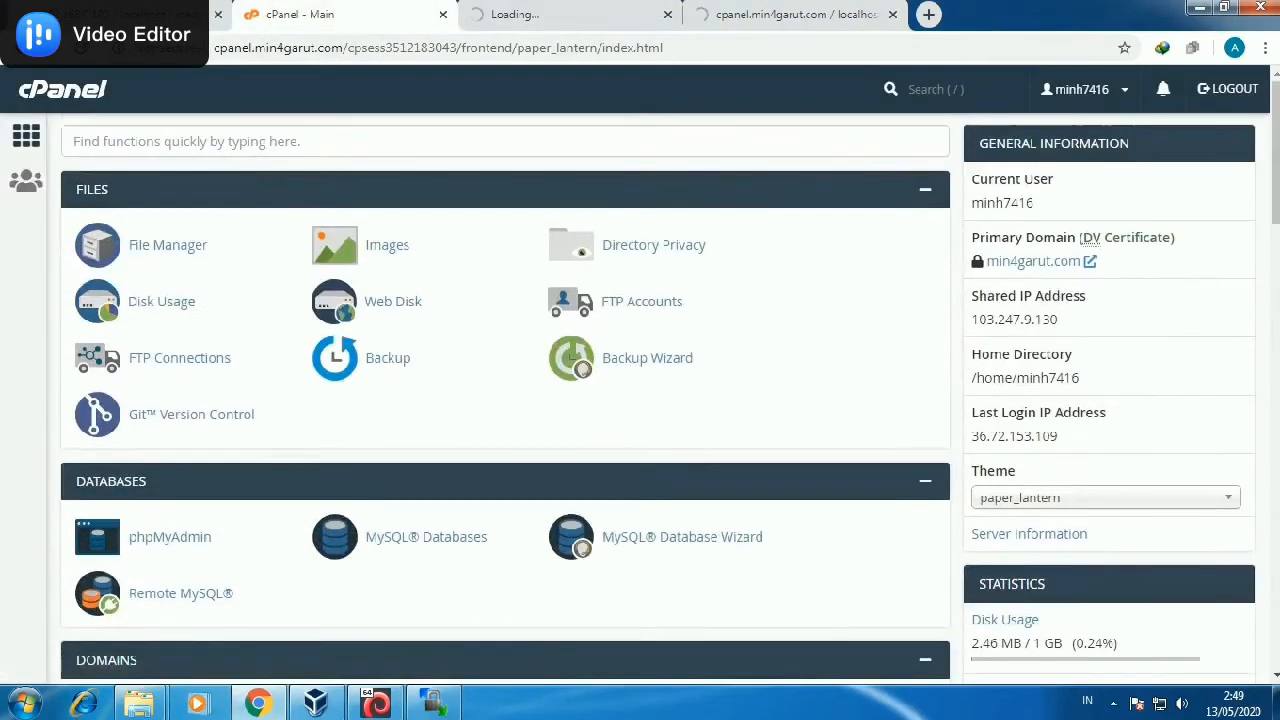
{"action": "scroll", "coordinate": [170, 348], "scroll_direction": "down", "scroll_amount": 2}
{"action": "scroll", "coordinate": [170, 348], "scroll_direction": "up", "scroll_amount": 2}
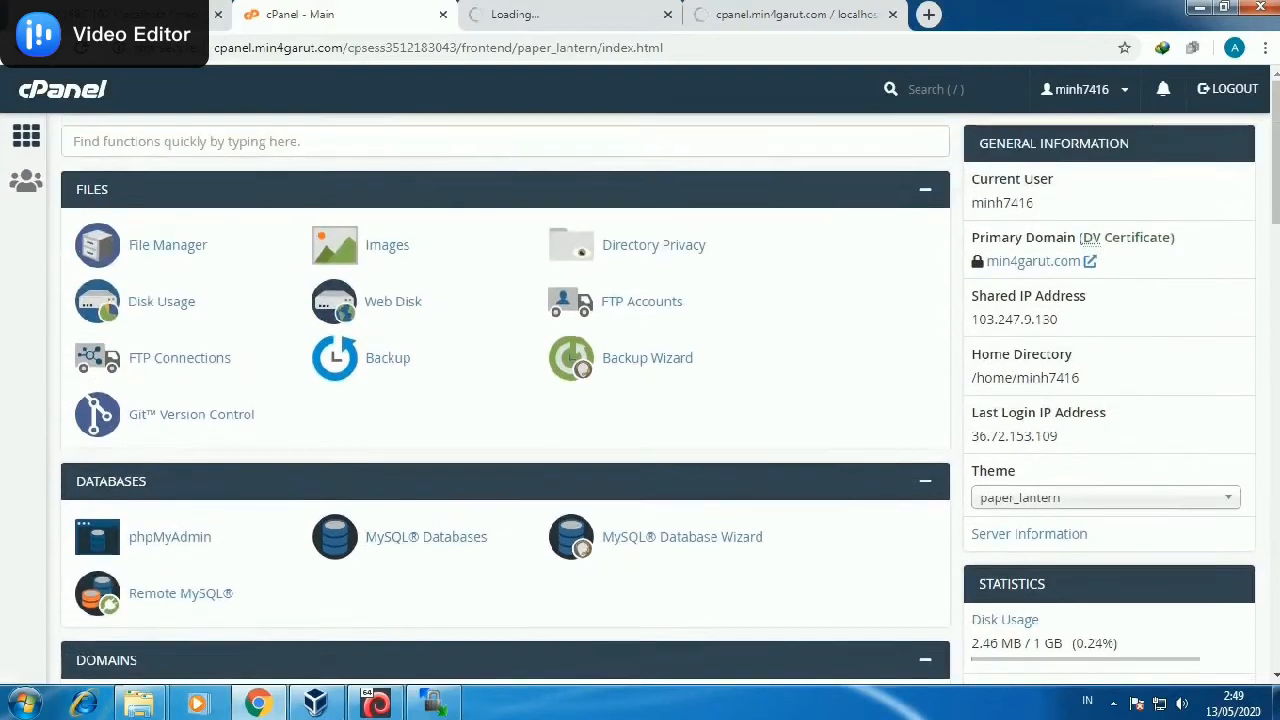
{"action": "left_click", "coordinate": [168, 245]}
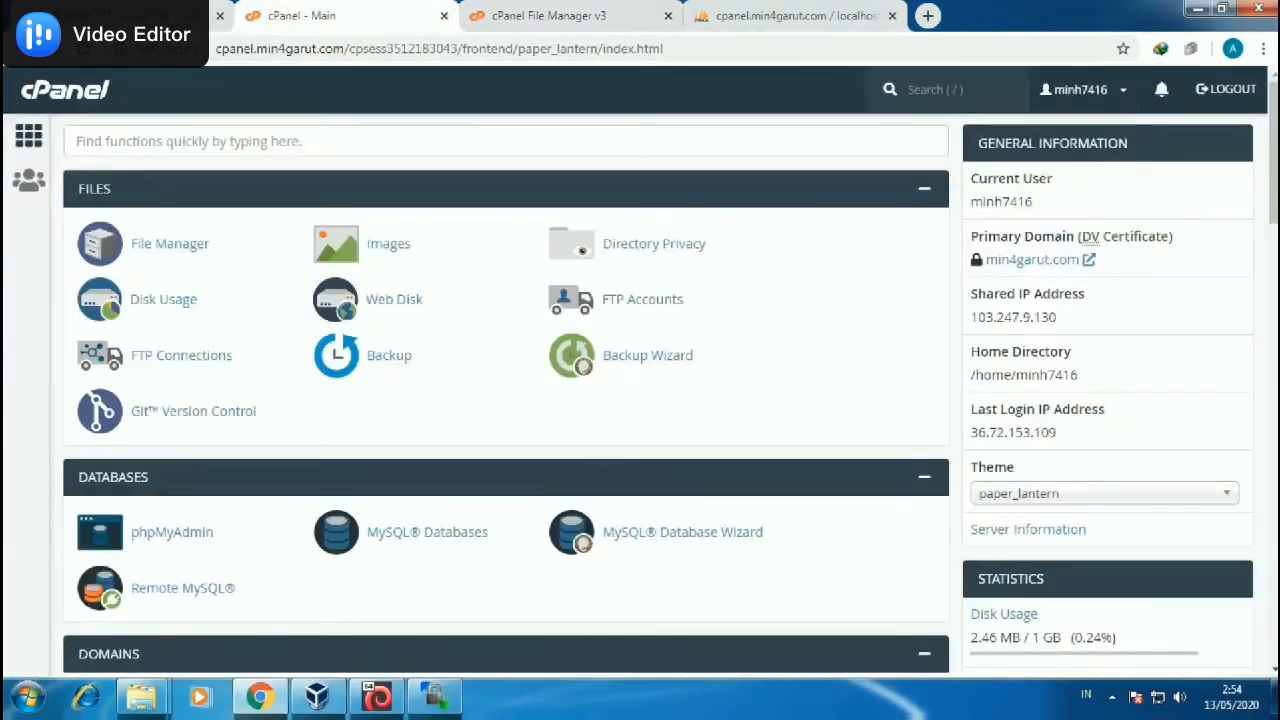
{"action": "key", "text": "ctrl+Tab"}
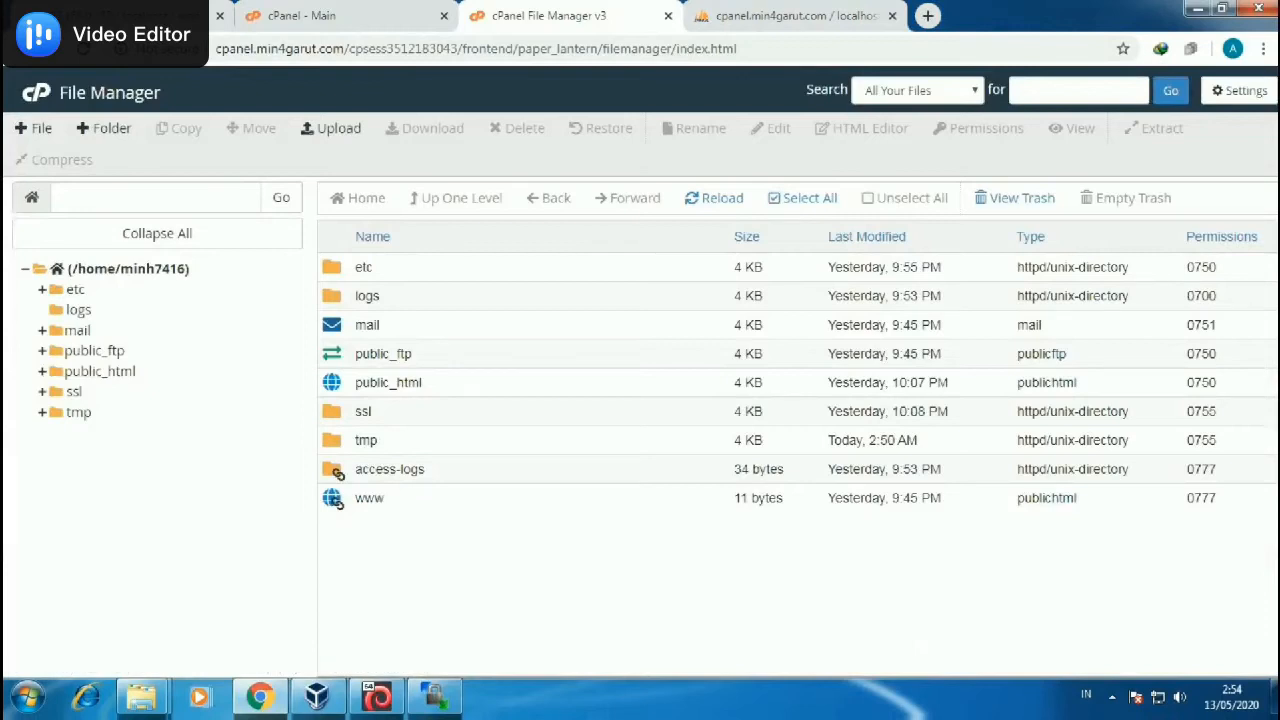
Permanently delete cgi-bin from public_html/ard, skipping the trash, and open that folder's Upload page.
{"action": "left_click", "coordinate": [95, 371]}
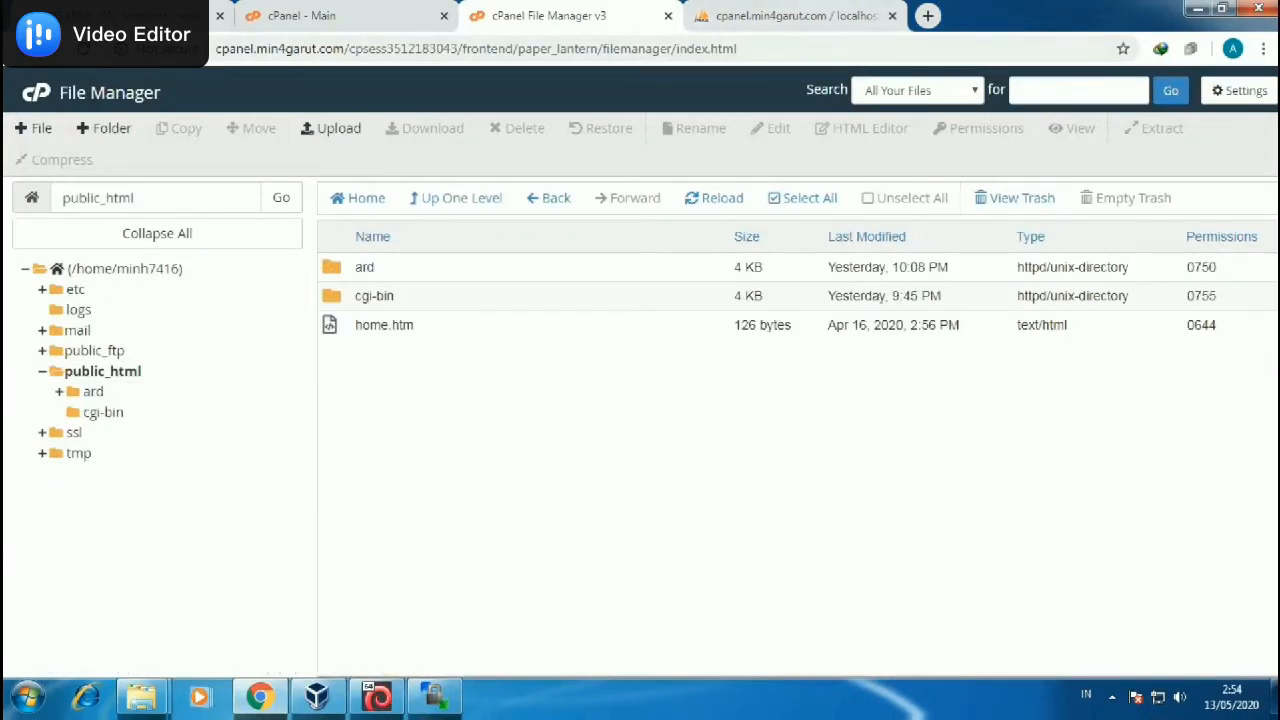
{"action": "left_click", "coordinate": [365, 268]}
{"action": "left_click", "coordinate": [640, 430]}
{"action": "double_click", "coordinate": [365, 267]}
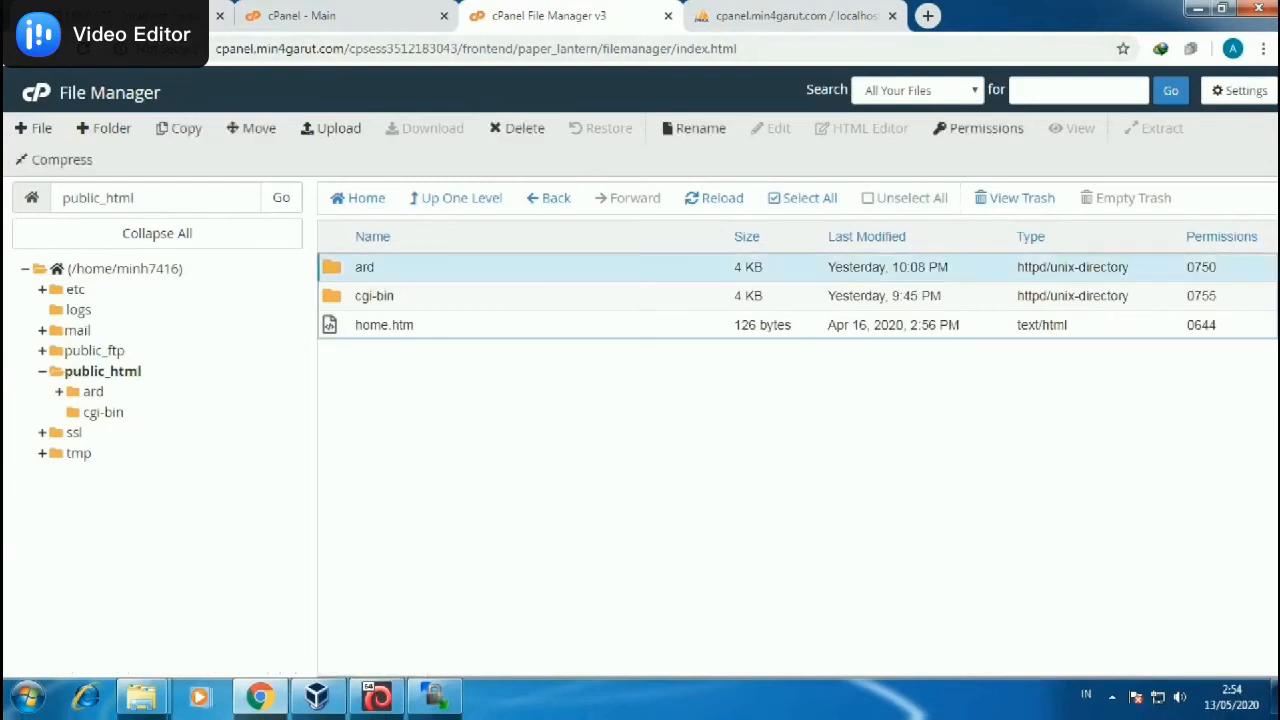
{"action": "left_click", "coordinate": [374, 267]}
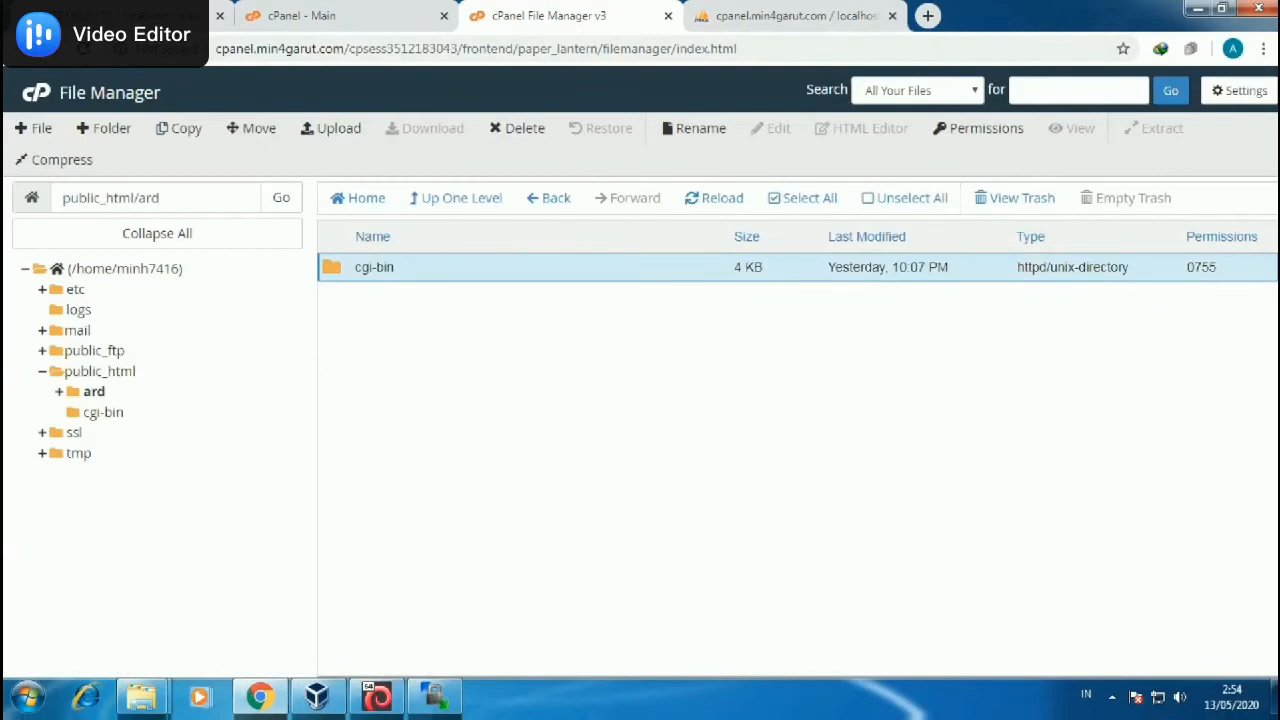
{"action": "left_click", "coordinate": [518, 128]}
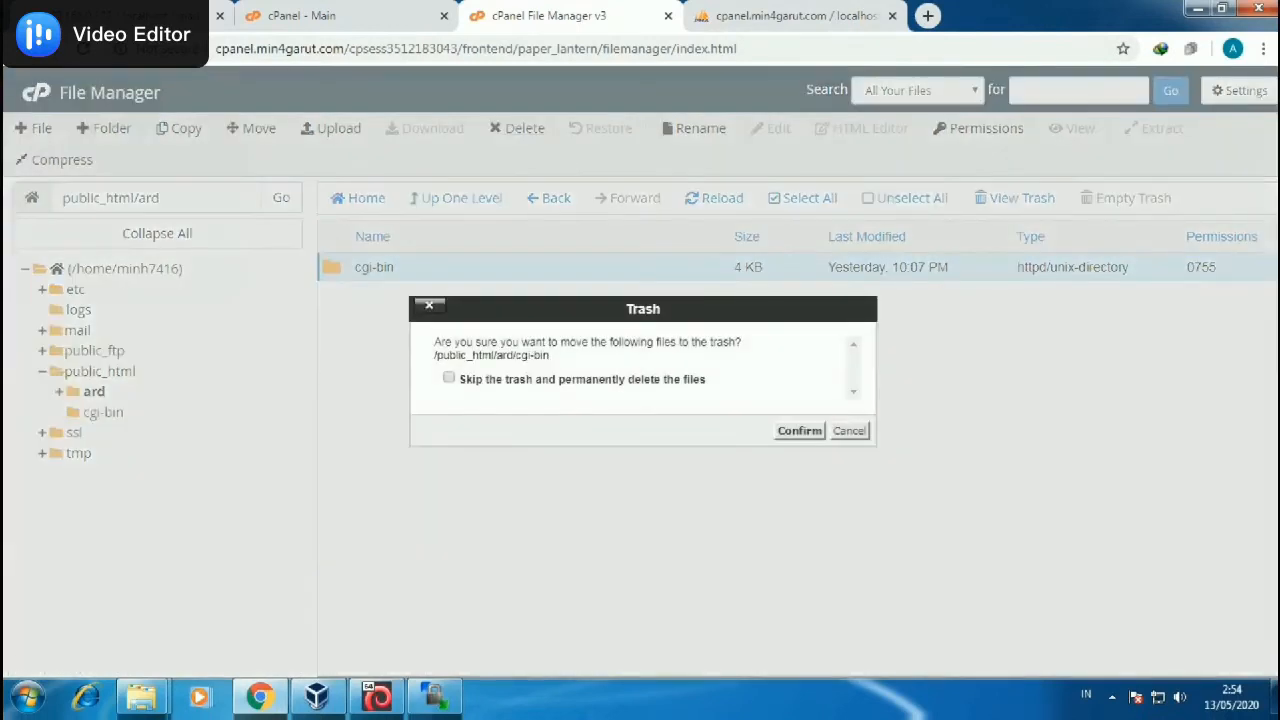
{"action": "left_click", "coordinate": [449, 378]}
{"action": "left_click", "coordinate": [799, 430]}
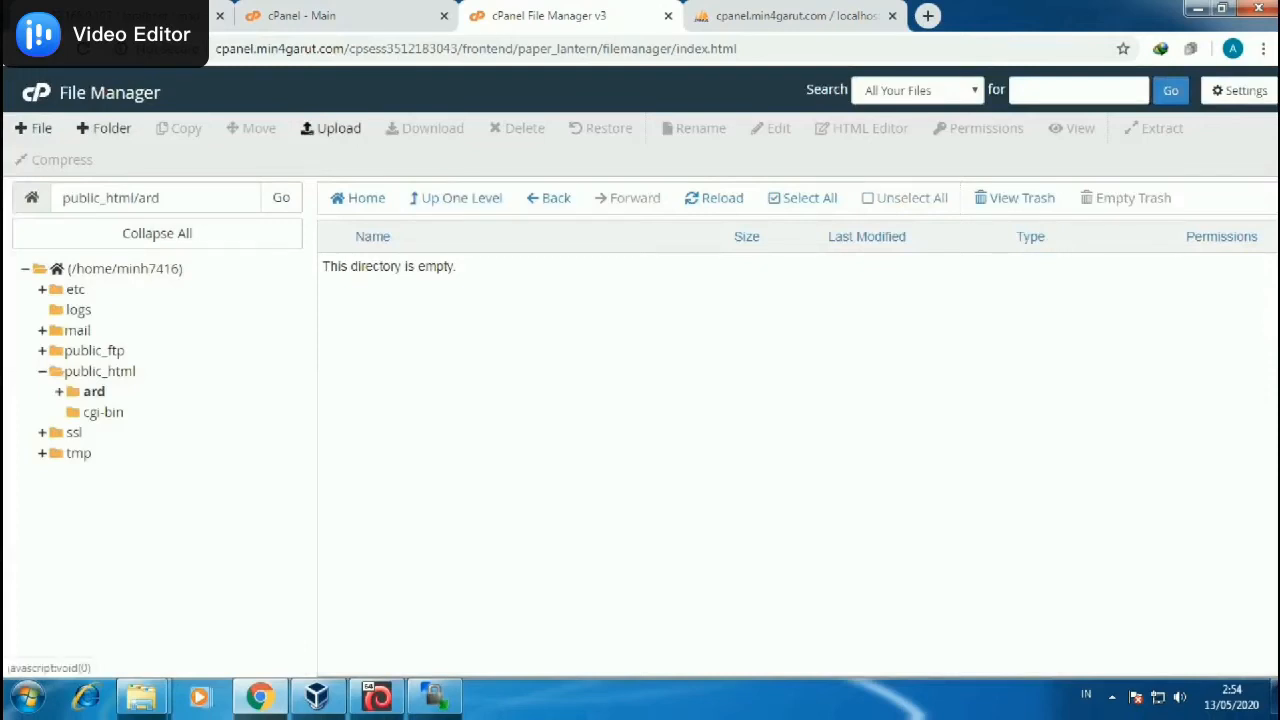
{"action": "left_click", "coordinate": [306, 128]}
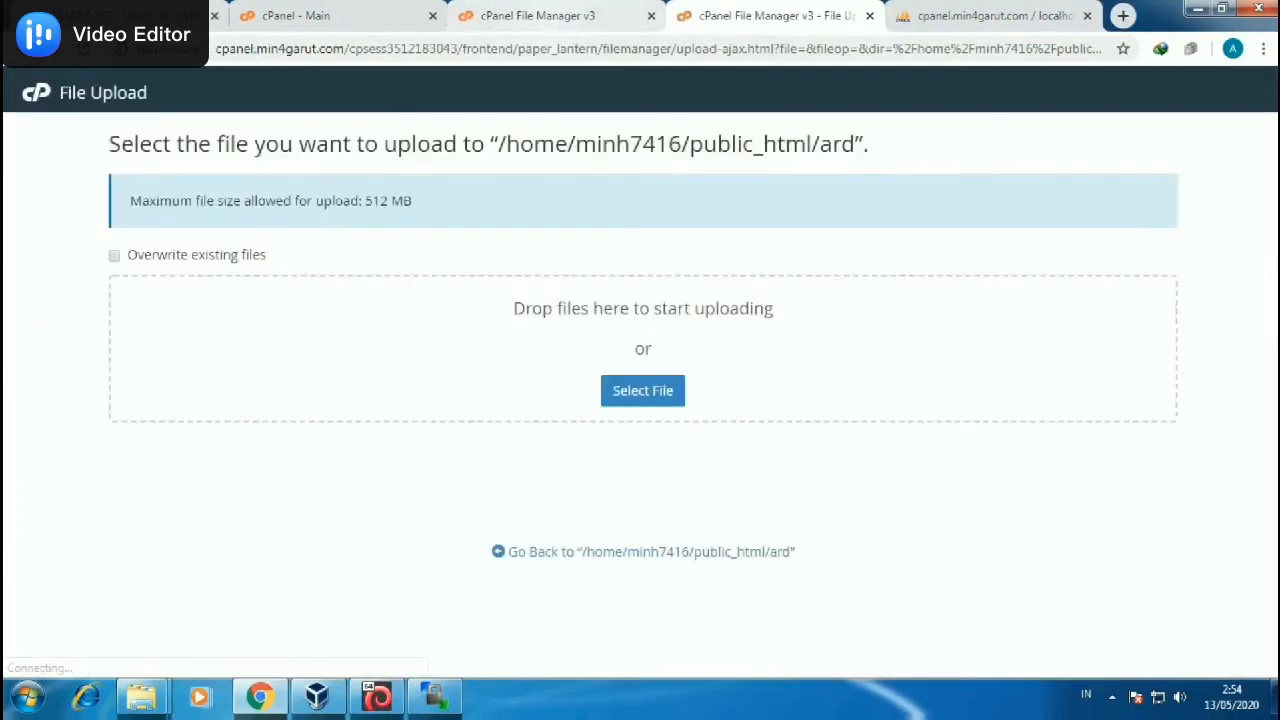
Start uploading datawebard.zip from the local datawebard folder to public_html/ard.
{"action": "left_click", "coordinate": [640, 389]}
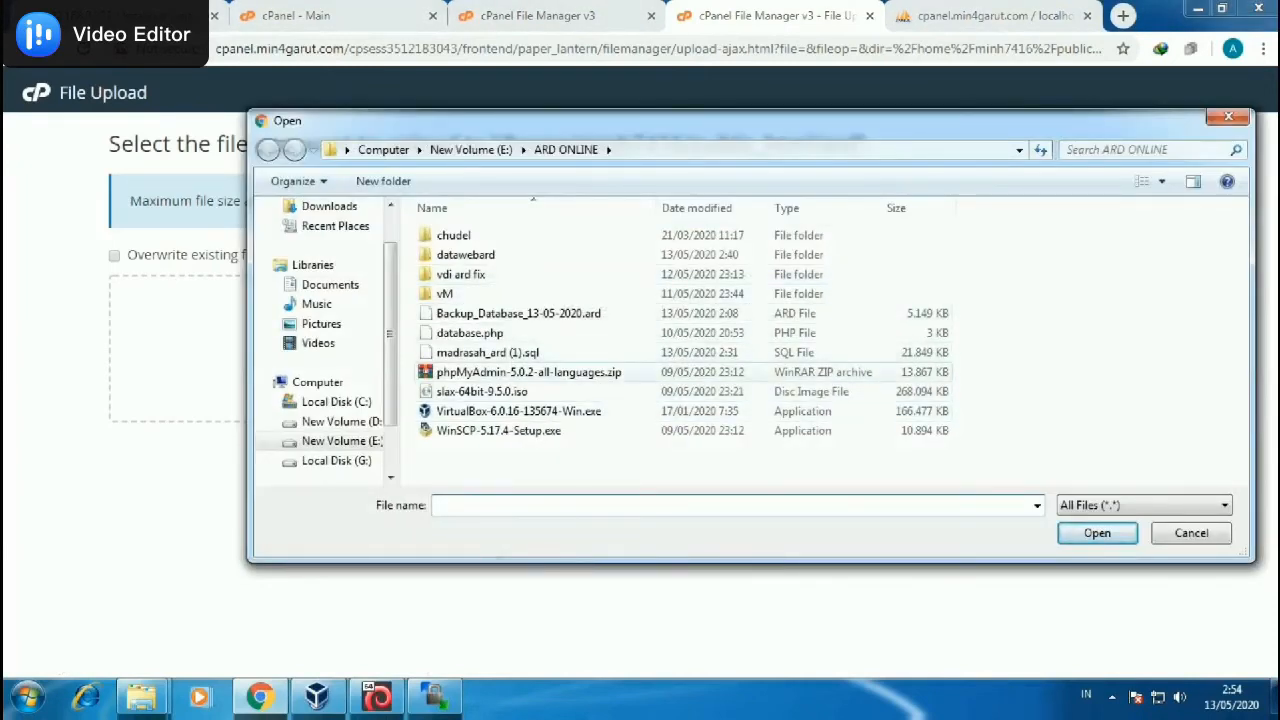
{"action": "double_click", "coordinate": [465, 254]}
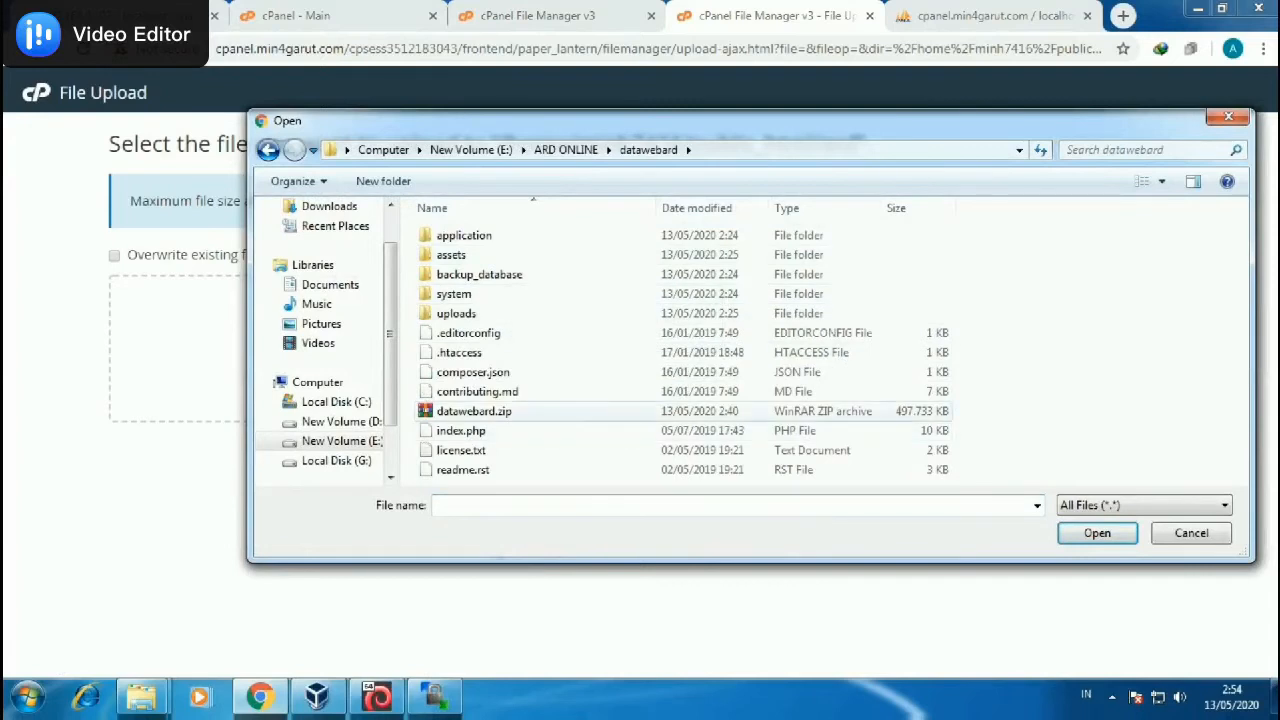
{"action": "left_click", "coordinate": [474, 411]}
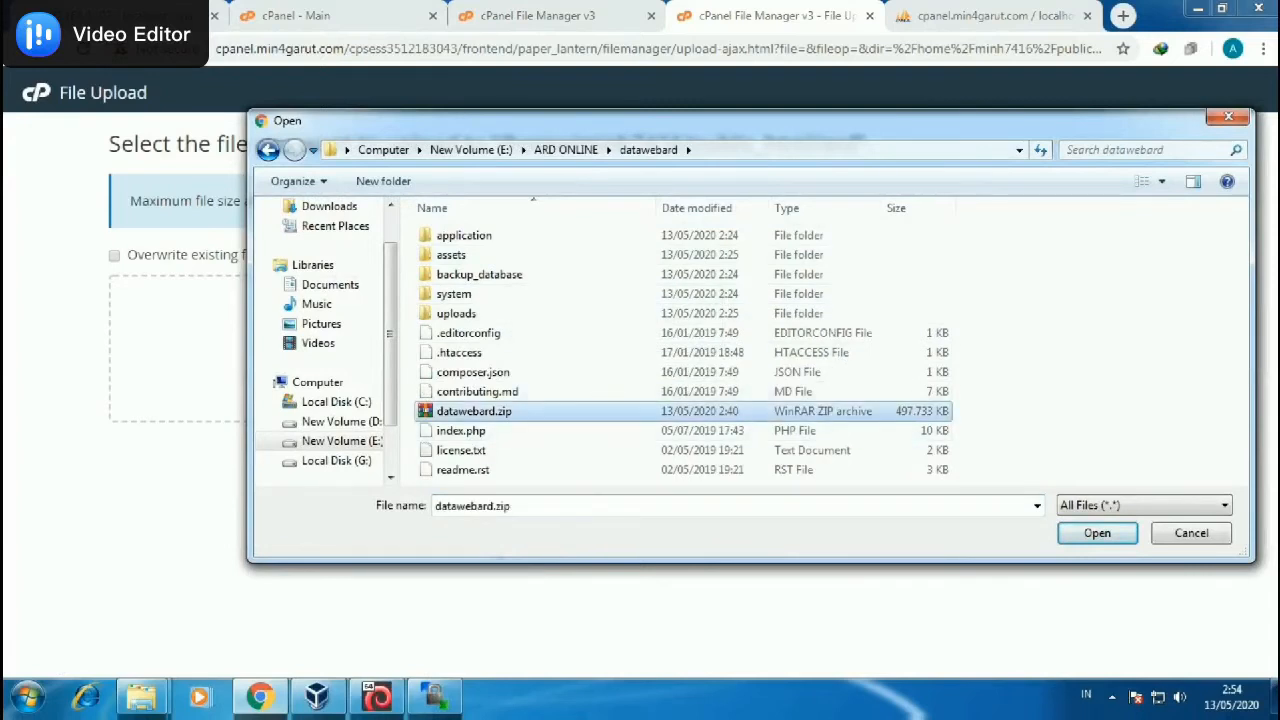
{"action": "left_click", "coordinate": [1097, 532]}
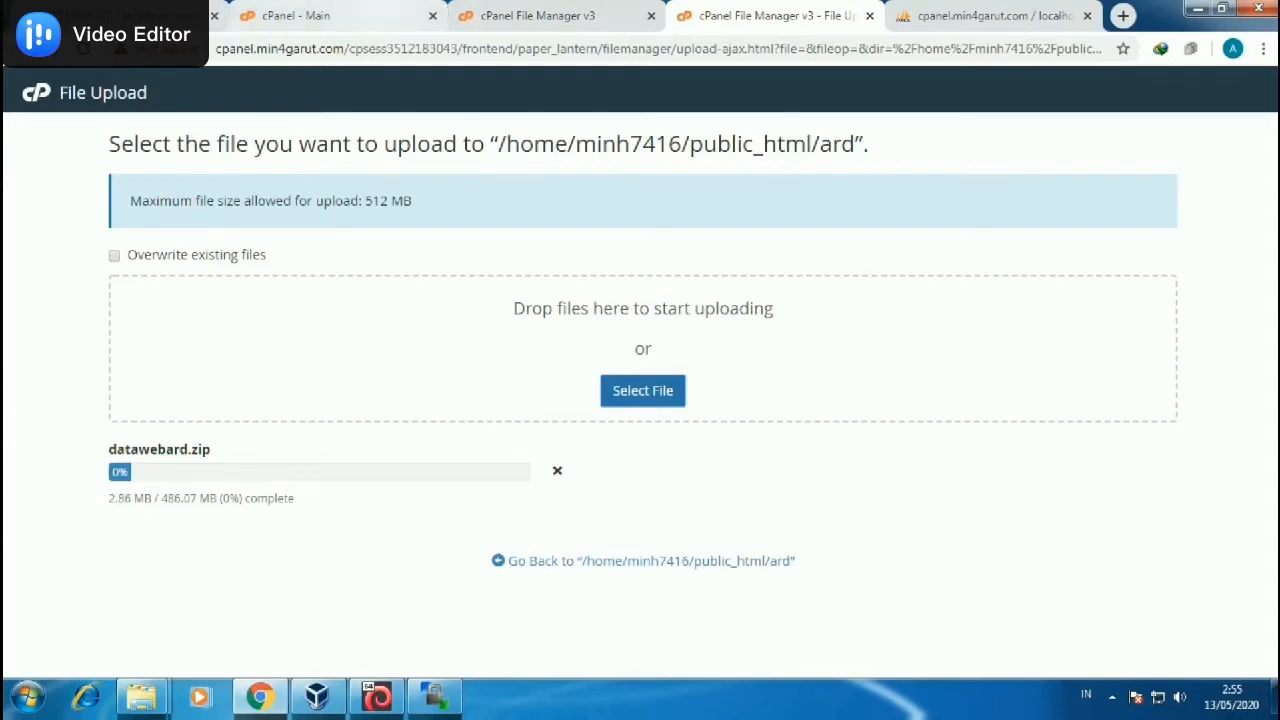
{"action": "left_click", "coordinate": [296, 15]}
Scroll the cPanel home page and open the PHP version manager.
{"action": "scroll", "coordinate": [428, 143], "scroll_direction": "down", "scroll_amount": 9}
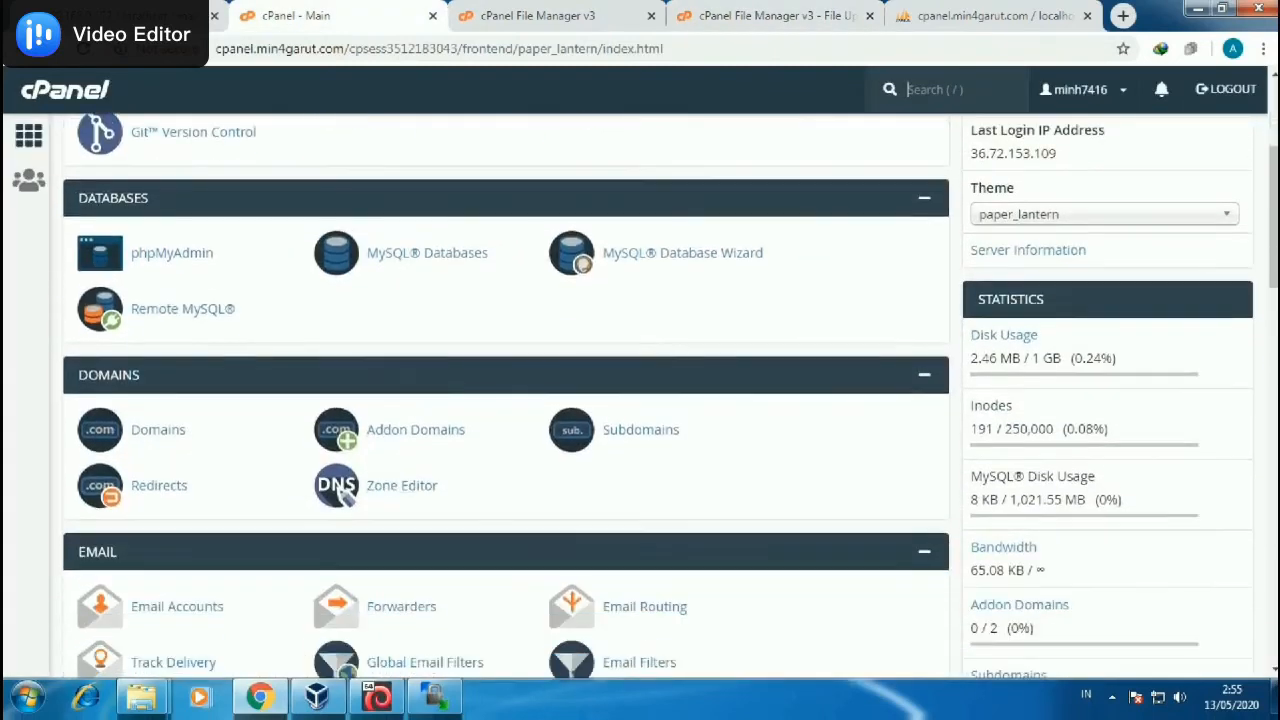
{"action": "scroll", "coordinate": [428, 143], "scroll_direction": "down", "scroll_amount": 5}
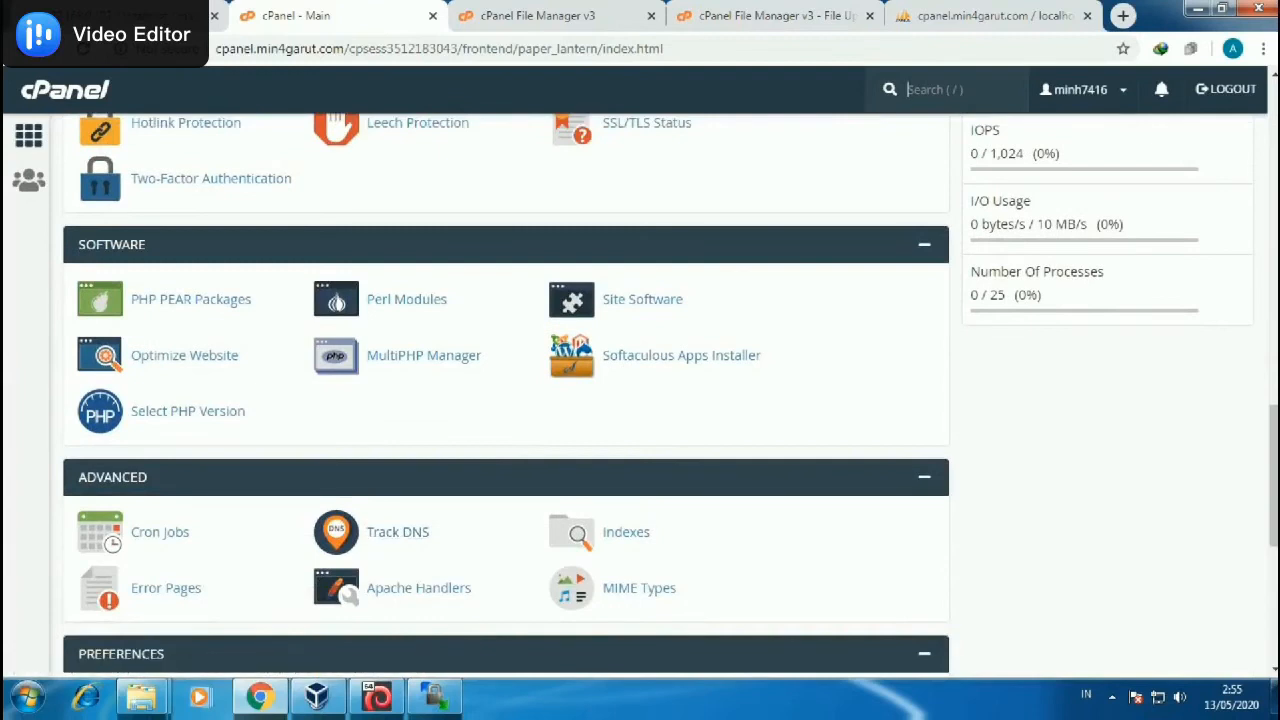
{"action": "left_click", "coordinate": [423, 355]}
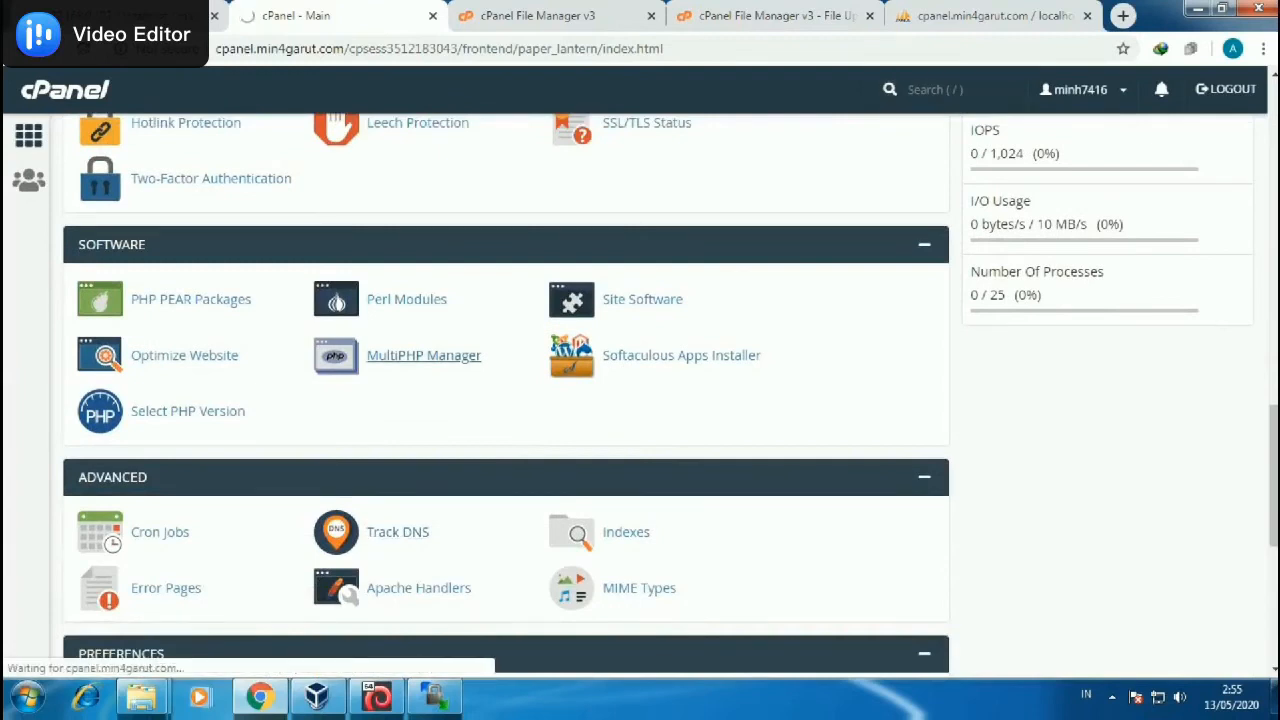
{"action": "scroll", "coordinate": [681, 355], "scroll_direction": "up", "scroll_amount": 8}
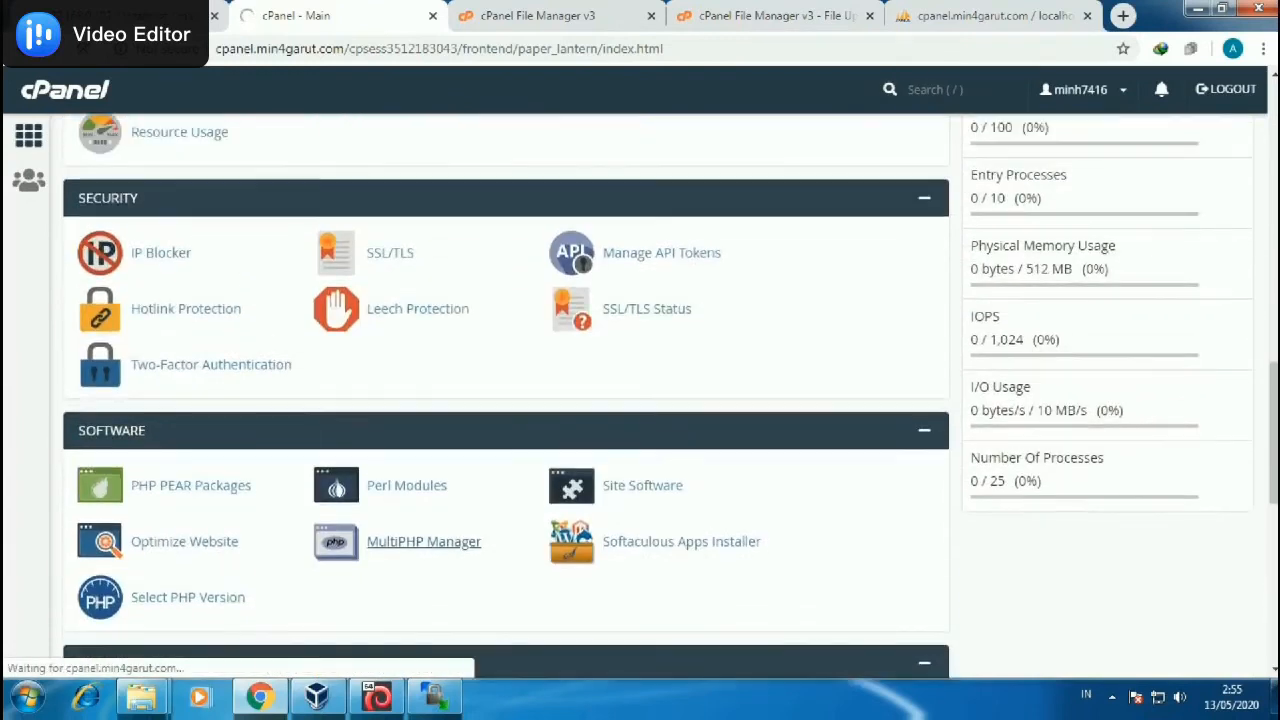
{"action": "scroll", "coordinate": [505, 390], "scroll_direction": "up", "scroll_amount": 4}
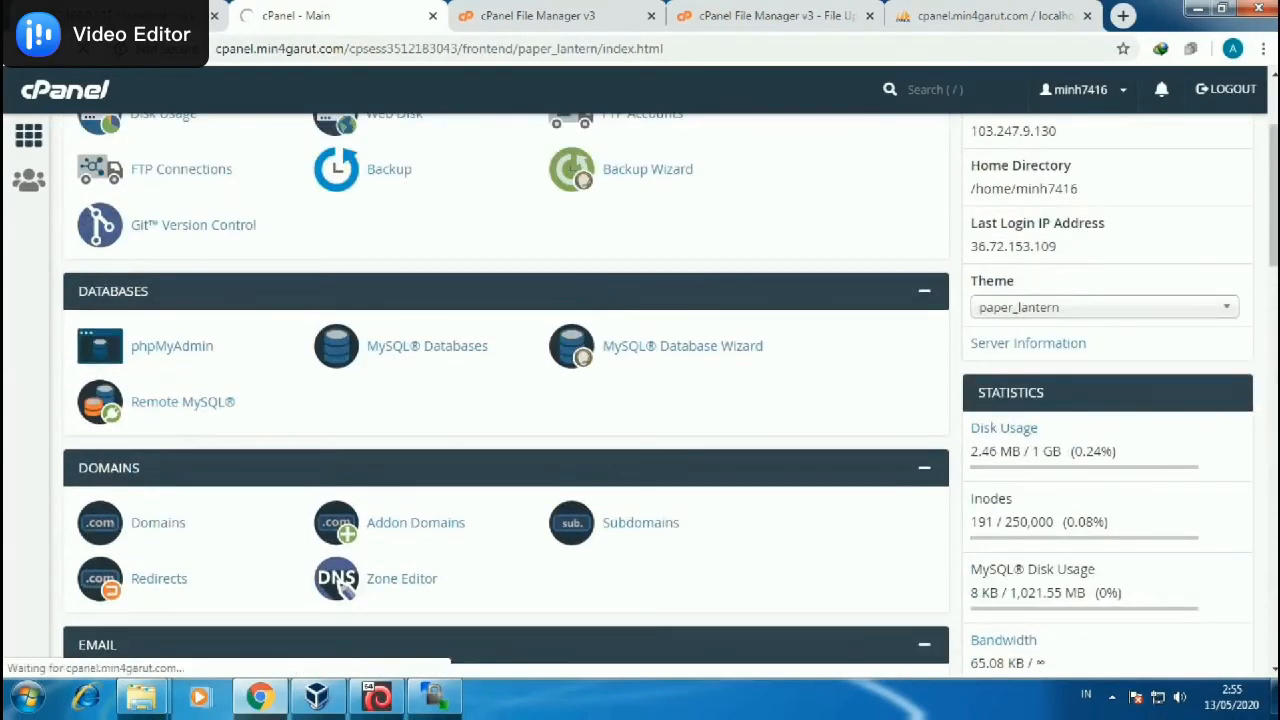
{"action": "scroll", "coordinate": [345, 588], "scroll_direction": "down", "scroll_amount": 1}
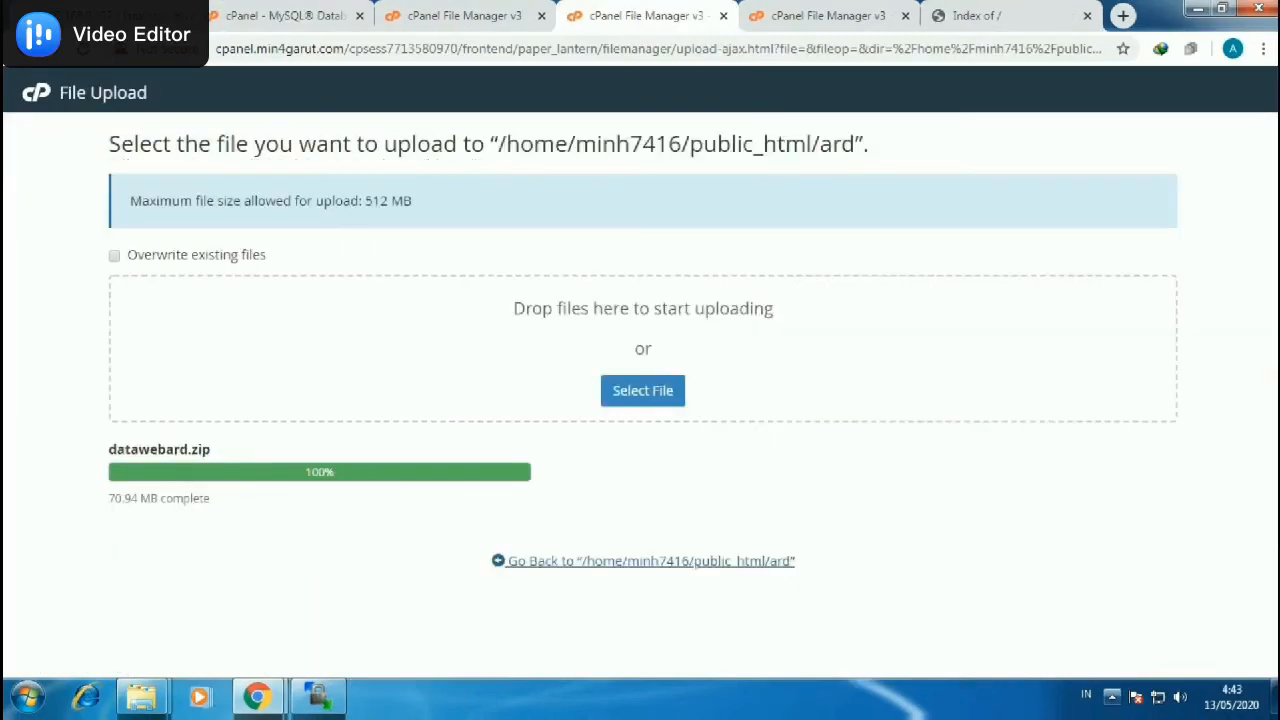
{"action": "left_click", "coordinate": [1112, 697]}
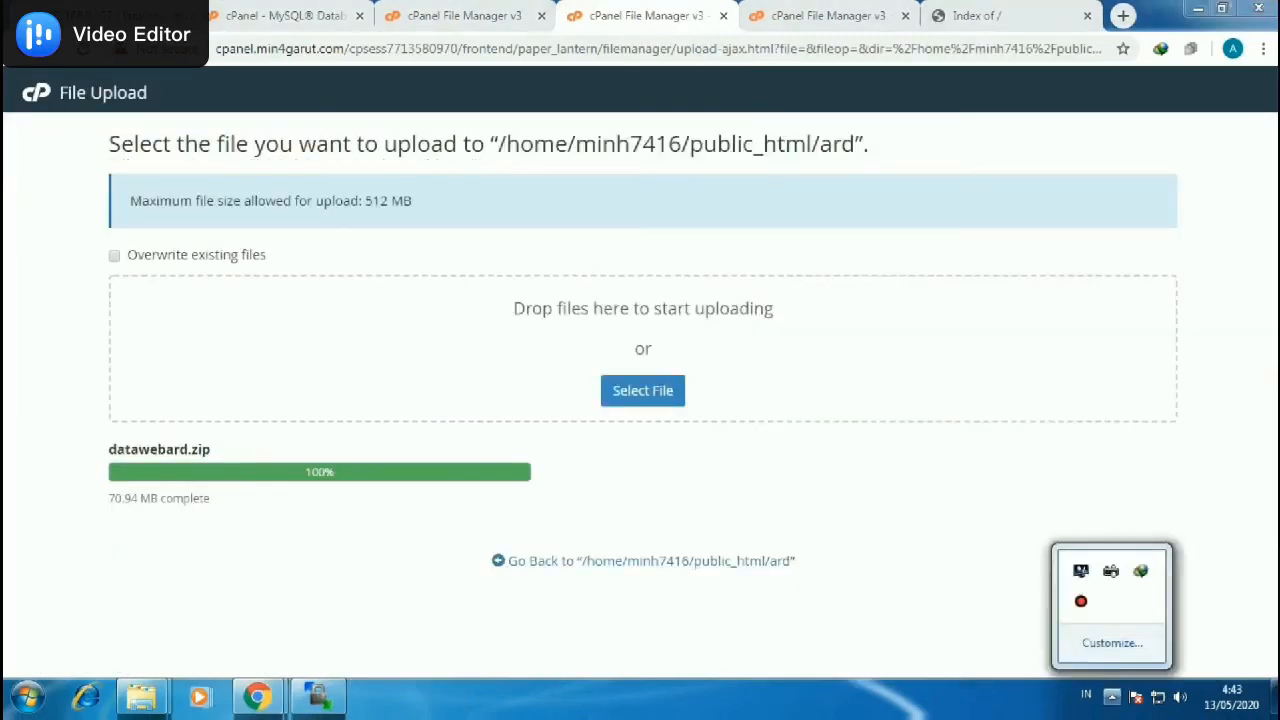
{"action": "left_click", "coordinate": [1080, 600]}
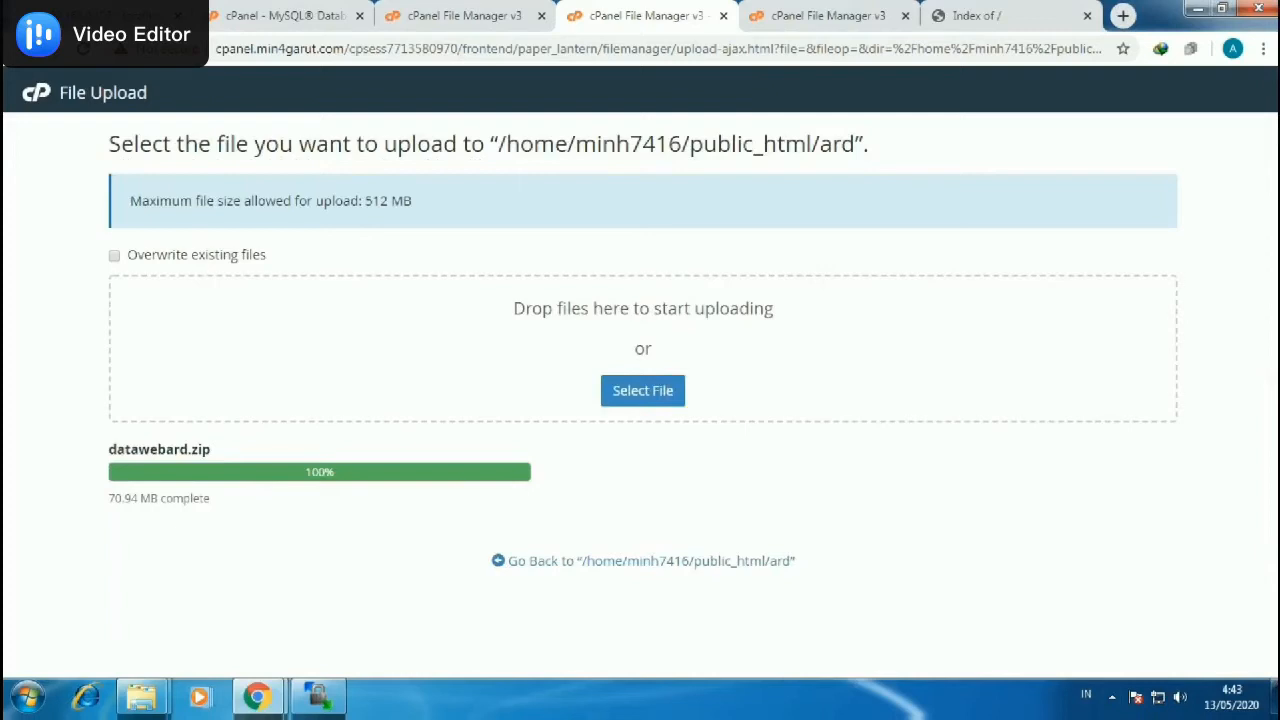
{"action": "mouse_move", "coordinate": [150, 700]}
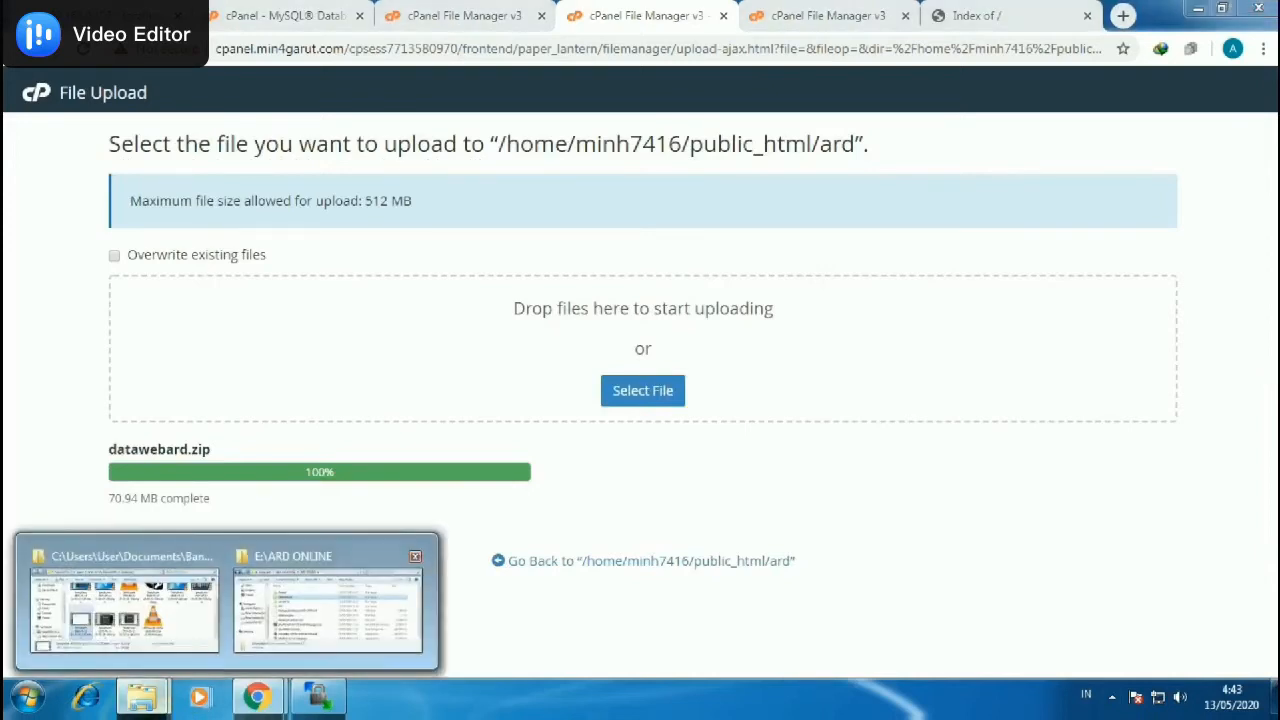
{"action": "left_click", "coordinate": [328, 605]}
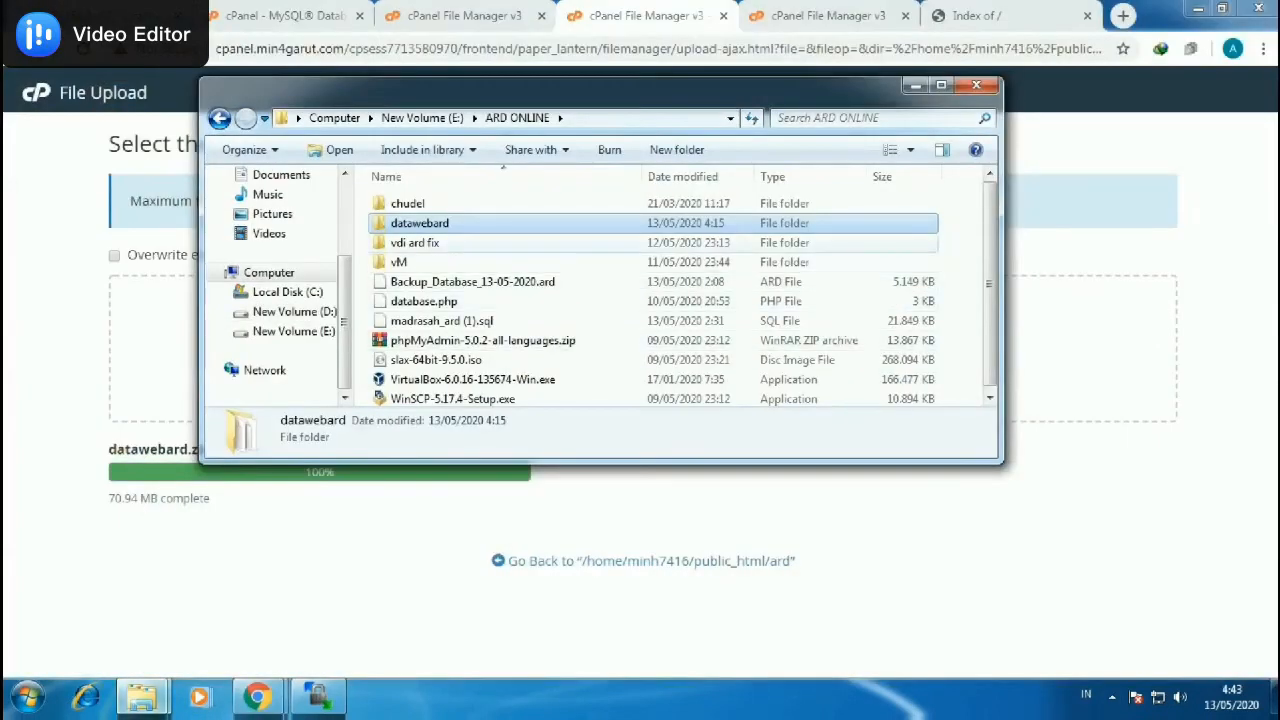
{"action": "double_click", "coordinate": [420, 223]}
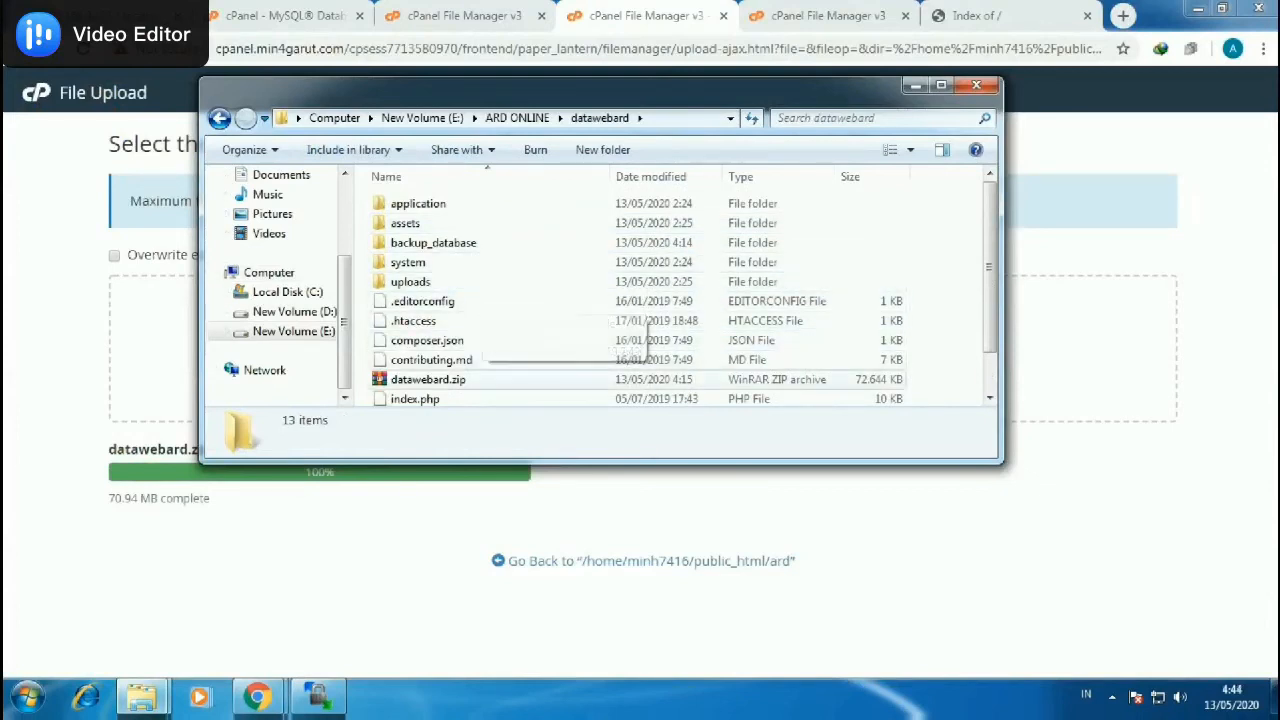
{"action": "left_click", "coordinate": [428, 379]}
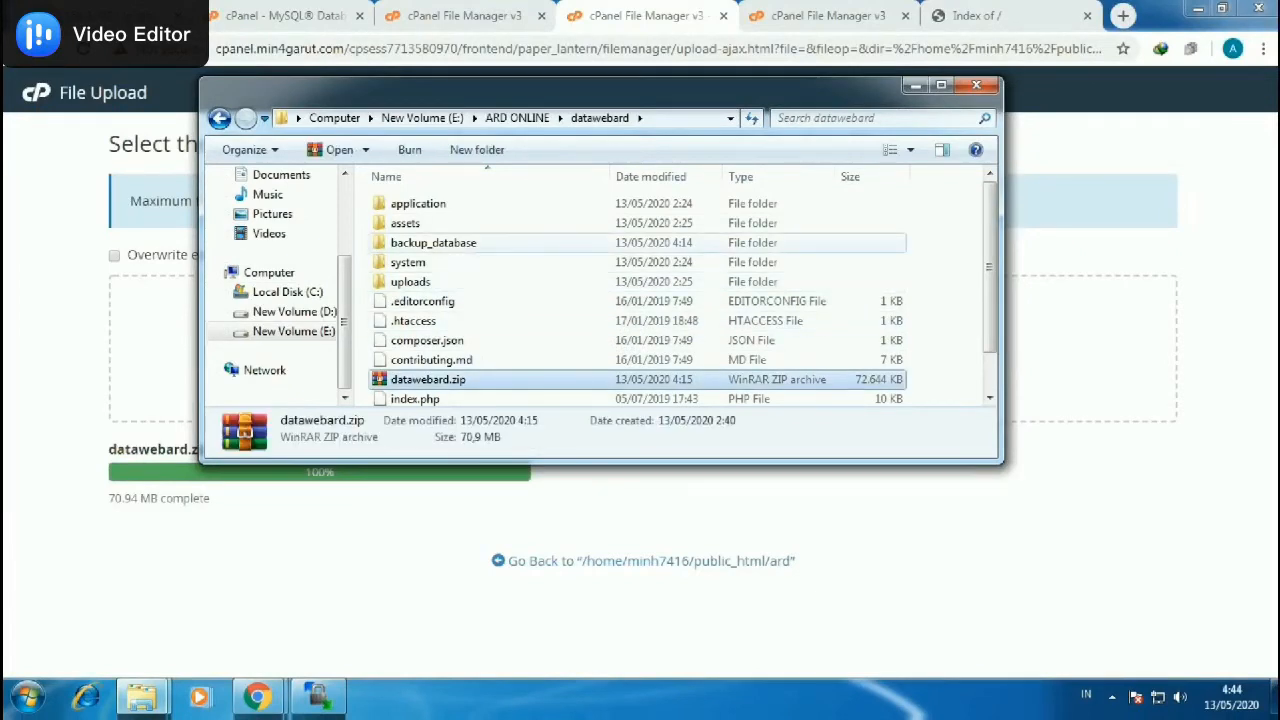
{"action": "double_click", "coordinate": [433, 242]}
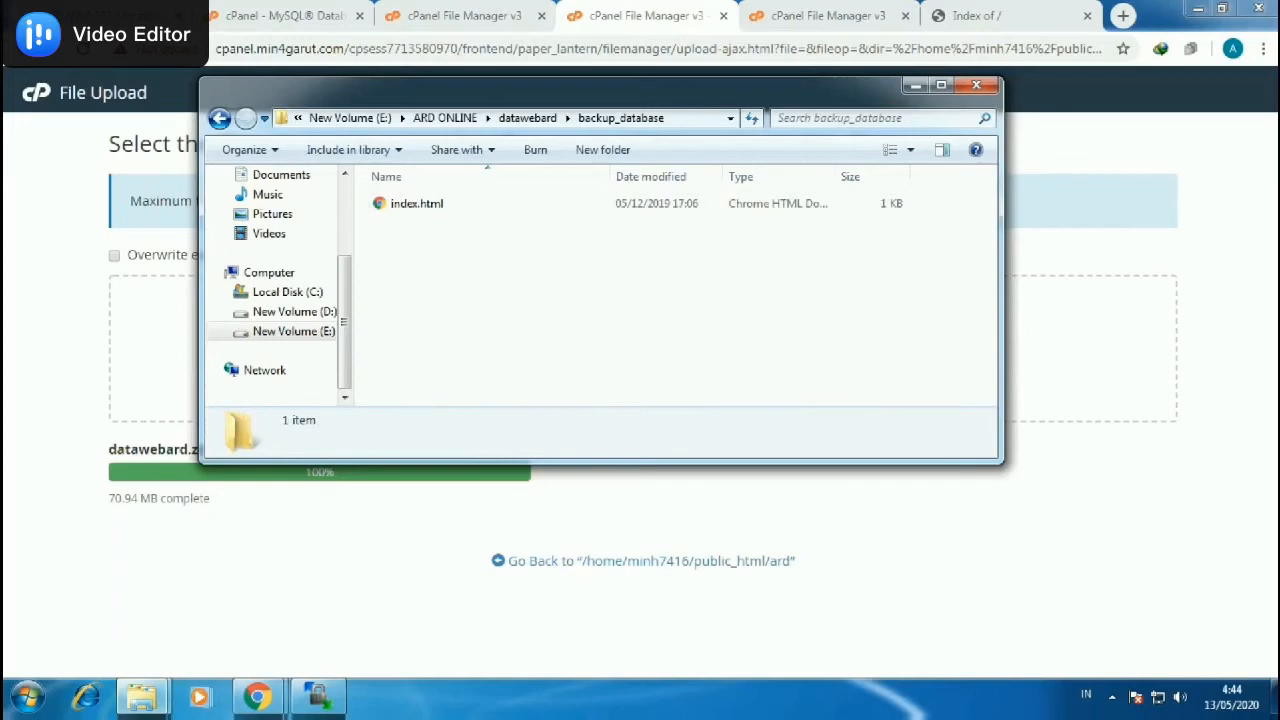
{"action": "scroll", "coordinate": [278, 290], "scroll_direction": "up", "scroll_amount": 2}
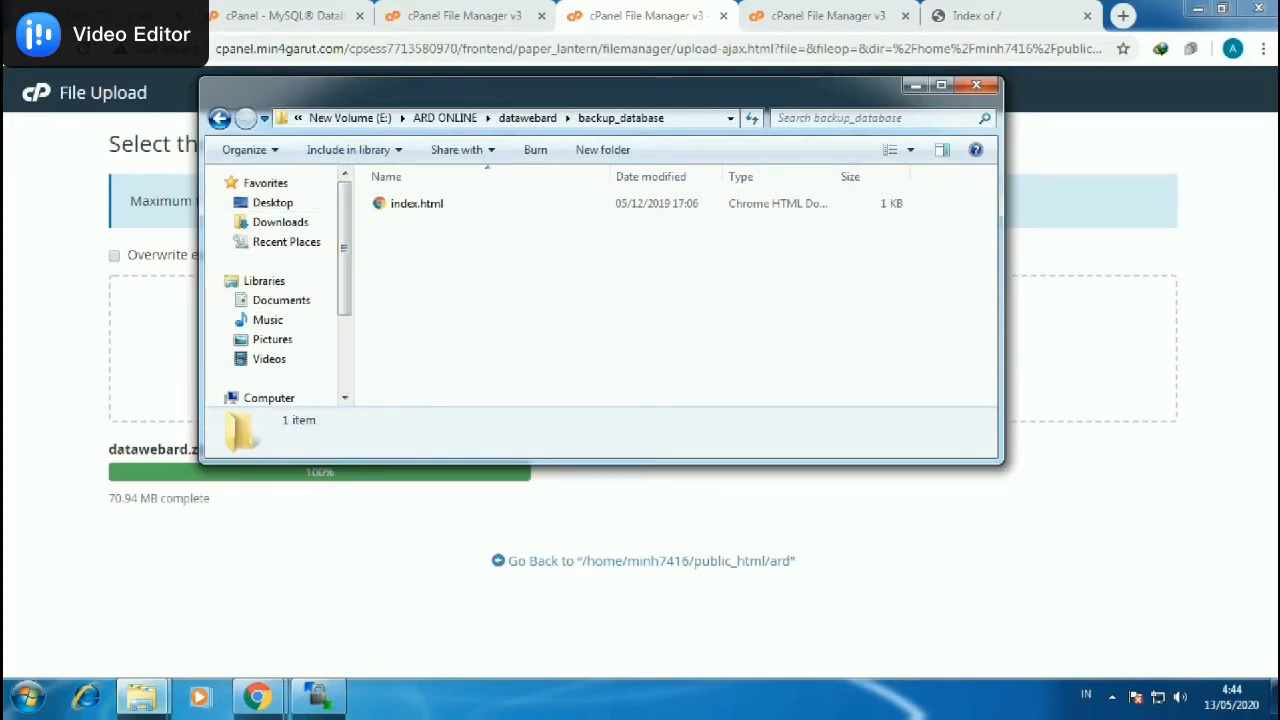
{"action": "left_click", "coordinate": [219, 118]}
{"action": "double_click", "coordinate": [422, 223]}
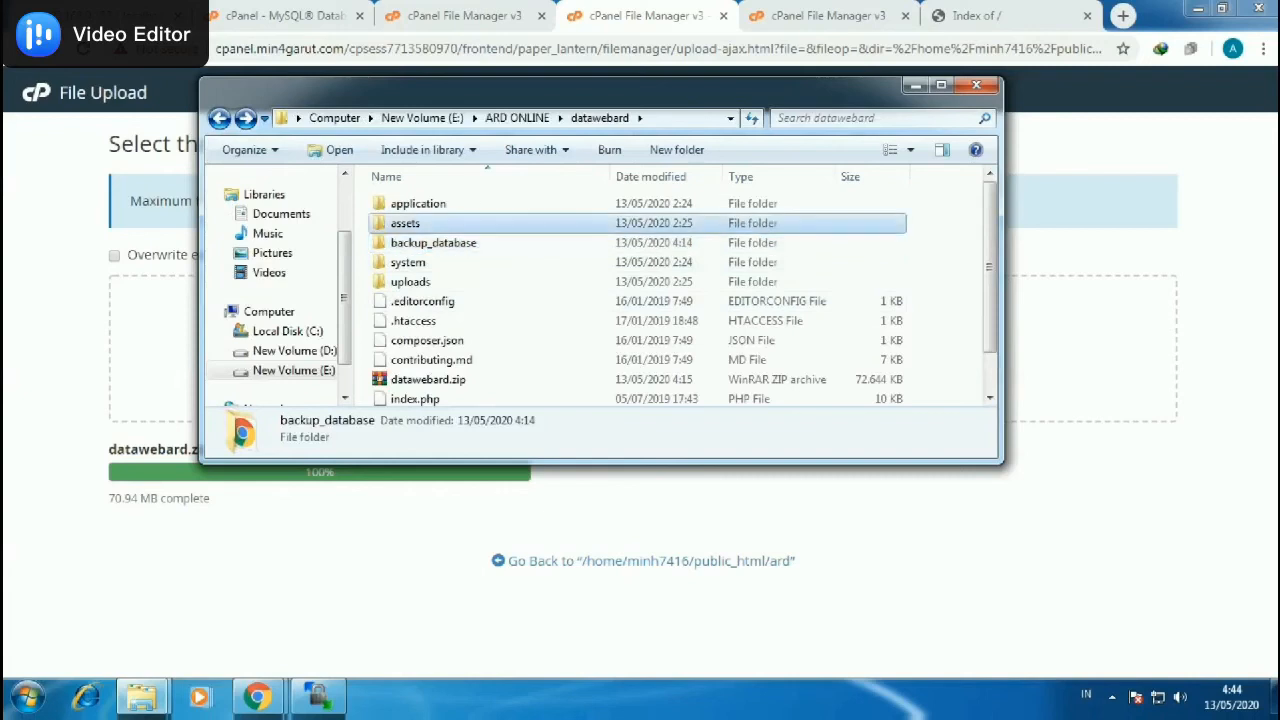
{"action": "double_click", "coordinate": [490, 301]}
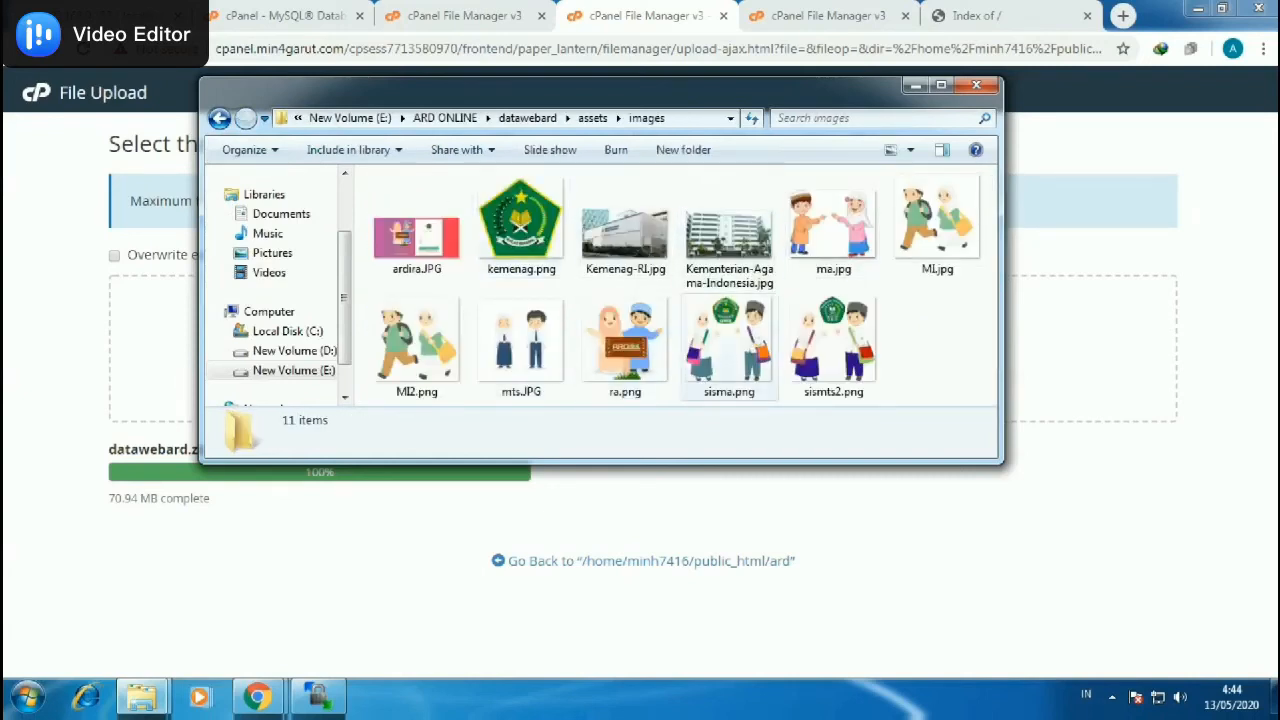
{"action": "left_click", "coordinate": [219, 118]}
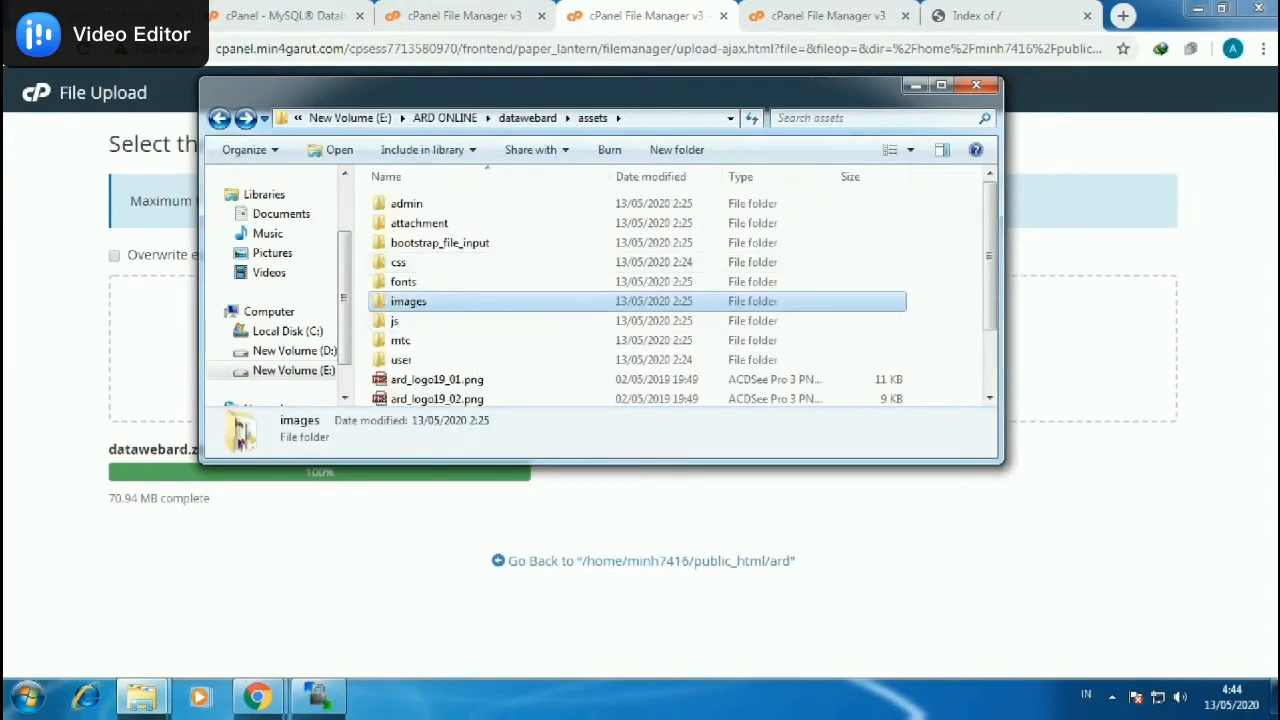
{"action": "double_click", "coordinate": [500, 302]}
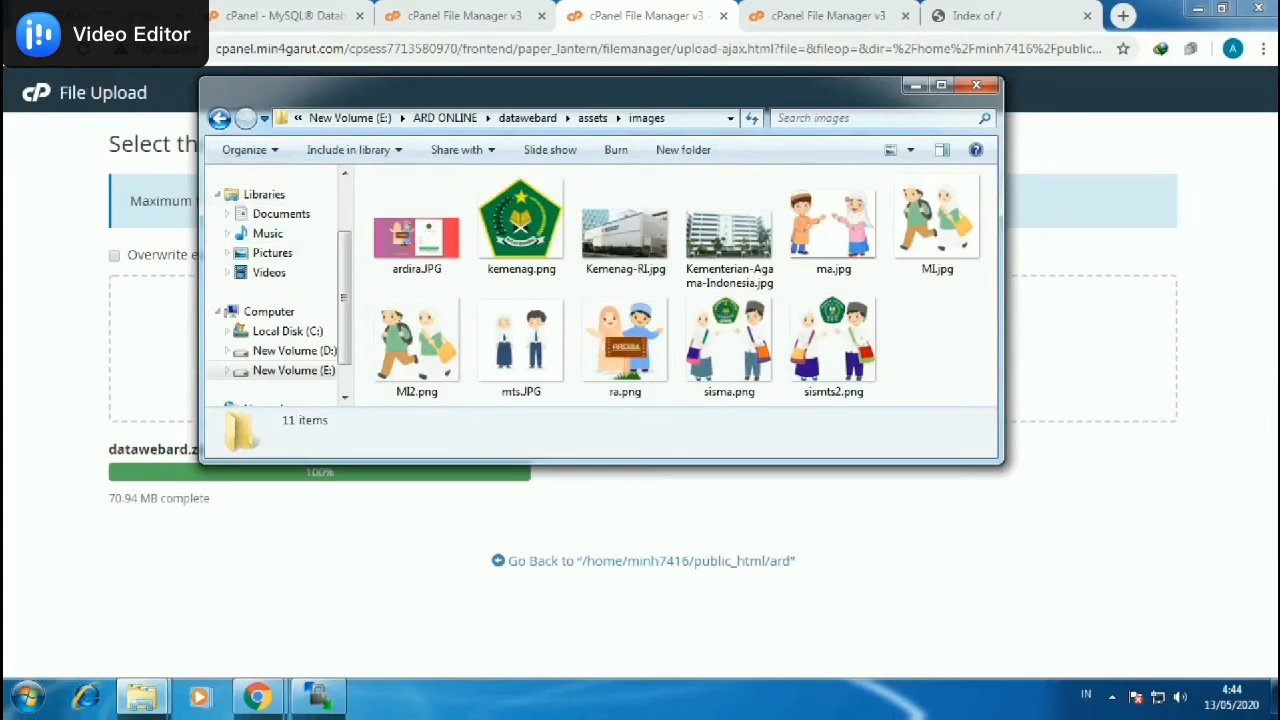
{"action": "left_click", "coordinate": [219, 118]}
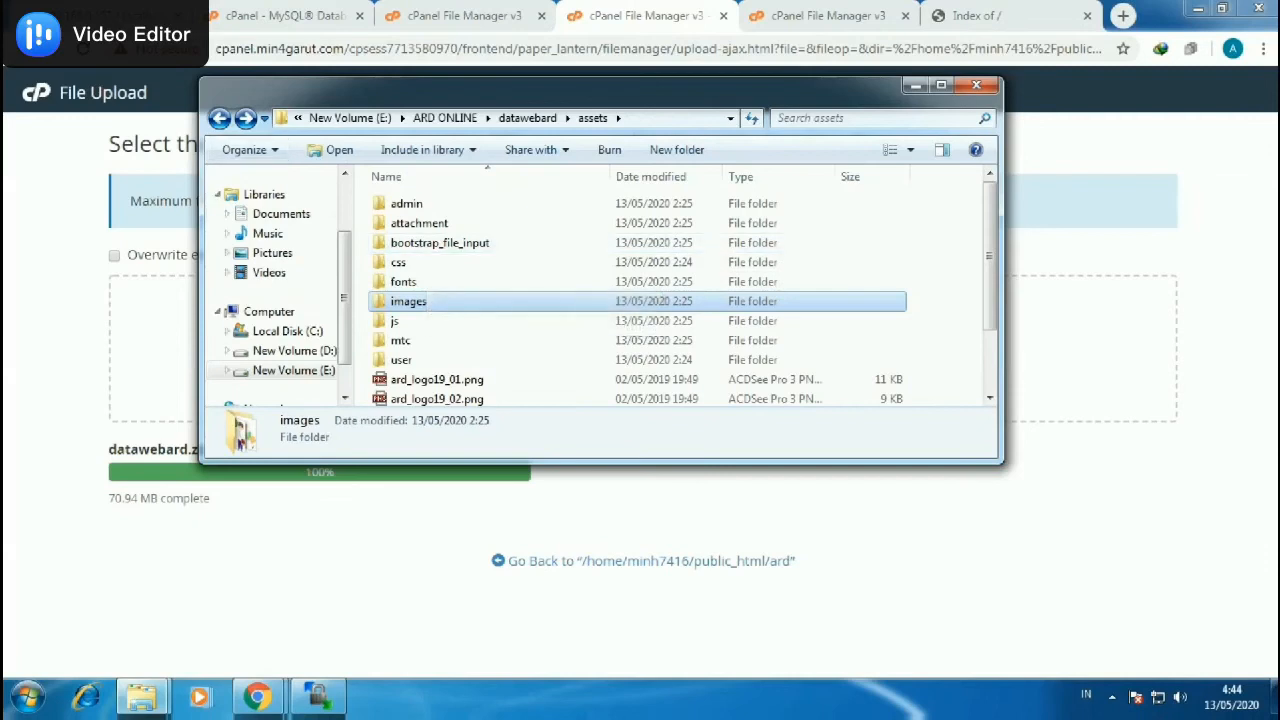
{"action": "left_click", "coordinate": [419, 223]}
{"action": "double_click", "coordinate": [419, 223]}
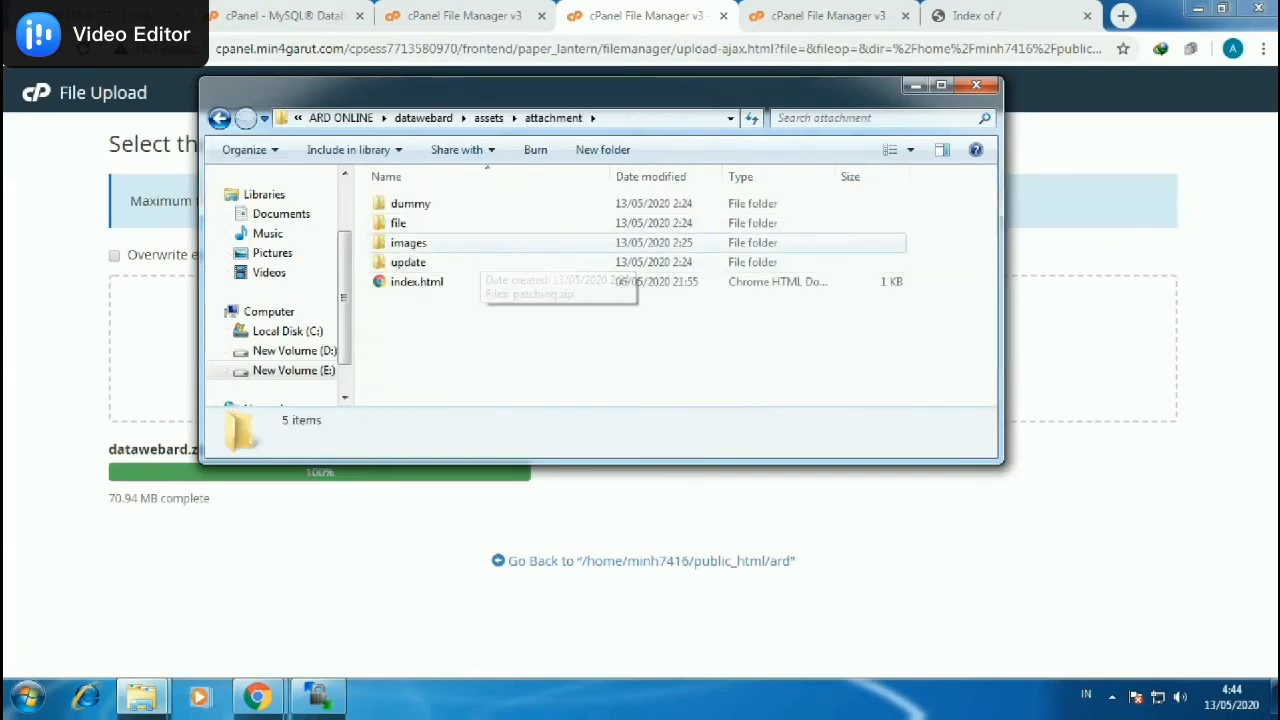
{"action": "double_click", "coordinate": [405, 246]}
{"action": "double_click", "coordinate": [825, 220]}
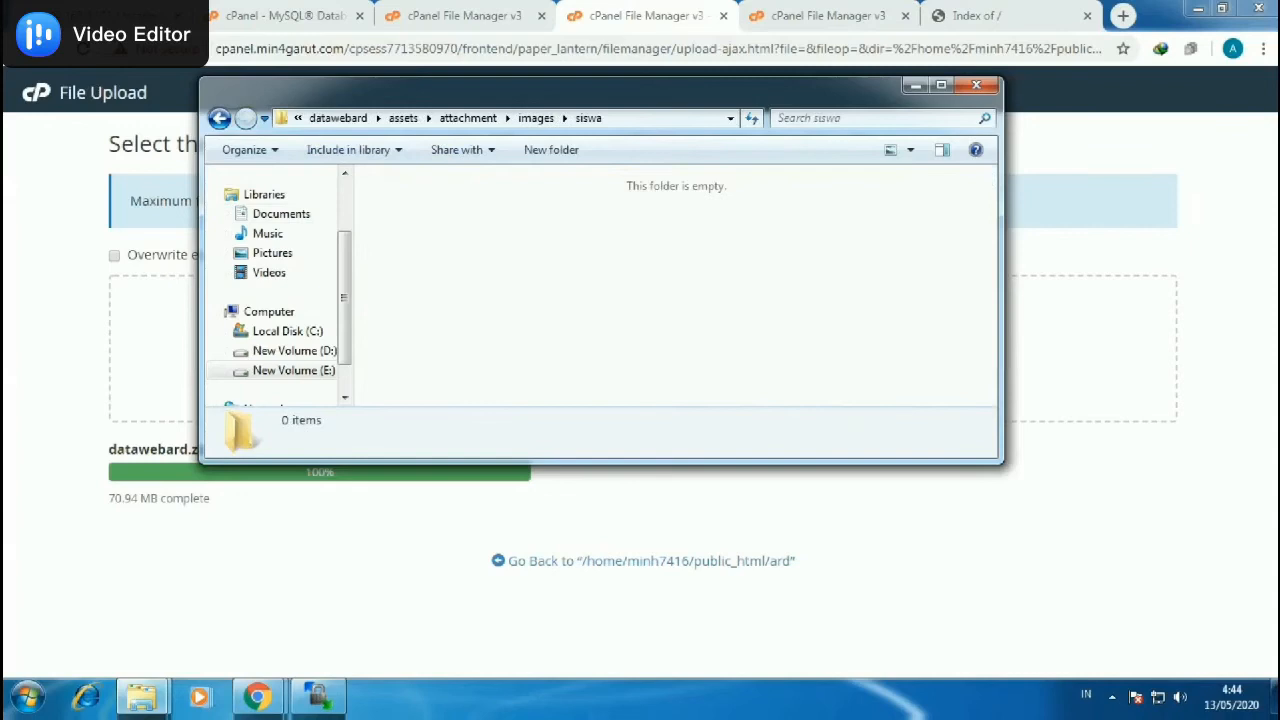
{"action": "left_click", "coordinate": [219, 118]}
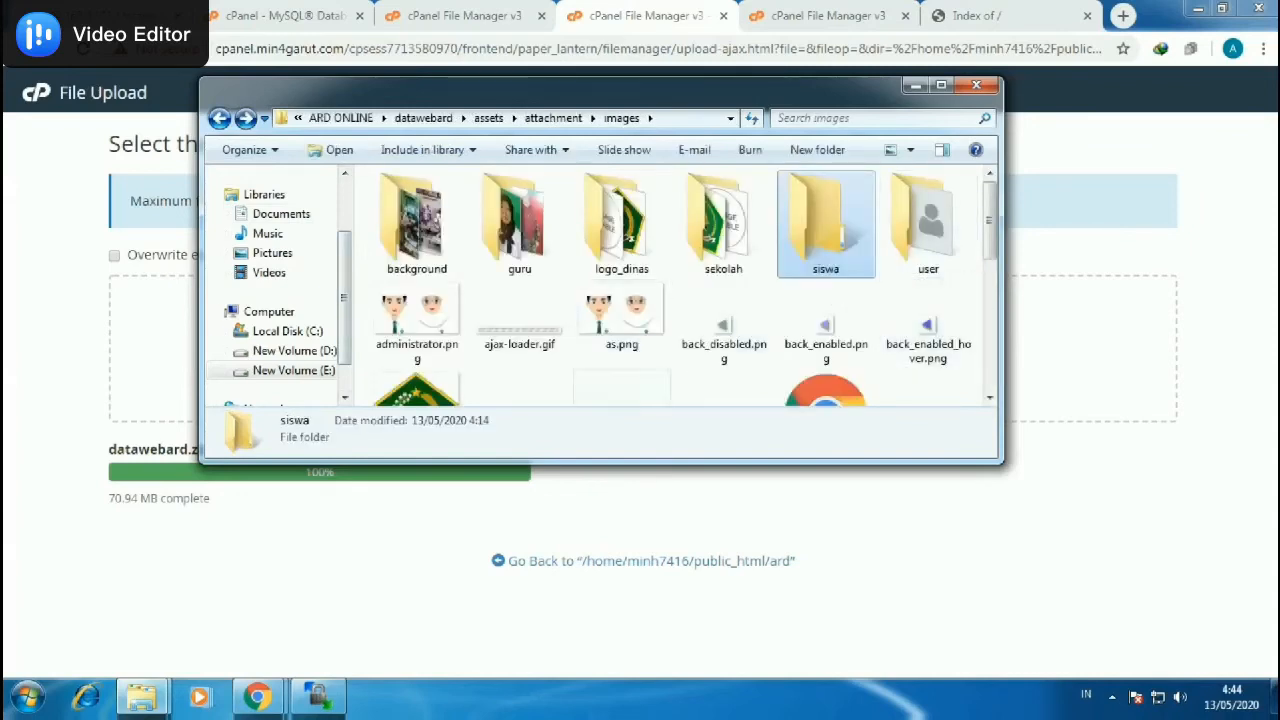
{"action": "scroll", "coordinate": [275, 290], "scroll_direction": "up", "scroll_amount": 1}
{"action": "scroll", "coordinate": [275, 290], "scroll_direction": "down", "scroll_amount": 2}
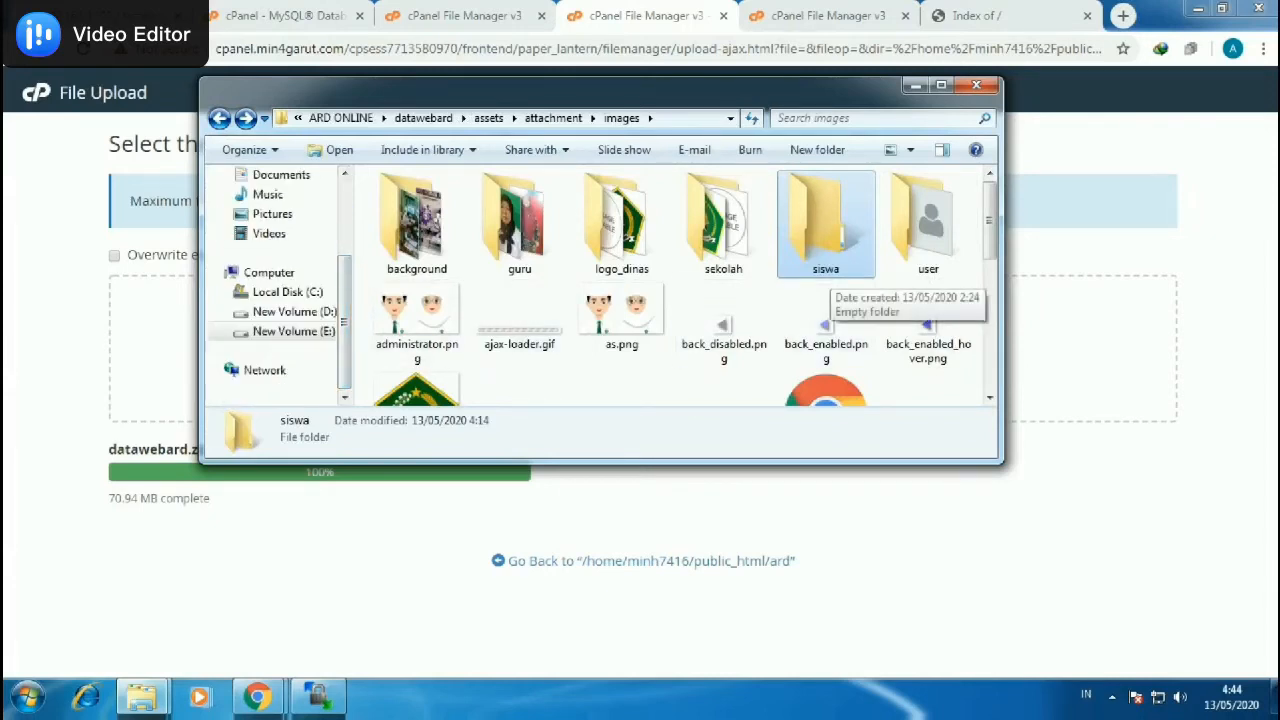
{"action": "scroll", "coordinate": [830, 245], "scroll_direction": "down", "scroll_amount": 1}
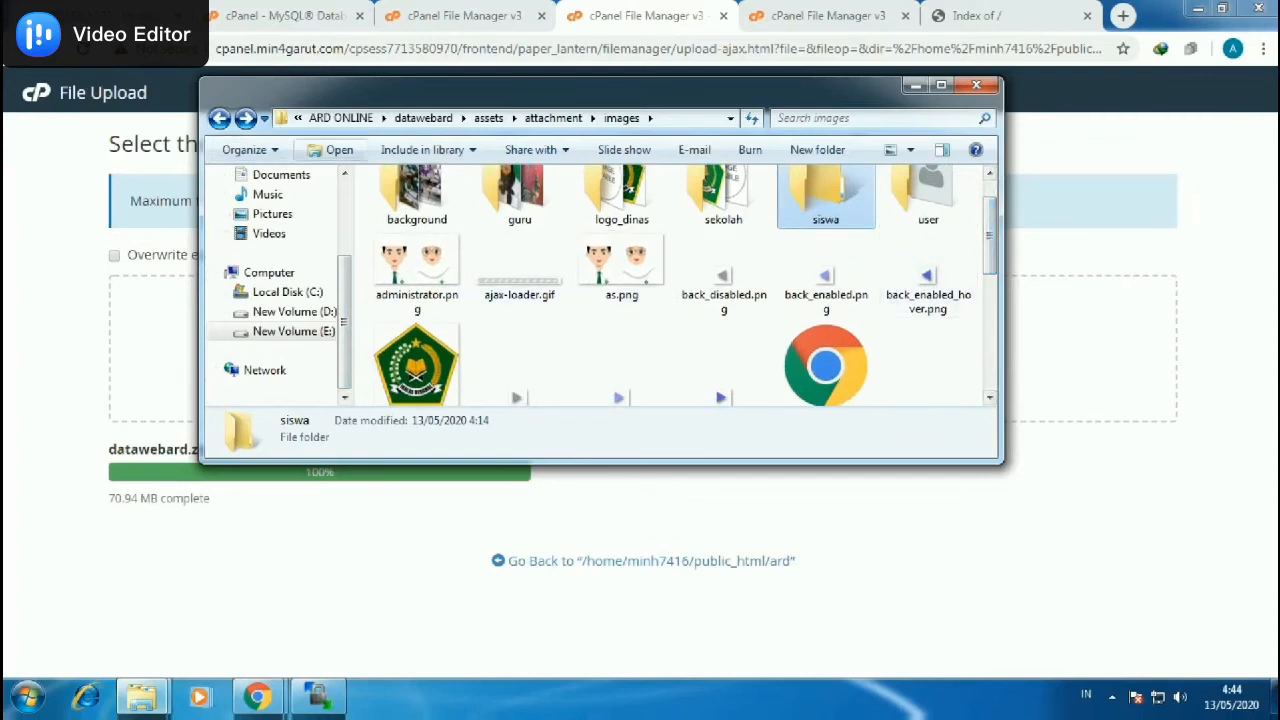
{"action": "left_click", "coordinate": [219, 118]}
{"action": "left_click", "coordinate": [915, 86]}
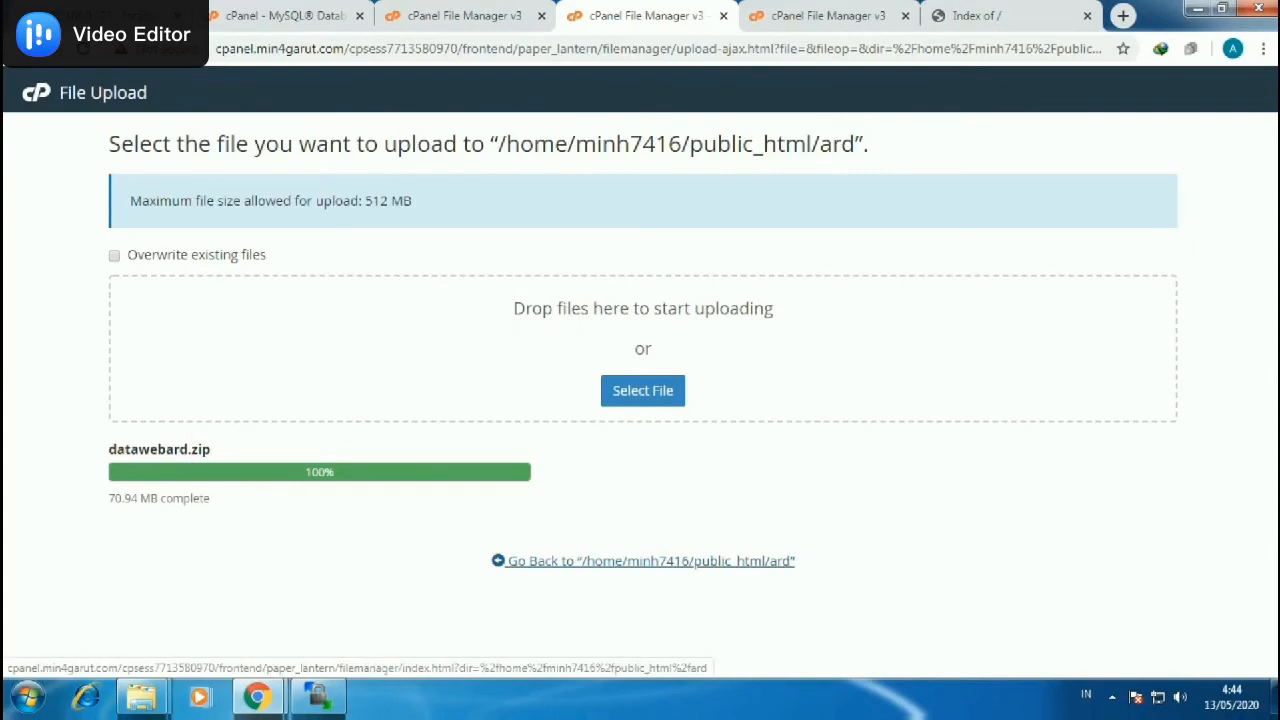
Return to File Manager, open public_html/ard and select datawebard.zip (70.94 MB).
{"action": "left_click", "coordinate": [650, 561]}
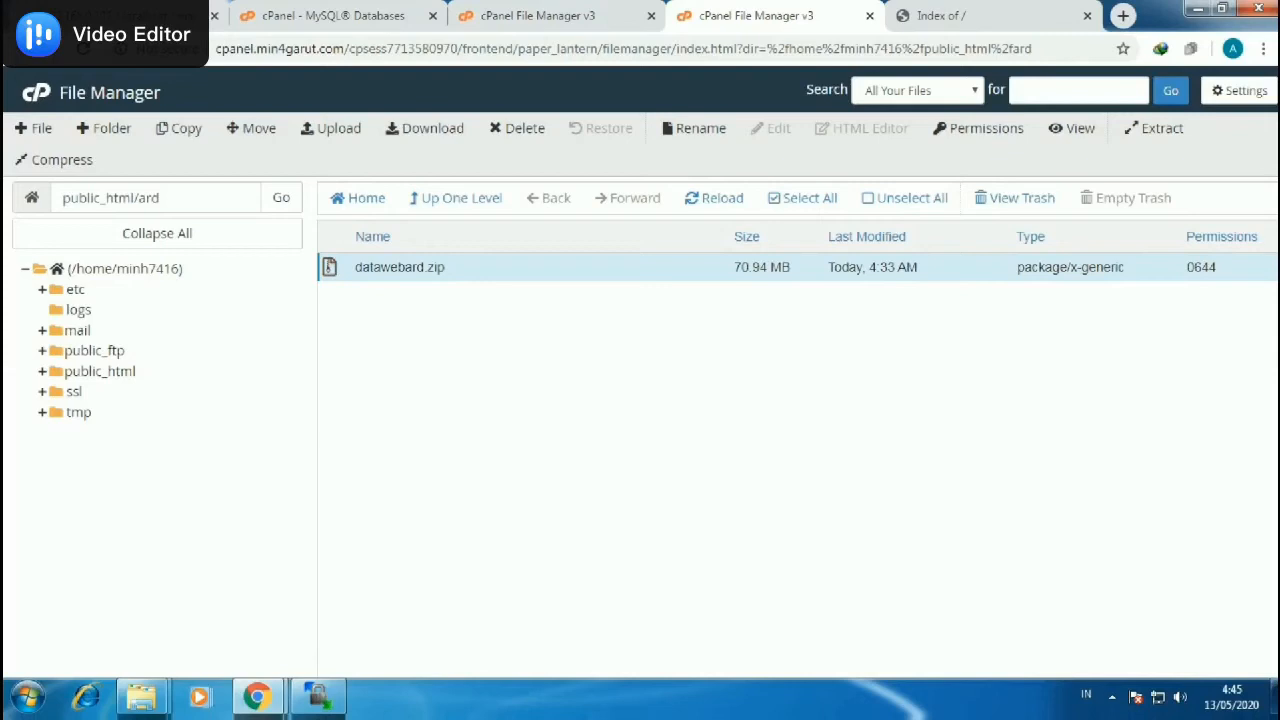
{"action": "left_click", "coordinate": [100, 371]}
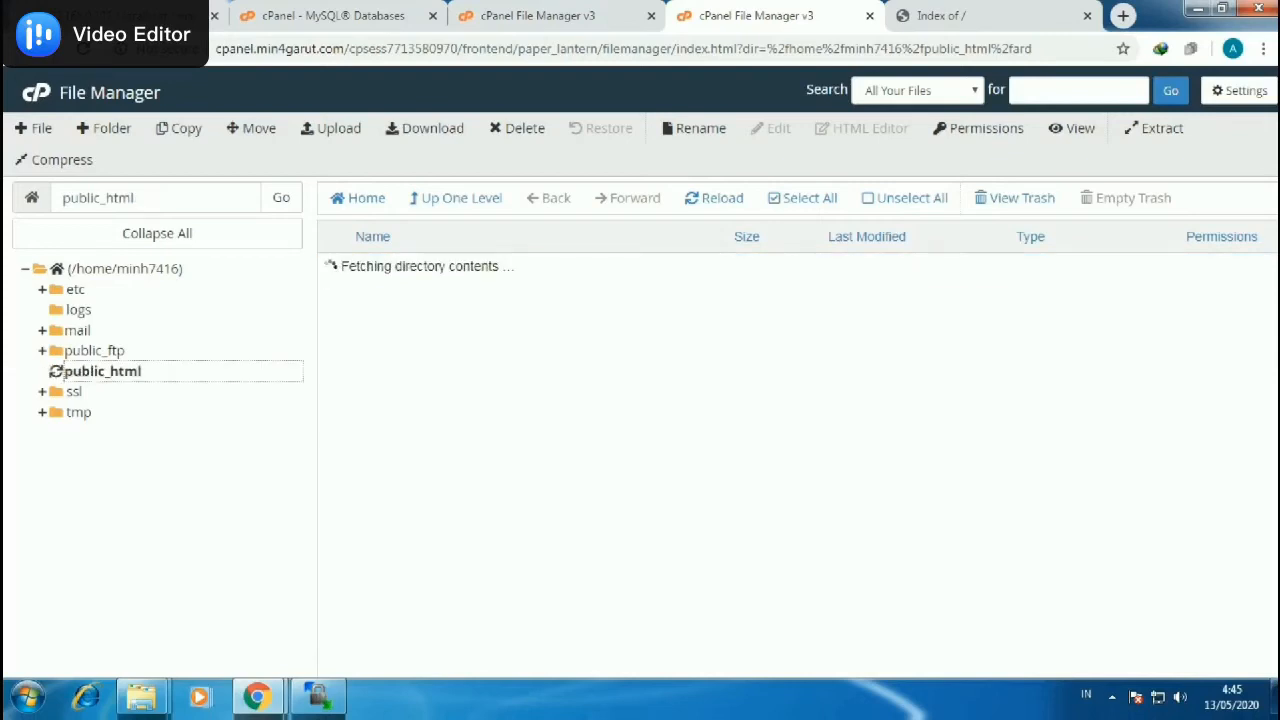
{"action": "double_click", "coordinate": [332, 267]}
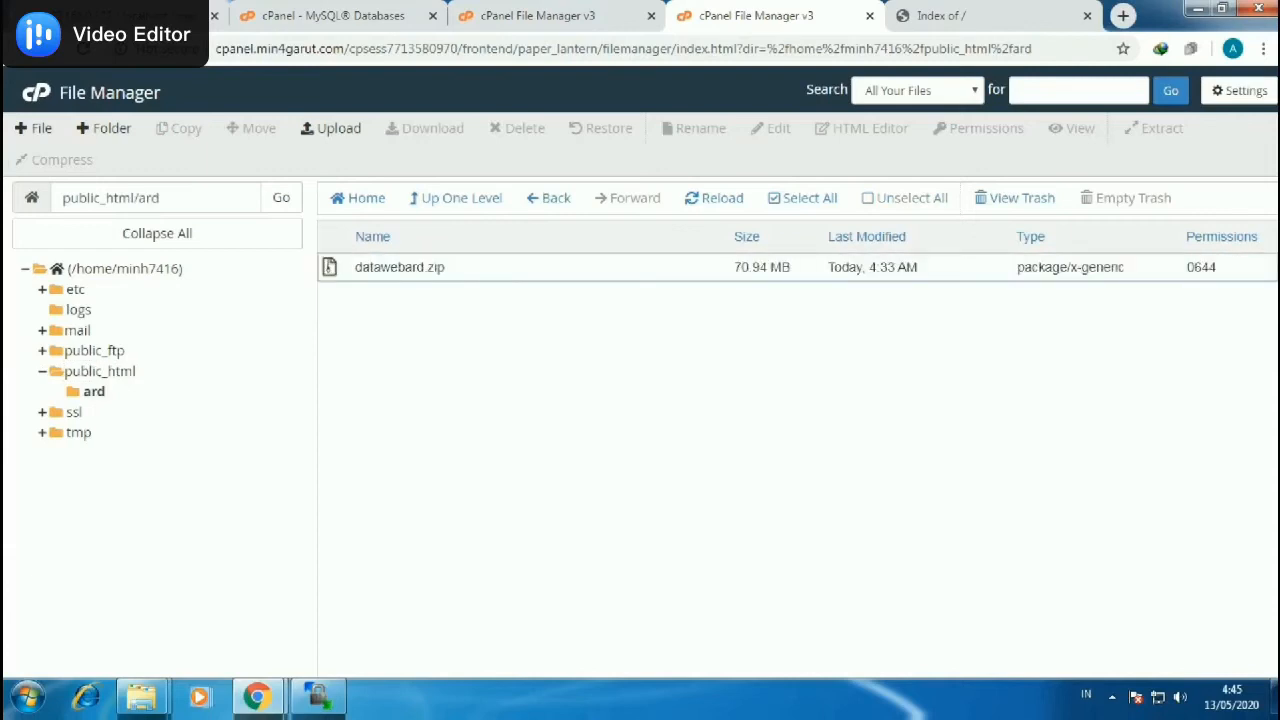
{"action": "left_click", "coordinate": [399, 267]}
Extract datawebard.zip into /public_html/ard and close the extraction results.
{"action": "right_click", "coordinate": [391, 270]}
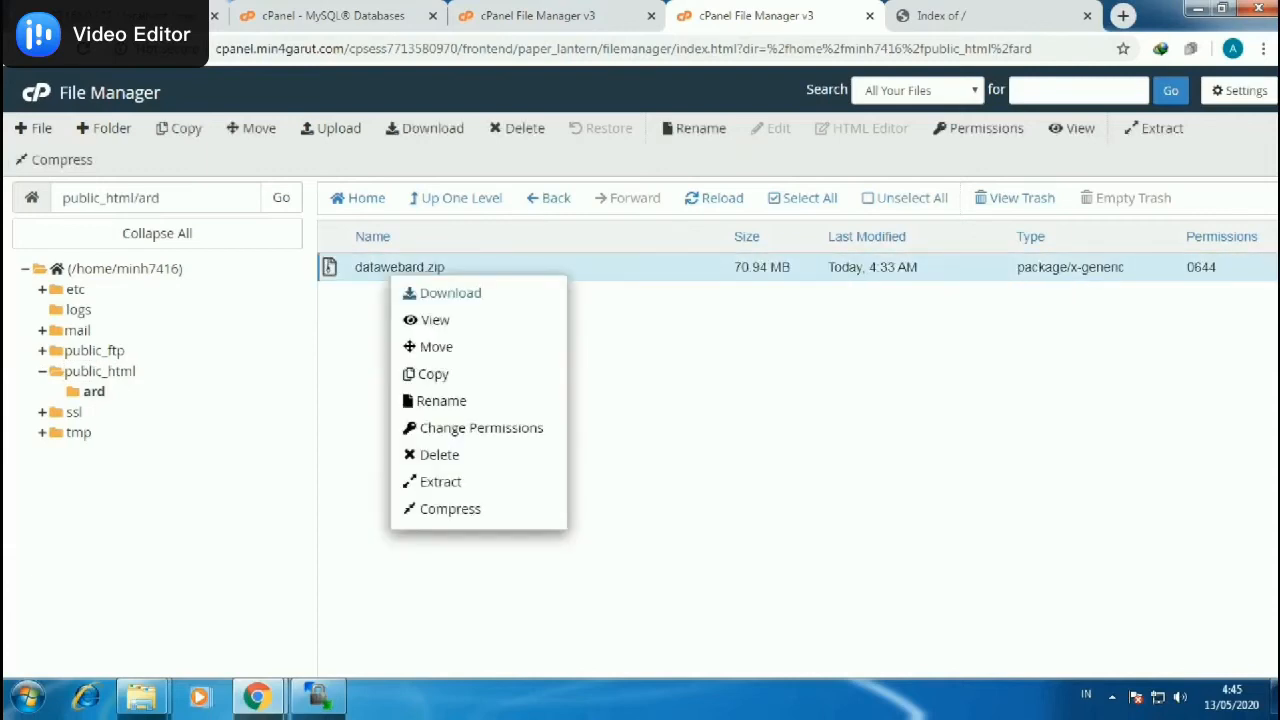
{"action": "left_click", "coordinate": [432, 480]}
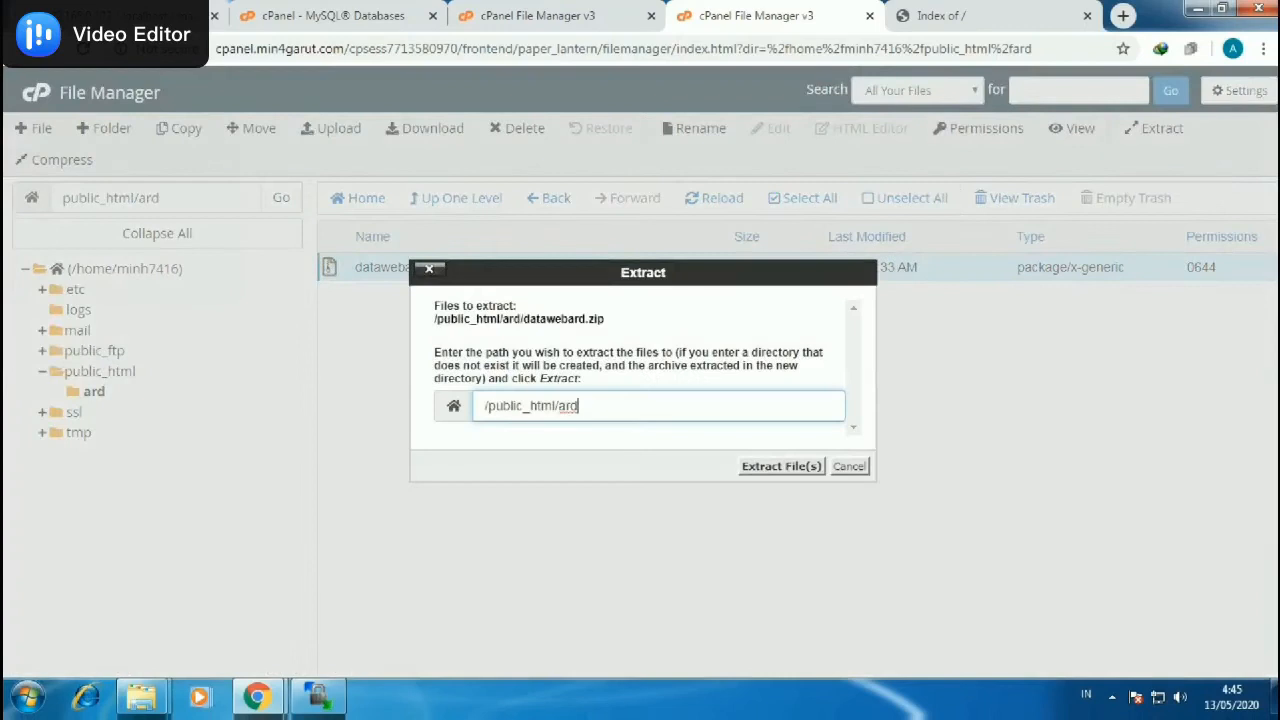
{"action": "left_click", "coordinate": [781, 466]}
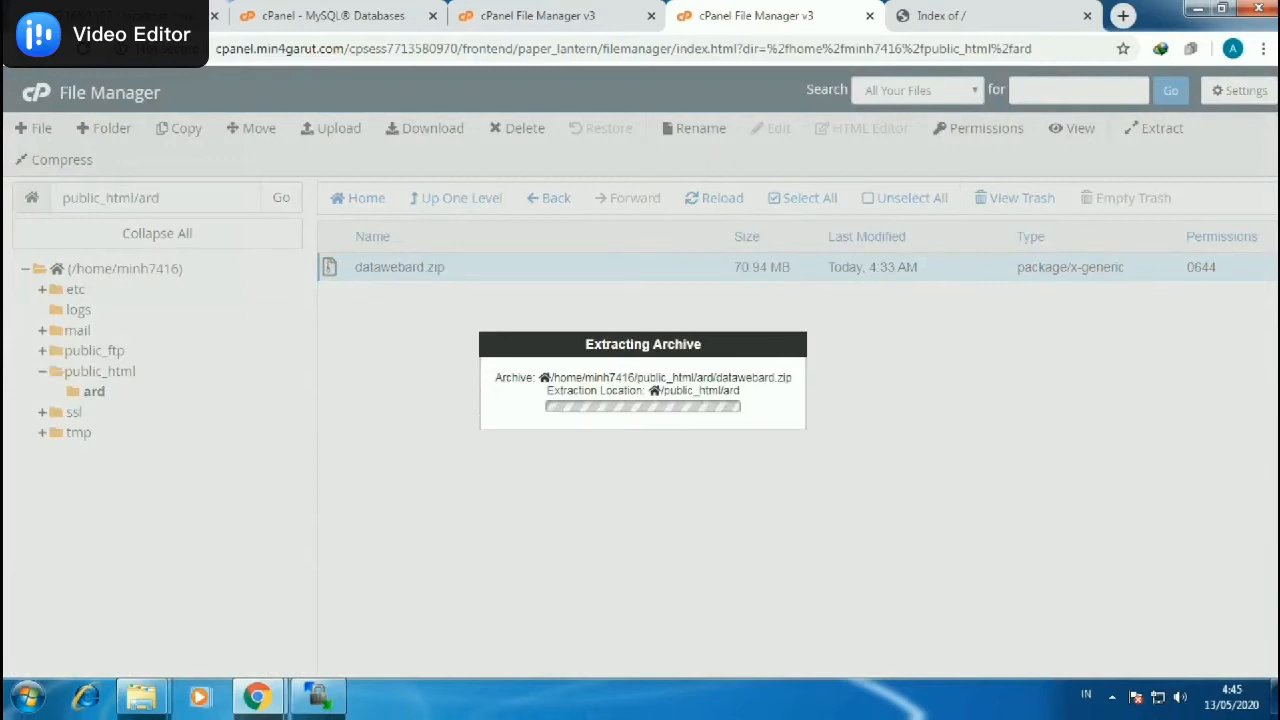
{"action": "scroll", "coordinate": [636, 368], "scroll_direction": "down", "scroll_amount": 5}
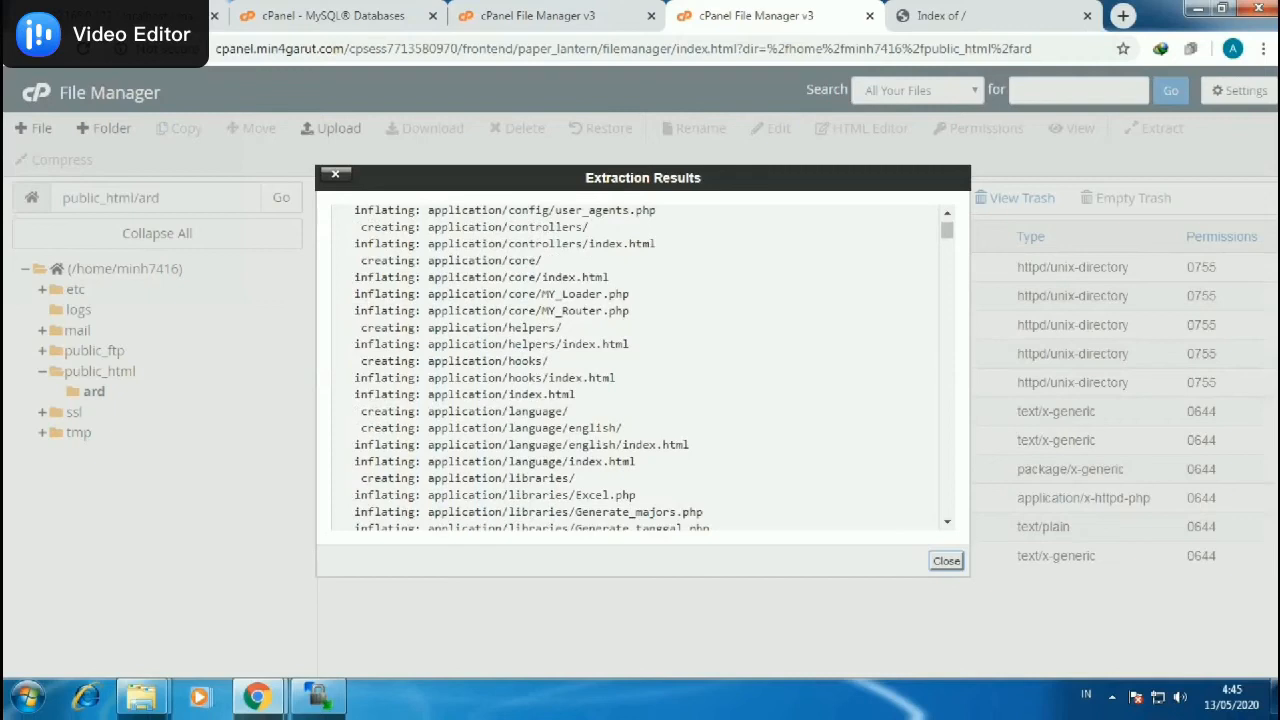
{"action": "left_click", "coordinate": [946, 560]}
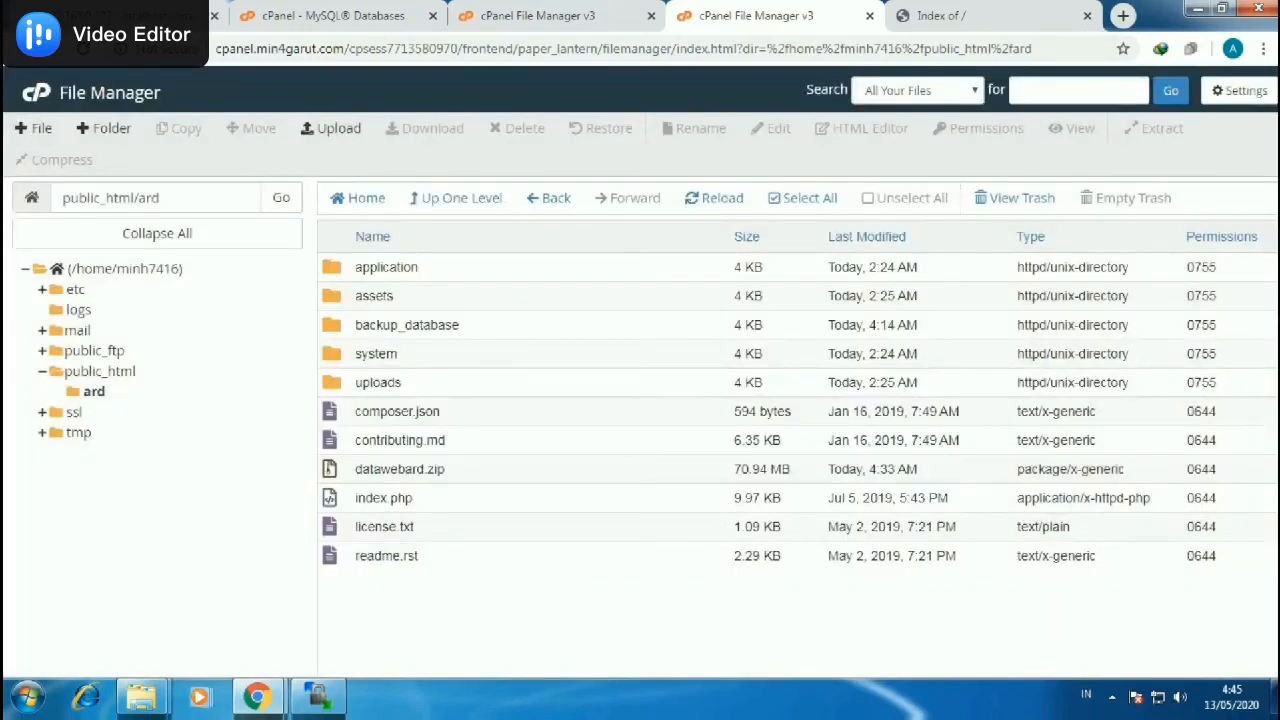
Navigate back into public_html/ard and select the datawebard.zip archive.
{"action": "left_click", "coordinate": [407, 325]}
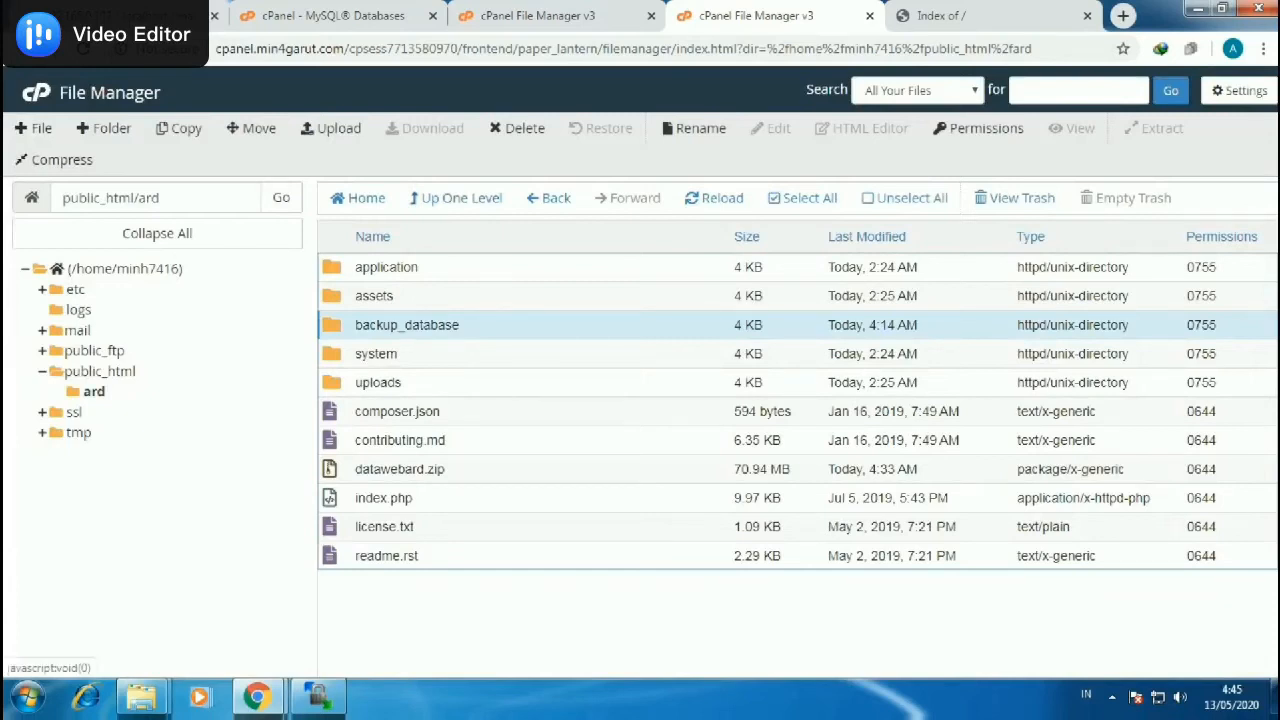
{"action": "left_click", "coordinate": [456, 198]}
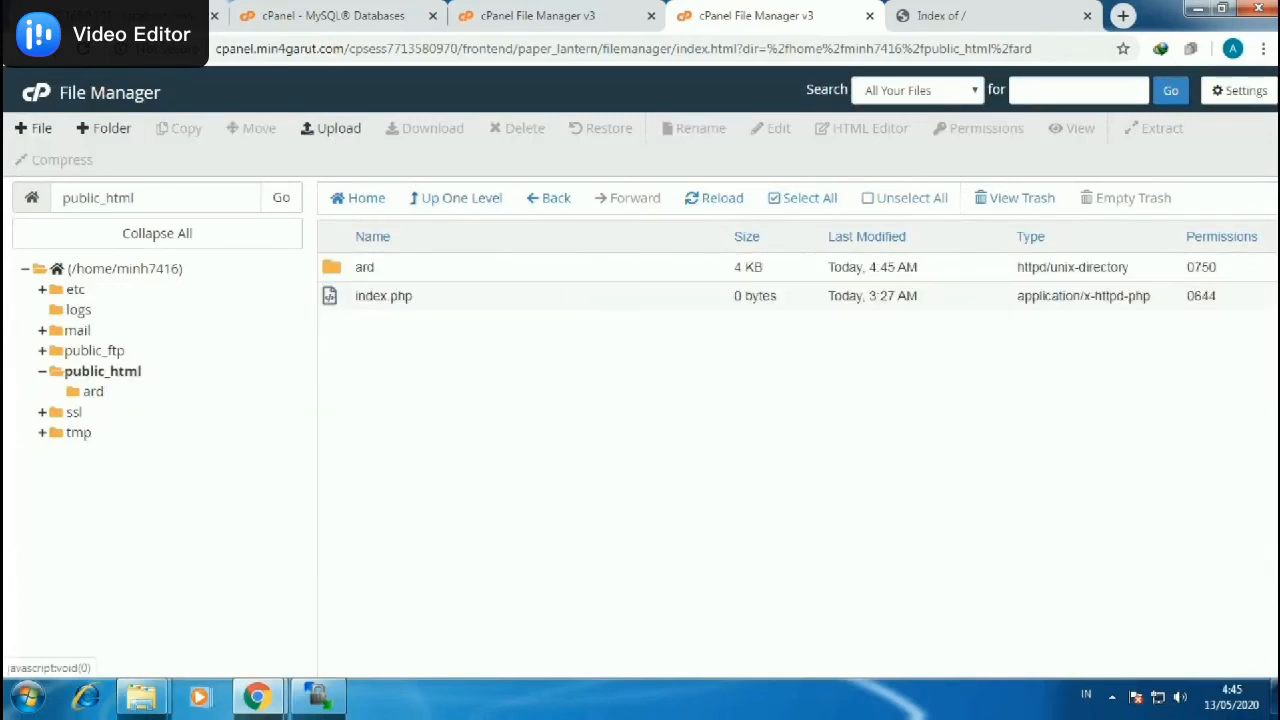
{"action": "left_click", "coordinate": [365, 267]}
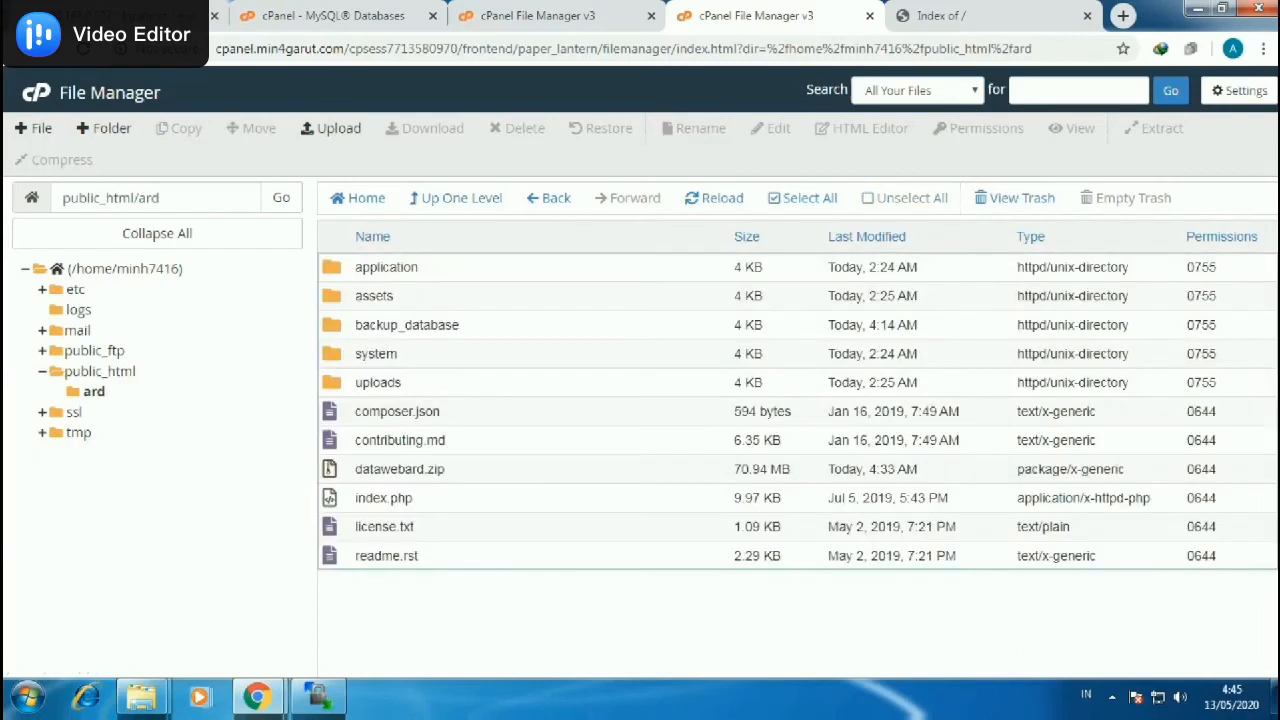
{"action": "left_click", "coordinate": [400, 469]}
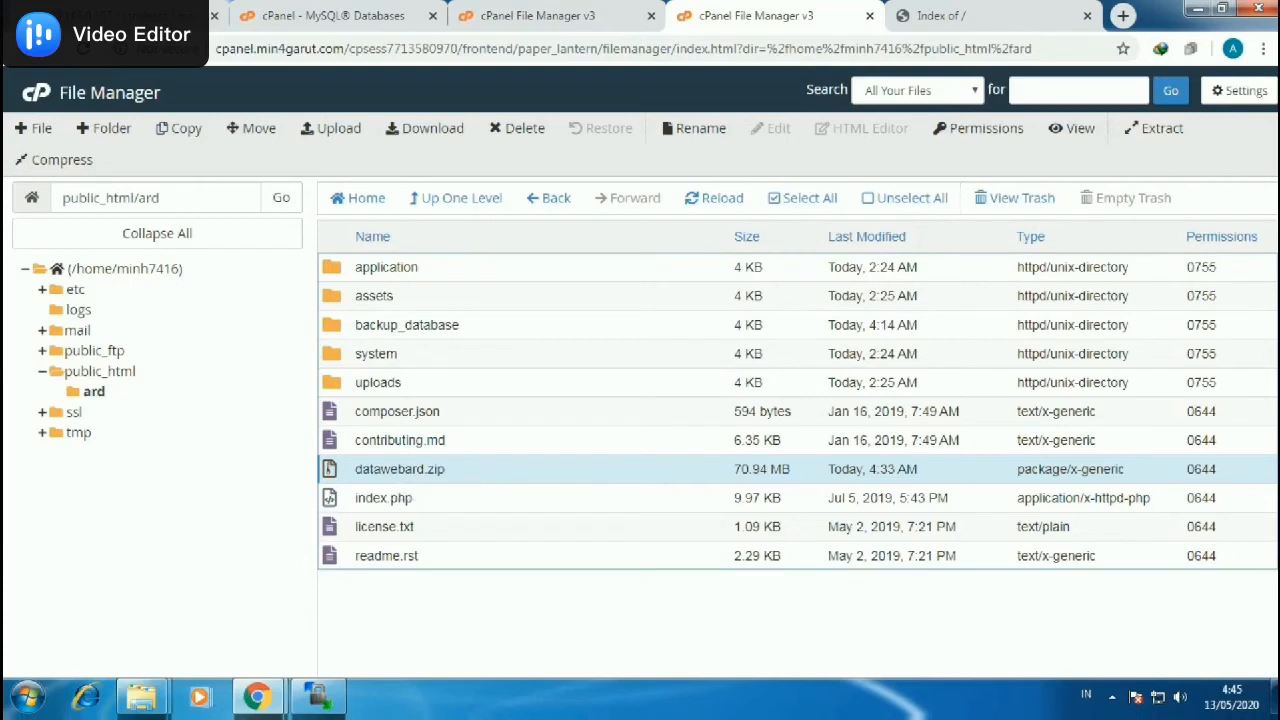
Permanently delete datawebard.zip from the ard folder, skipping the trash.
{"action": "left_click", "coordinate": [517, 129]}
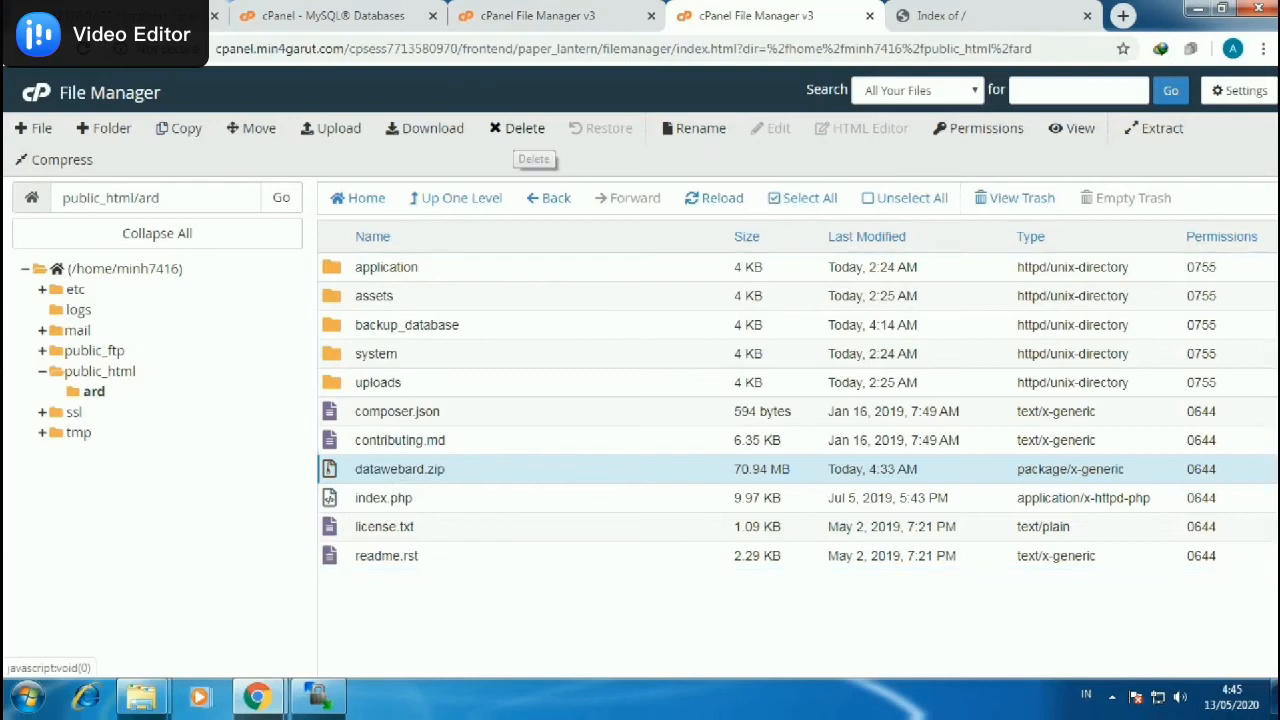
{"action": "left_click", "coordinate": [449, 378]}
{"action": "left_click", "coordinate": [800, 431]}
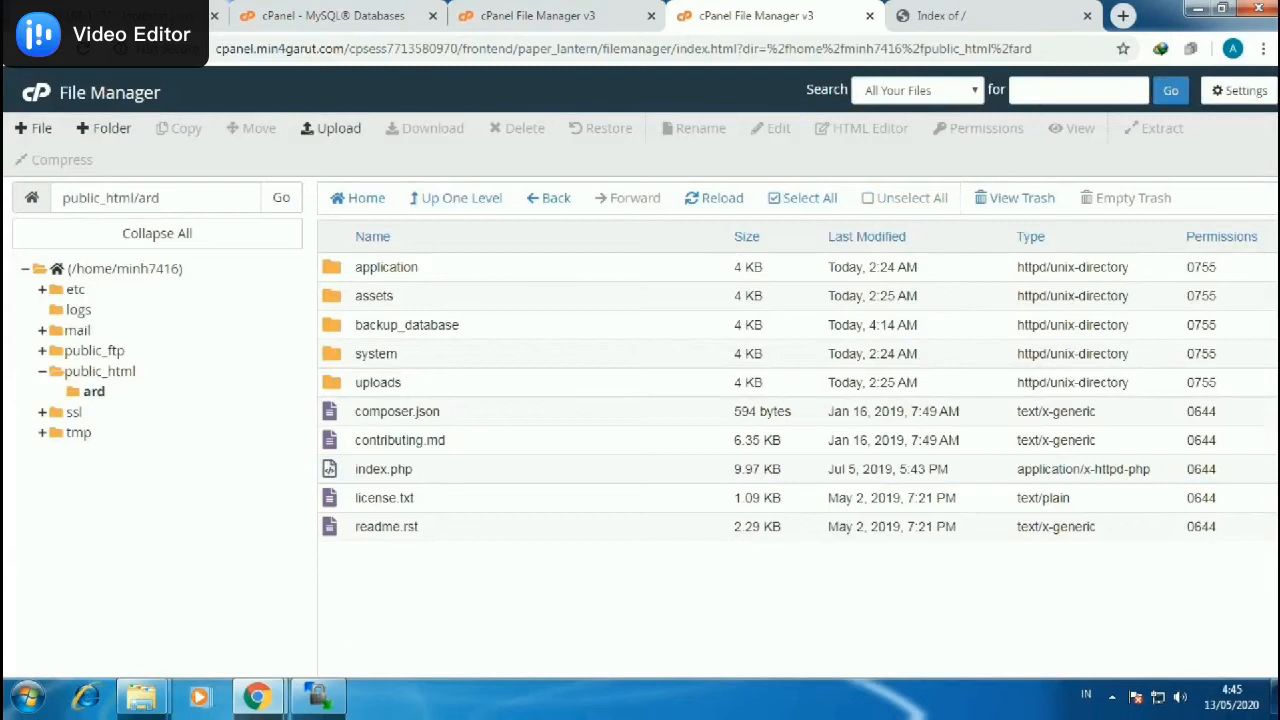
Browse the assets and application folders, then switch to the site's Index of / page.
{"action": "left_click", "coordinate": [538, 15]}
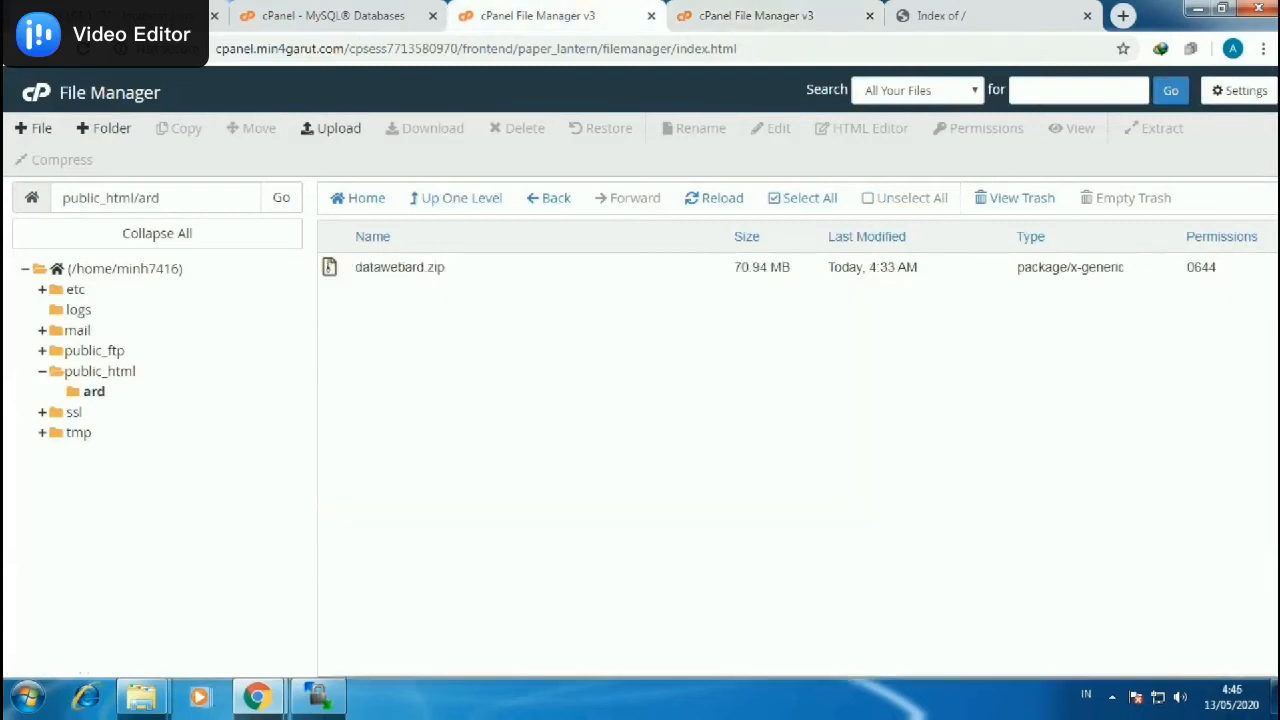
{"action": "left_click", "coordinate": [756, 15]}
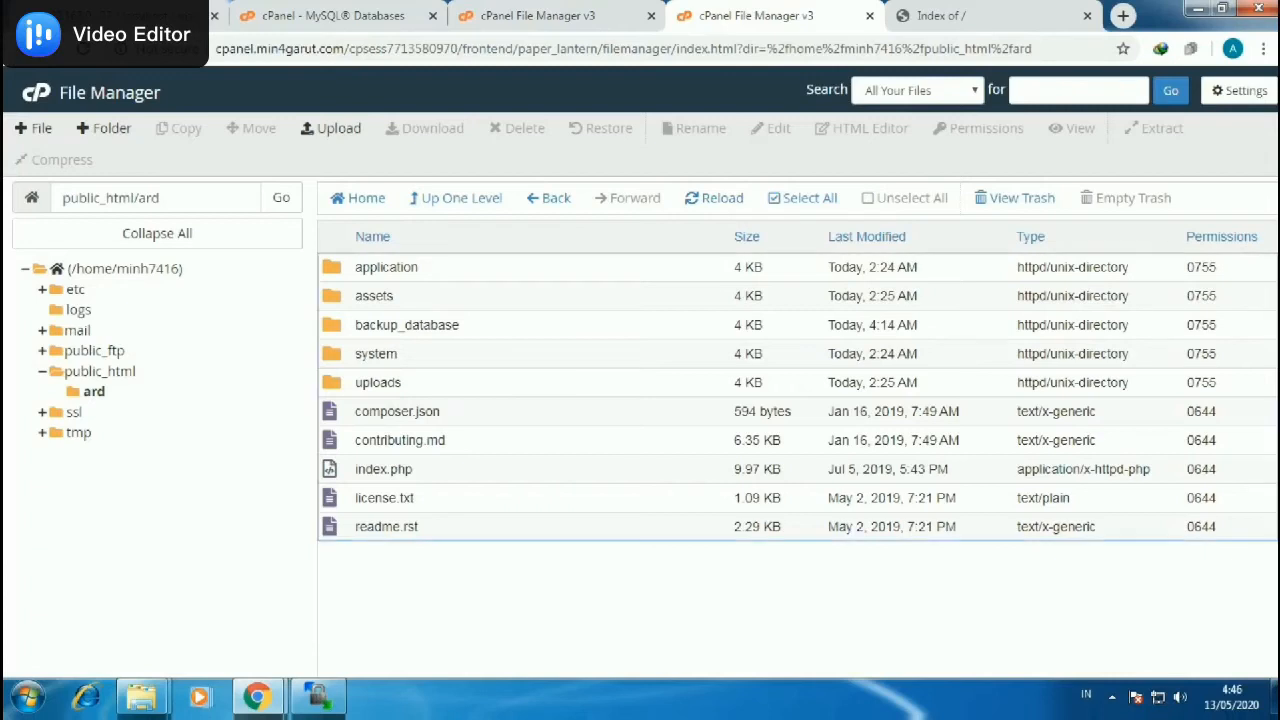
{"action": "double_click", "coordinate": [374, 296]}
{"action": "double_click", "coordinate": [332, 296]}
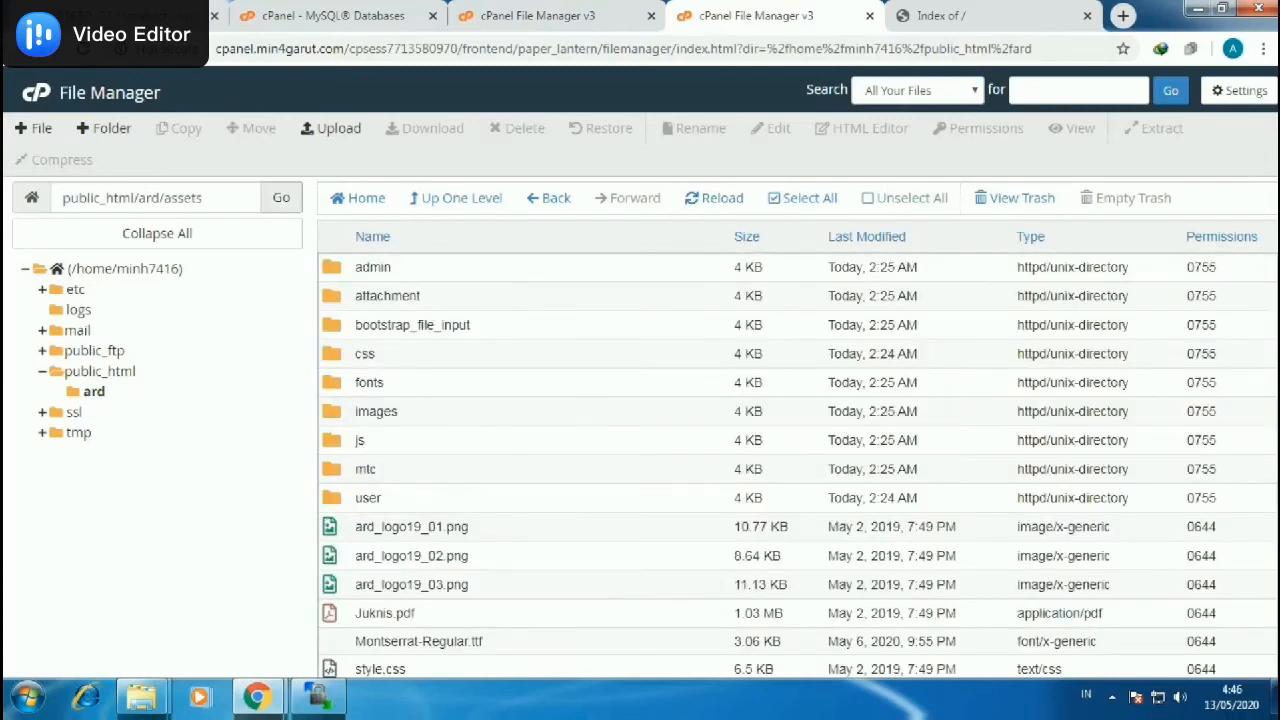
{"action": "left_click", "coordinate": [456, 198]}
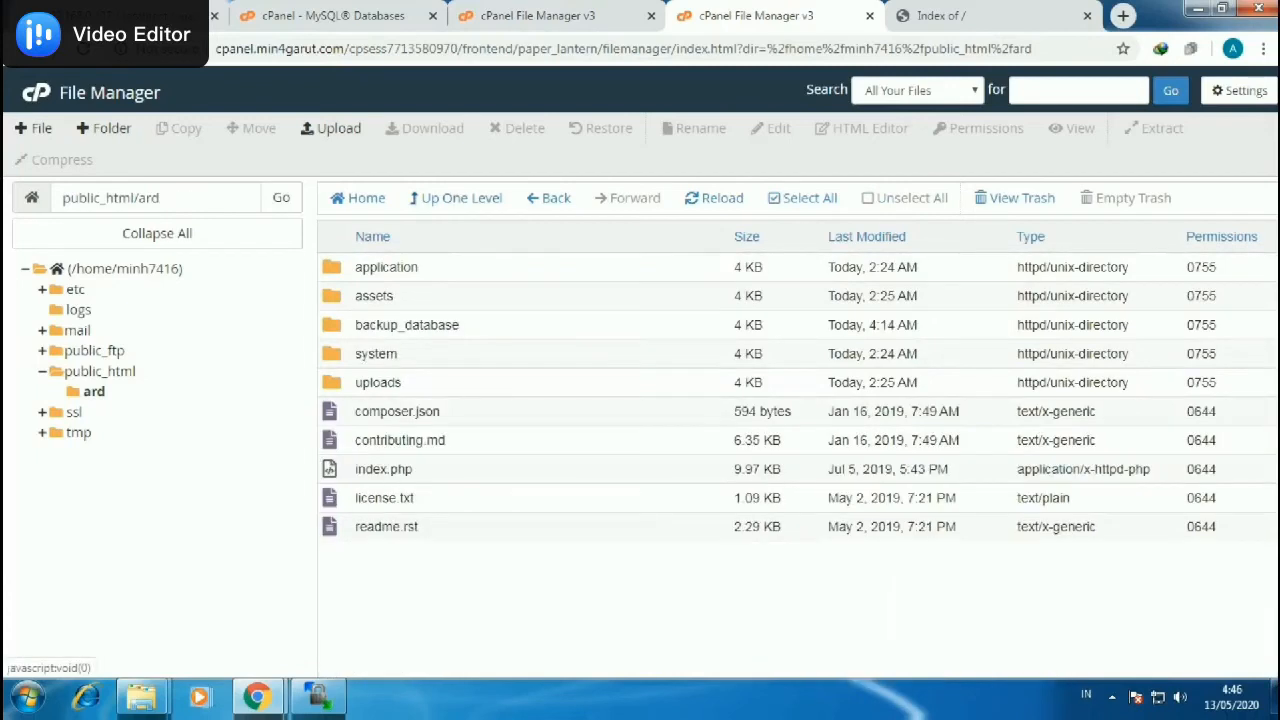
{"action": "double_click", "coordinate": [386, 267]}
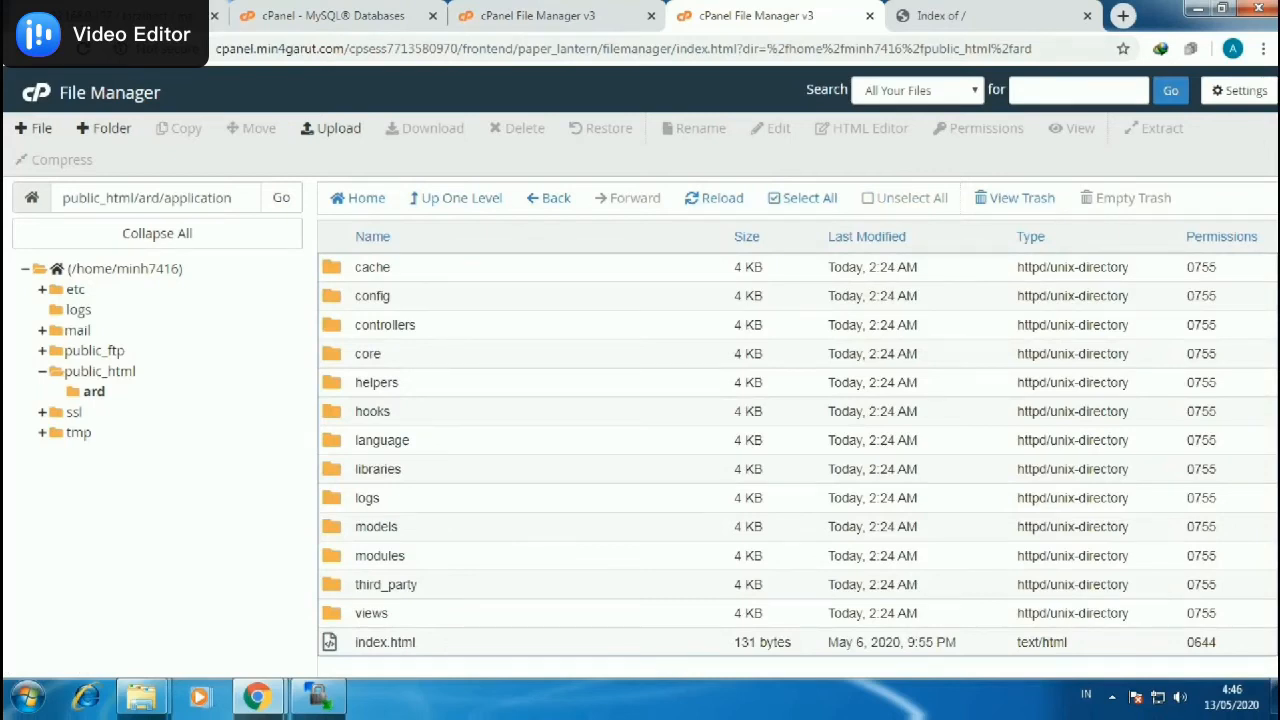
{"action": "left_click", "coordinate": [950, 15]}
{"action": "left_click", "coordinate": [326, 48]}
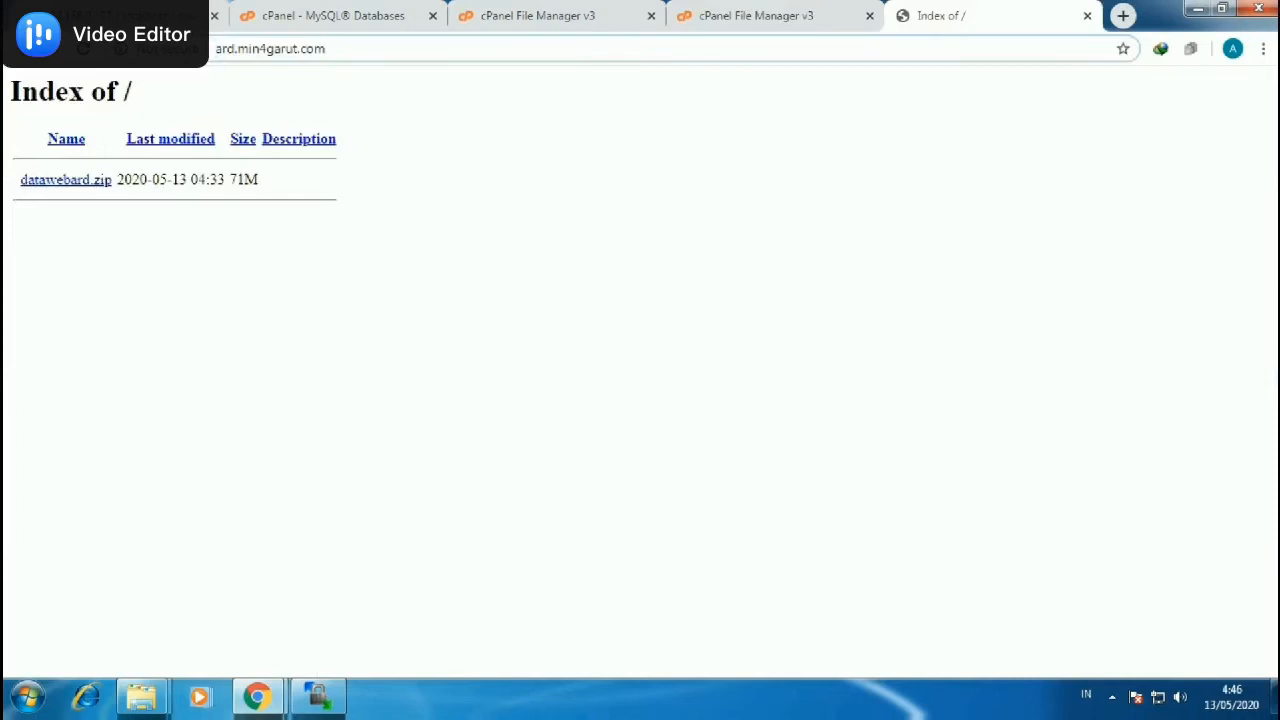
Reload ard.min4garut.com, then go back to the file manager's public_html/ard listing.
{"action": "key", "text": "Return"}
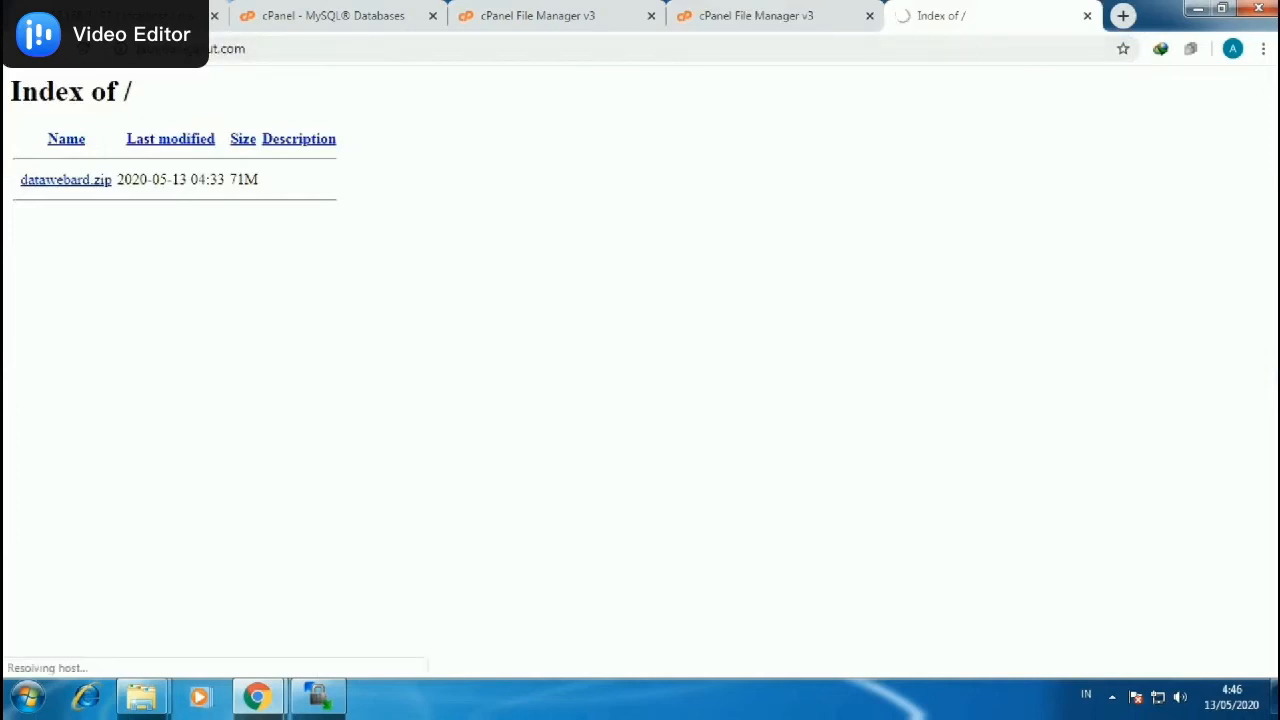
{"action": "left_click", "coordinate": [326, 48]}
{"action": "left_click", "coordinate": [326, 48]}
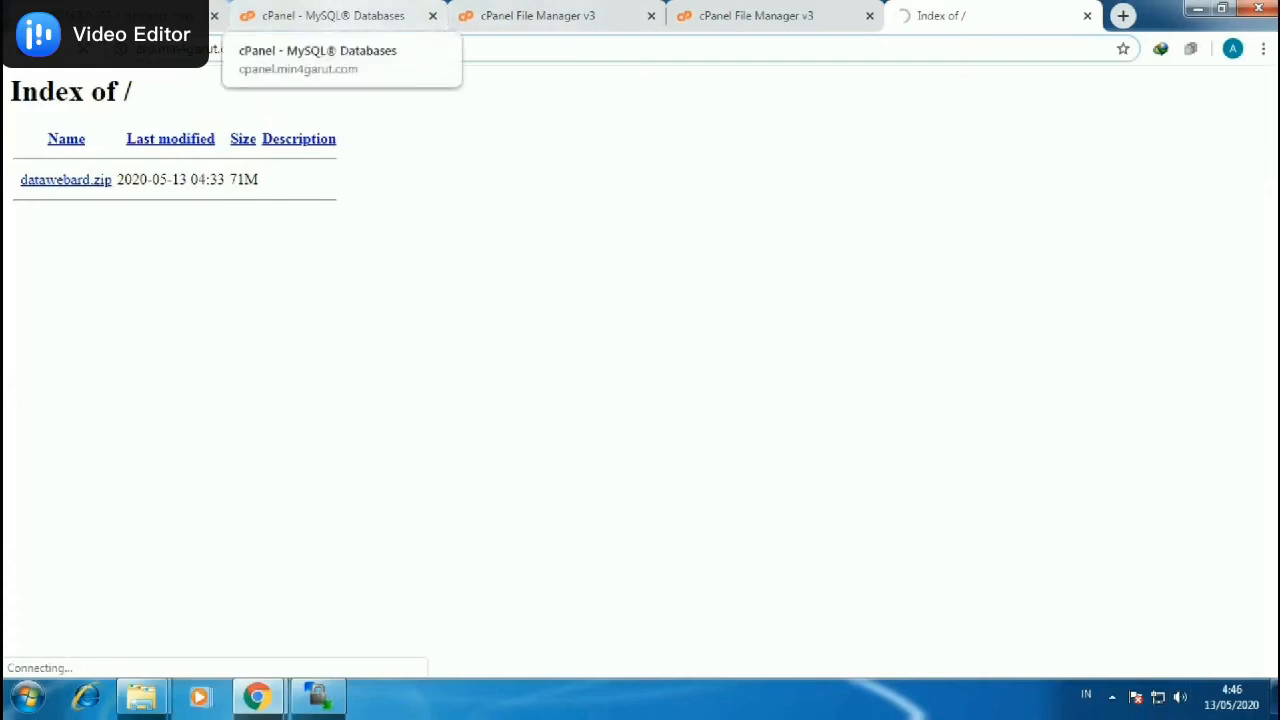
{"action": "left_click", "coordinate": [333, 15]}
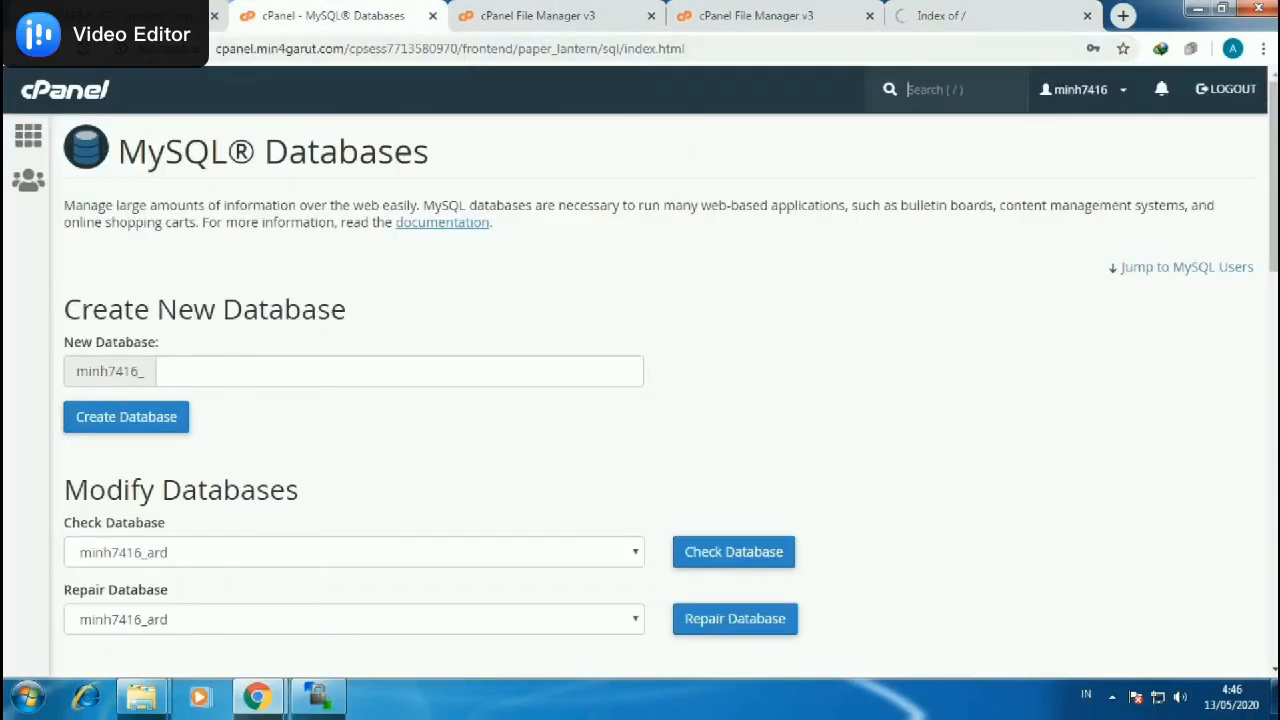
{"action": "left_click", "coordinate": [540, 15]}
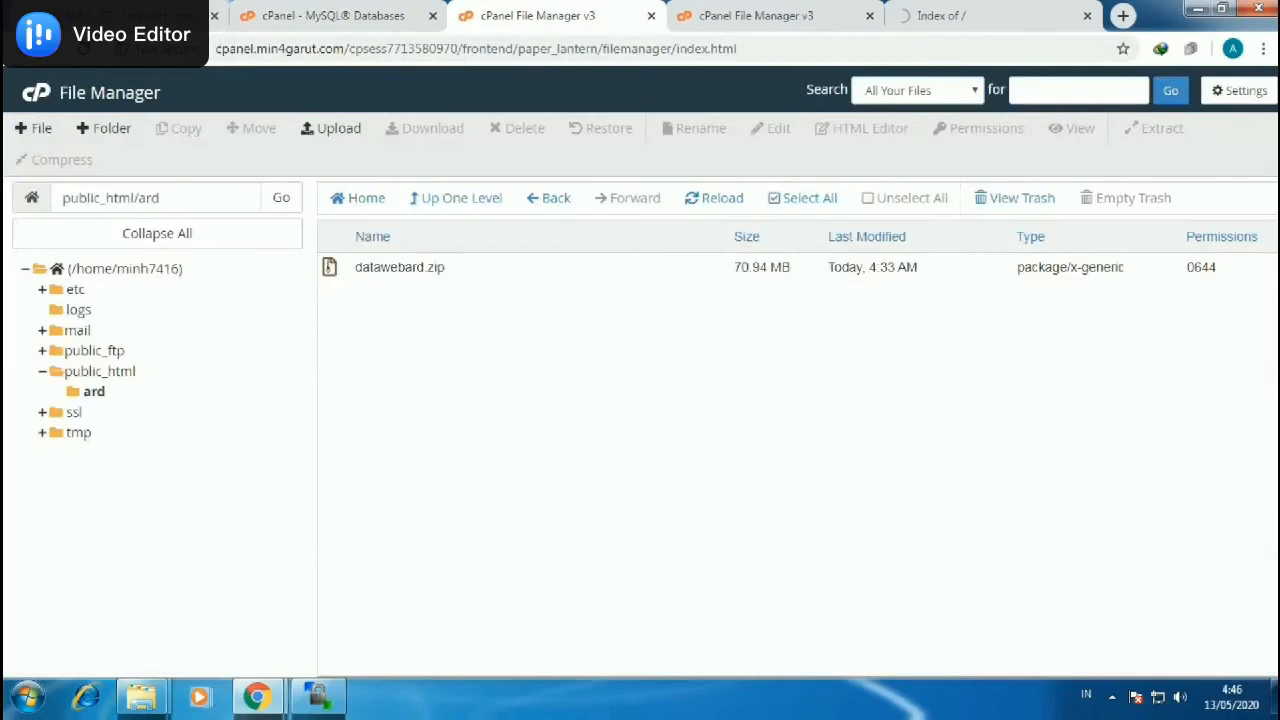
Open the cPanel home page in a new tab and launch MultiPHP Manager from Software.
{"action": "left_click", "coordinate": [333, 15]}
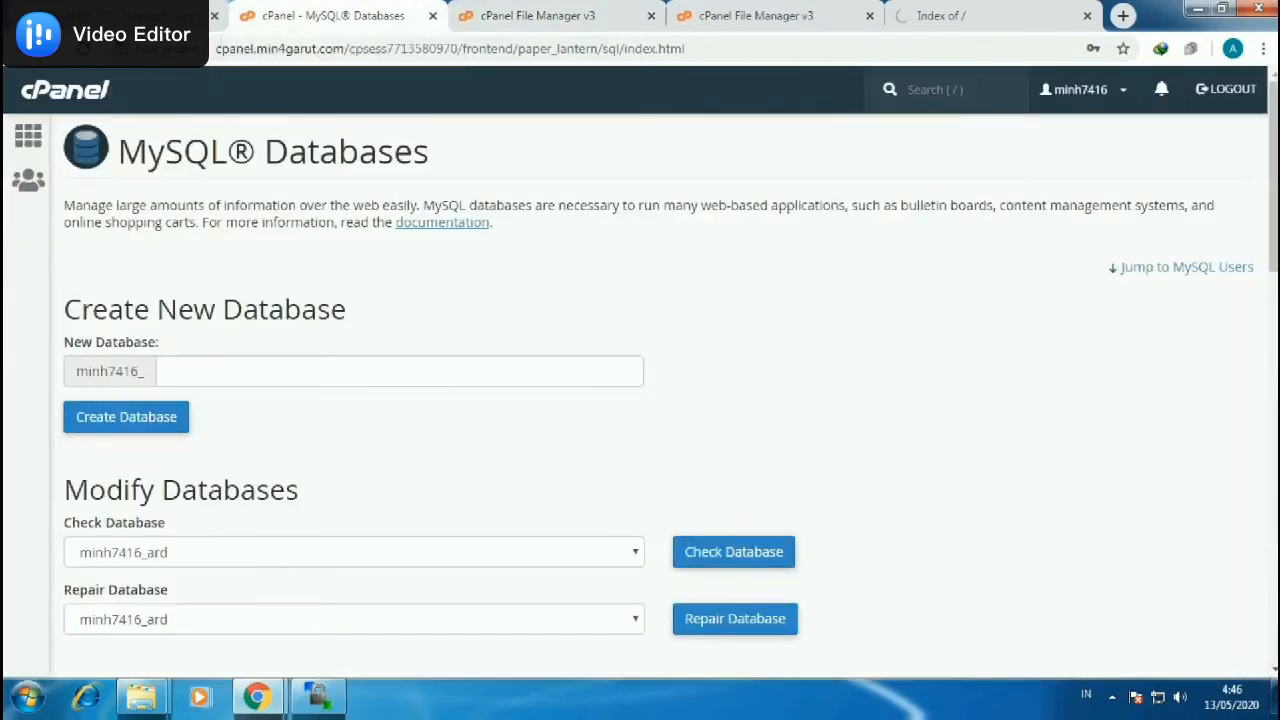
{"action": "right_click", "coordinate": [28, 136]}
{"action": "left_click", "coordinate": [90, 146]}
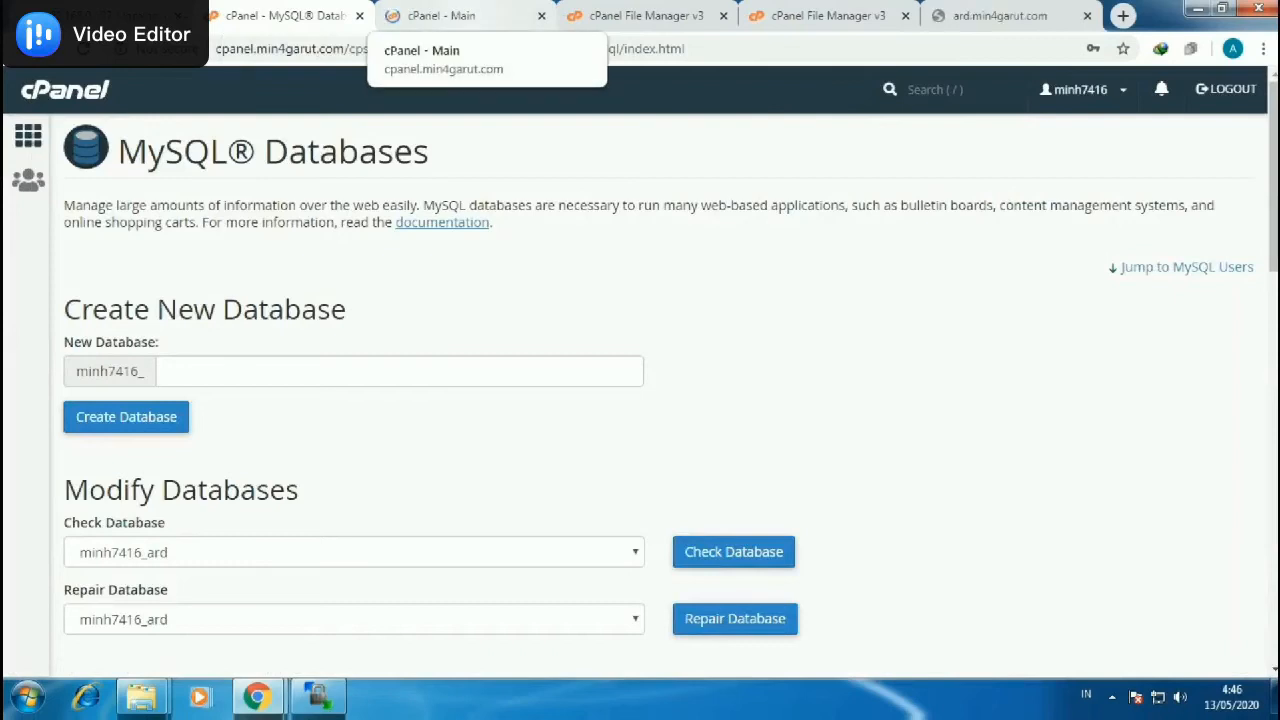
{"action": "left_click", "coordinate": [440, 15]}
{"action": "scroll", "coordinate": [180, 358], "scroll_direction": "down", "scroll_amount": 2}
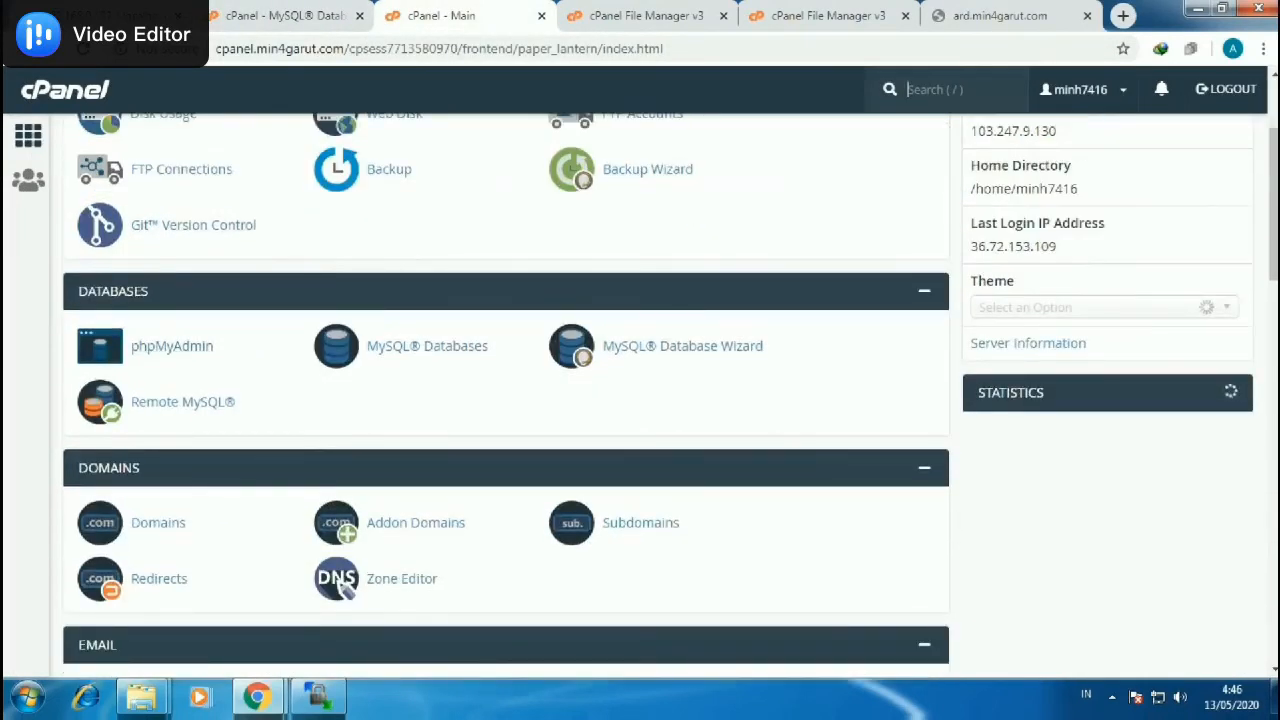
{"action": "left_click", "coordinate": [1000, 15]}
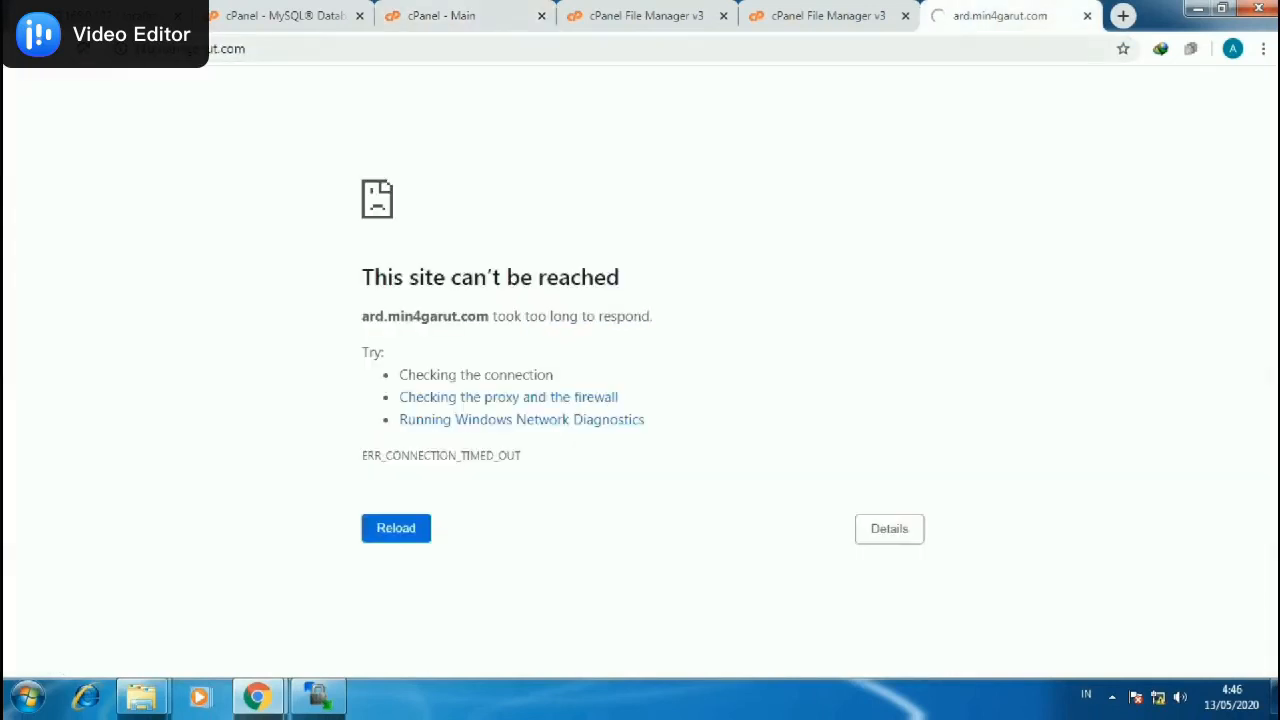
{"action": "left_click", "coordinate": [441, 15]}
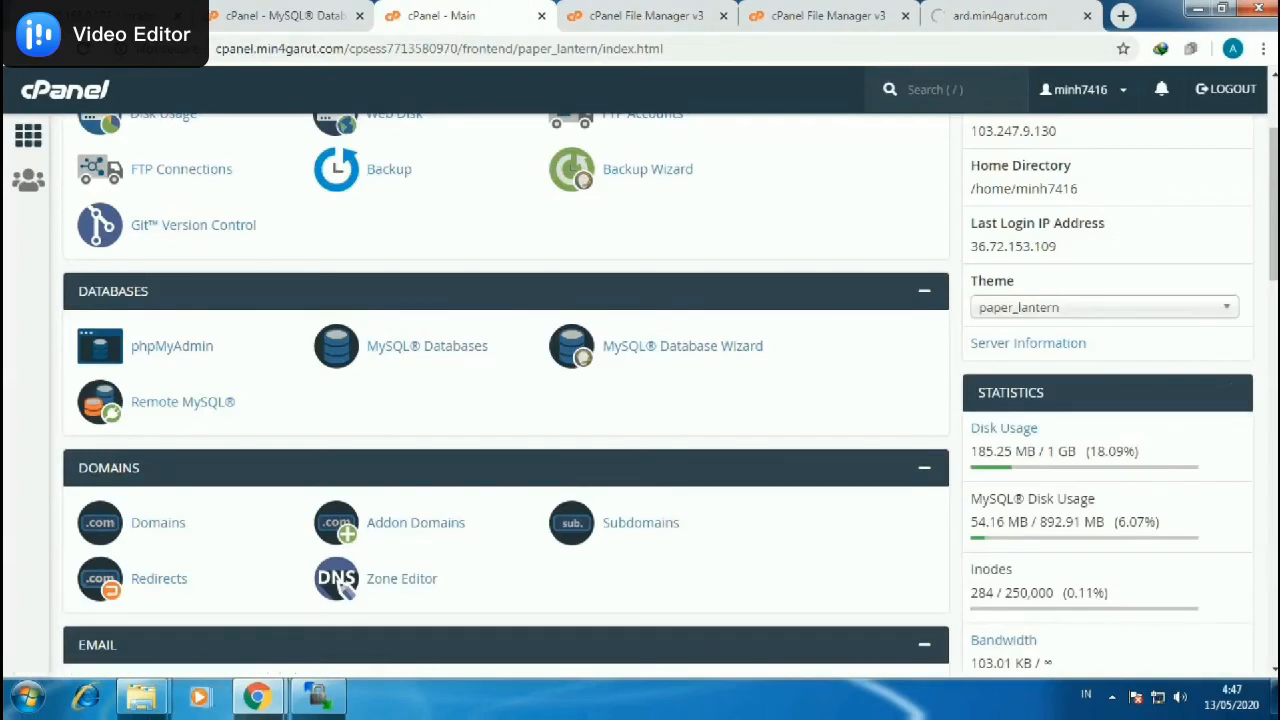
{"action": "scroll", "coordinate": [425, 569], "scroll_direction": "down", "scroll_amount": 2}
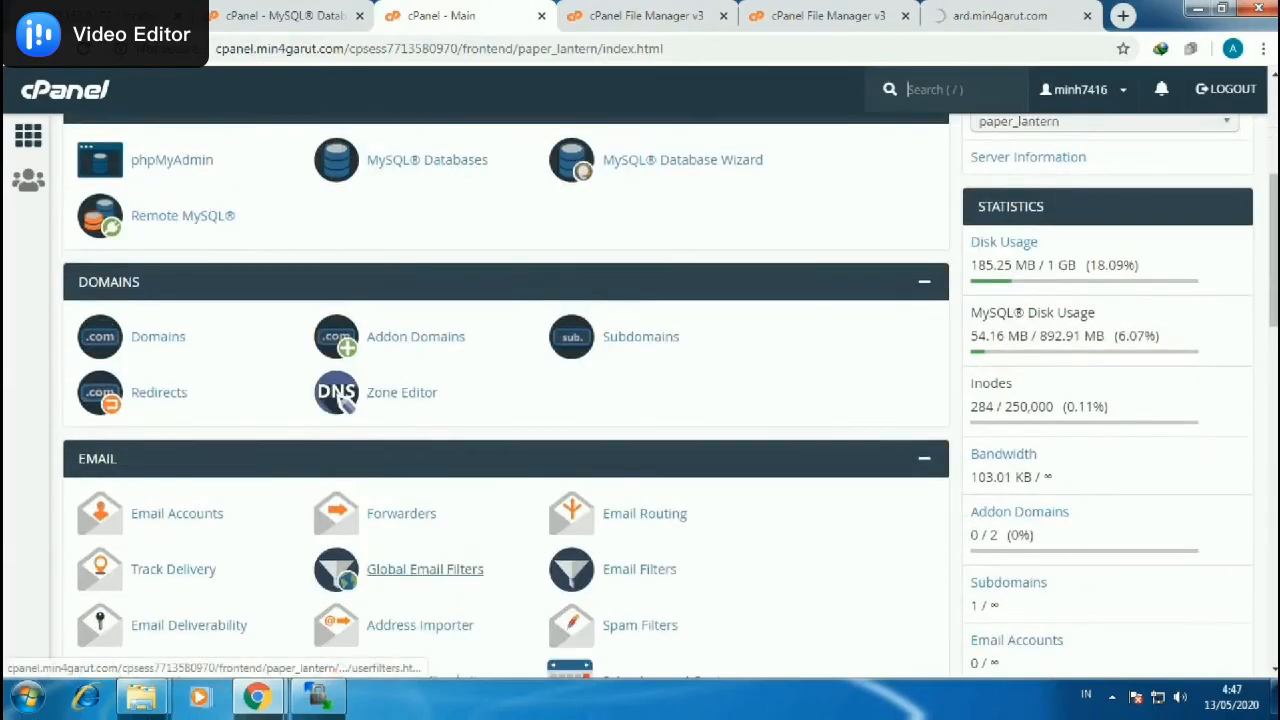
{"action": "scroll", "coordinate": [425, 569], "scroll_direction": "down", "scroll_amount": 10}
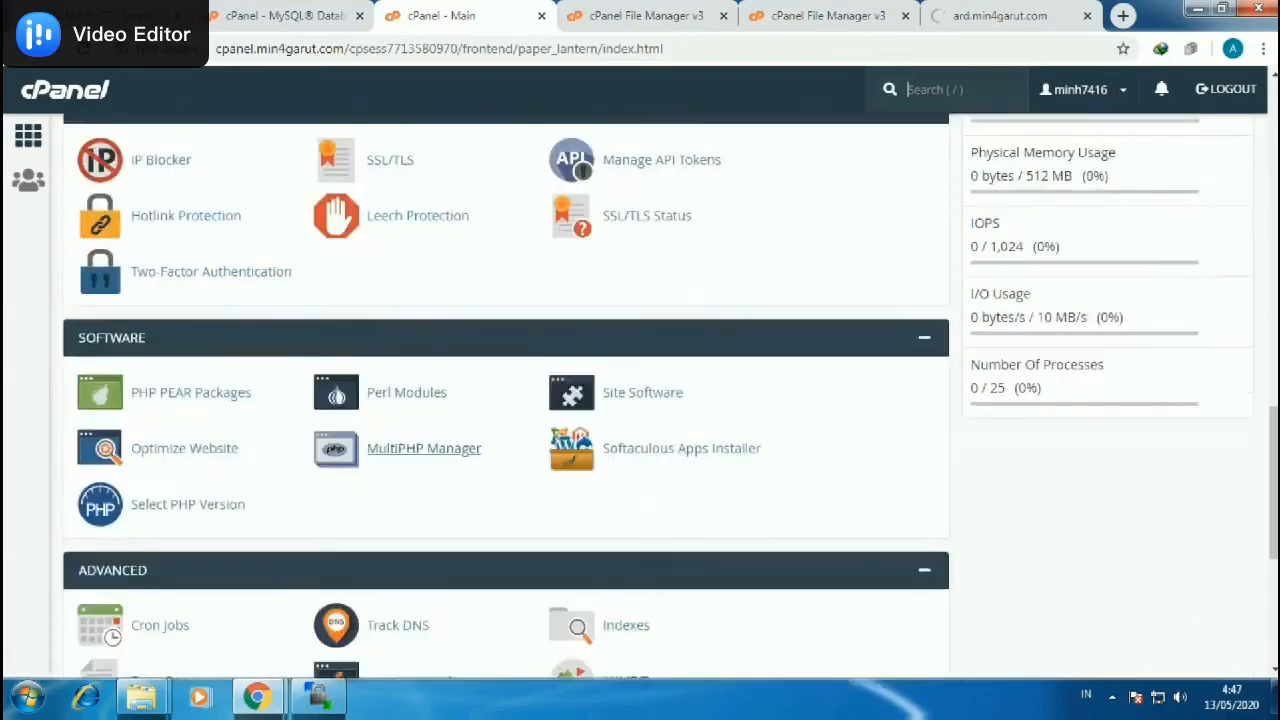
{"action": "scroll", "coordinate": [420, 495], "scroll_direction": "down", "scroll_amount": 2}
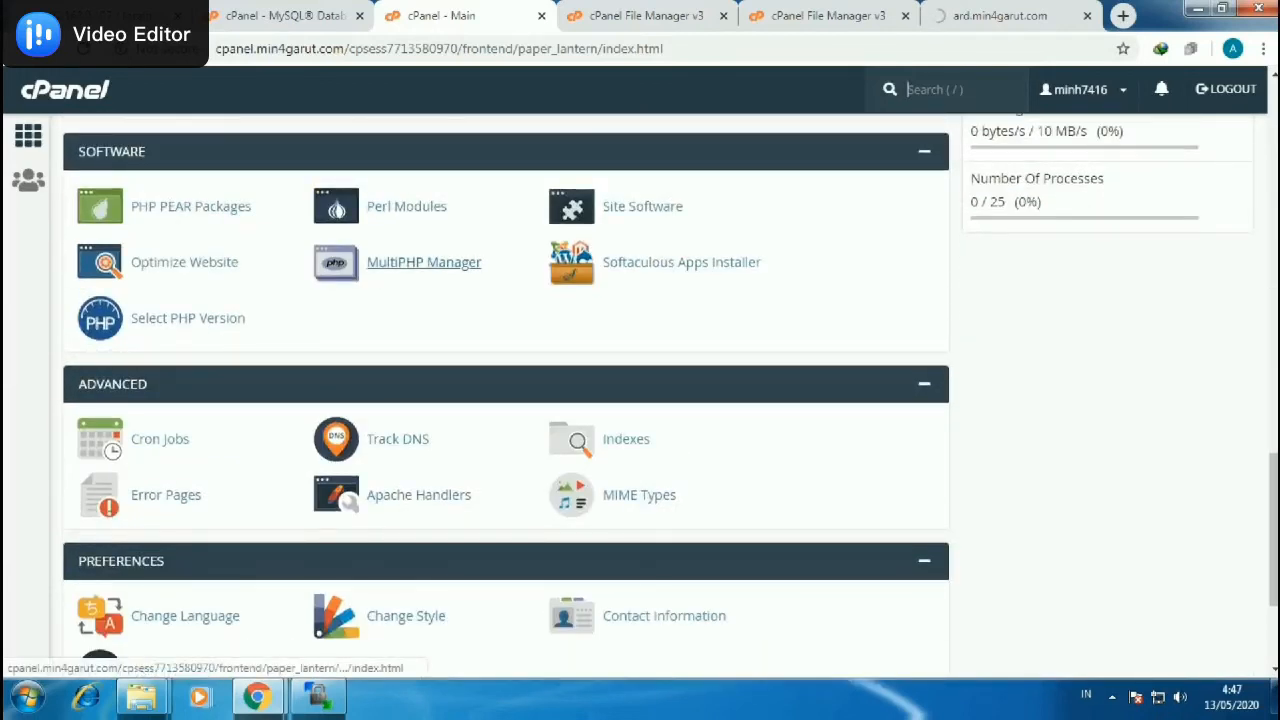
{"action": "left_click", "coordinate": [424, 262]}
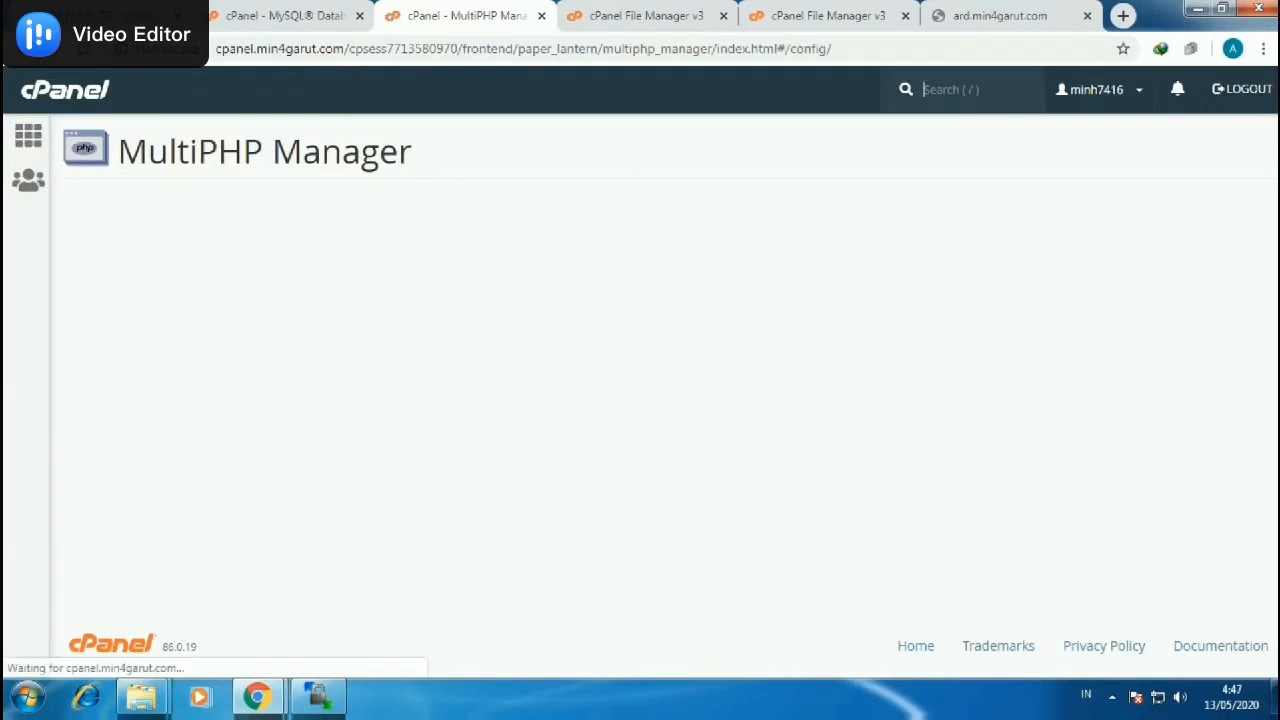
Change ard.min4garut.com from inherited PHP 7.3 to PHP 7.2 (alt-php72) and apply it.
{"action": "scroll", "coordinate": [660, 400], "scroll_direction": "down", "scroll_amount": 2}
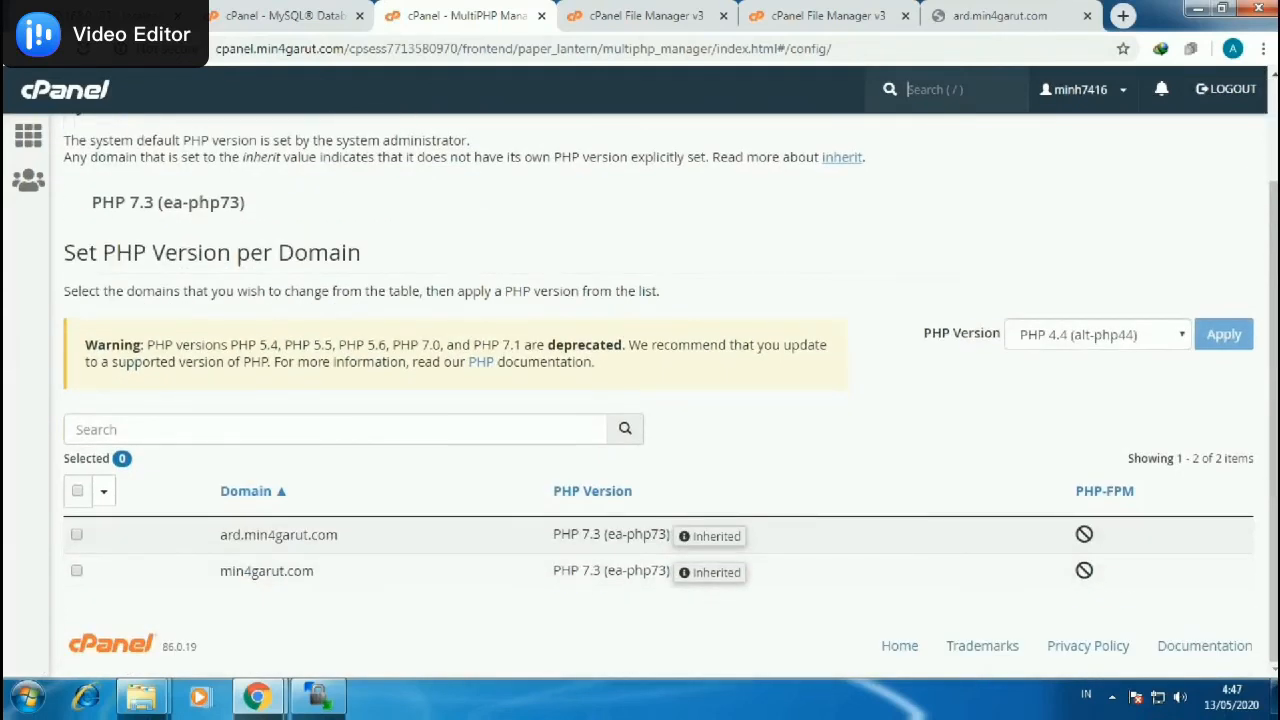
{"action": "left_click", "coordinate": [76, 534]}
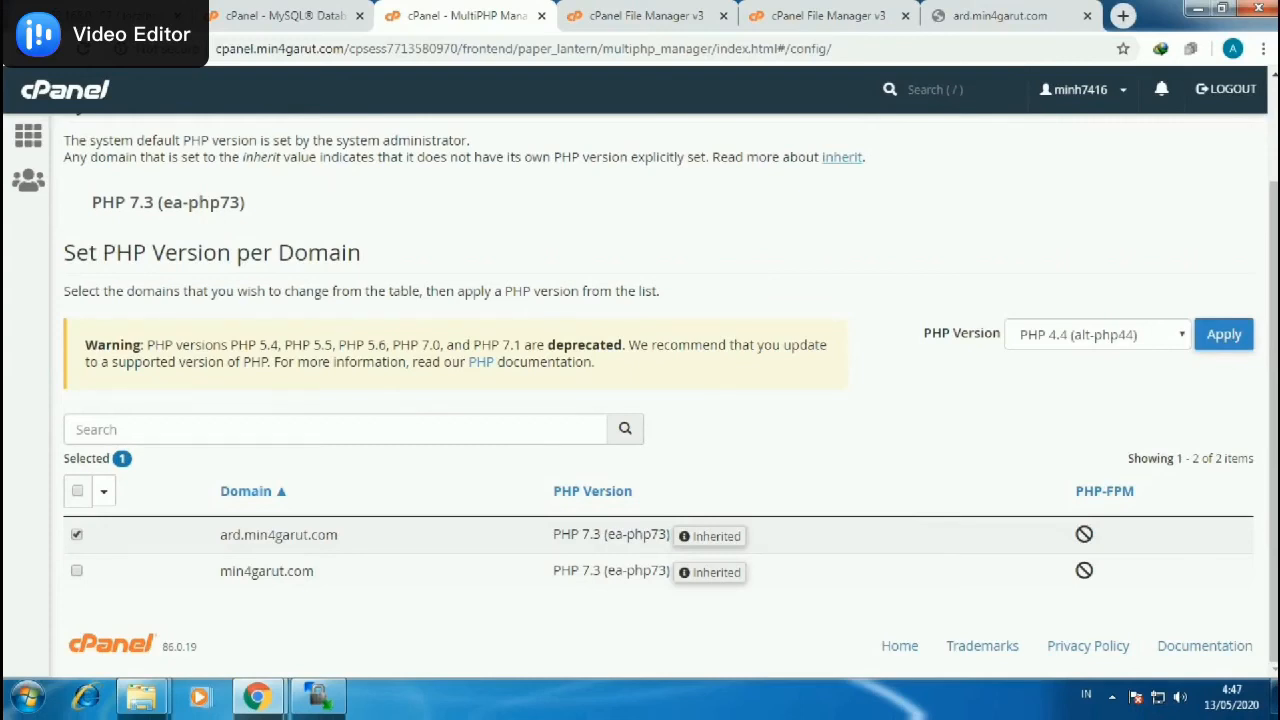
{"action": "left_click", "coordinate": [1097, 334]}
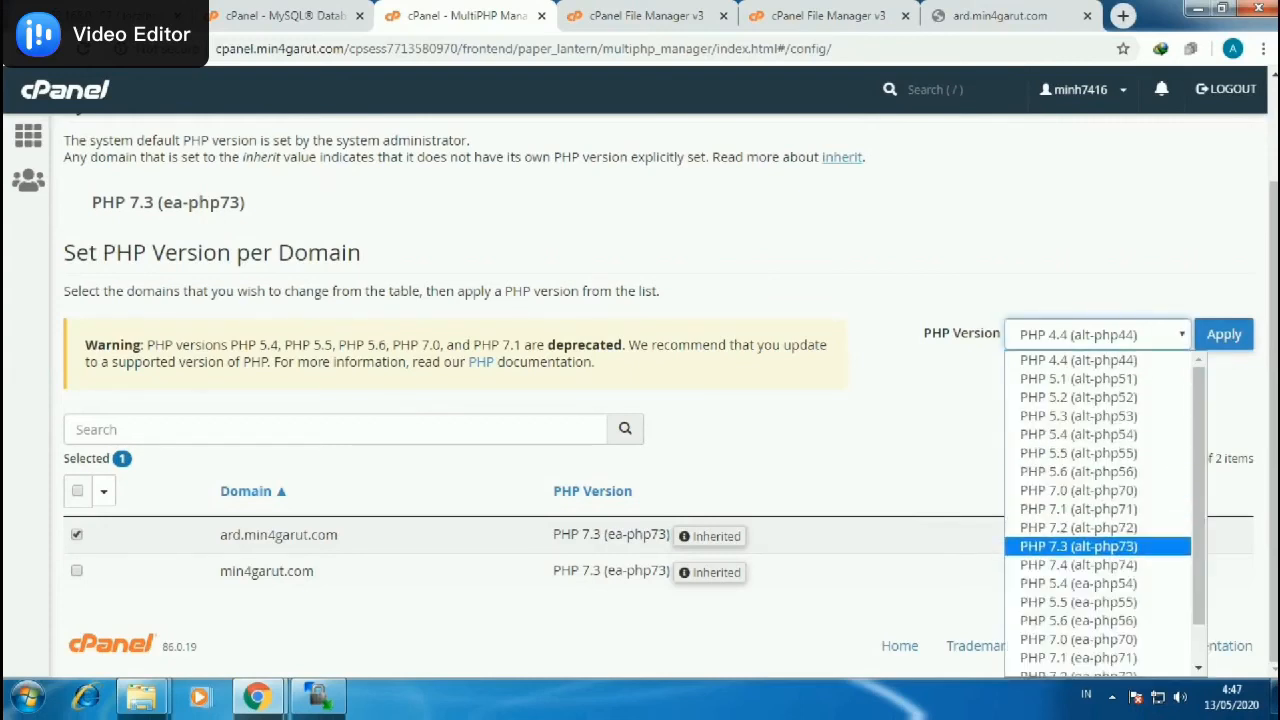
{"action": "left_click", "coordinate": [1079, 528]}
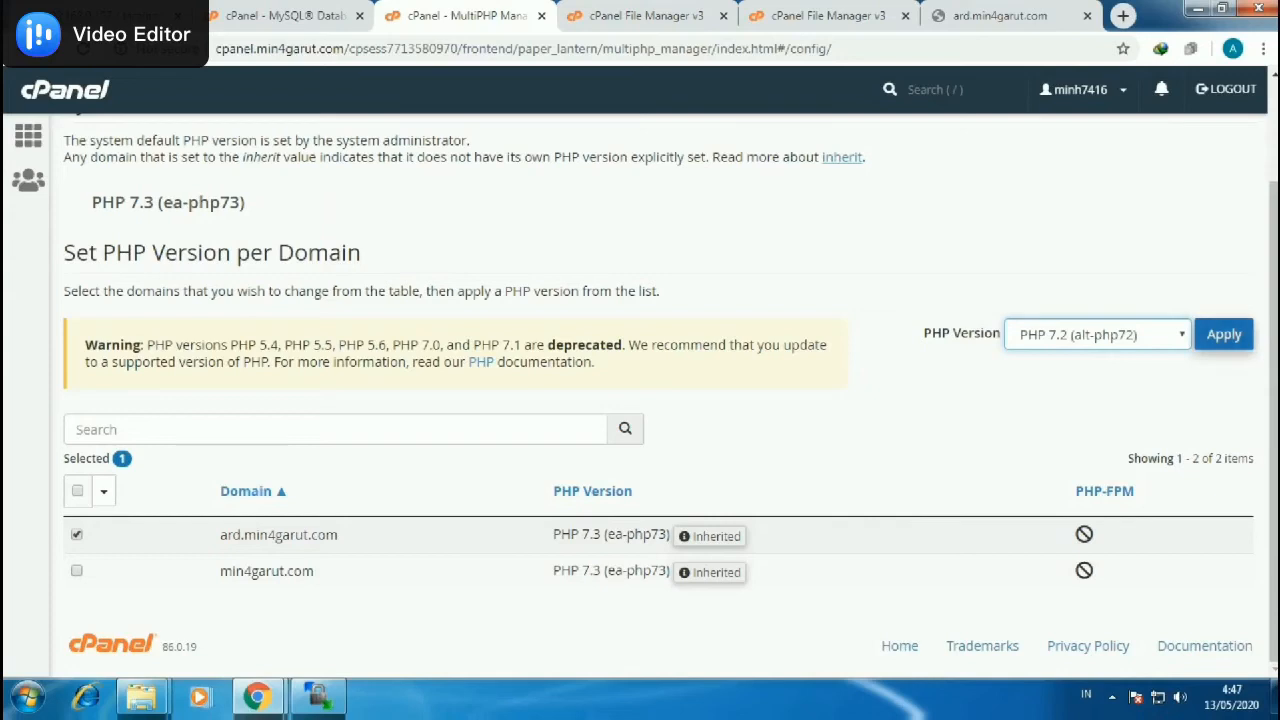
{"action": "left_click", "coordinate": [1224, 335]}
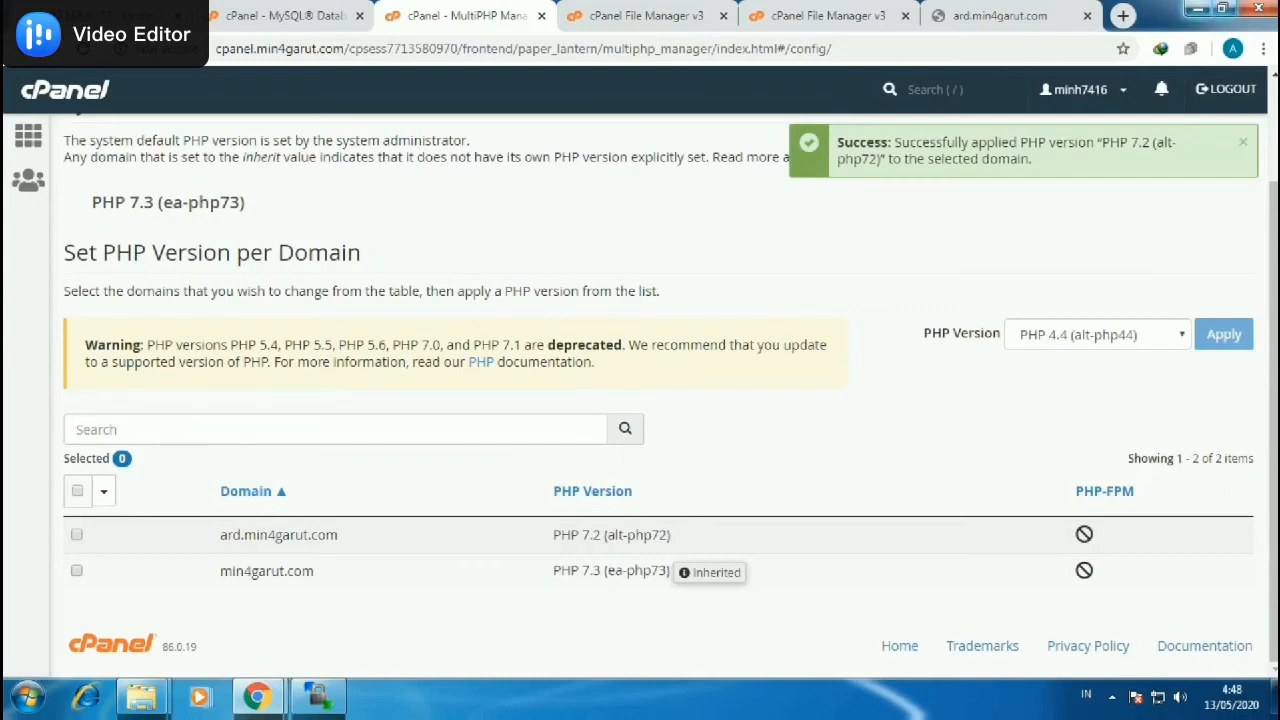
{"action": "left_click", "coordinate": [645, 15]}
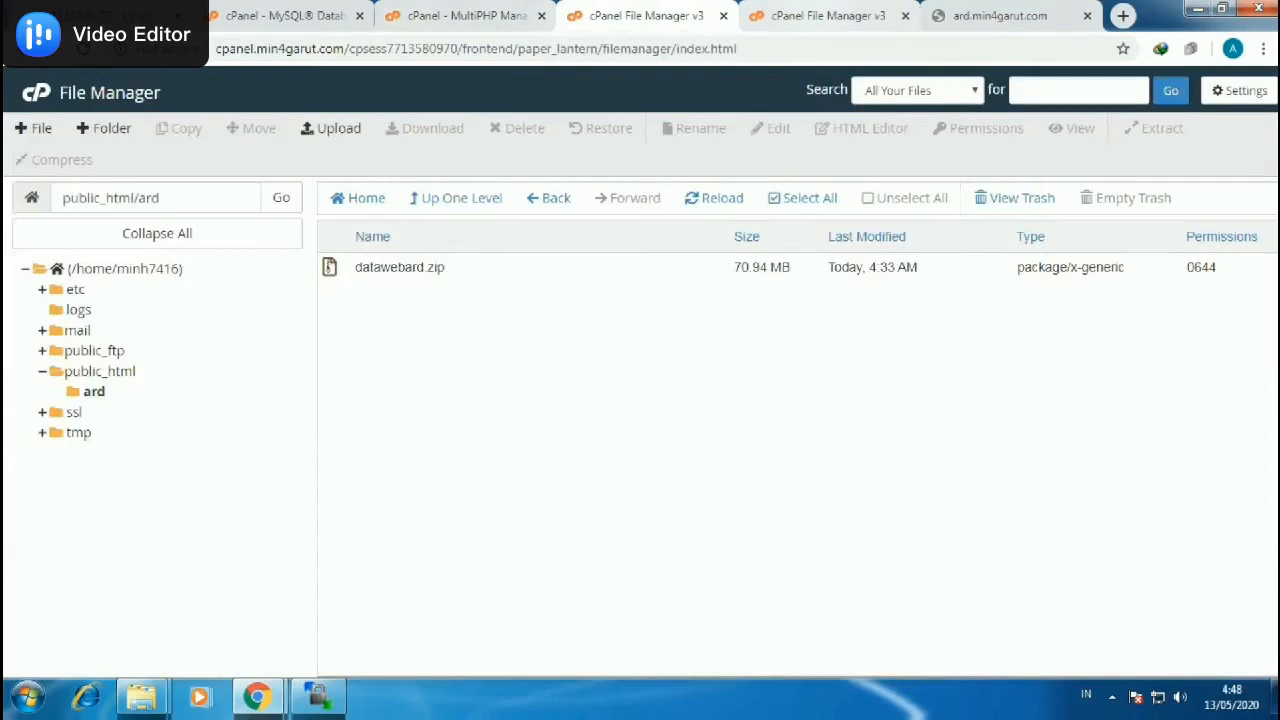
Navigate to public_html/ard/application/config and select database.php.
{"action": "left_click", "coordinate": [815, 15]}
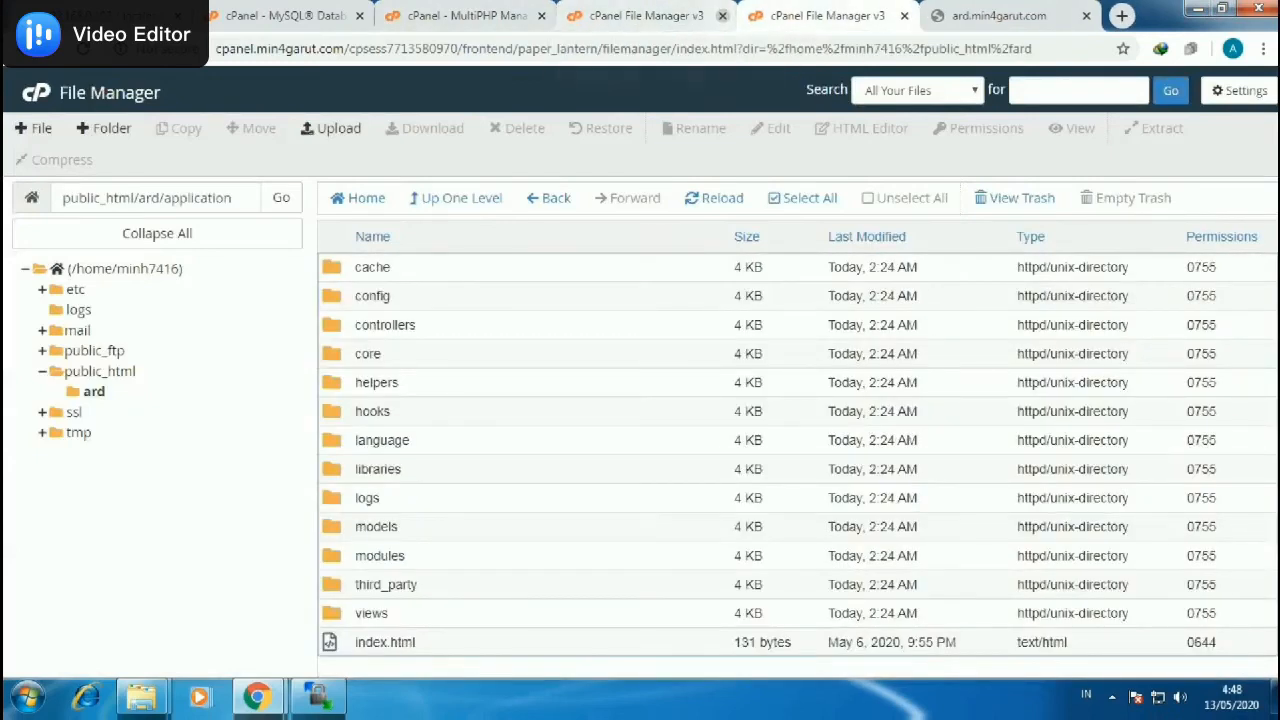
{"action": "left_click", "coordinate": [723, 15]}
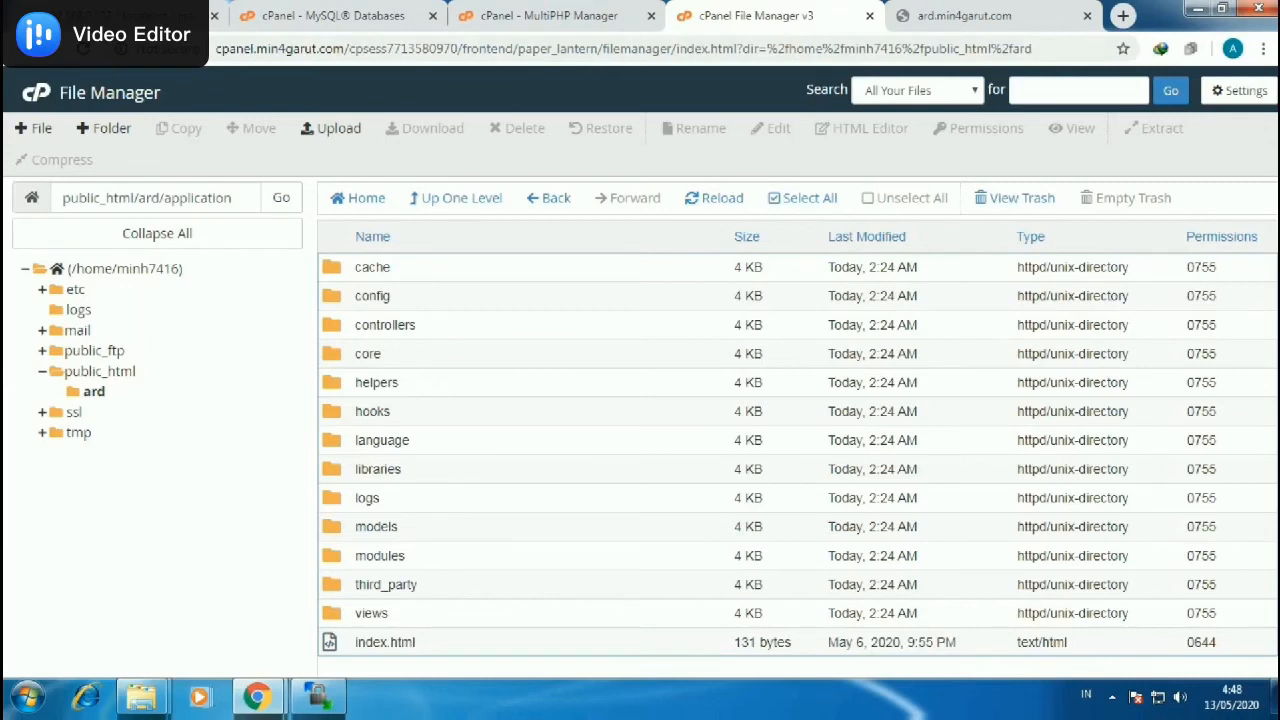
{"action": "left_click", "coordinate": [94, 392]}
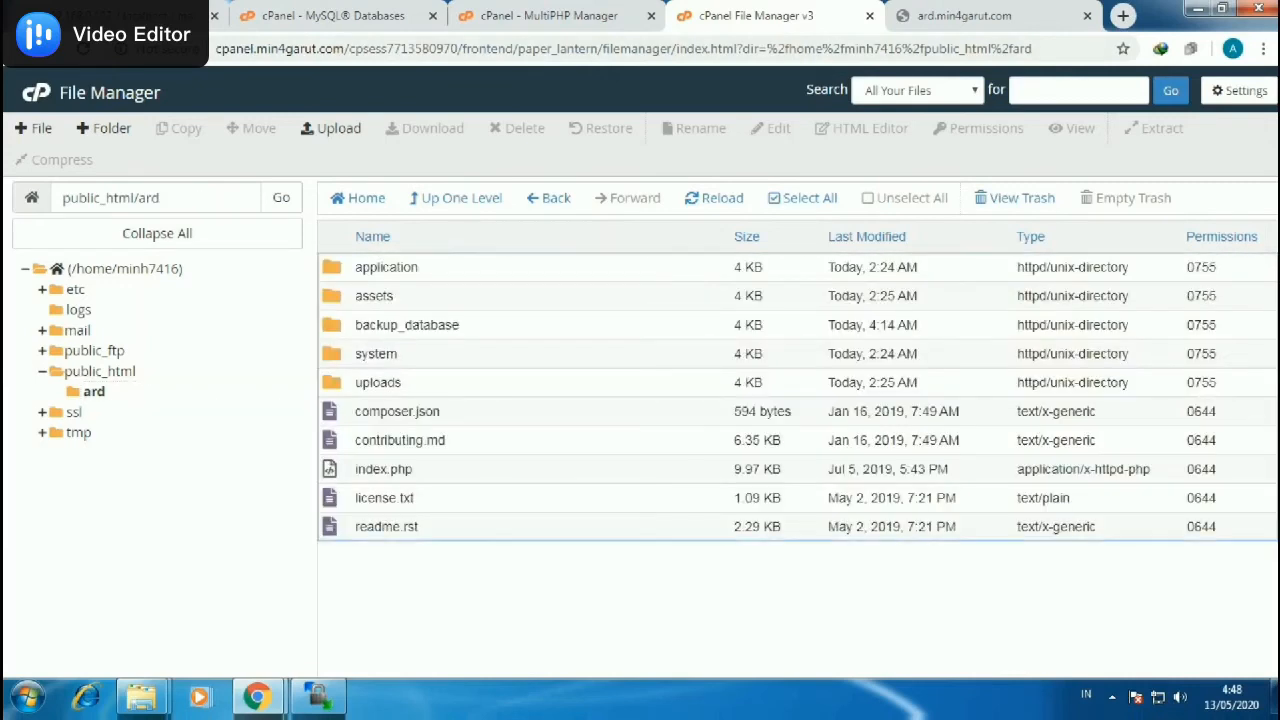
{"action": "double_click", "coordinate": [386, 268]}
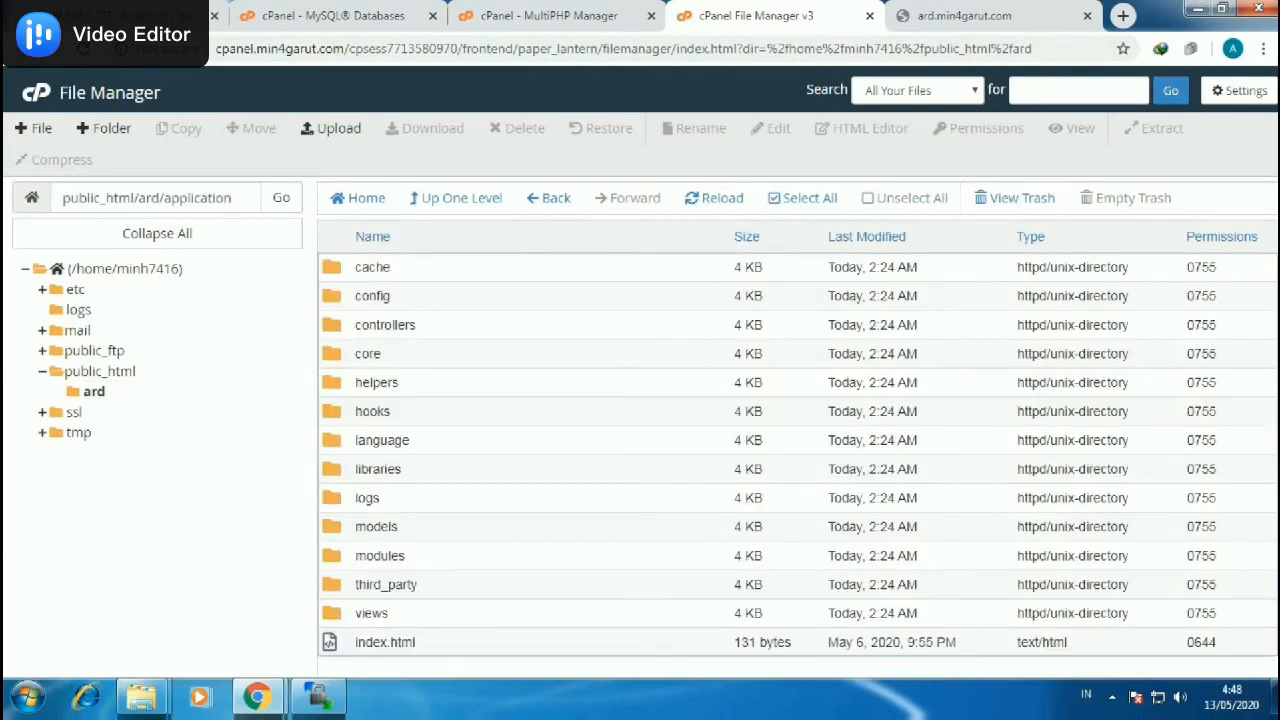
{"action": "double_click", "coordinate": [372, 296]}
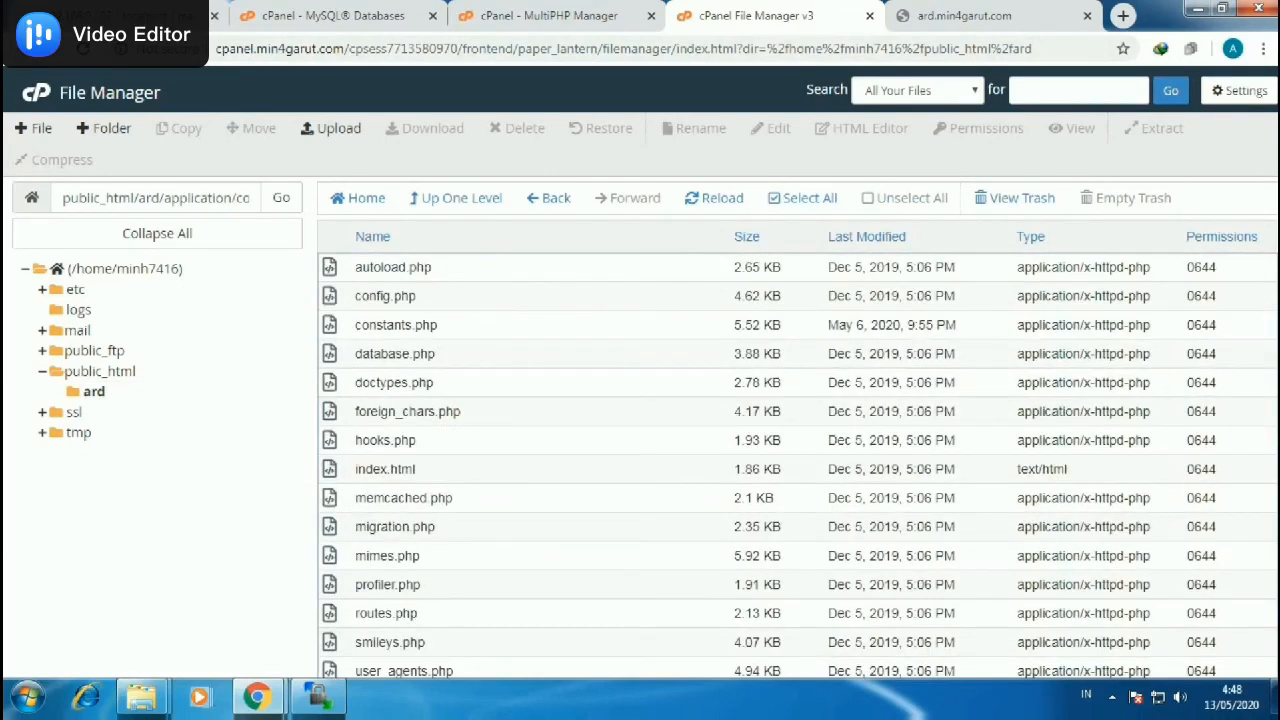
{"action": "left_click", "coordinate": [395, 354]}
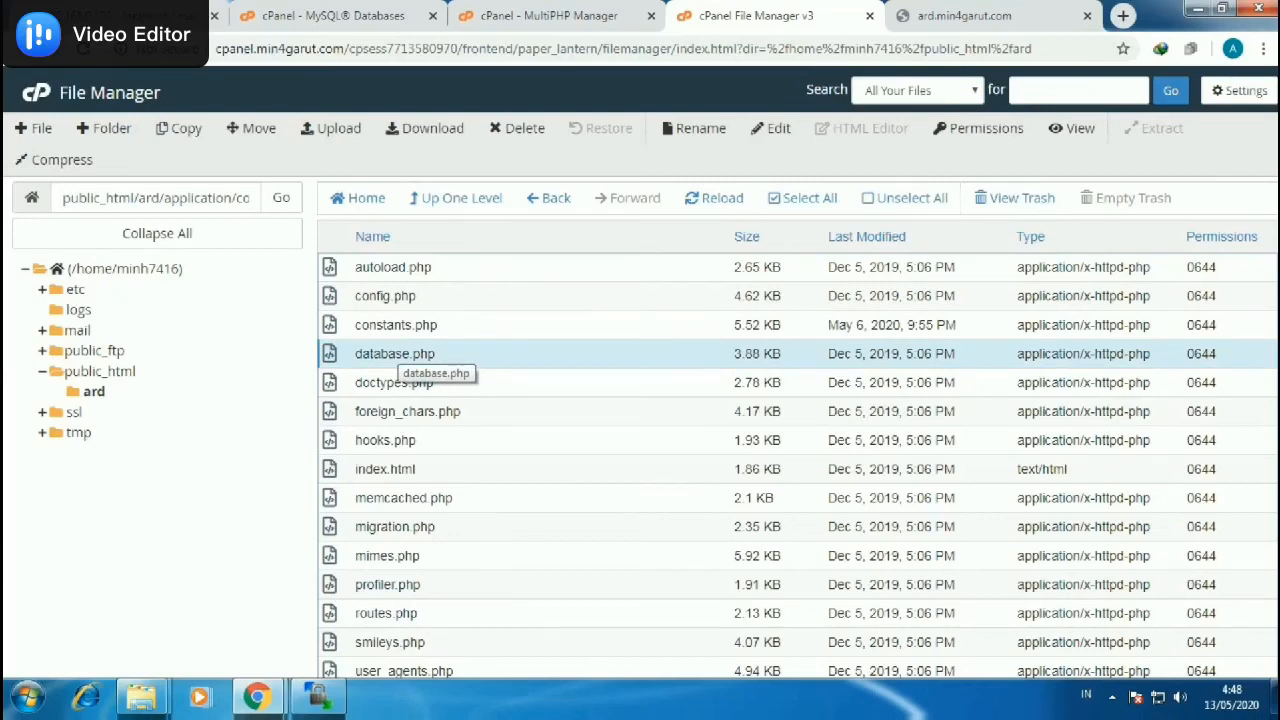
Open database.php in cPanel's code editor, confirming the encoding dialog.
{"action": "right_click", "coordinate": [408, 360]}
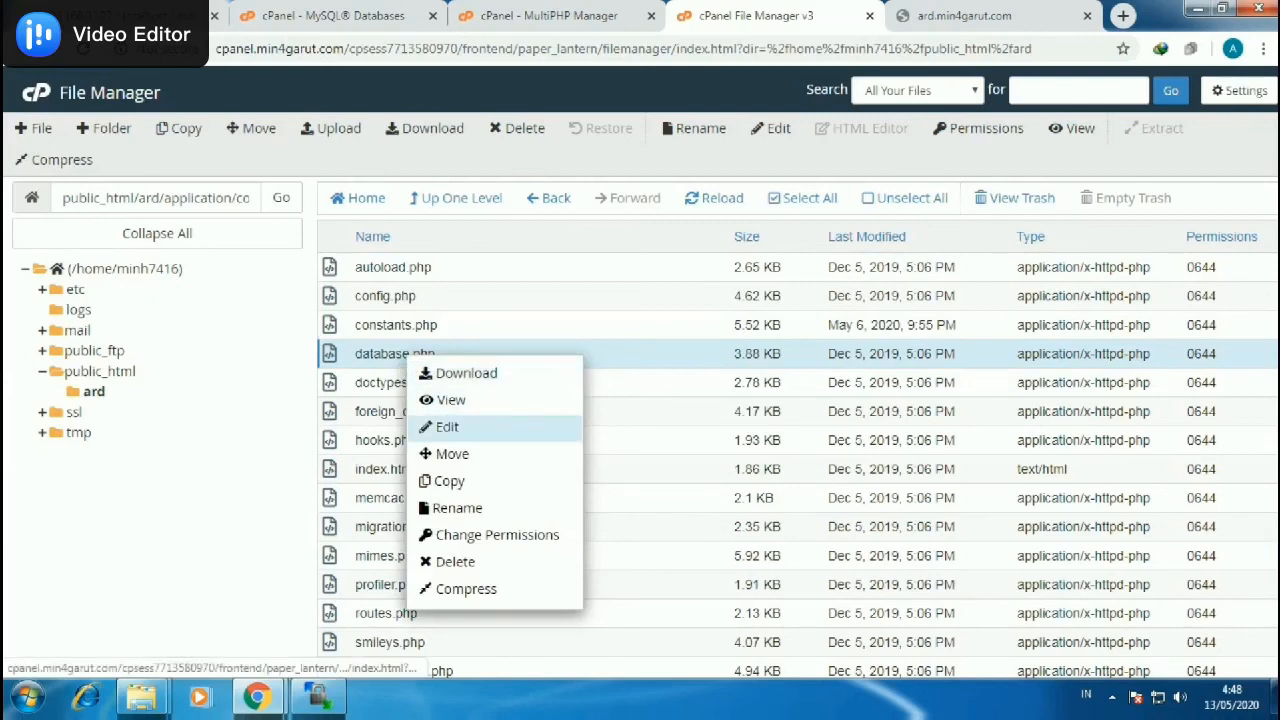
{"action": "left_click", "coordinate": [447, 426]}
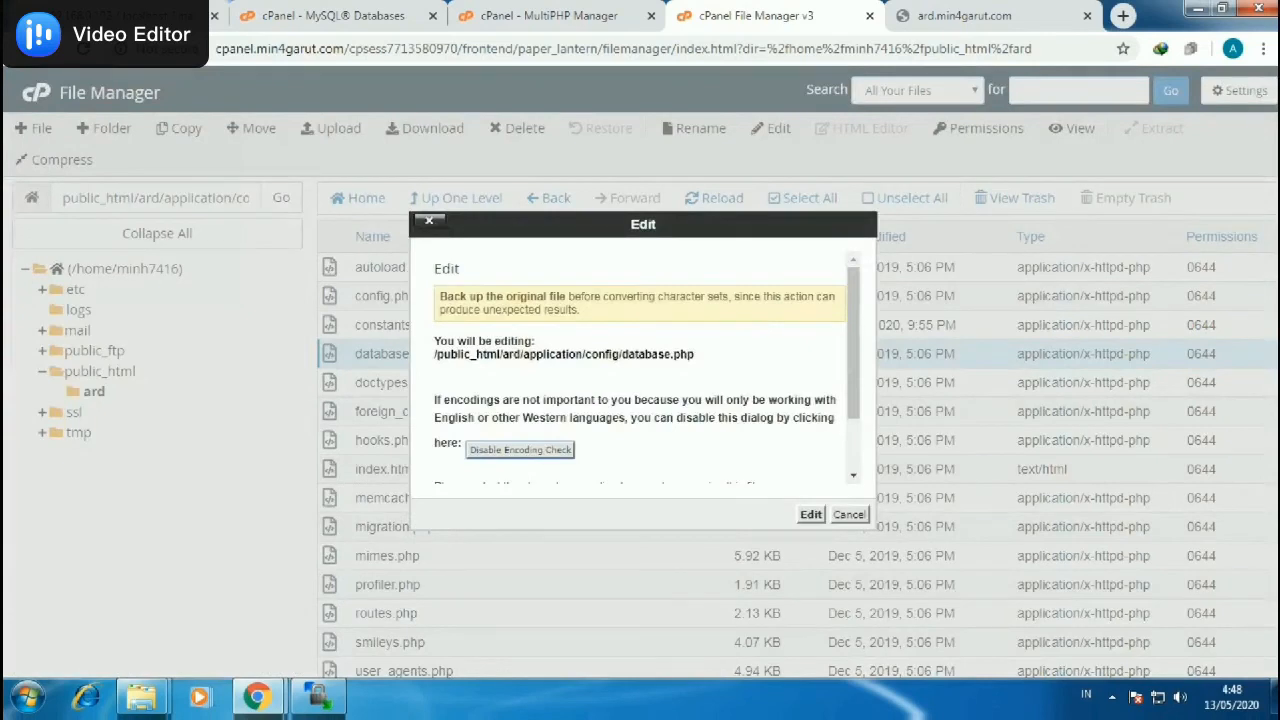
{"action": "left_click", "coordinate": [810, 514]}
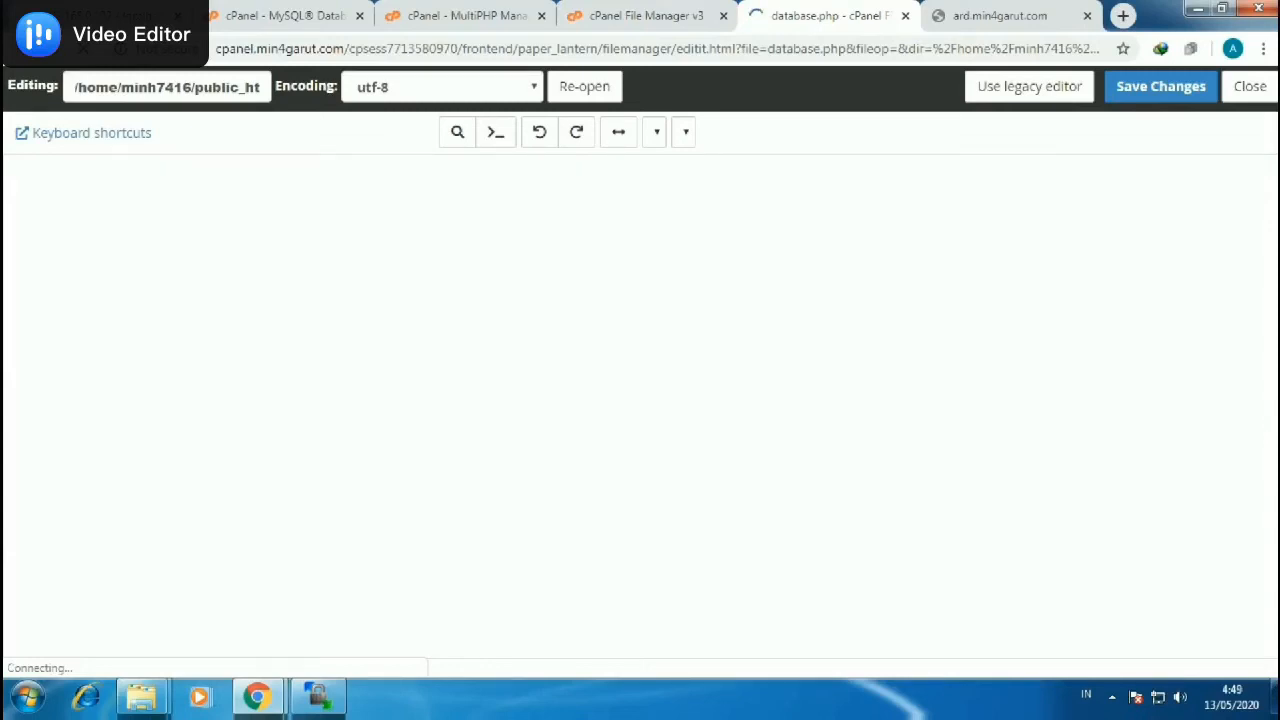
Reload the app's Madrasahku website.
{"action": "left_click", "coordinate": [1000, 16]}
{"action": "left_click", "coordinate": [760, 48]}
{"action": "left_click", "coordinate": [760, 48]}
{"action": "key", "text": "Return"}
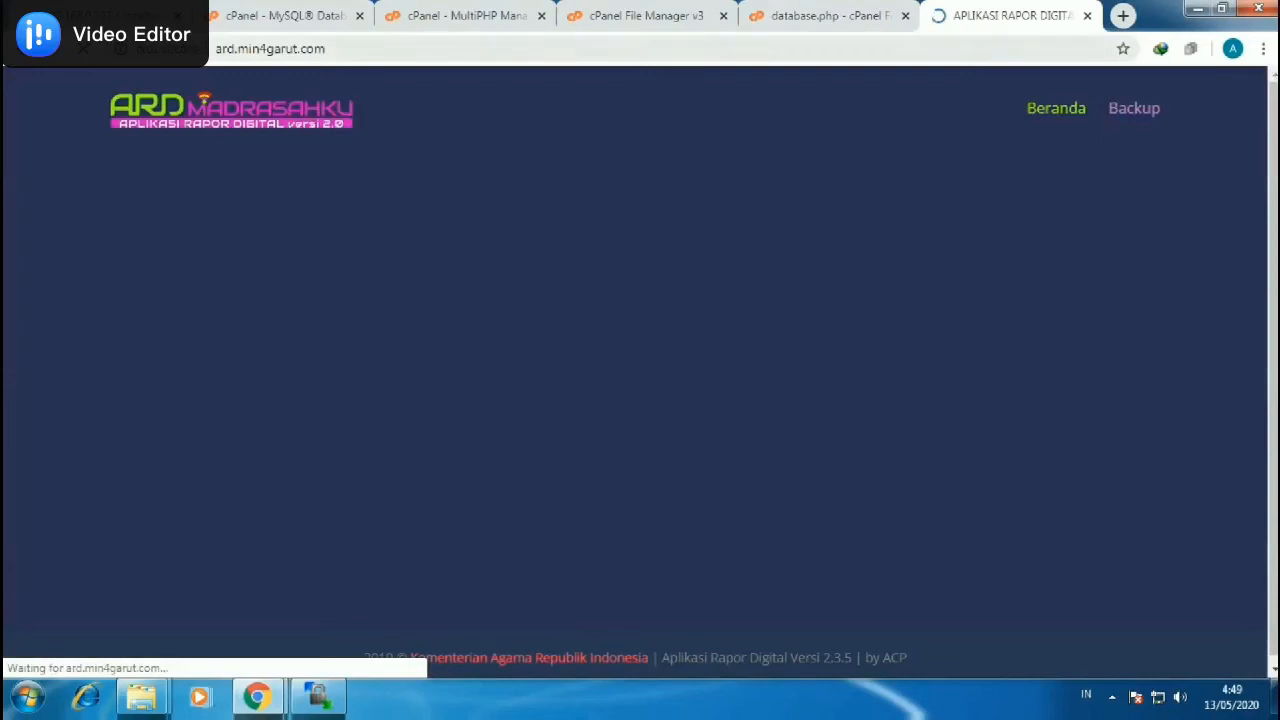
Reload the database.php editor, find the file encoded, and return to the config listing.
{"action": "left_click", "coordinate": [828, 16]}
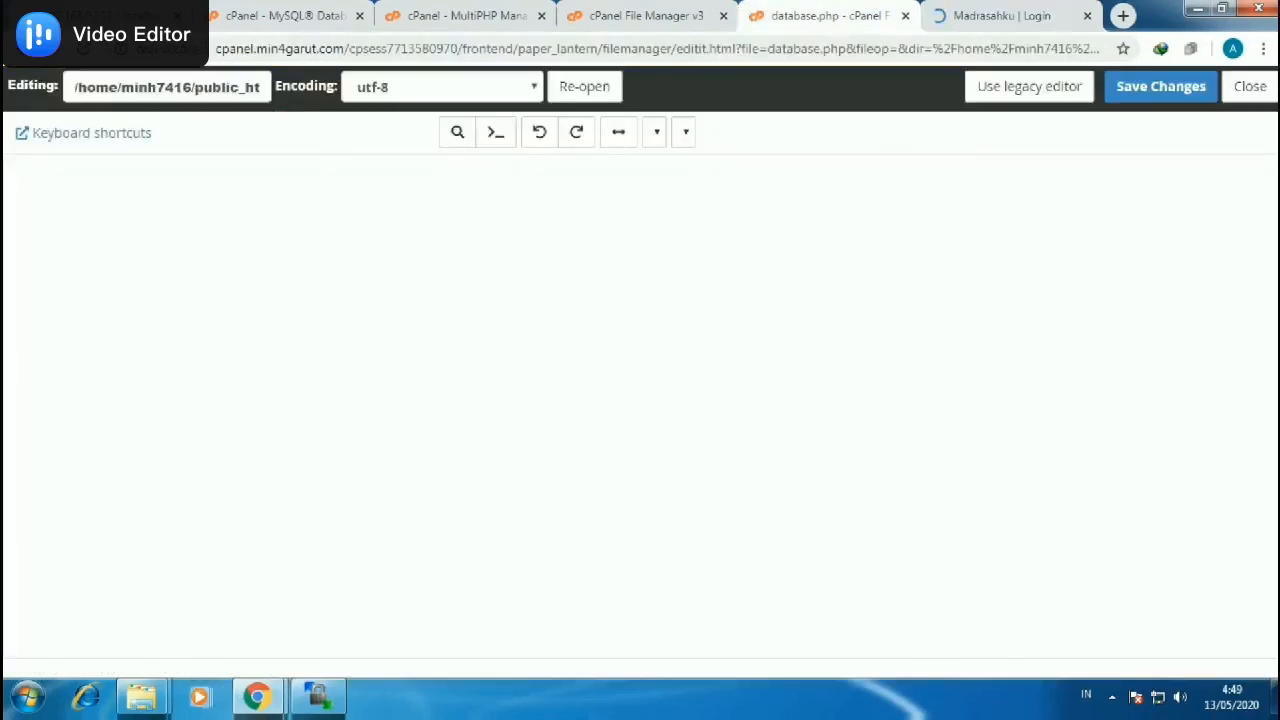
{"action": "left_click", "coordinate": [1002, 16]}
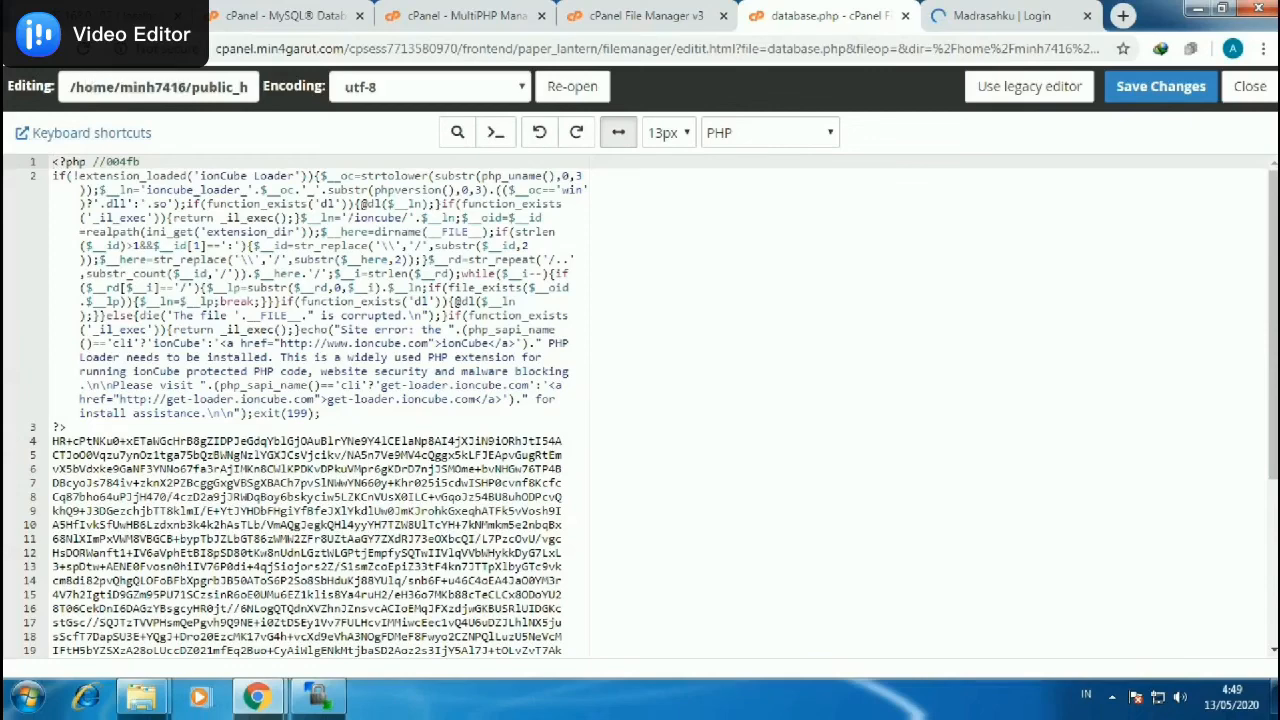
{"action": "scroll", "coordinate": [640, 405], "scroll_direction": "down", "scroll_amount": 3}
{"action": "scroll", "coordinate": [640, 405], "scroll_direction": "up", "scroll_amount": 5}
{"action": "key", "text": "F5"}
{"action": "scroll", "coordinate": [640, 400], "scroll_direction": "down", "scroll_amount": 3}
{"action": "scroll", "coordinate": [307, 400], "scroll_direction": "up", "scroll_amount": 3}
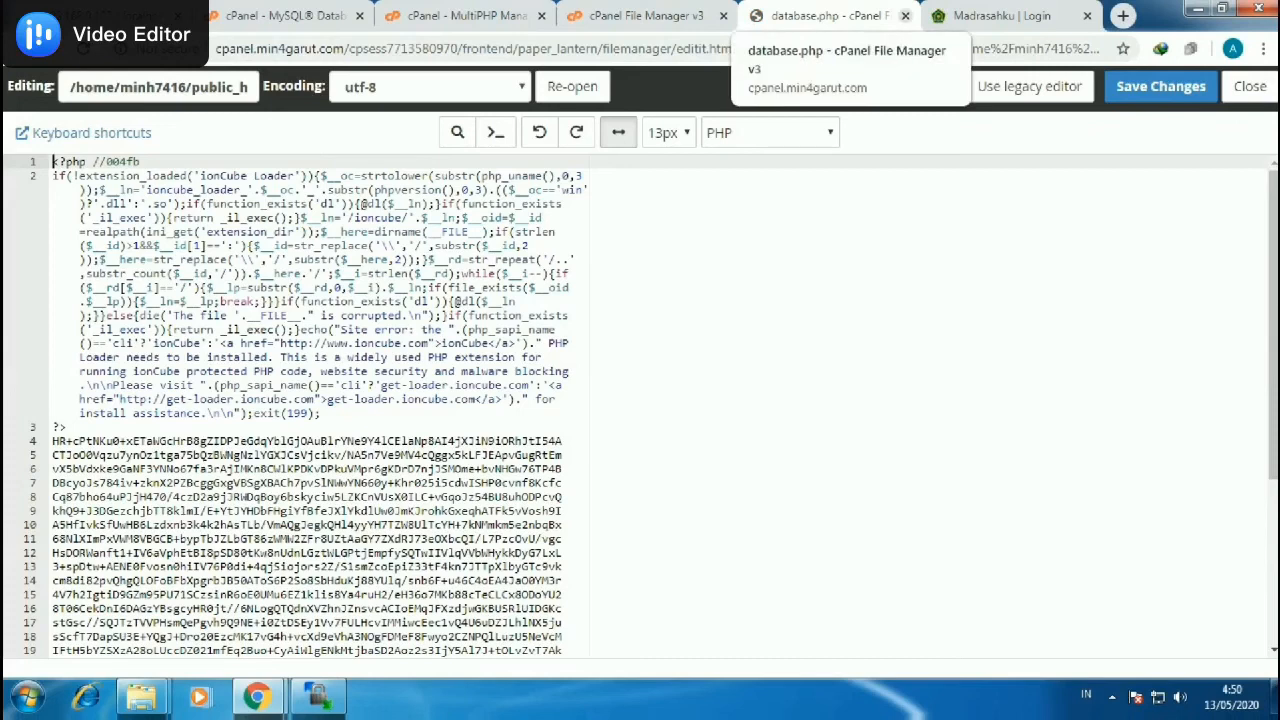
{"action": "left_click", "coordinate": [646, 15]}
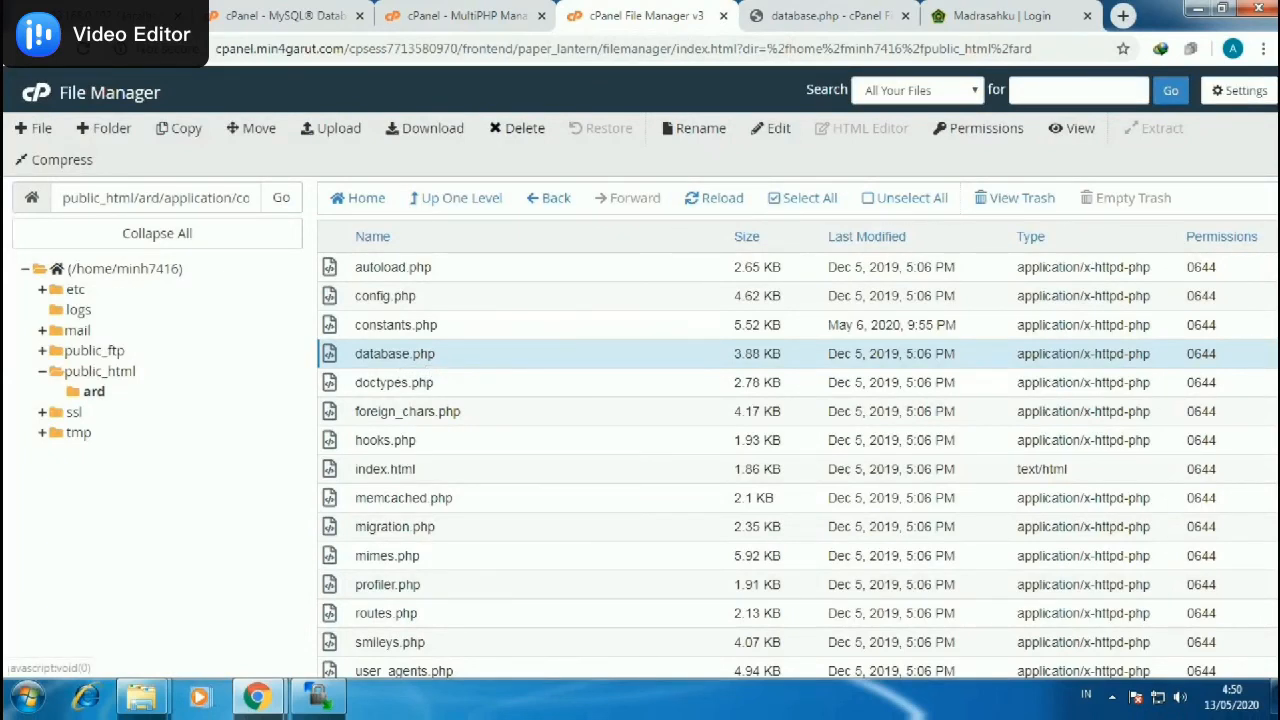
Permanently delete the encoded database.php from the config folder.
{"action": "left_click", "coordinate": [520, 128]}
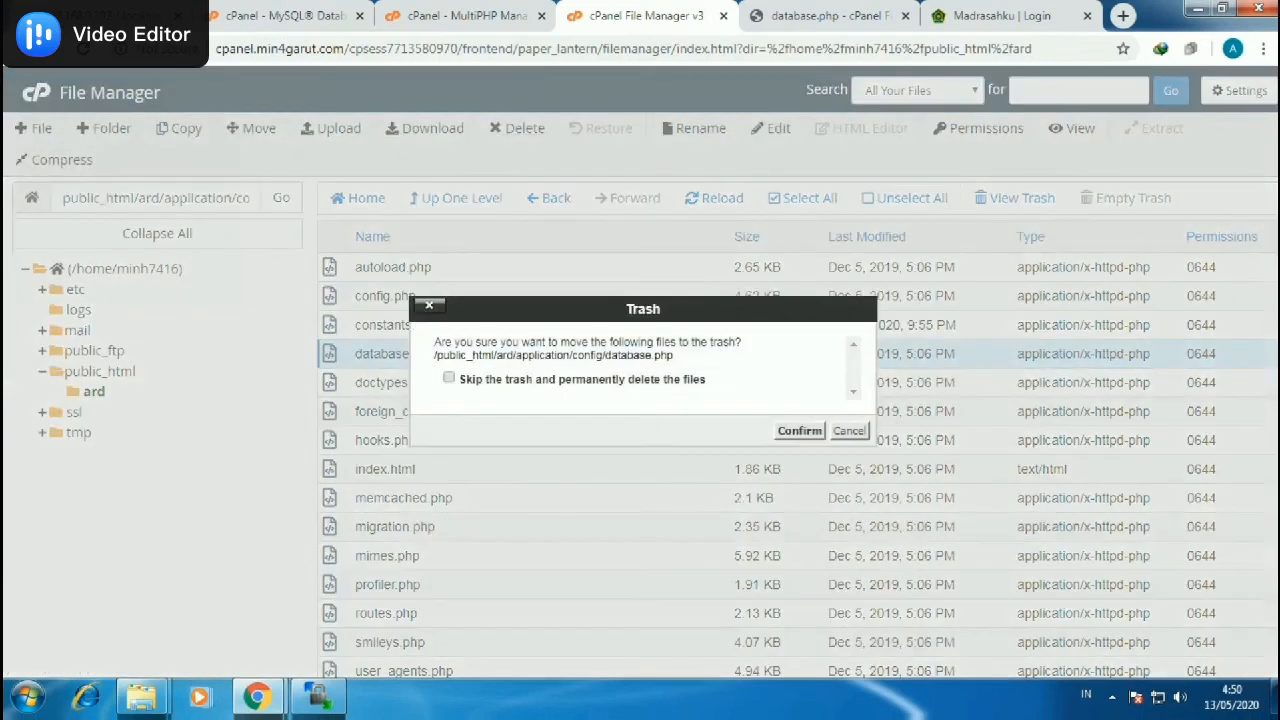
{"action": "left_click", "coordinate": [449, 378]}
{"action": "left_click", "coordinate": [799, 430]}
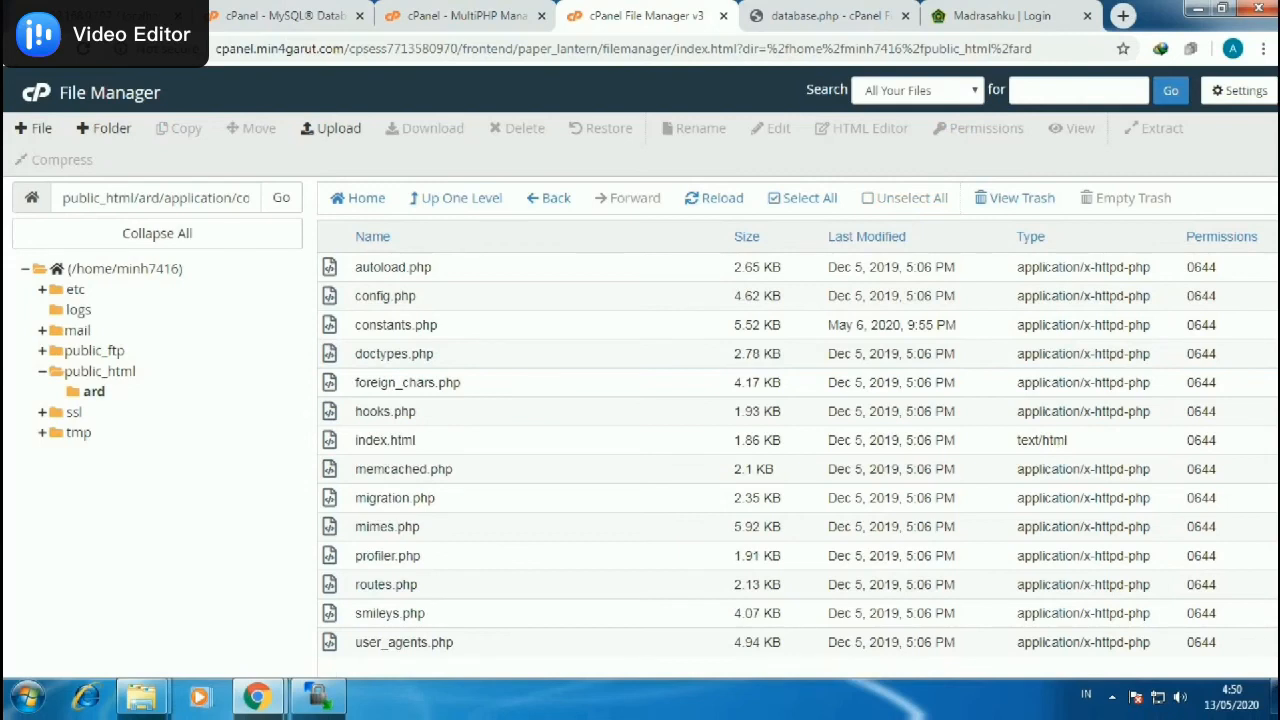
Upload database.php from E:\ARD ONLINE into the config folder.
{"action": "left_click", "coordinate": [331, 128]}
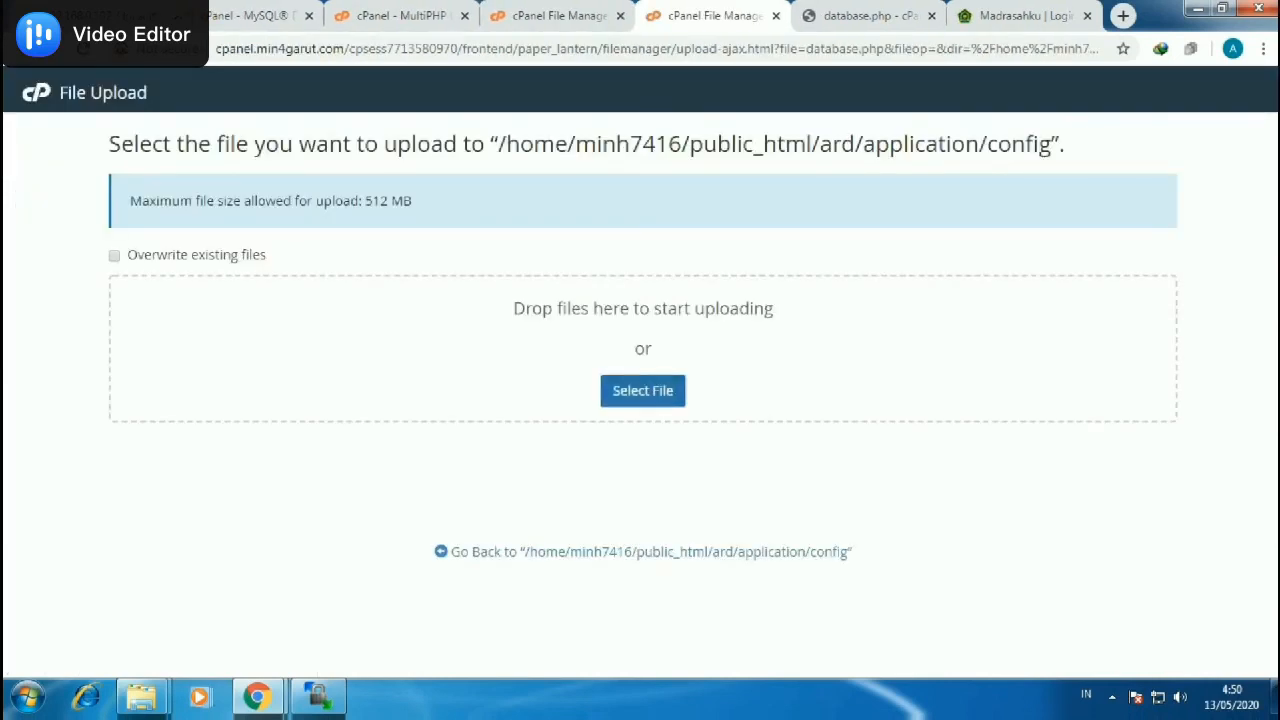
{"action": "left_click", "coordinate": [642, 390]}
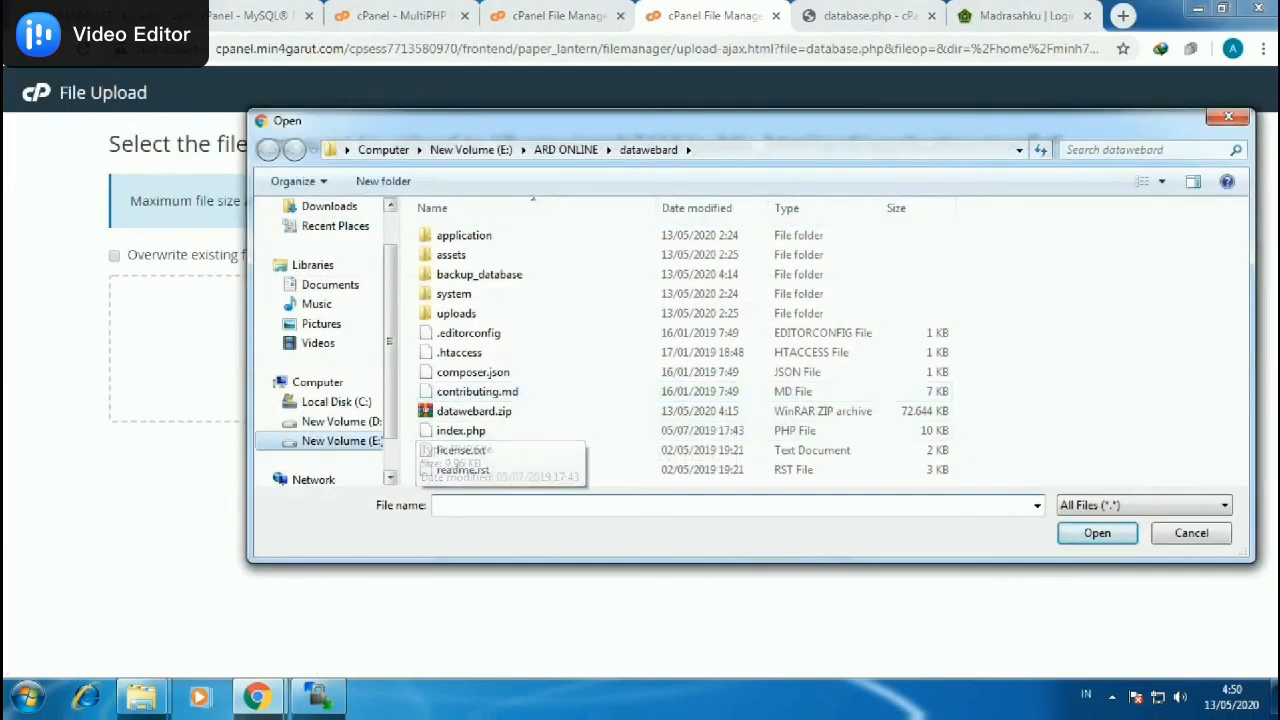
{"action": "left_click", "coordinate": [341, 441]}
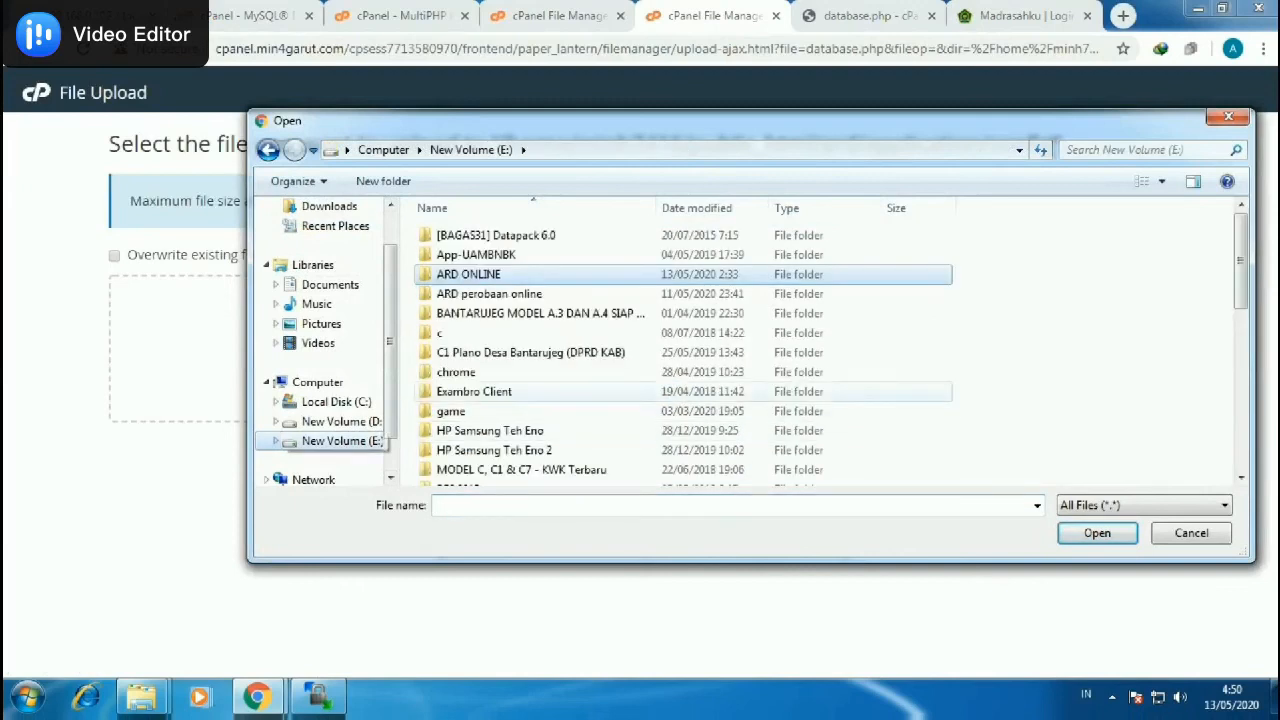
{"action": "double_click", "coordinate": [468, 274]}
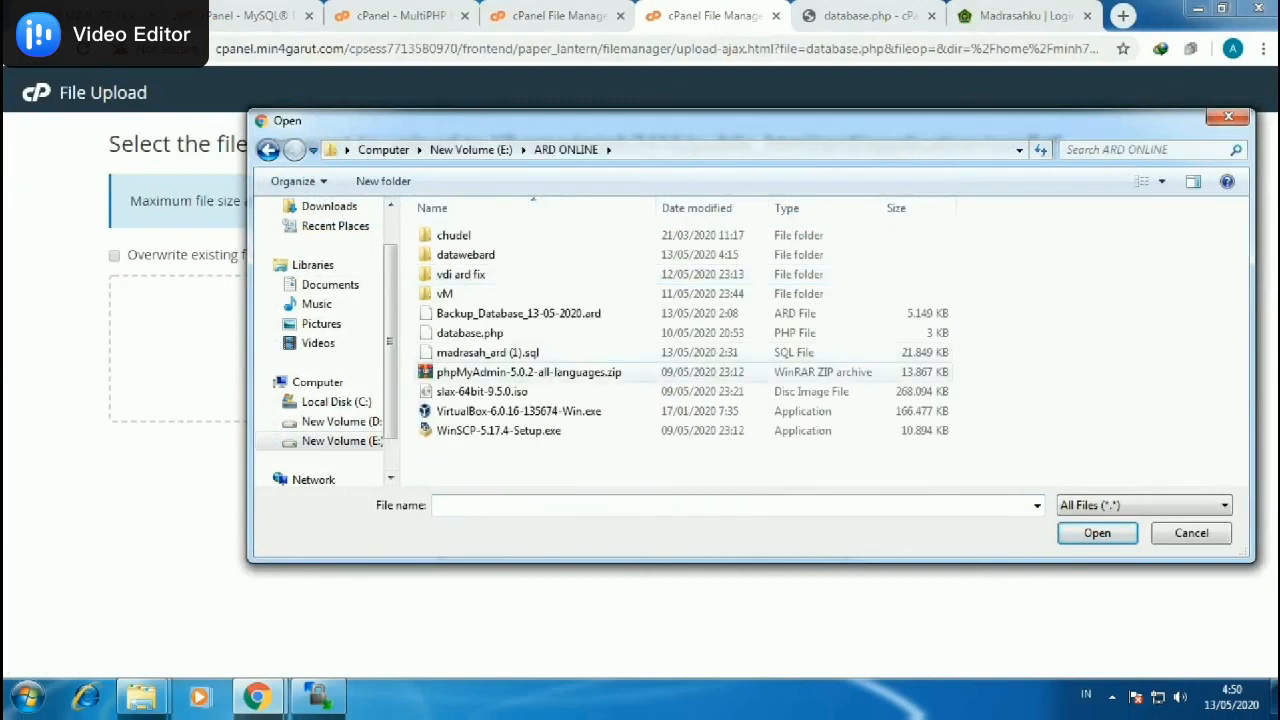
{"action": "left_click", "coordinate": [470, 333]}
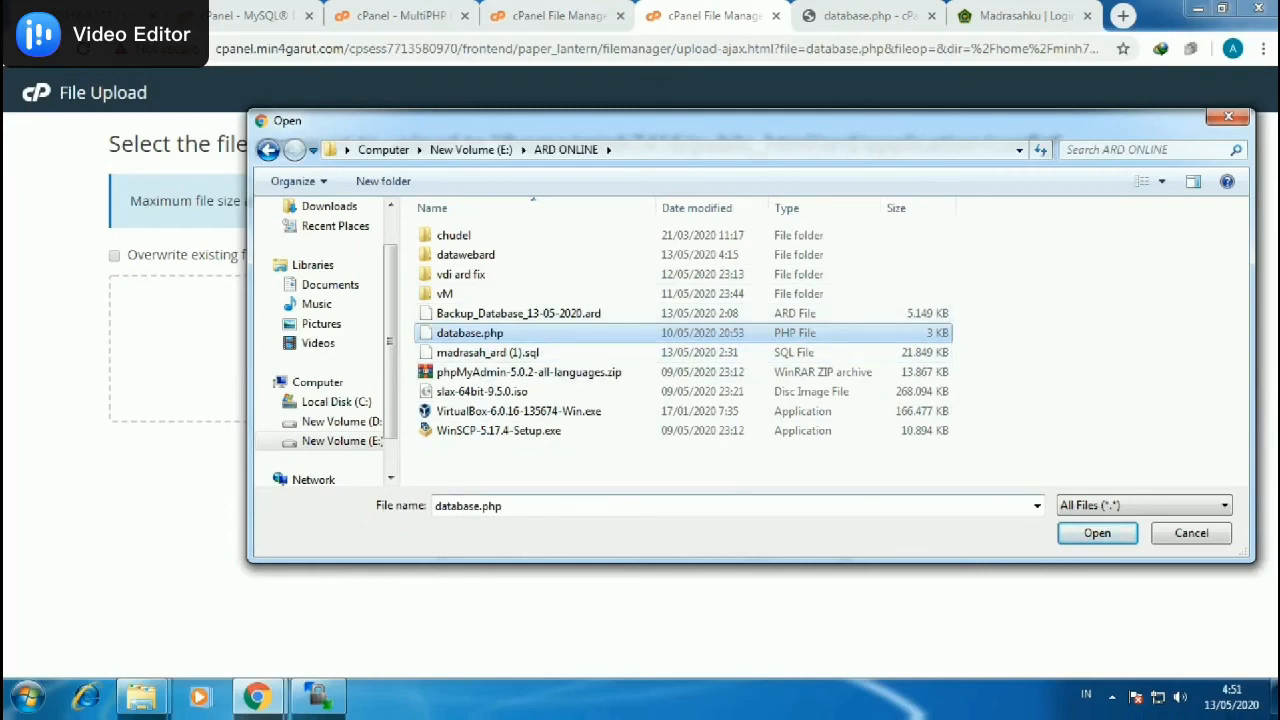
{"action": "key", "text": "Return"}
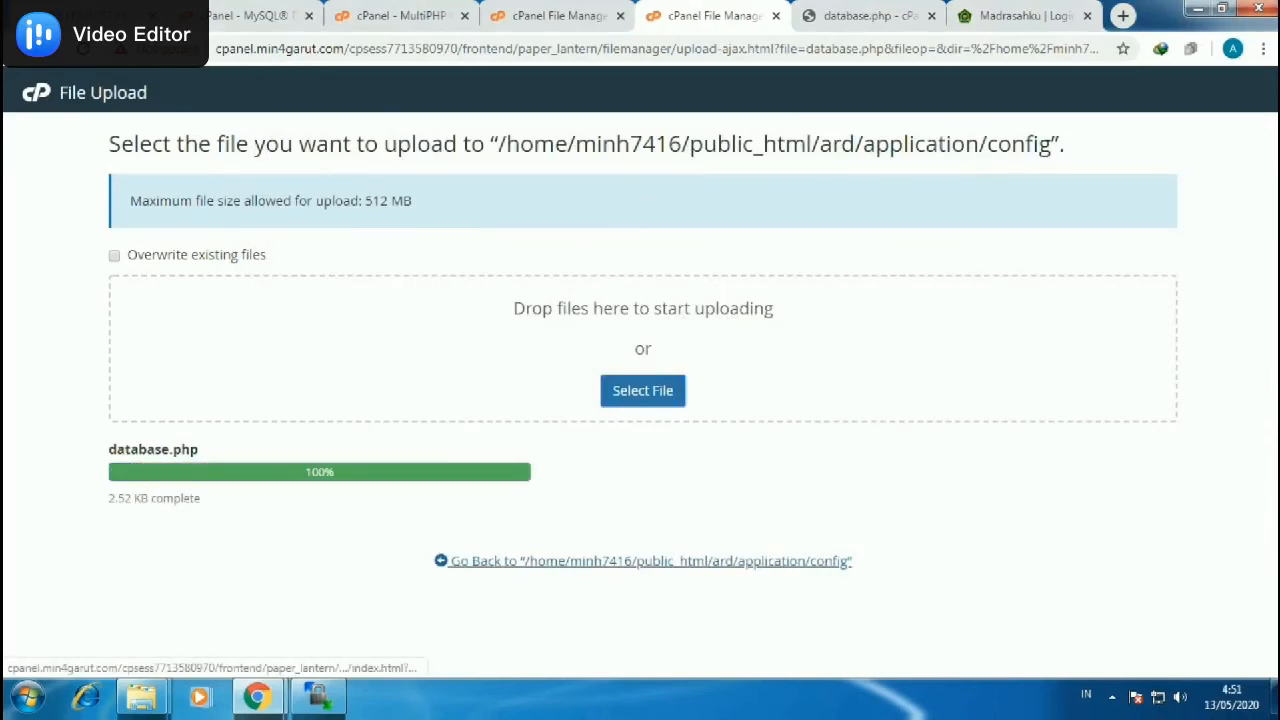
{"action": "left_click", "coordinate": [643, 561]}
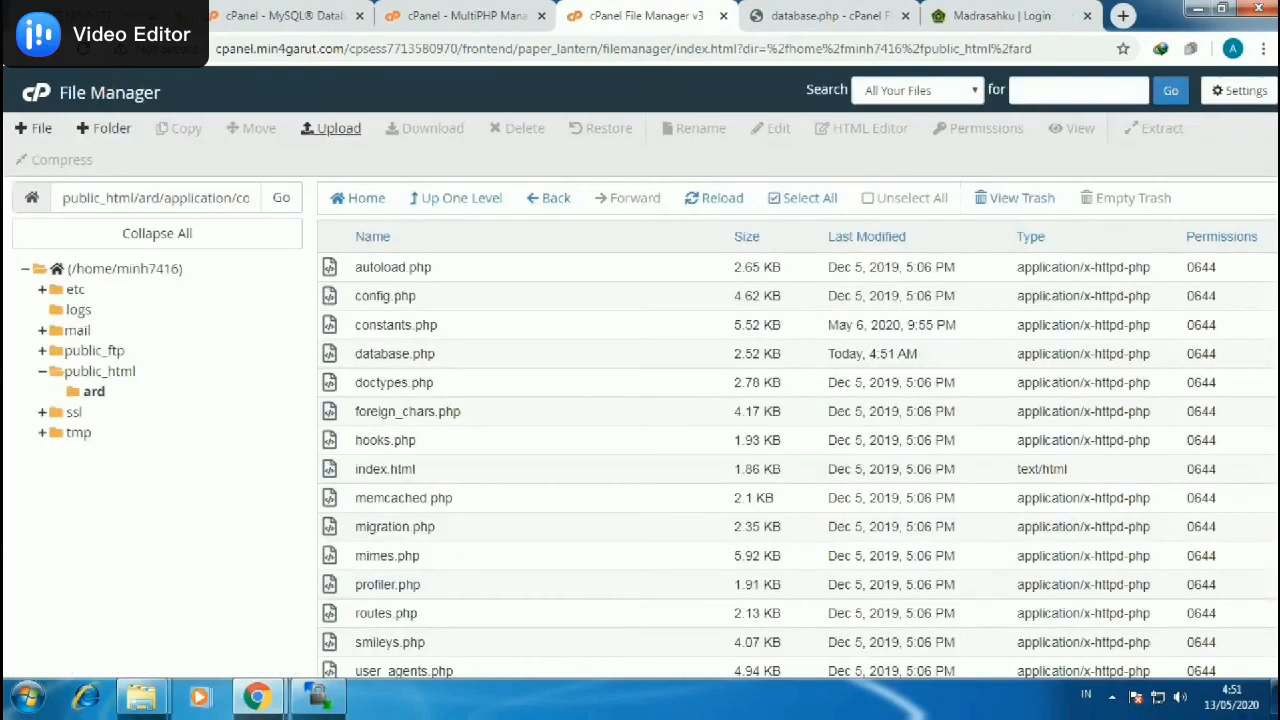
Open the uploaded database.php in the editor and select the placeholder username on line 38.
{"action": "left_click", "coordinate": [420, 354]}
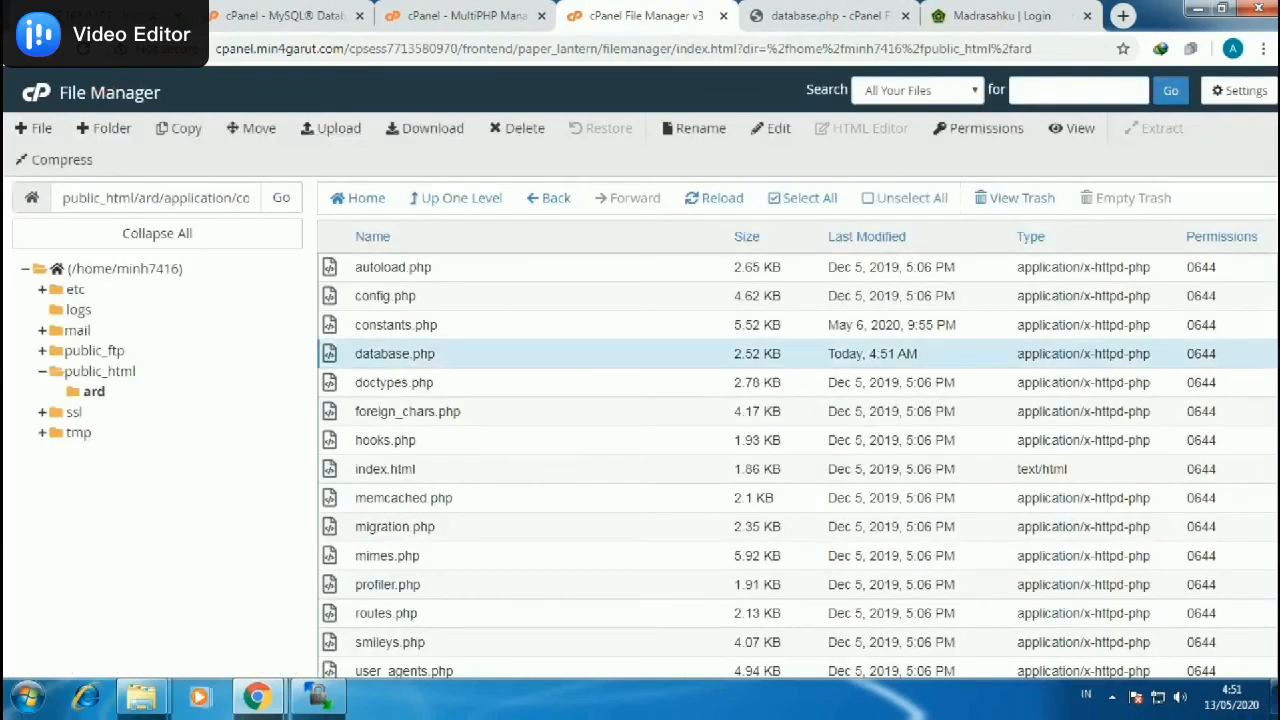
{"action": "right_click", "coordinate": [424, 362]}
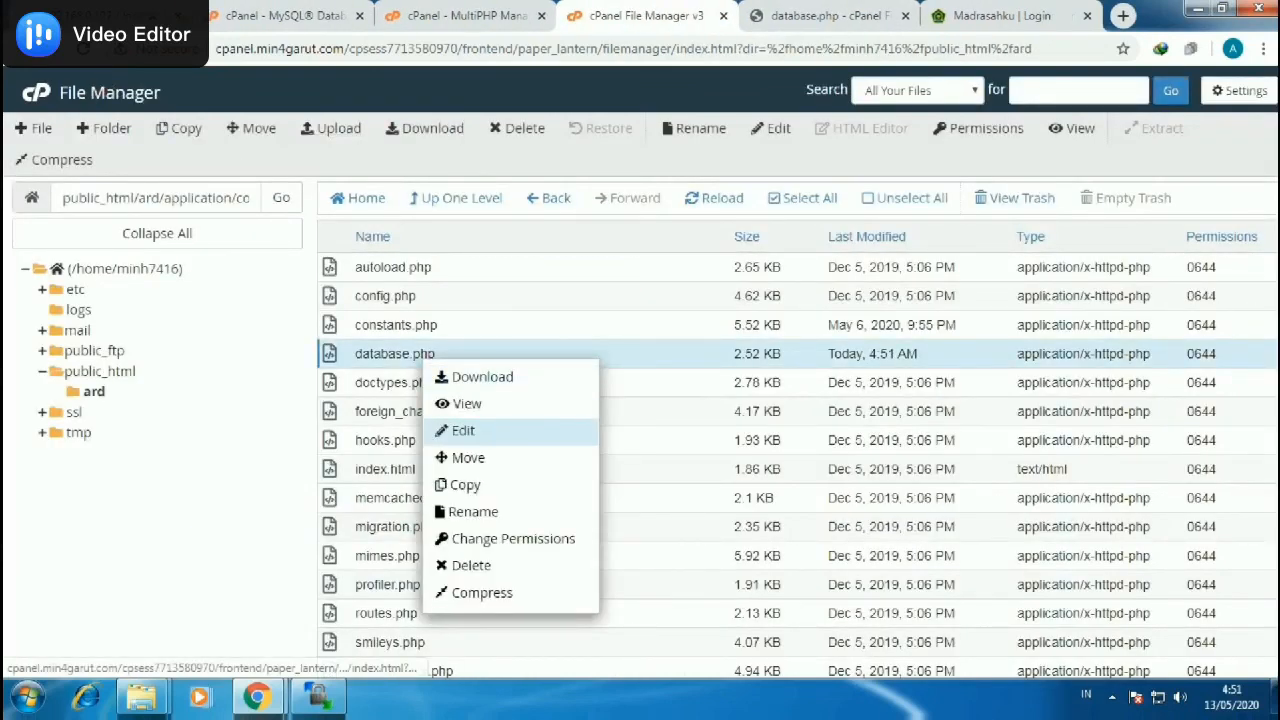
{"action": "left_click", "coordinate": [465, 430]}
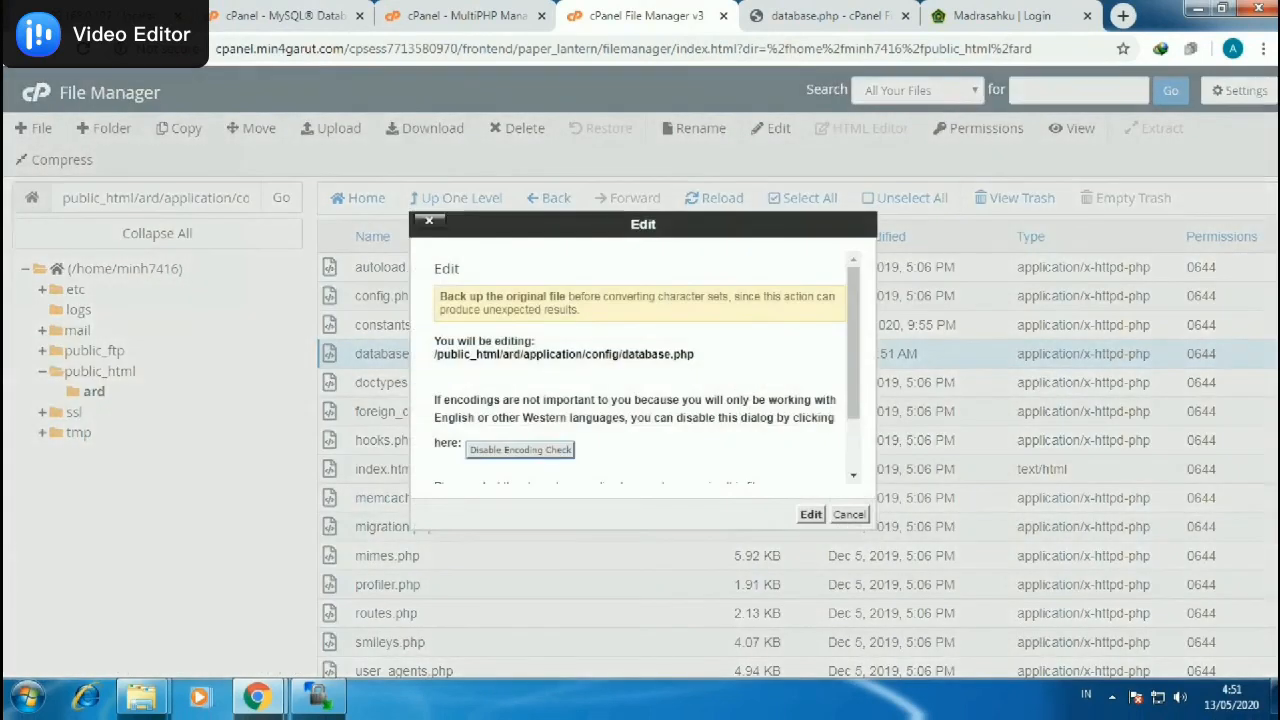
{"action": "scroll", "coordinate": [646, 371], "scroll_direction": "down", "scroll_amount": 2}
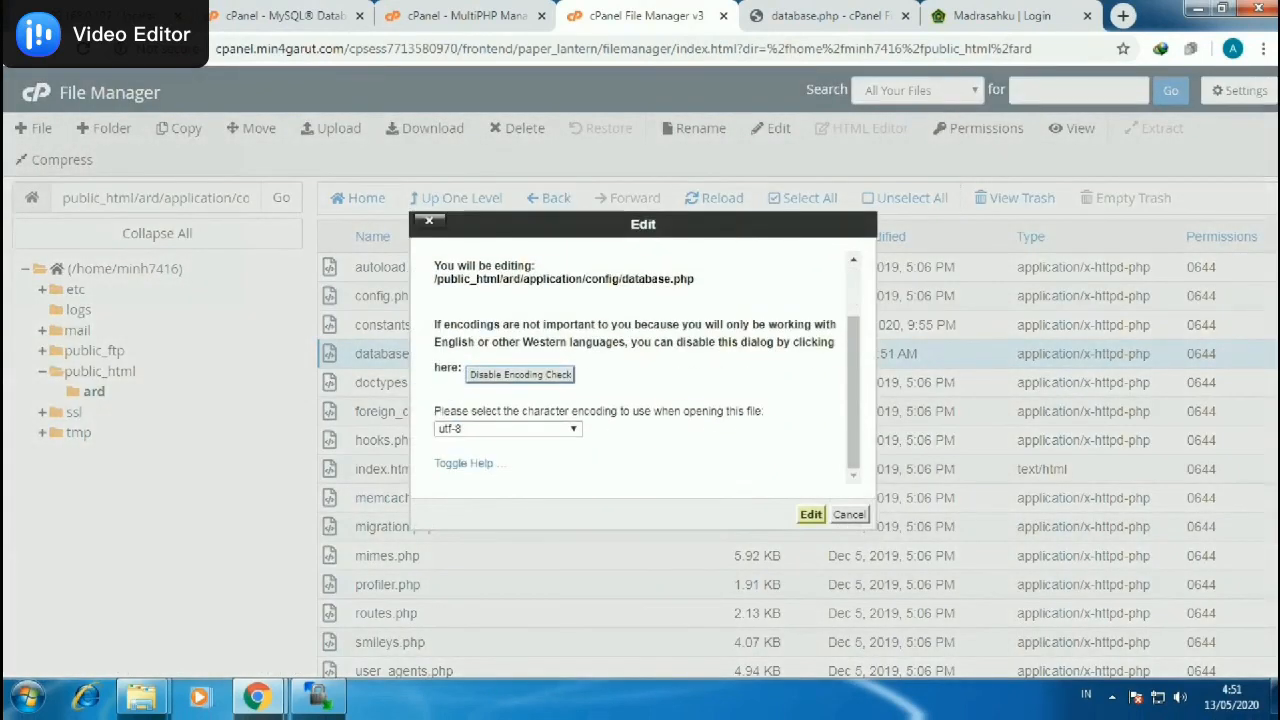
{"action": "left_click", "coordinate": [811, 515]}
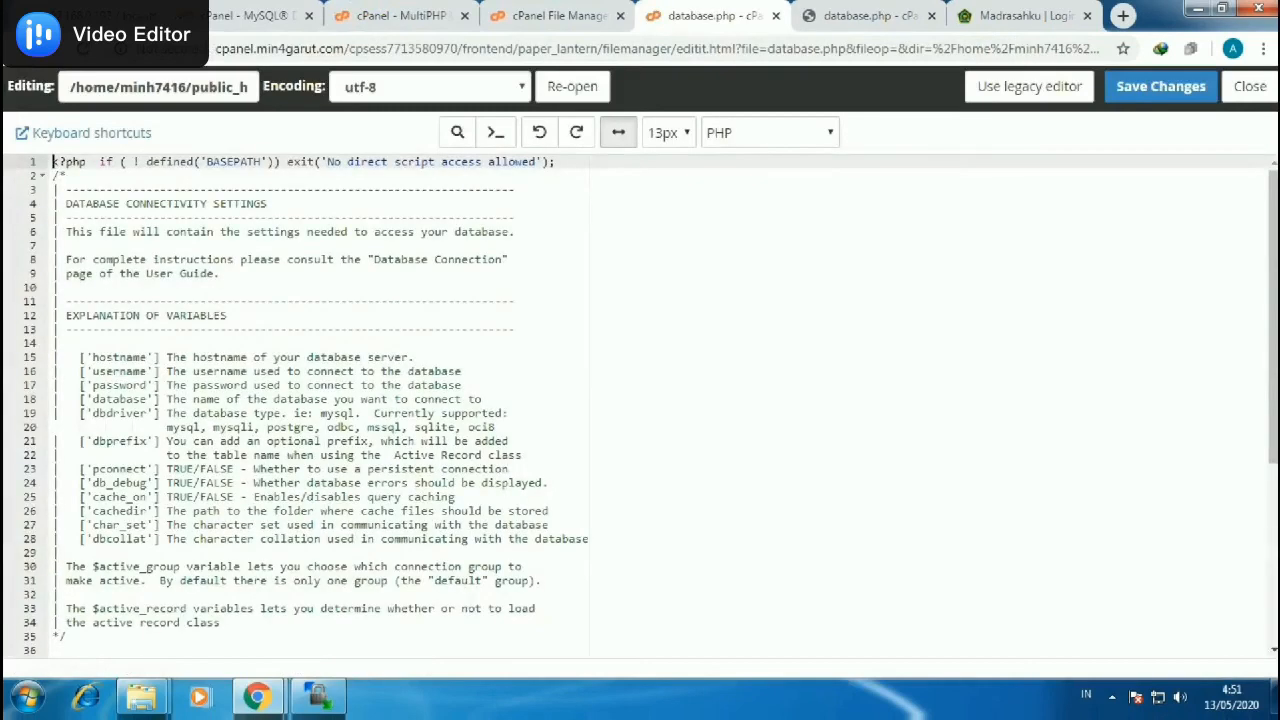
{"action": "scroll", "coordinate": [640, 406], "scroll_direction": "down", "scroll_amount": 5}
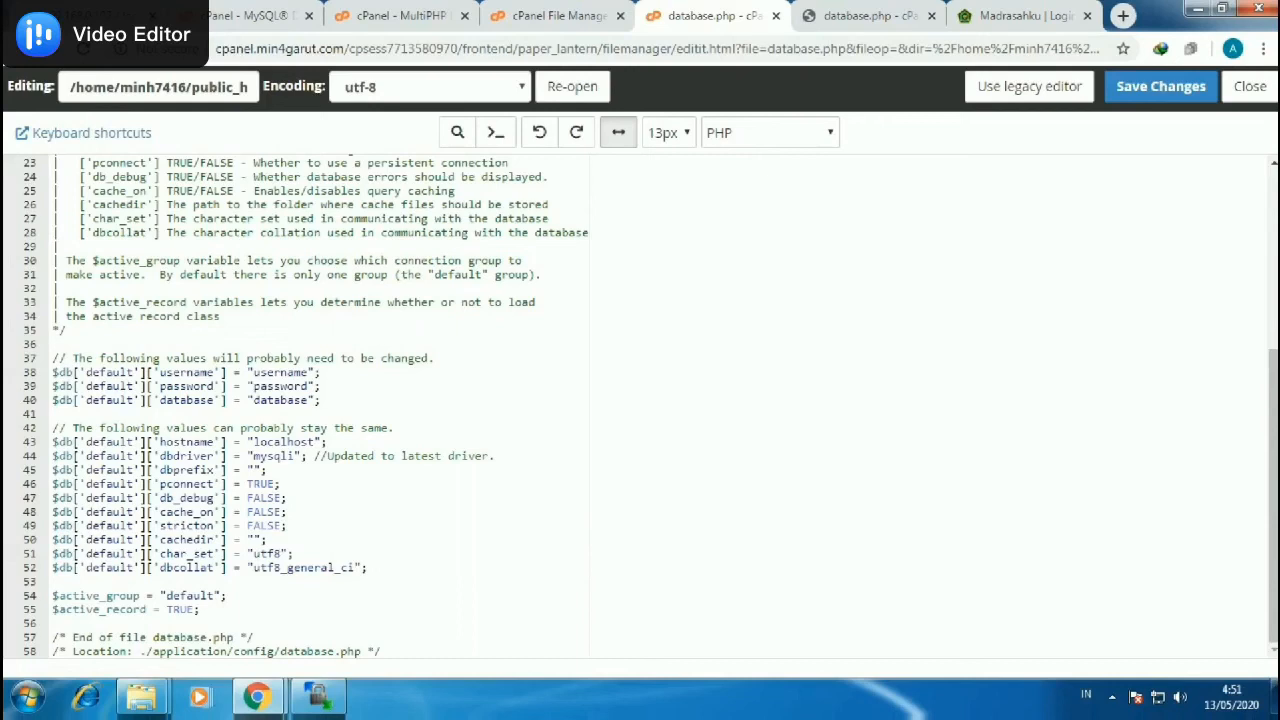
{"action": "mouse_move", "coordinate": [253, 372]}
{"action": "left_mouse_down"}
{"action": "mouse_move", "coordinate": [305, 372]}
{"action": "mouse_move", "coordinate": [252, 372]}
{"action": "left_mouse_up"}
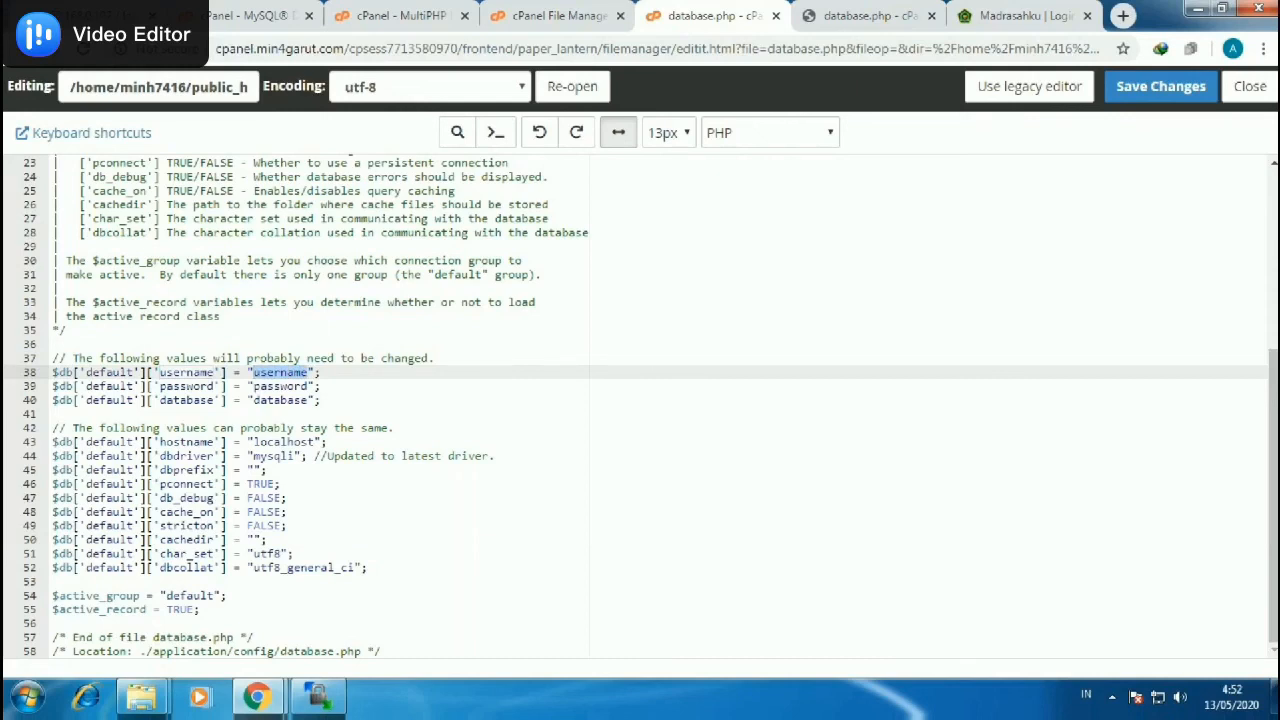
Copy the existing ard database name from MySQL Databases' Current Databases list.
{"action": "left_click", "coordinate": [248, 16]}
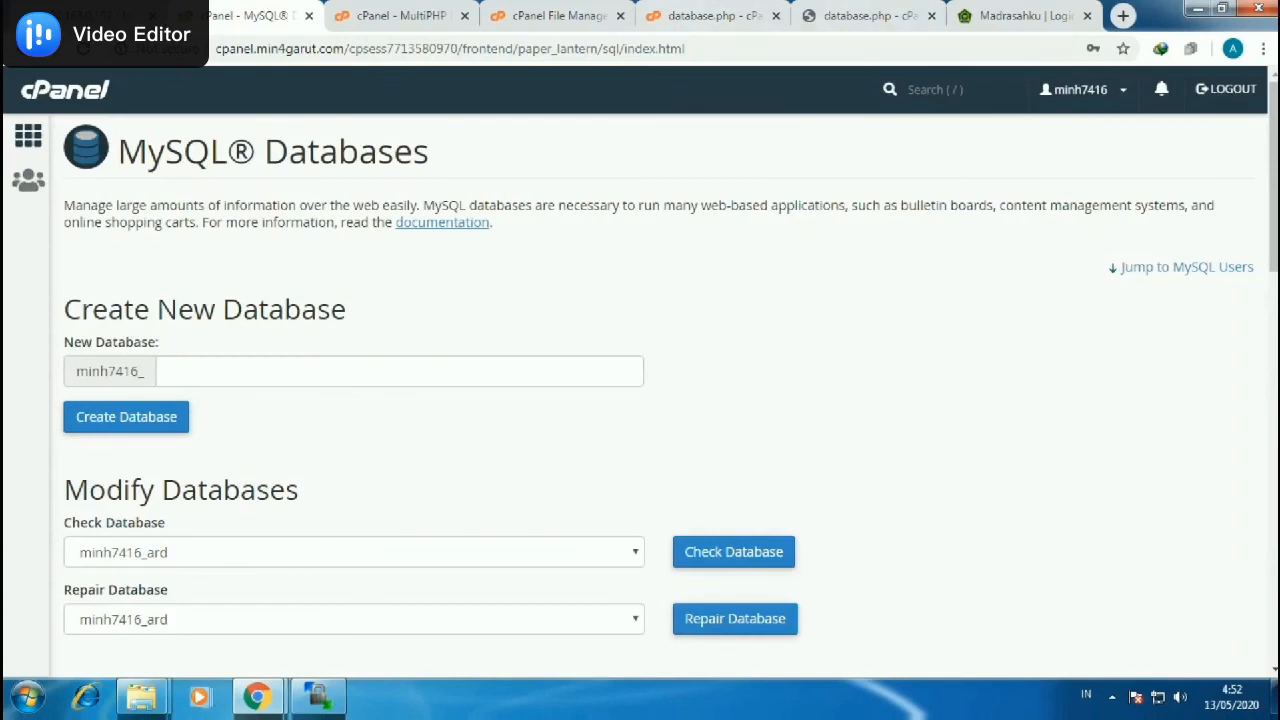
{"action": "left_click", "coordinate": [28, 136]}
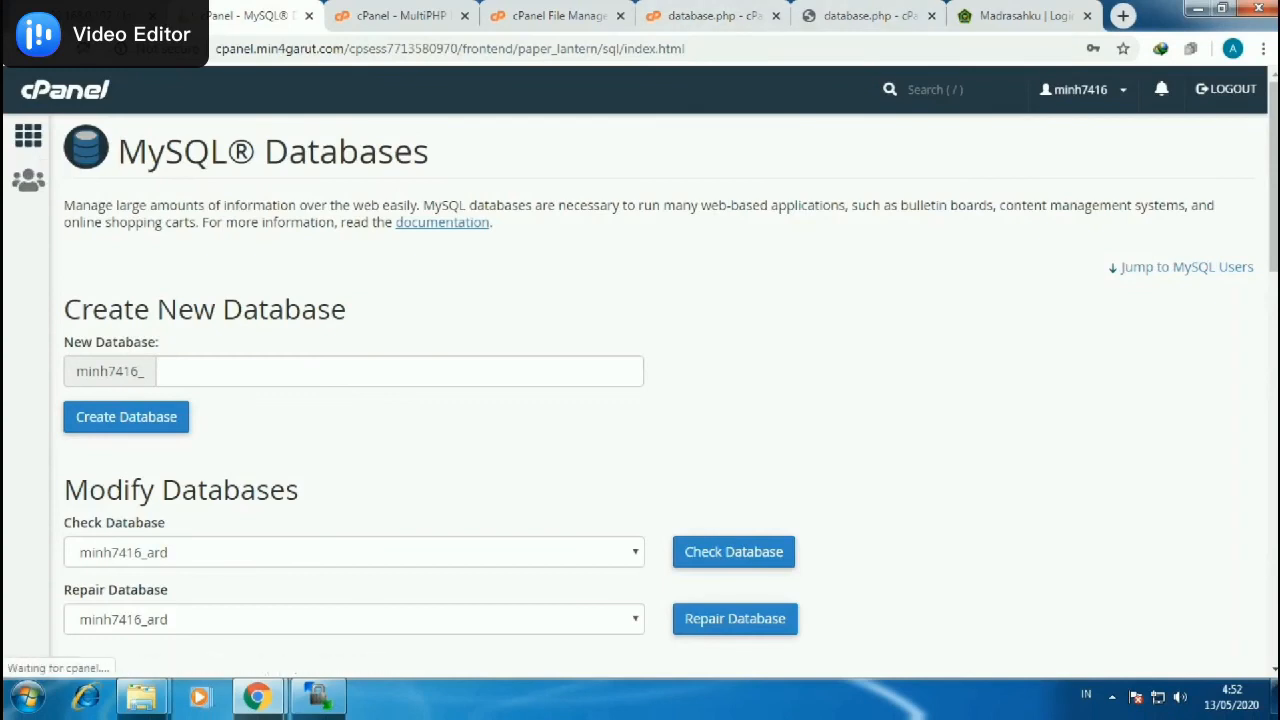
{"action": "scroll", "coordinate": [389, 360], "scroll_direction": "down", "scroll_amount": 1}
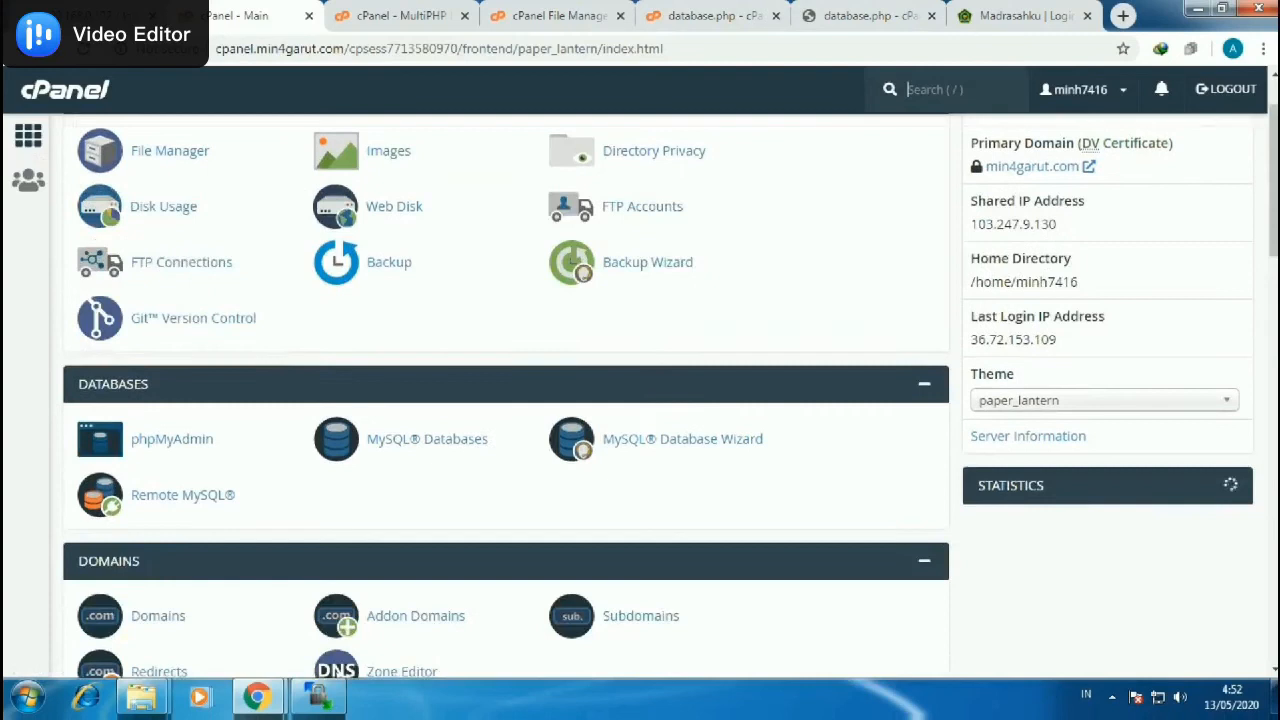
{"action": "left_click", "coordinate": [427, 439]}
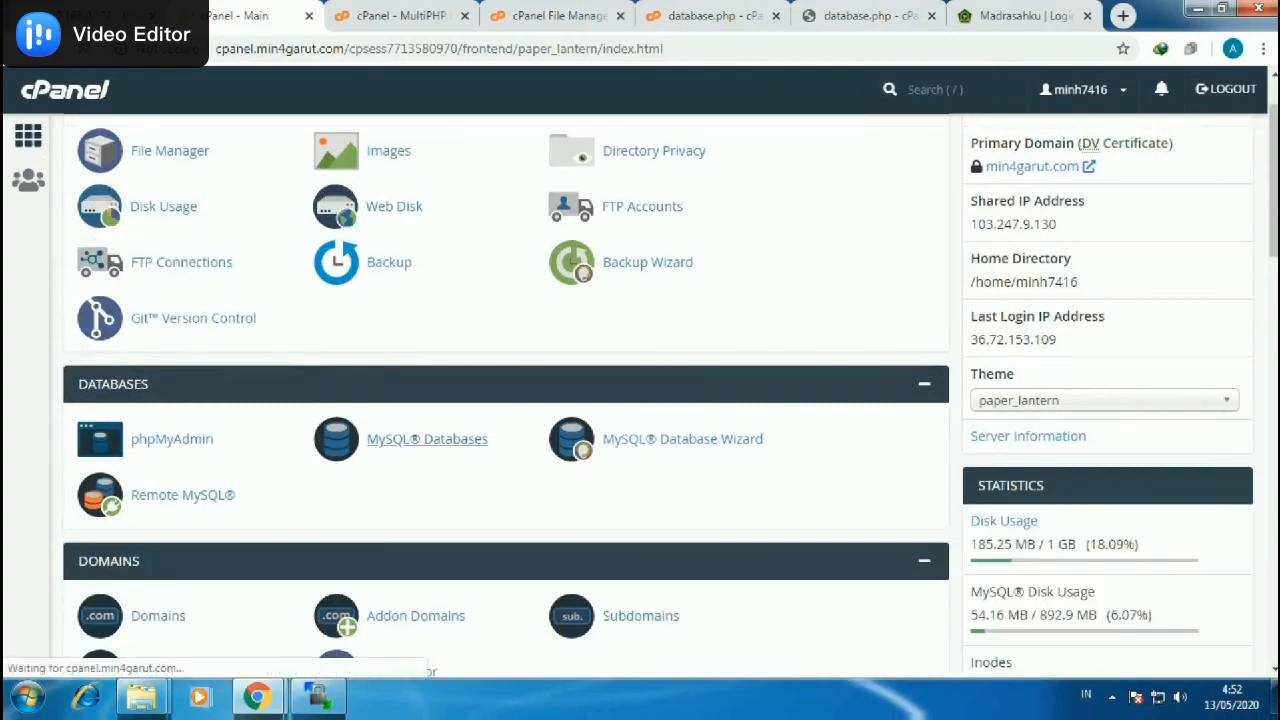
{"action": "scroll", "coordinate": [640, 400], "scroll_direction": "down", "scroll_amount": 5}
{"action": "scroll", "coordinate": [640, 400], "scroll_direction": "up", "scroll_amount": 5}
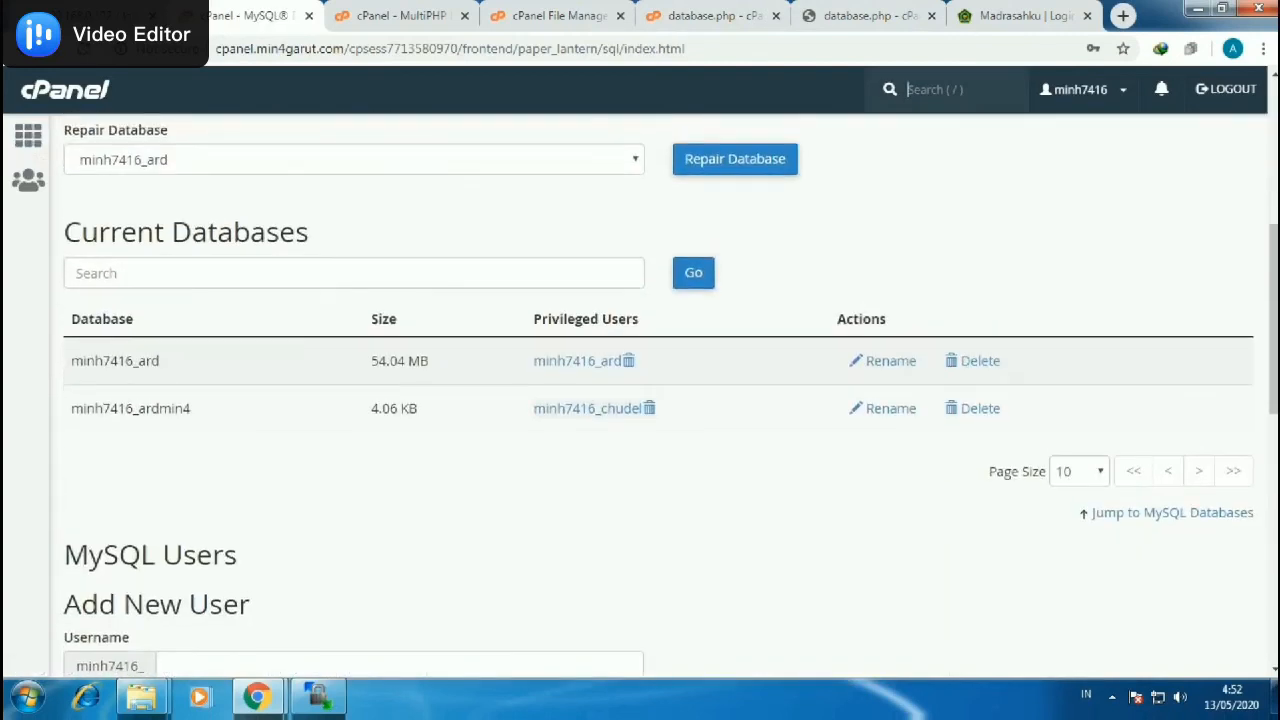
{"action": "scroll", "coordinate": [640, 400], "scroll_direction": "down", "scroll_amount": 4}
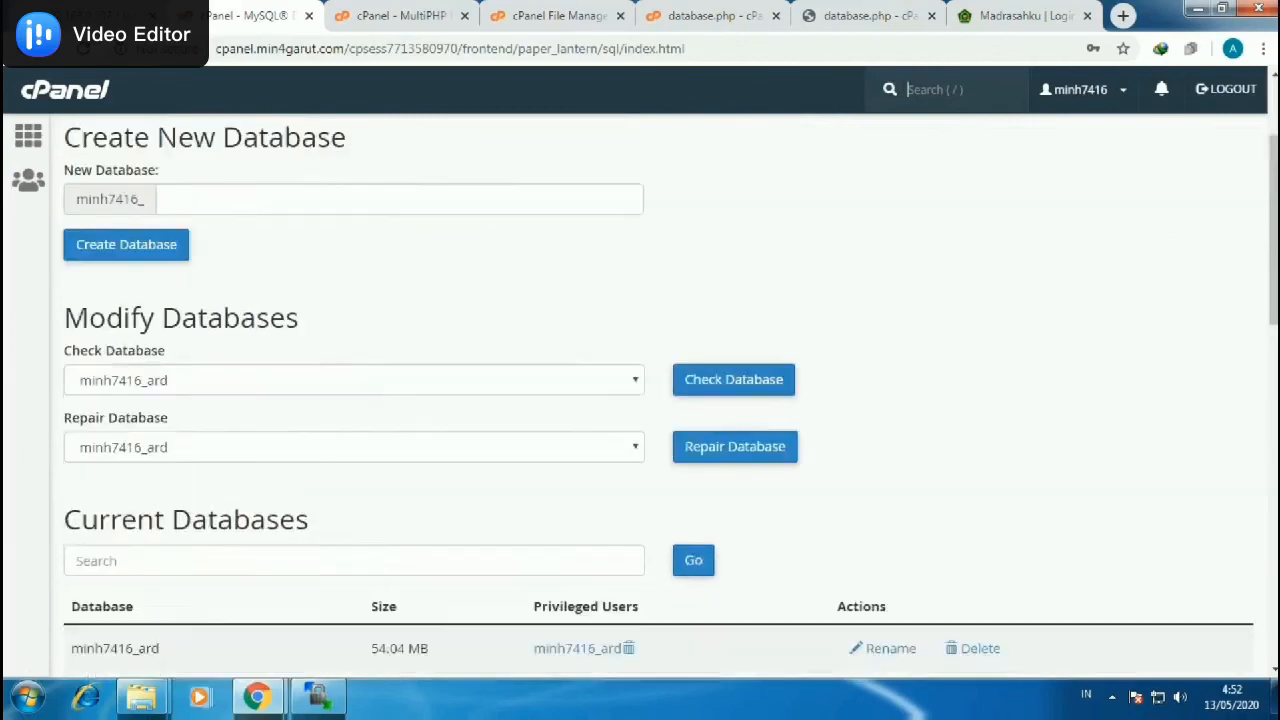
{"action": "left_click_drag", "start_coordinate": [160, 448], "coordinate": [70, 448]}
{"action": "right_click", "coordinate": [84, 446]}
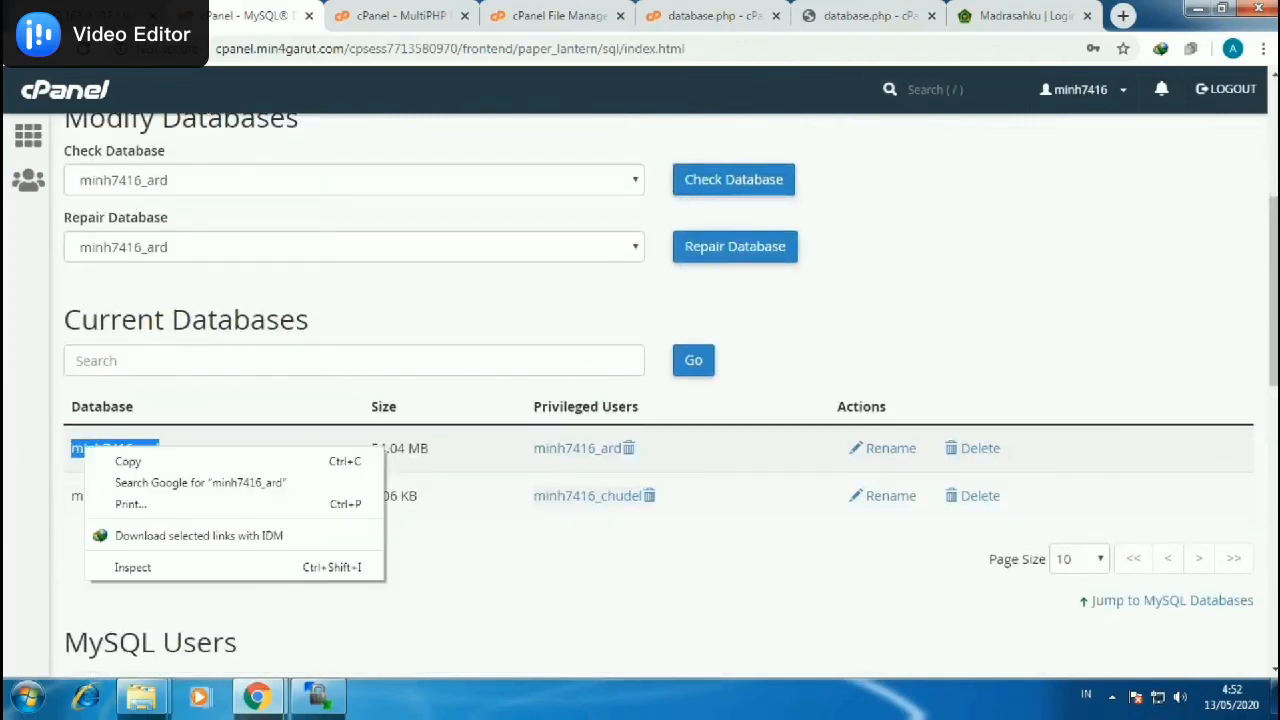
{"action": "left_click", "coordinate": [110, 459]}
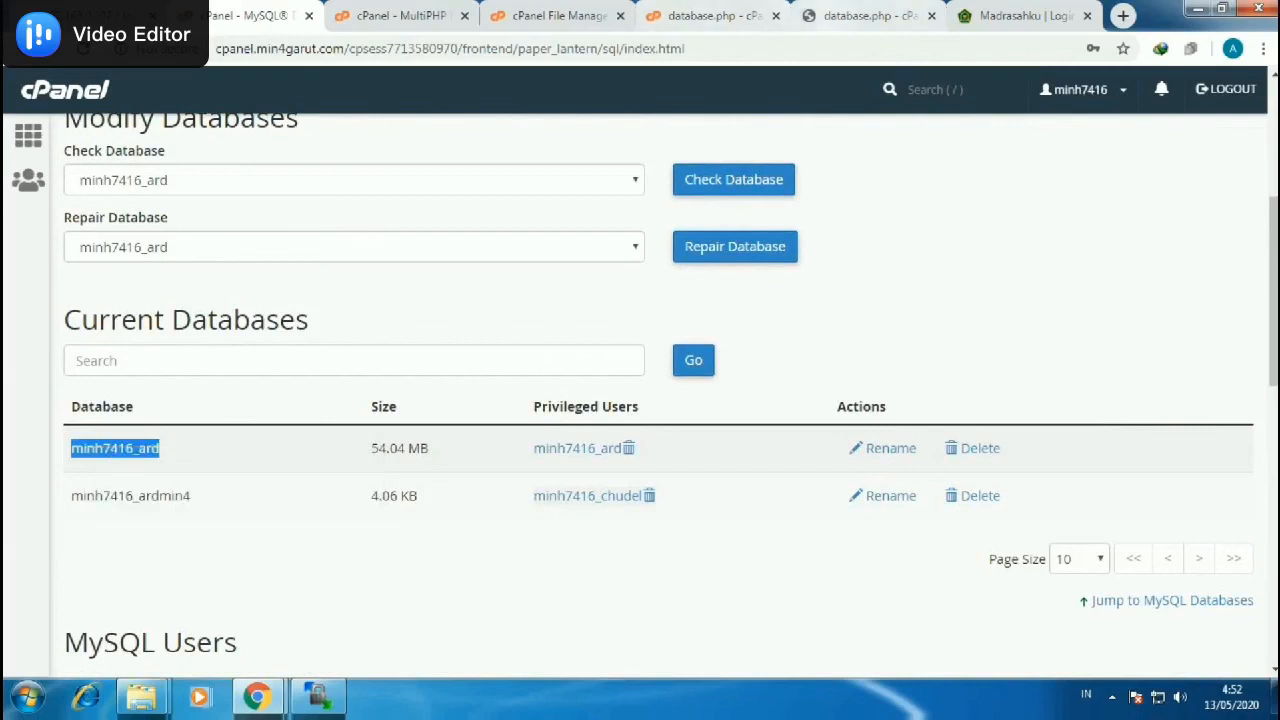
Paste the copied database name over the database value on line 40 of database.php.
{"action": "left_click", "coordinate": [868, 16]}
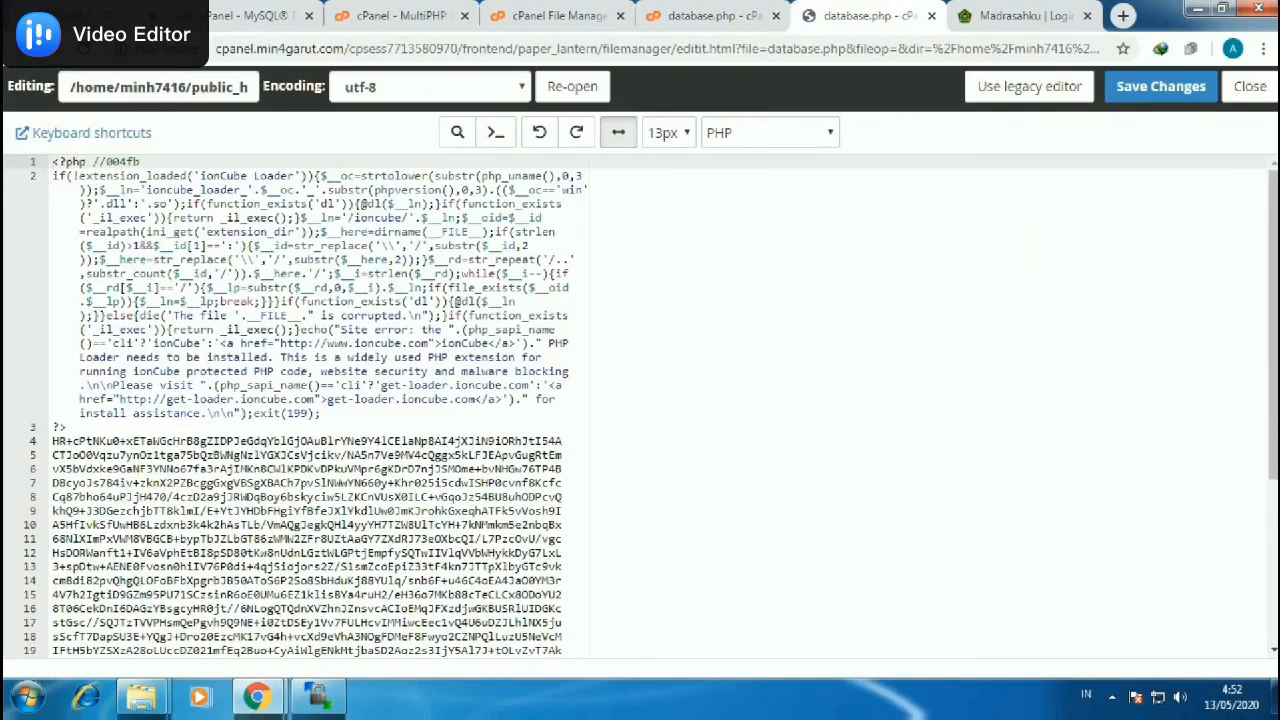
{"action": "left_click", "coordinate": [708, 16]}
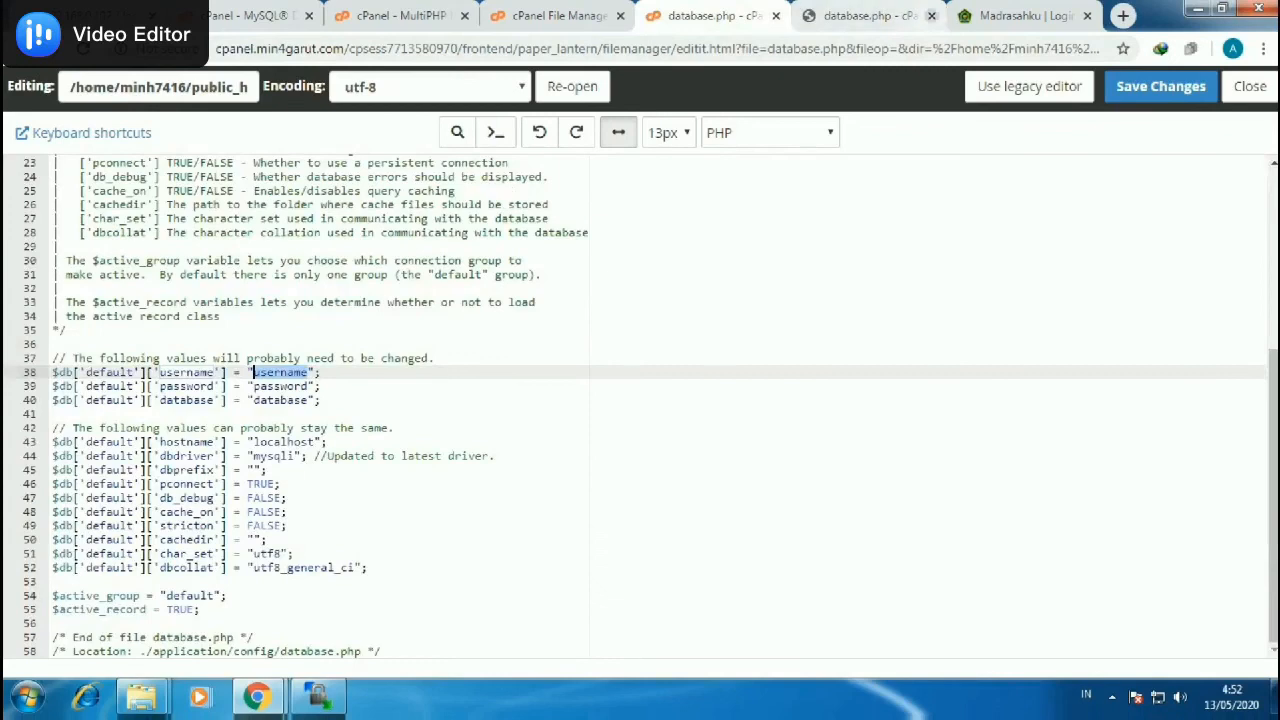
{"action": "left_click", "coordinate": [932, 16]}
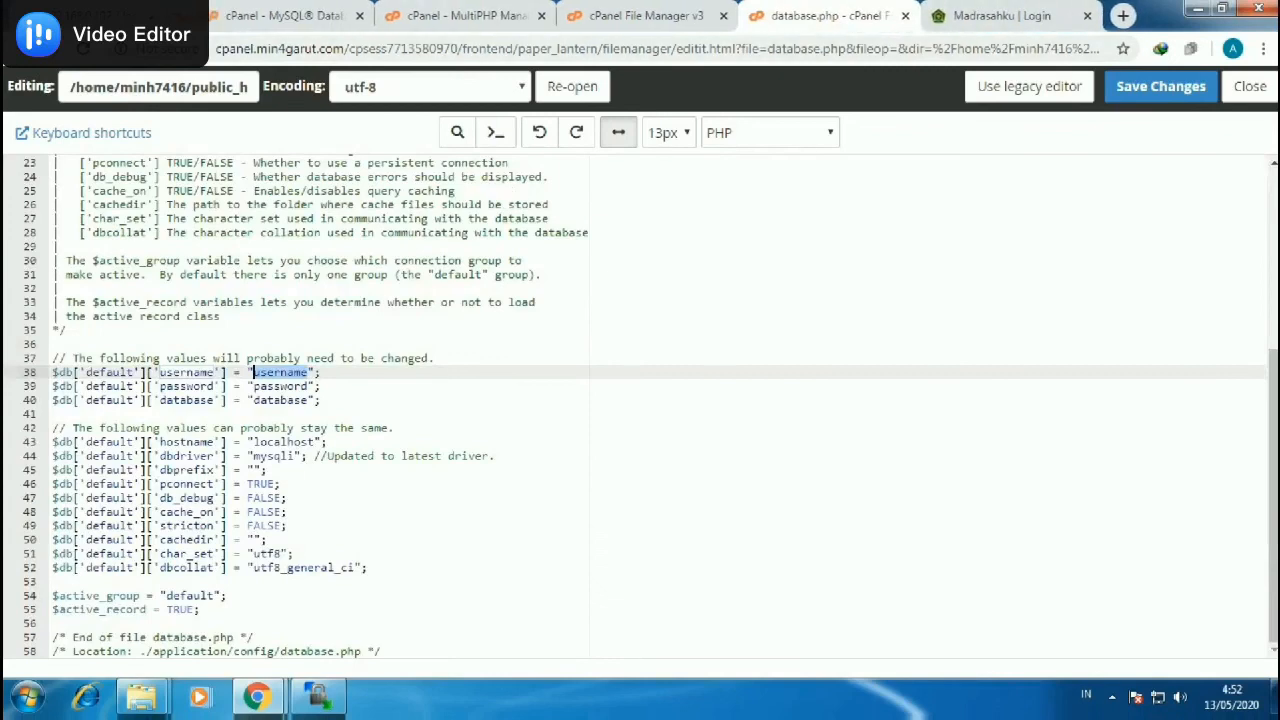
{"action": "left_click_drag", "start_coordinate": [308, 400], "coordinate": [254, 400]}
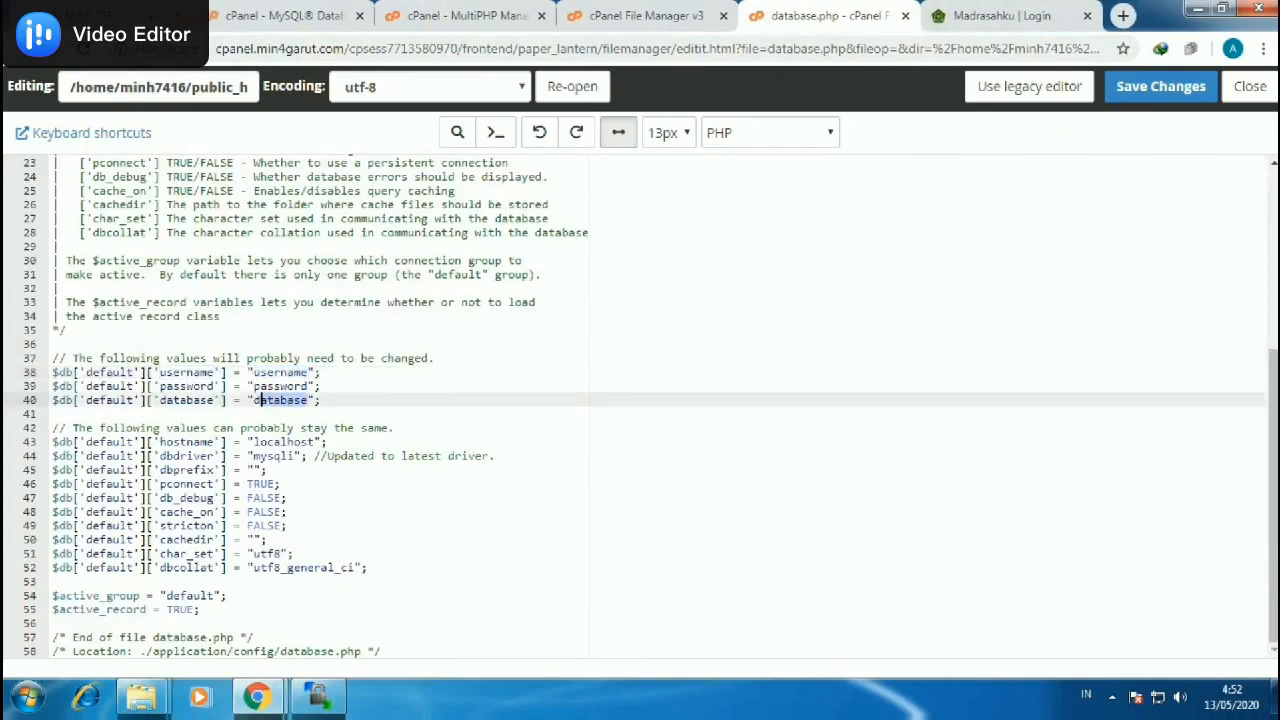
{"action": "right_click", "coordinate": [254, 400]}
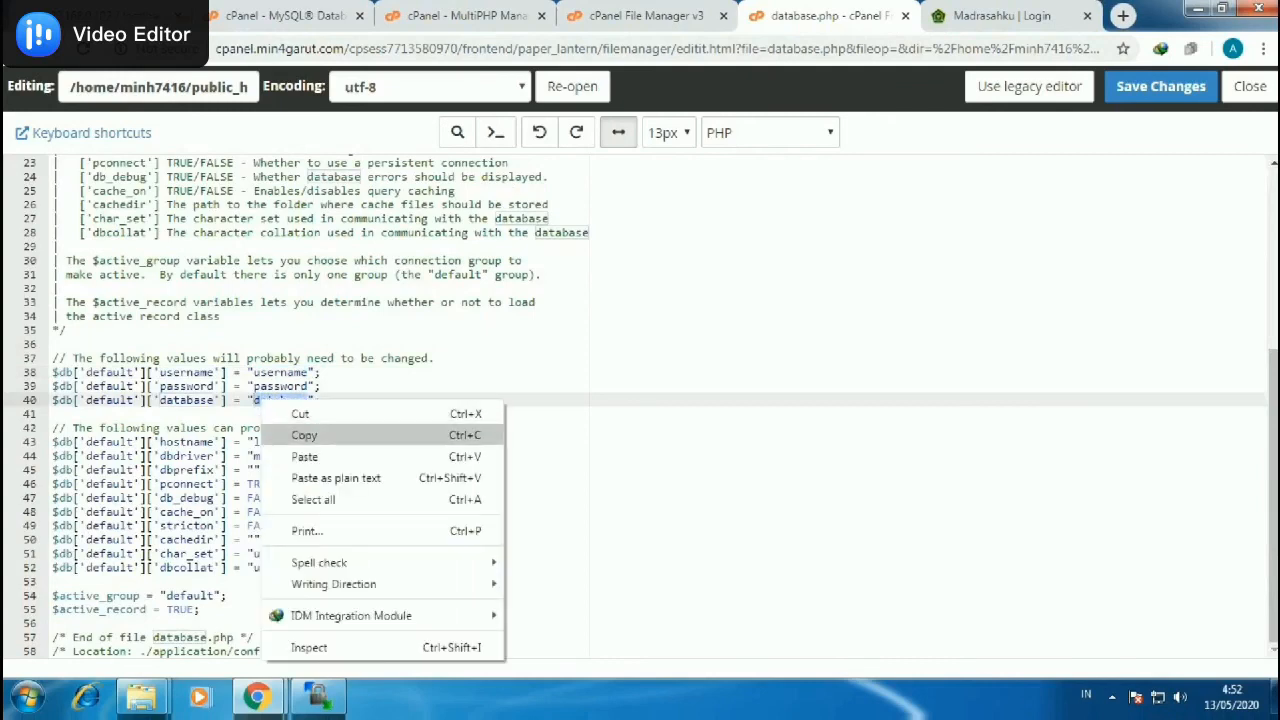
{"action": "left_click", "coordinate": [305, 456]}
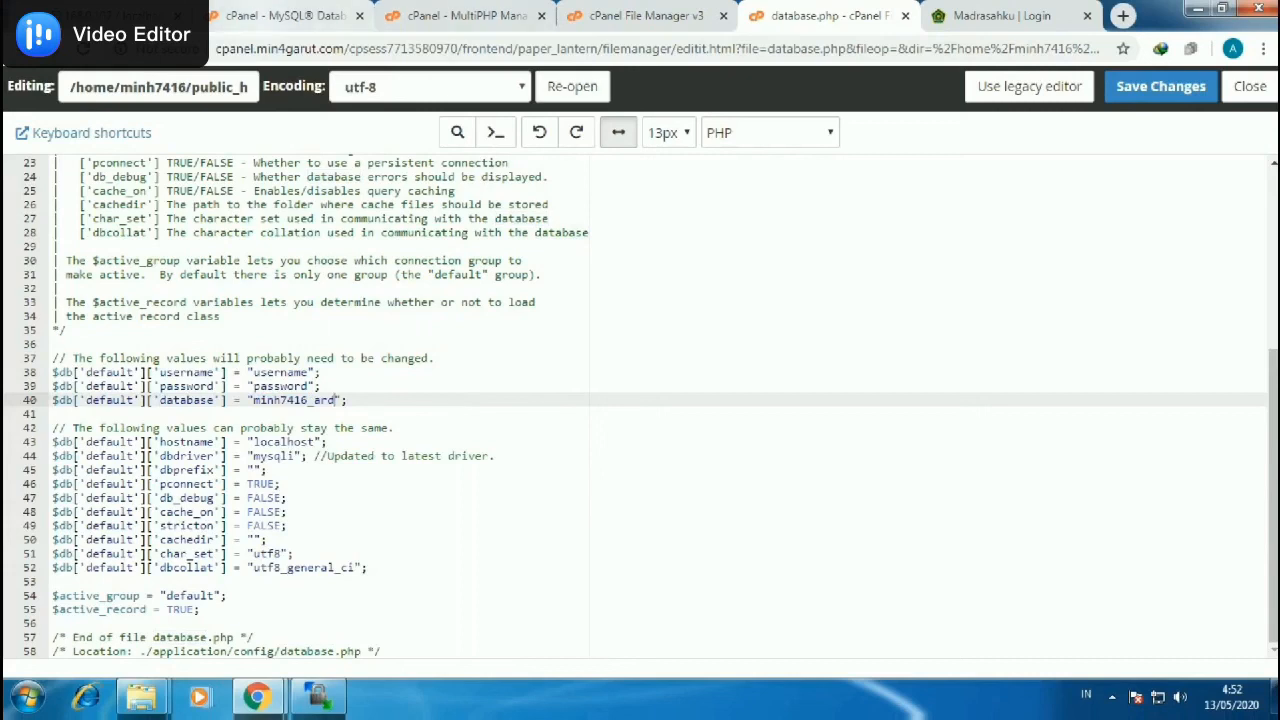
{"action": "left_click", "coordinate": [308, 16]}
{"action": "scroll", "coordinate": [640, 400], "scroll_direction": "down", "scroll_amount": 9}
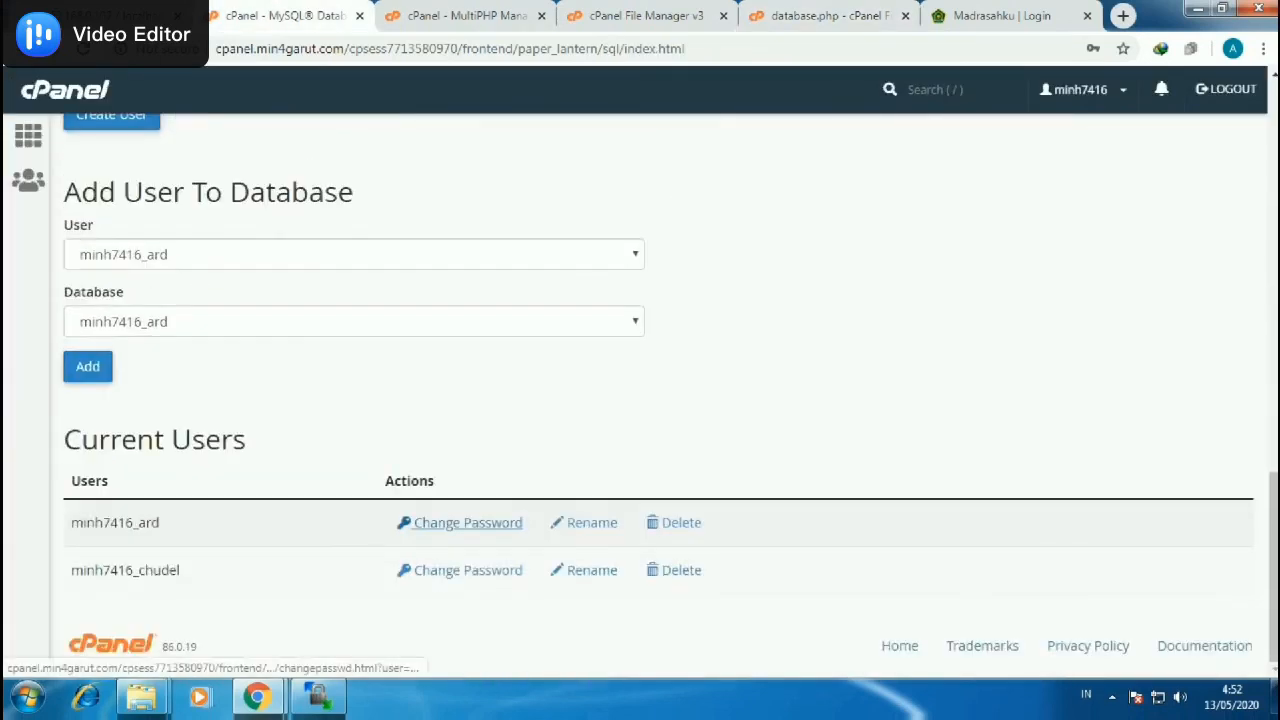
{"action": "left_click_drag", "start_coordinate": [160, 522], "coordinate": [70, 522]}
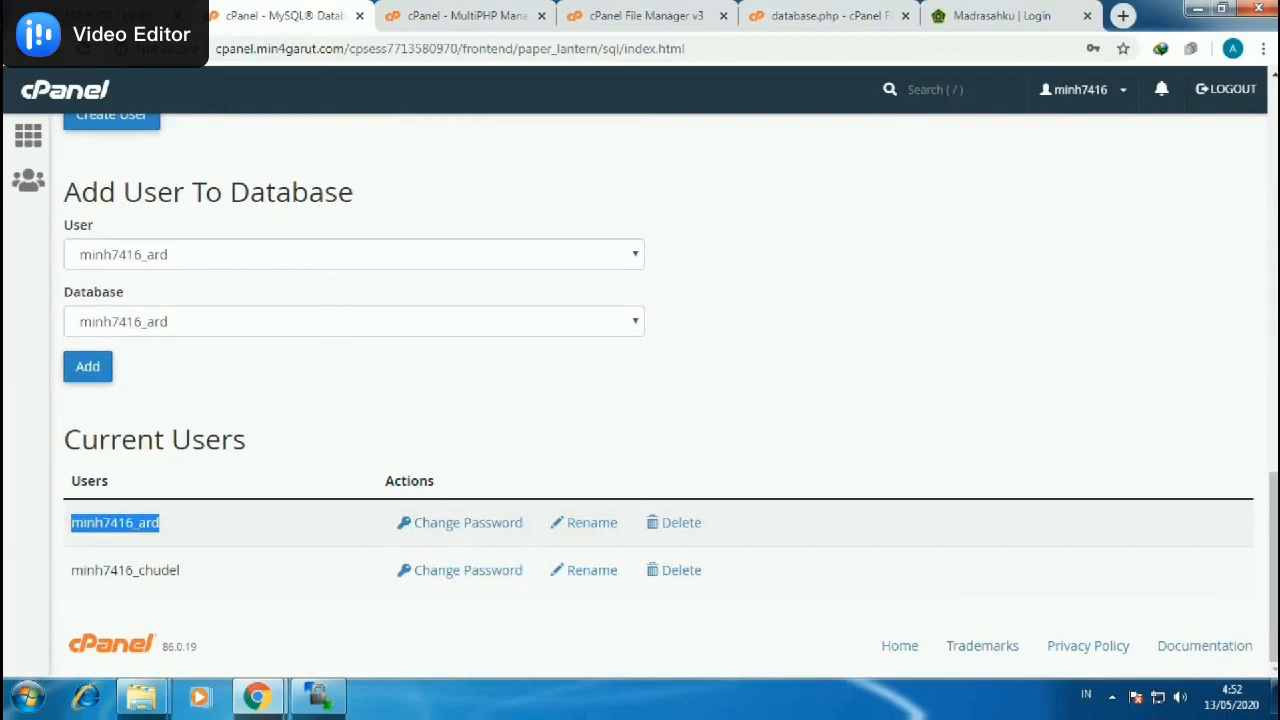
{"action": "right_click", "coordinate": [100, 522]}
{"action": "left_click", "coordinate": [122, 532]}
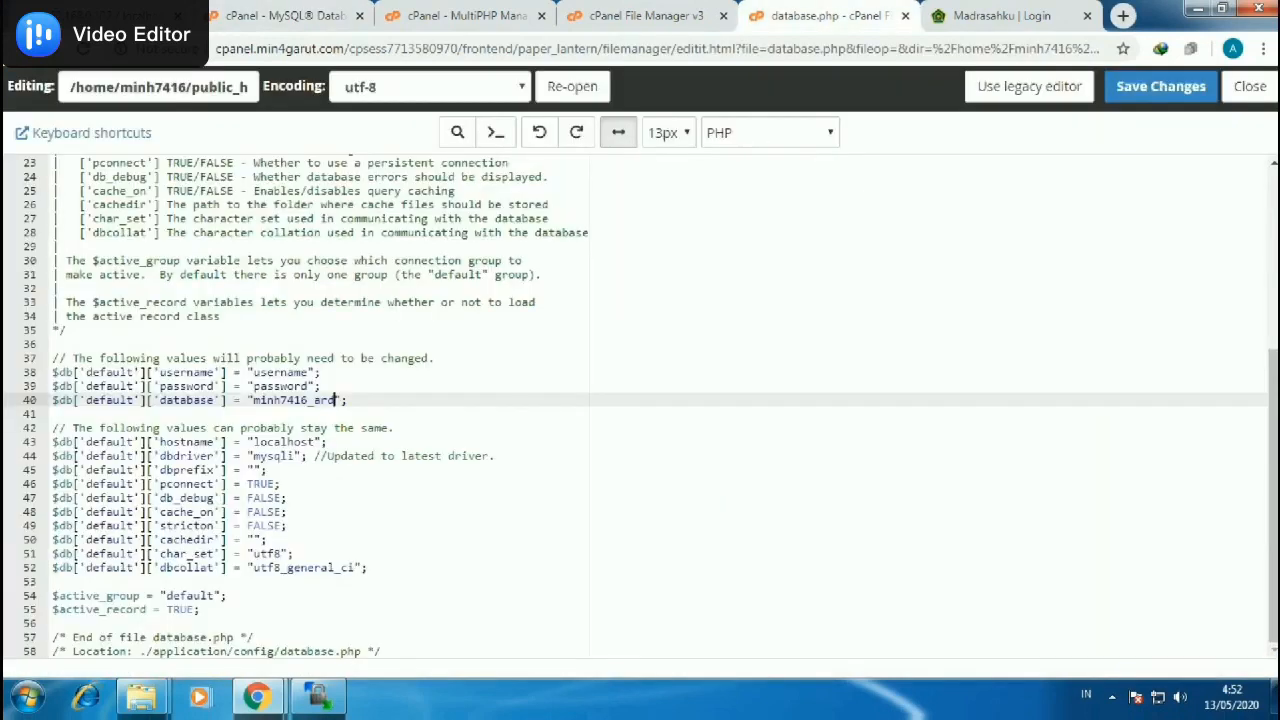
{"action": "left_click_drag", "start_coordinate": [308, 372], "coordinate": [253, 372]}
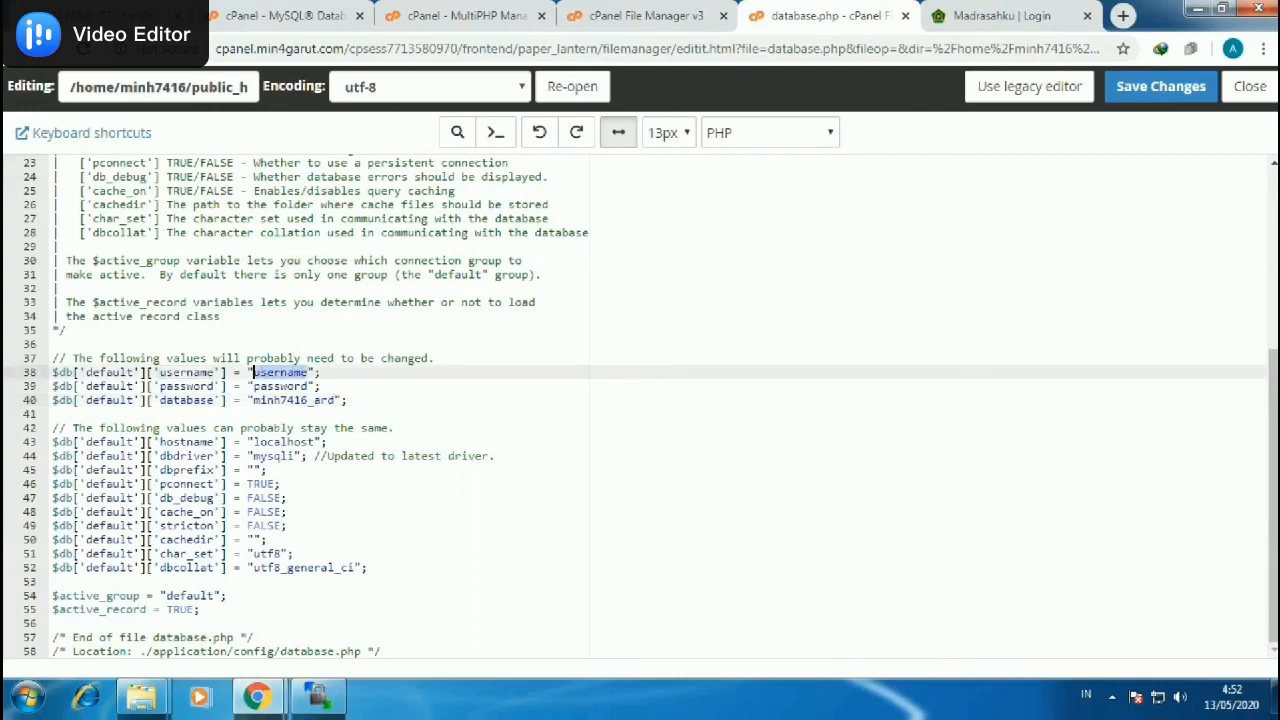
{"action": "right_click", "coordinate": [256, 373]}
{"action": "left_click", "coordinate": [304, 427]}
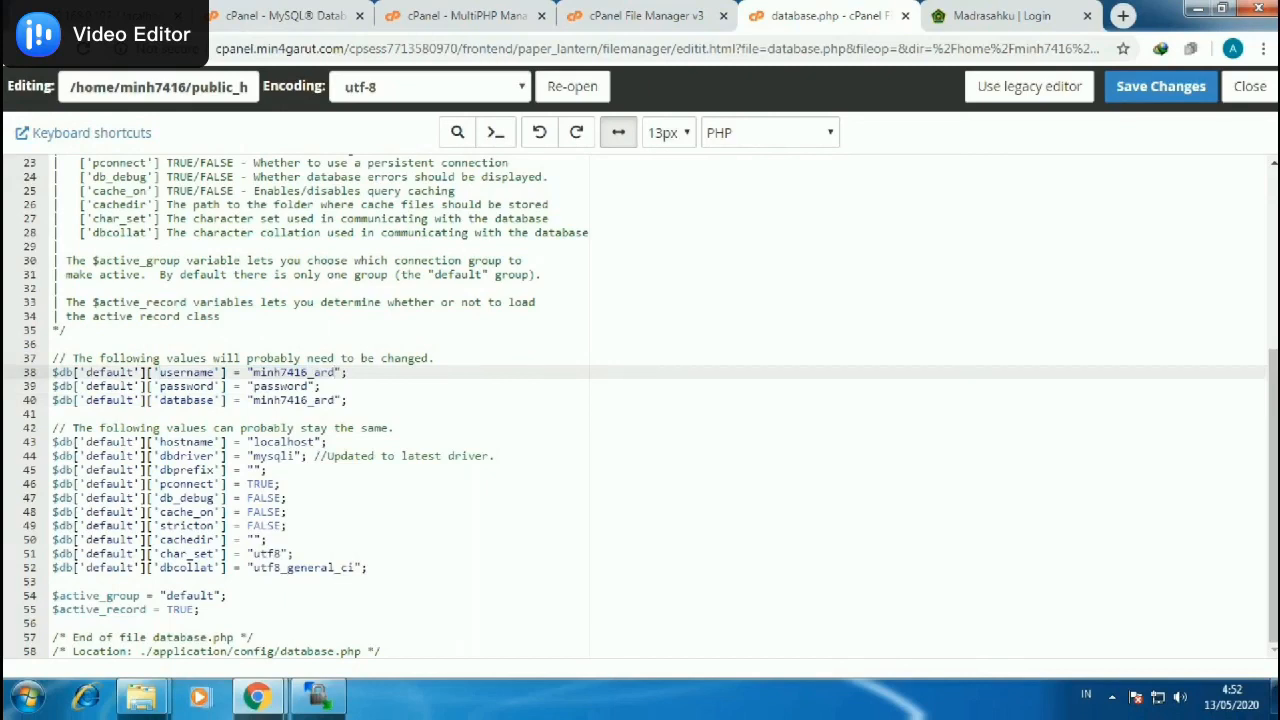
{"action": "left_click_drag", "start_coordinate": [308, 386], "coordinate": [253, 386]}
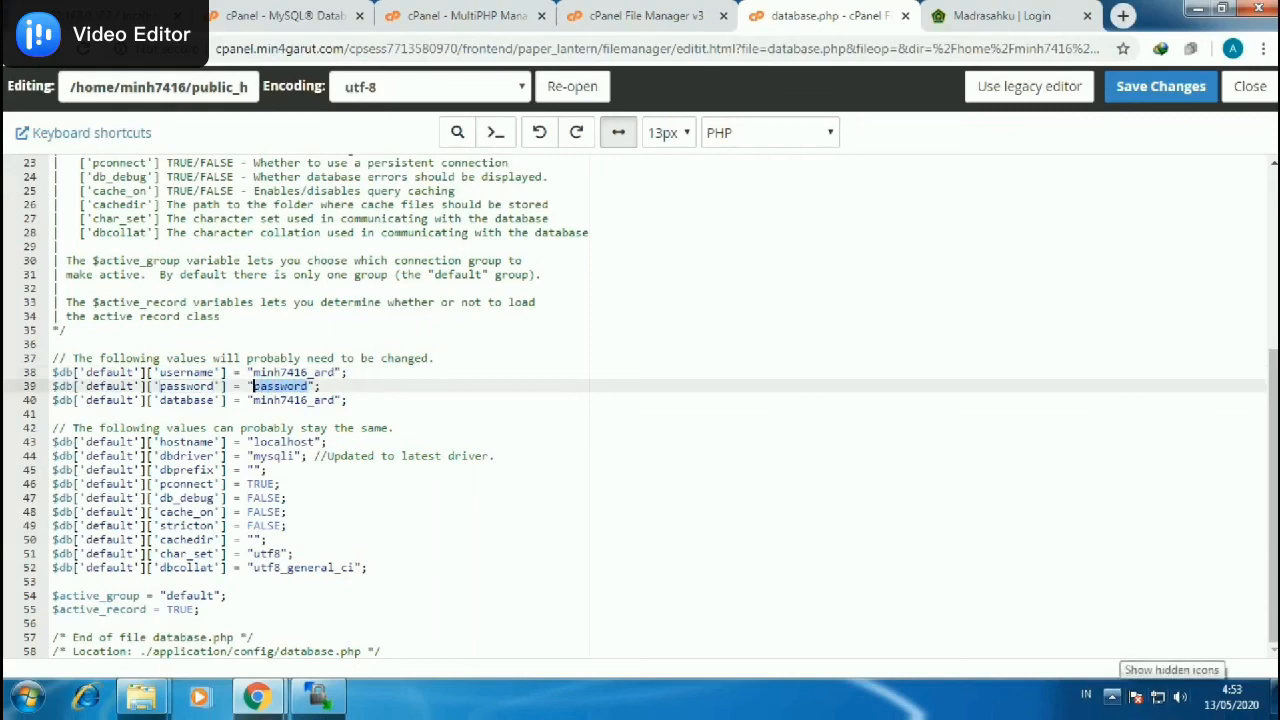
{"action": "left_click", "coordinate": [1112, 696]}
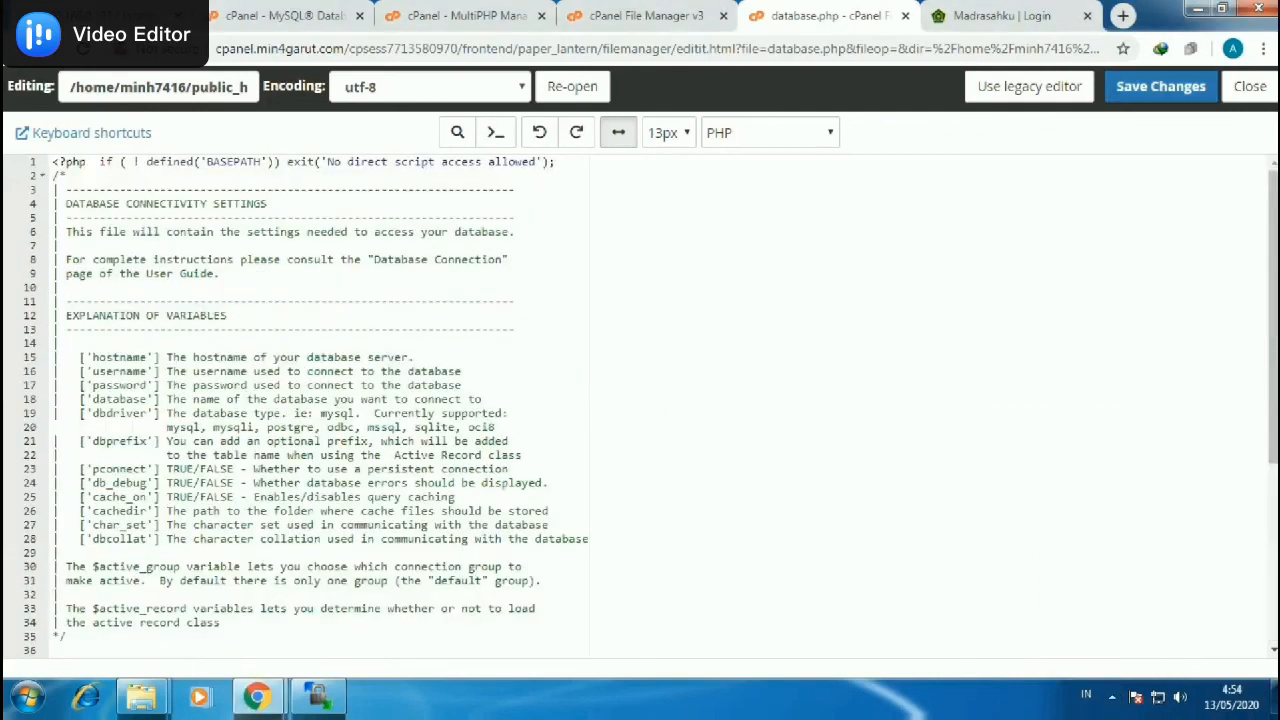
{"action": "left_click", "coordinate": [1160, 86]}
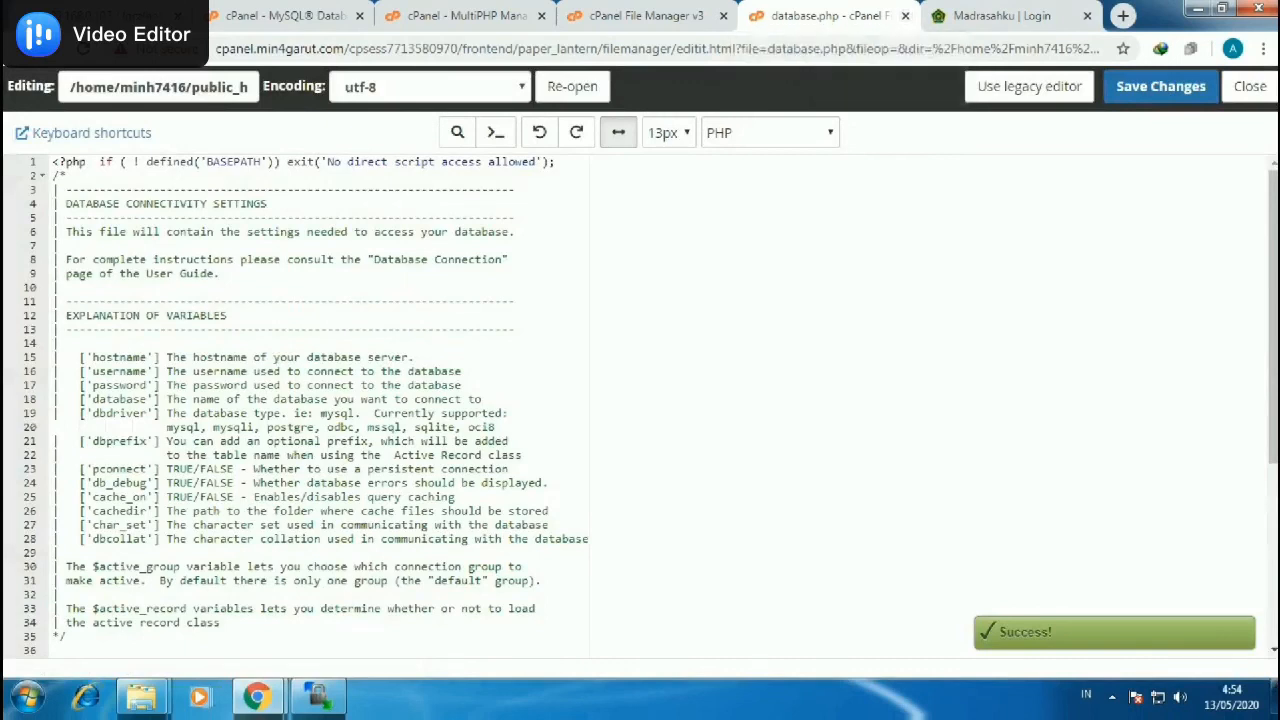
In the Madrasahku tab, load the site ard.min4garut.com.
{"action": "left_click", "coordinate": [1012, 16]}
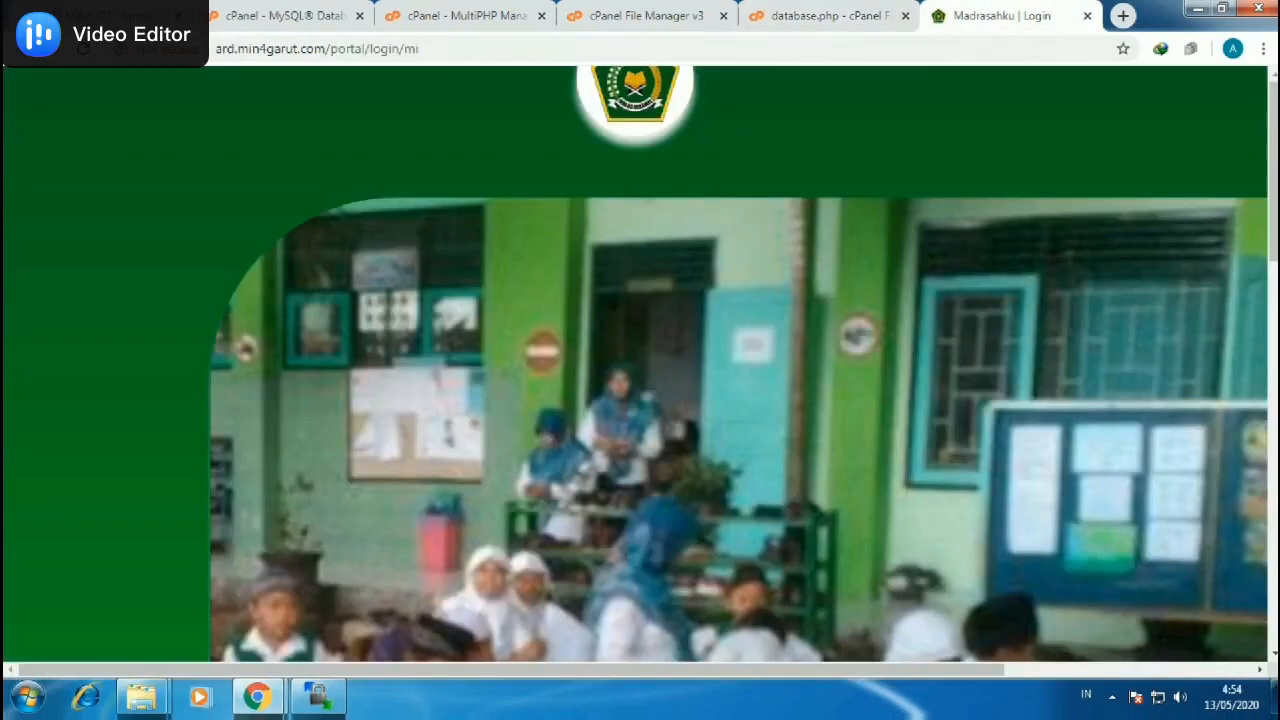
{"action": "left_click", "coordinate": [420, 48]}
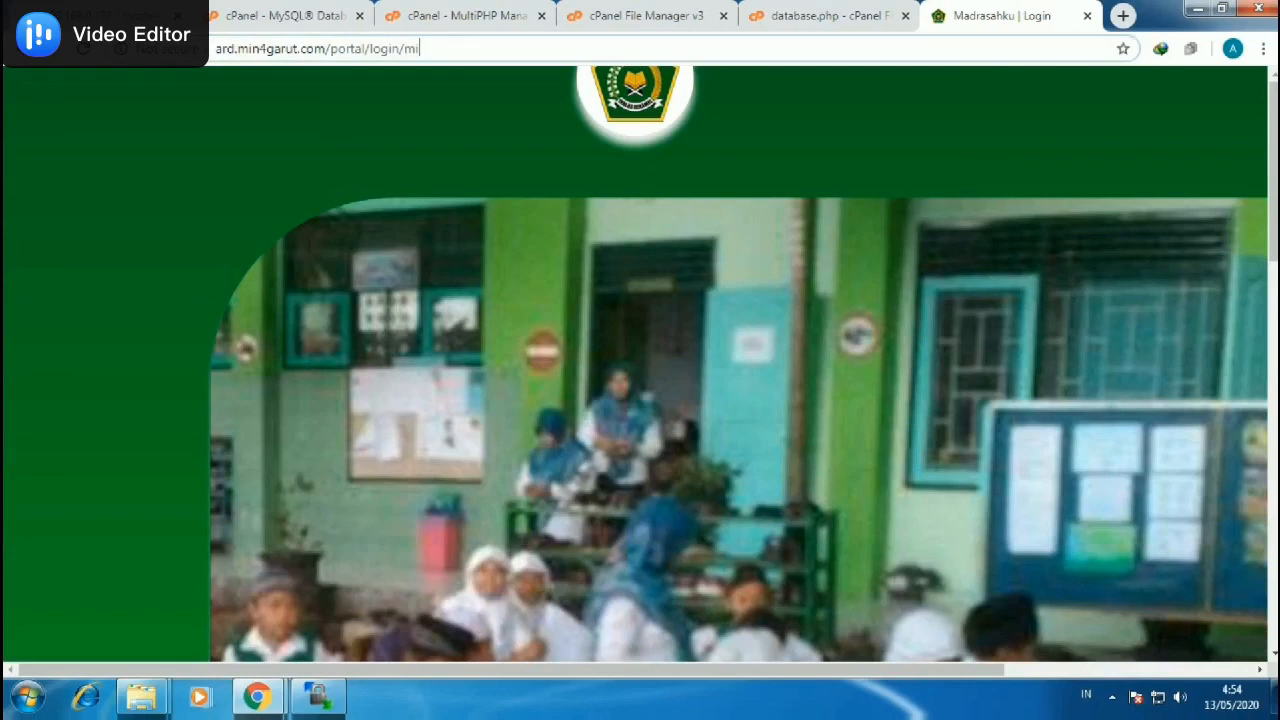
{"action": "left_click_drag", "start_coordinate": [420, 48], "coordinate": [214, 48]}
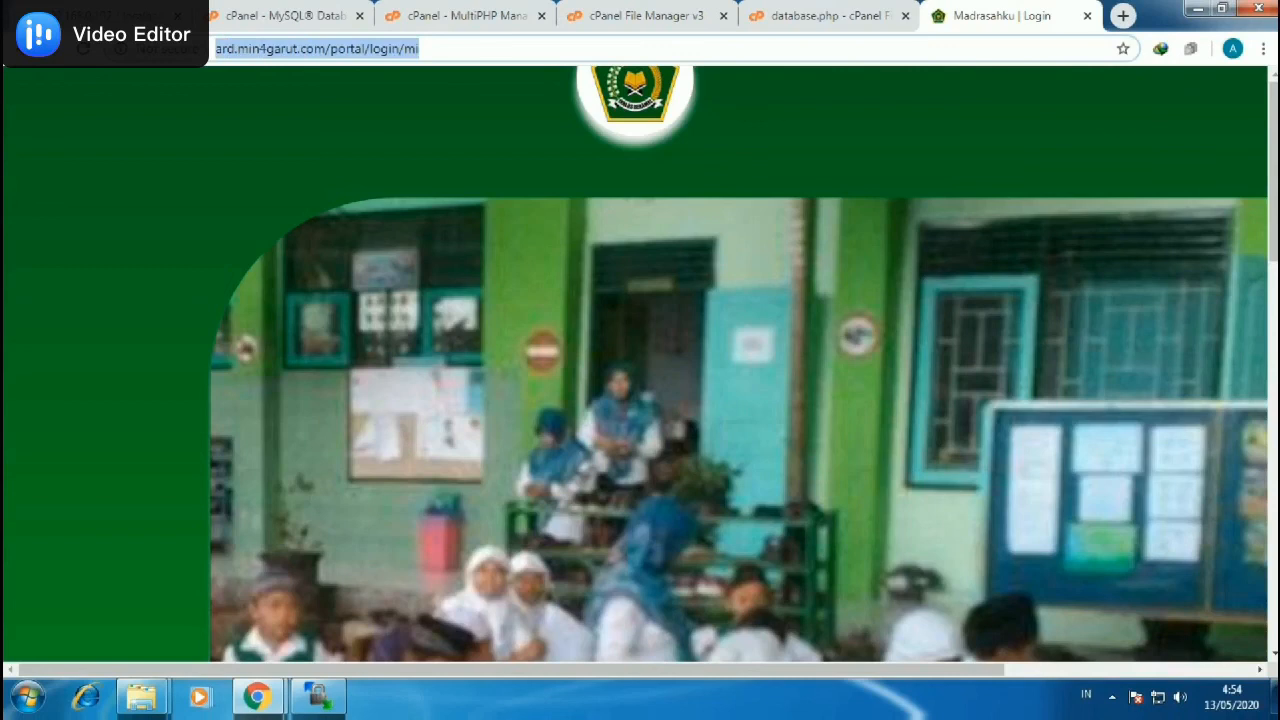
{"action": "type", "text": "ard.min4garut.com"}
{"action": "key", "text": "Return"}
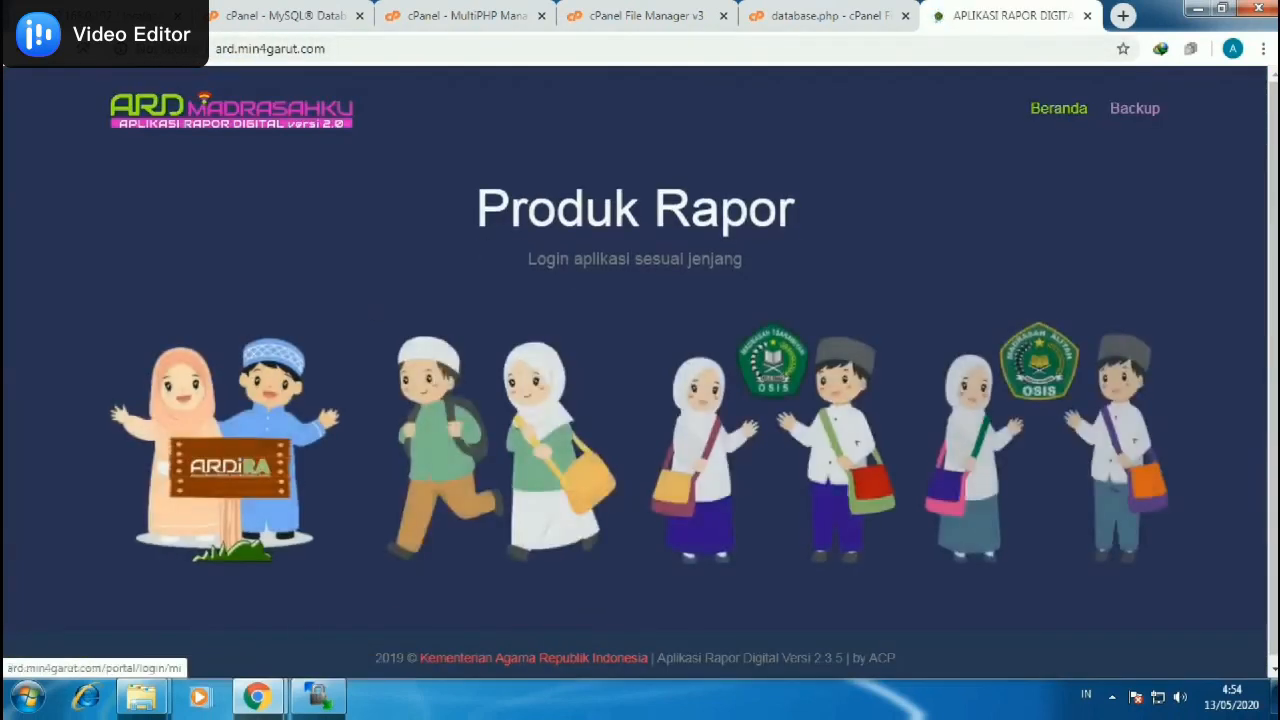
Log in to the Madrasah Ibtidaiyah portal using the saved login suggestion.
{"action": "left_click", "coordinate": [498, 442]}
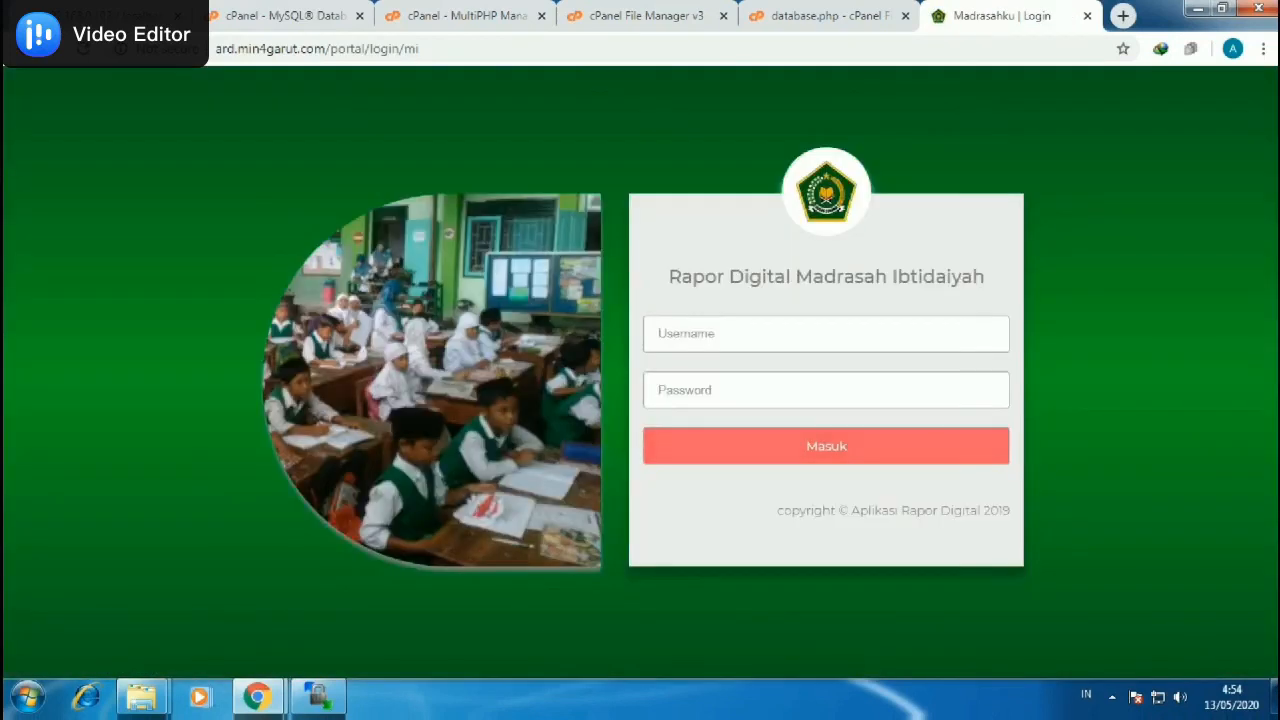
{"action": "left_click", "coordinate": [760, 334]}
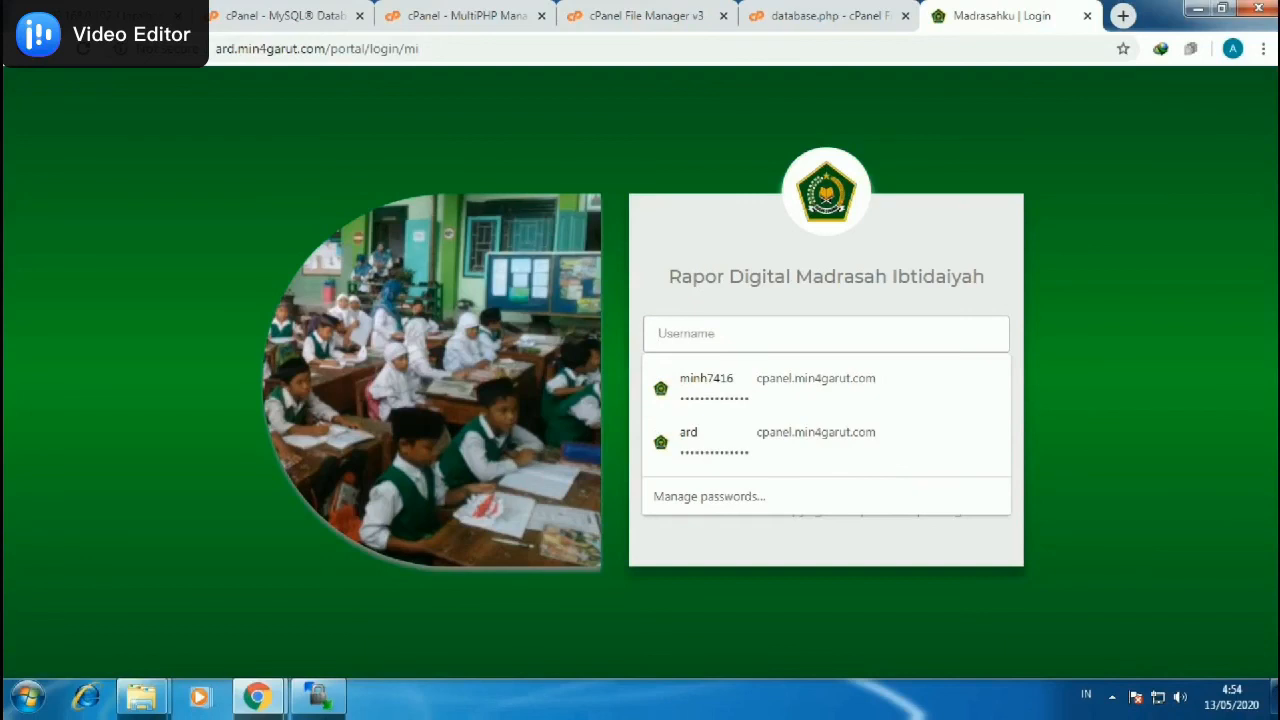
{"action": "type", "text": "6072"}
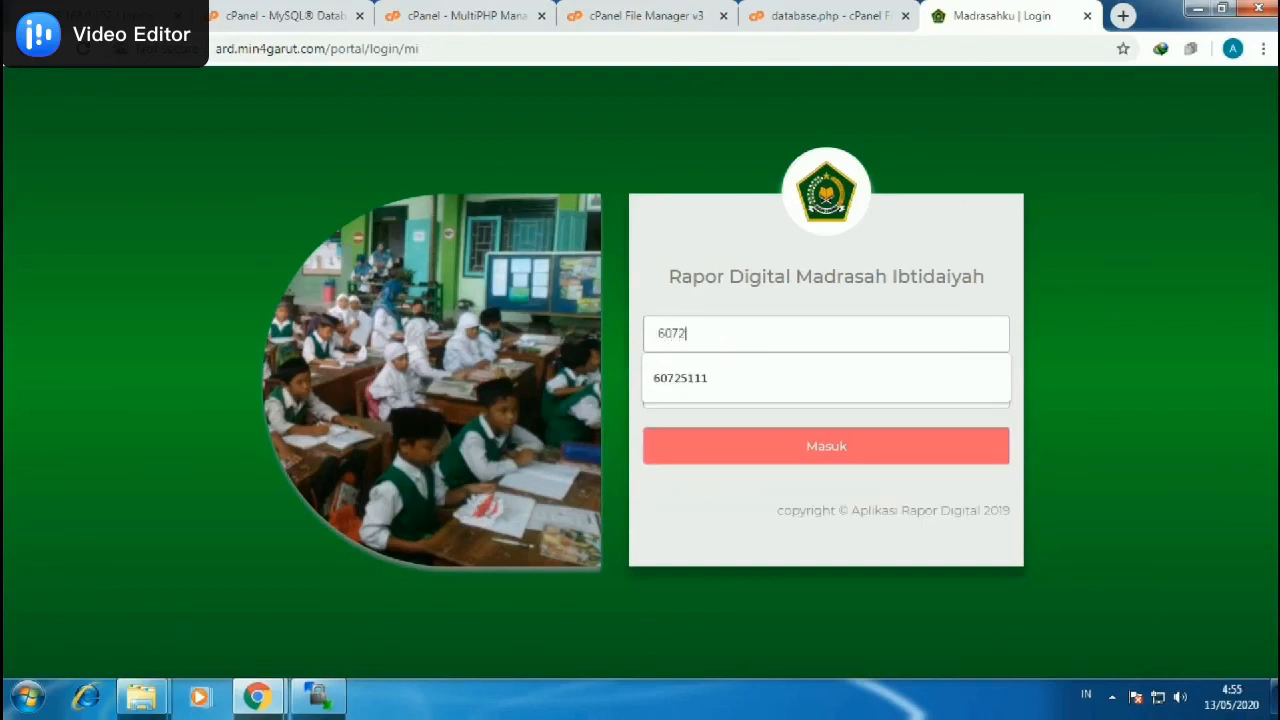
{"action": "key", "text": "Down"}
{"action": "key", "text": "Return"}
{"action": "key", "text": "Return"}
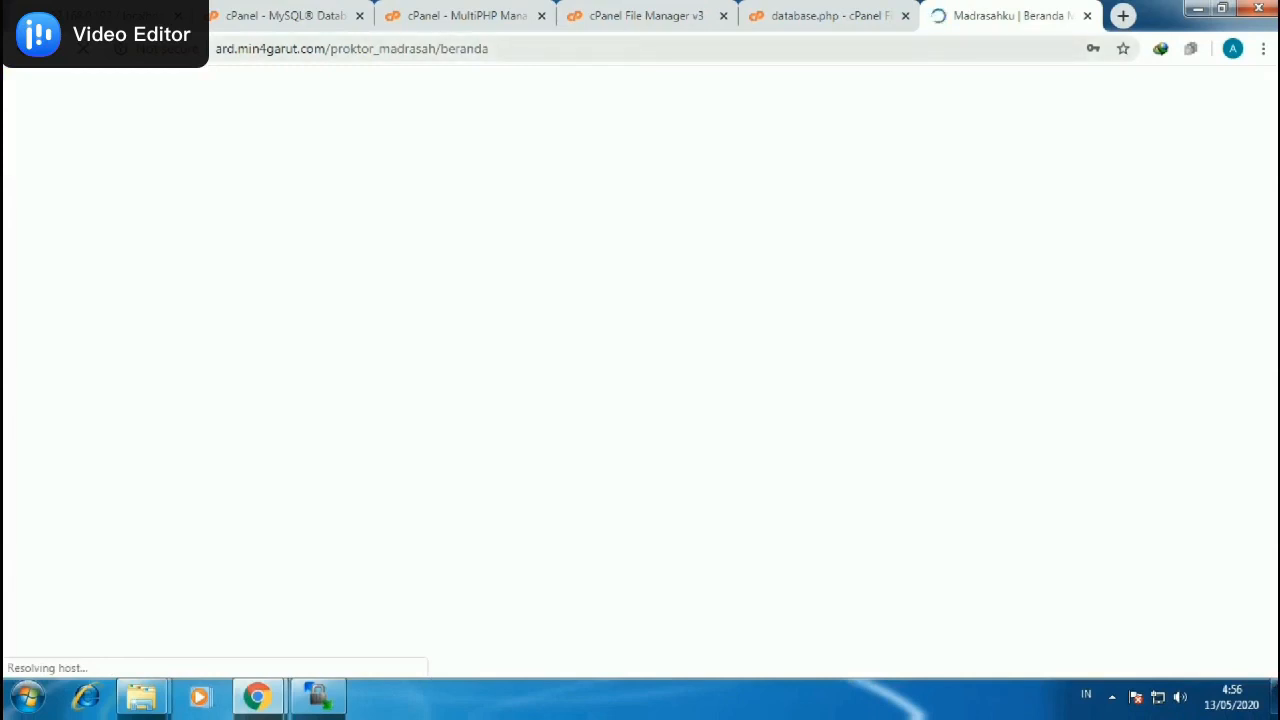
Review the Beranda dashboard (27 Guru, 496 Siswa, 3 Ekstrakulikuler, 21 Rombongan Belajar) and dismiss the save-password prompt.
{"action": "left_click_drag", "start_coordinate": [214, 48], "coordinate": [325, 48]}
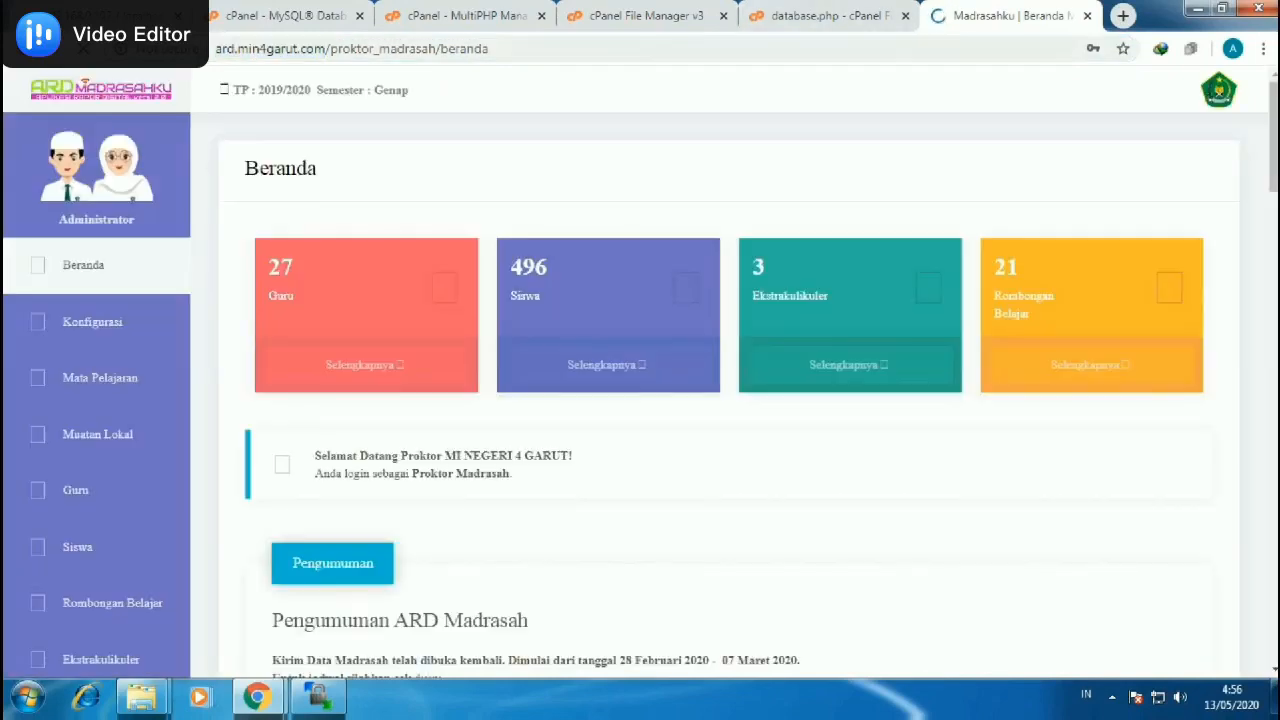
{"action": "scroll", "coordinate": [715, 400], "scroll_direction": "down", "scroll_amount": 6}
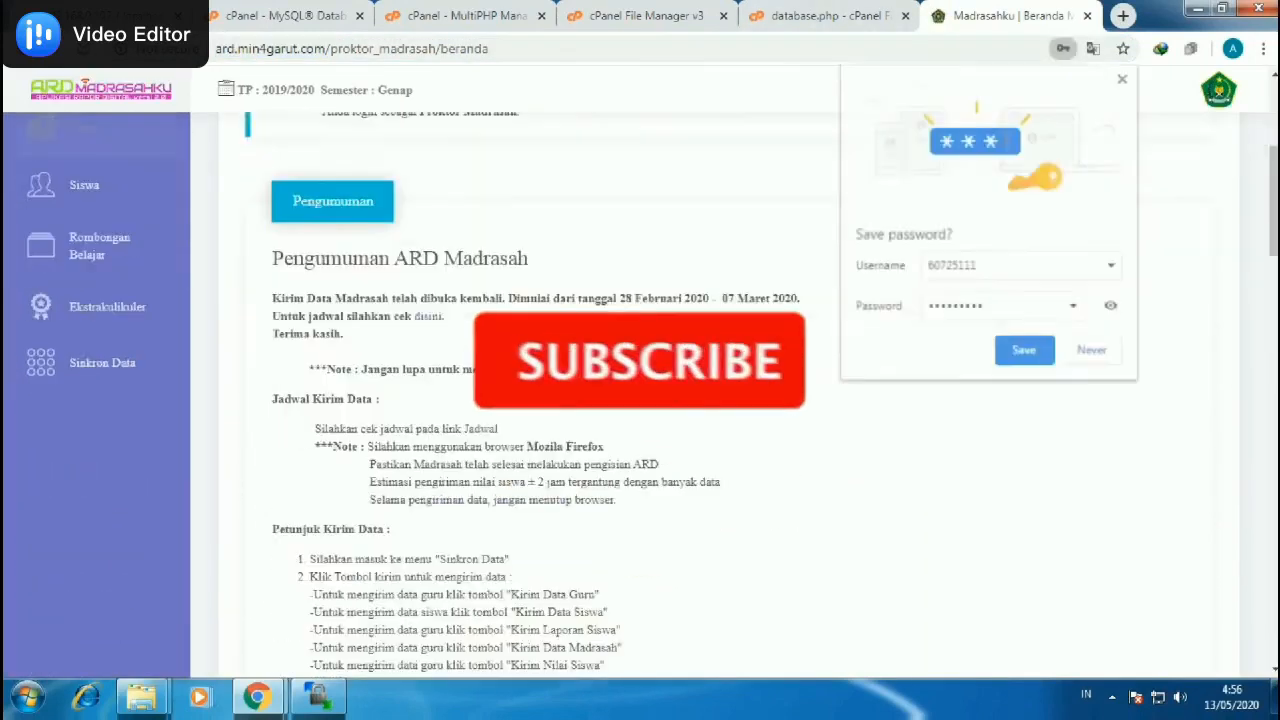
{"action": "scroll", "coordinate": [715, 400], "scroll_direction": "up", "scroll_amount": 4}
{"action": "left_click", "coordinate": [1124, 77]}
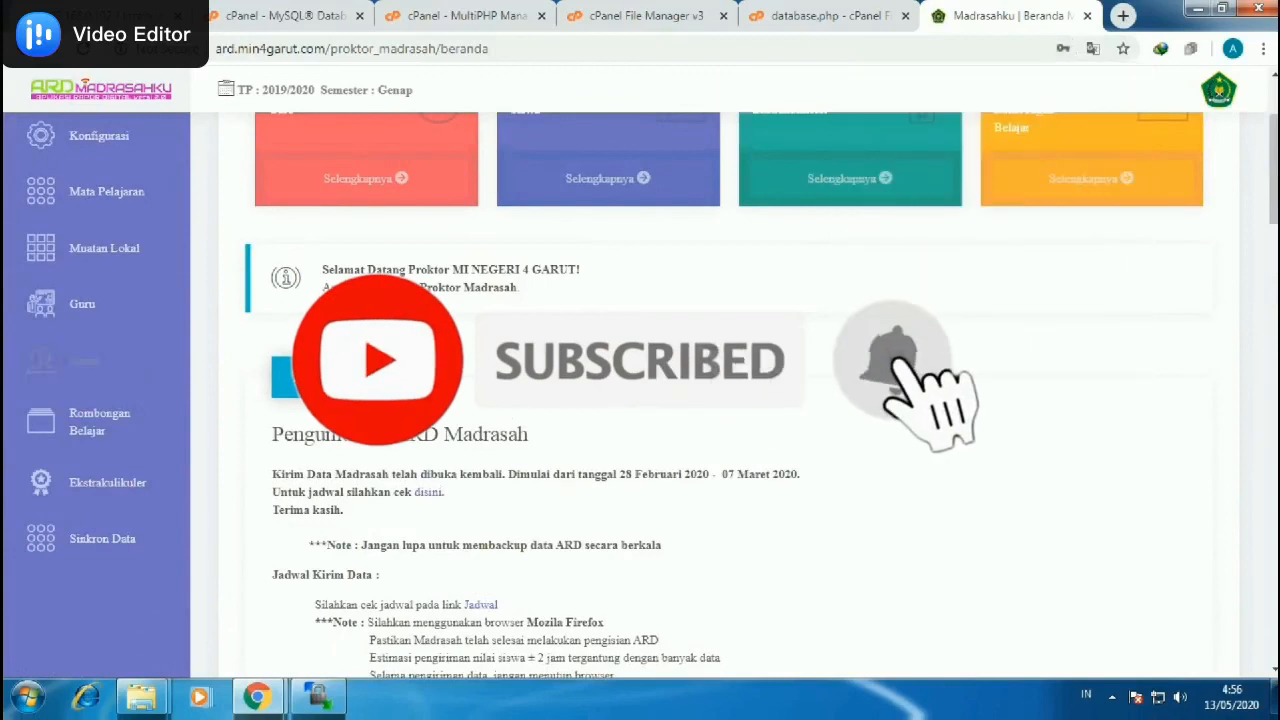